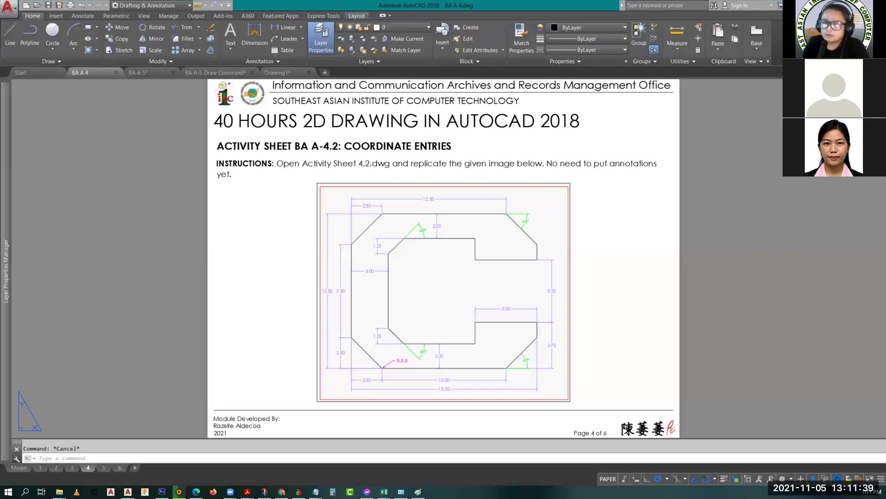
# Step: Switch to the page 3 polygon A–N sheet and zoom to fit the whole sheet
pyautogui.click(72, 467)
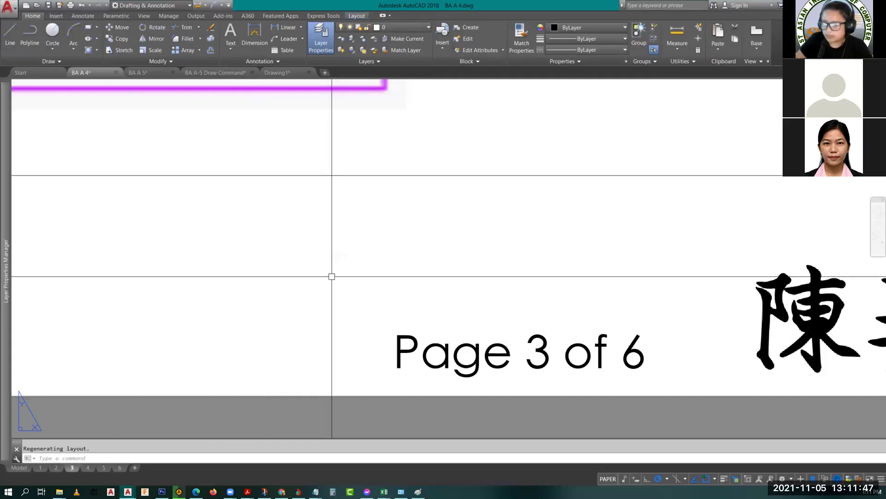
pyautogui.write('a')
pyautogui.press('Return')
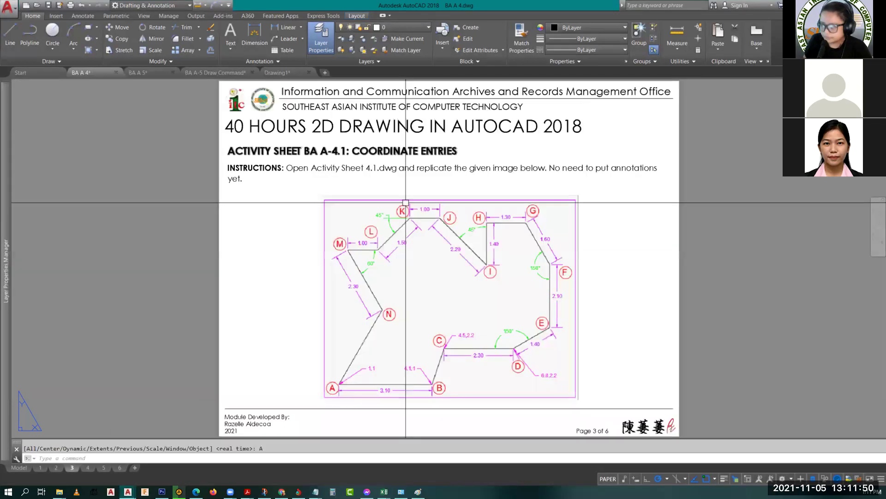
# Step: Zoom and pan in closely on the polygon's lower corners A through E
pyautogui.scroll(2, 443, 327)
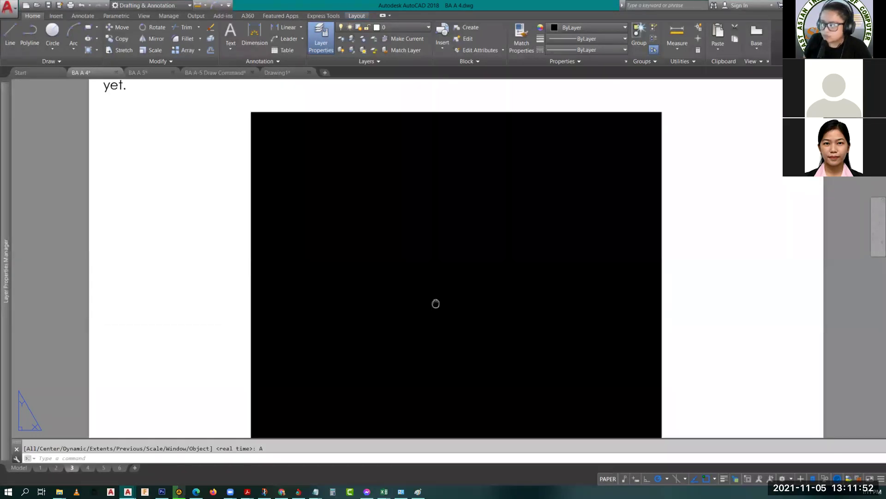
pyautogui.moveTo(435, 303); pyautogui.dragTo(409, 300, button='middle')
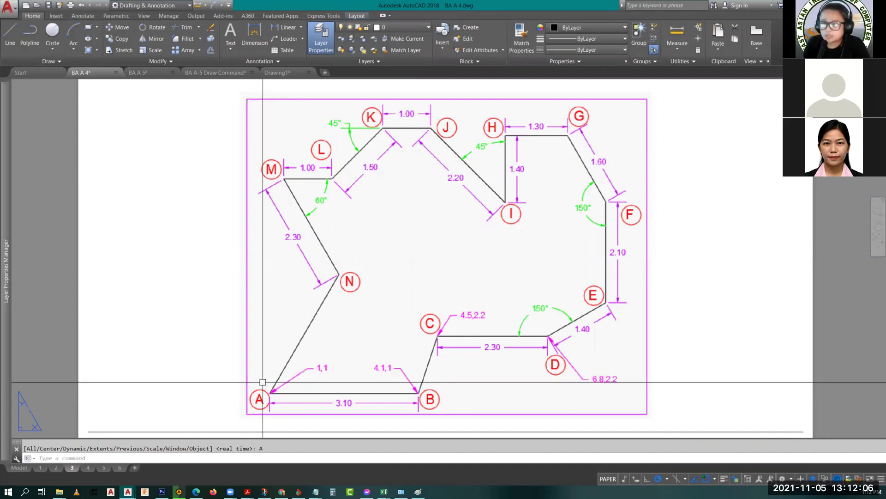
pyautogui.scroll(4, 262, 382)
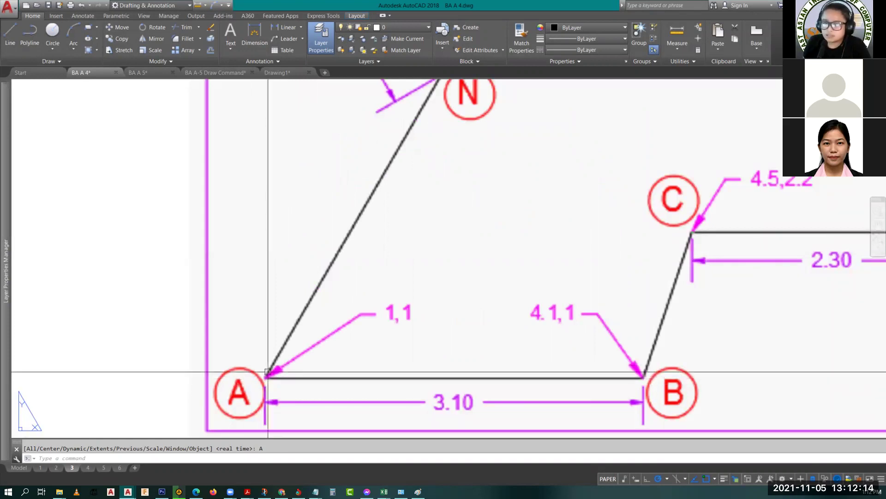
pyautogui.scroll(-2, 360, 362)
pyautogui.moveTo(360, 362)
pyautogui.mouseDown(button='middle')
pyautogui.moveTo(491, 334)
pyautogui.moveTo(379, 347)
pyautogui.moveTo(409, 337)
pyautogui.mouseUp(button='middle')
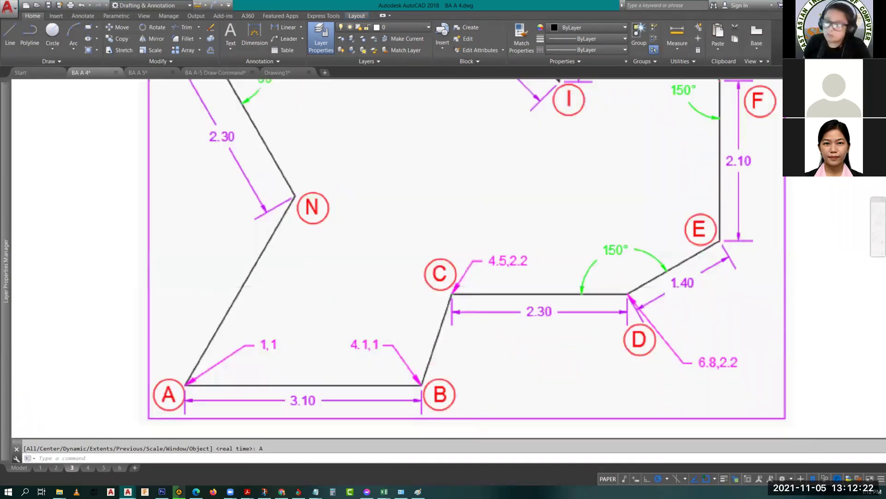
pyautogui.scroll(2, 513, 263)
pyautogui.scroll(2, 513, 262)
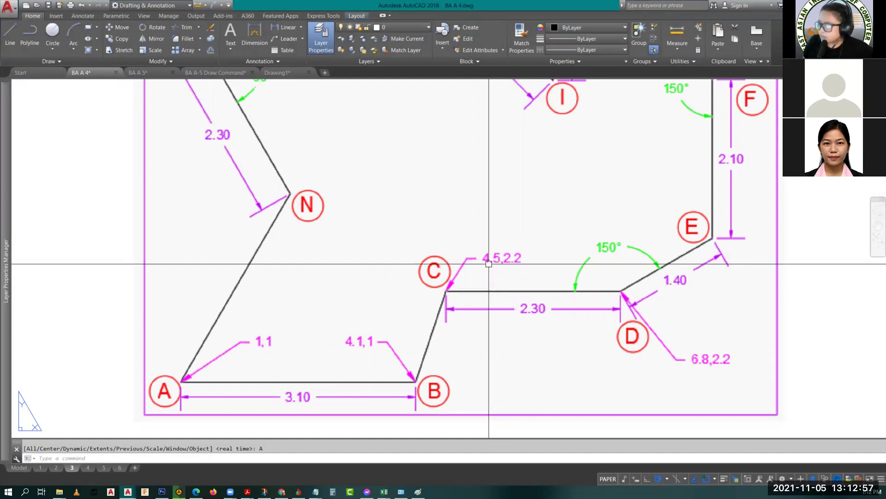
pyautogui.moveTo(566, 234); pyautogui.dragTo(557, 307, button='middle')
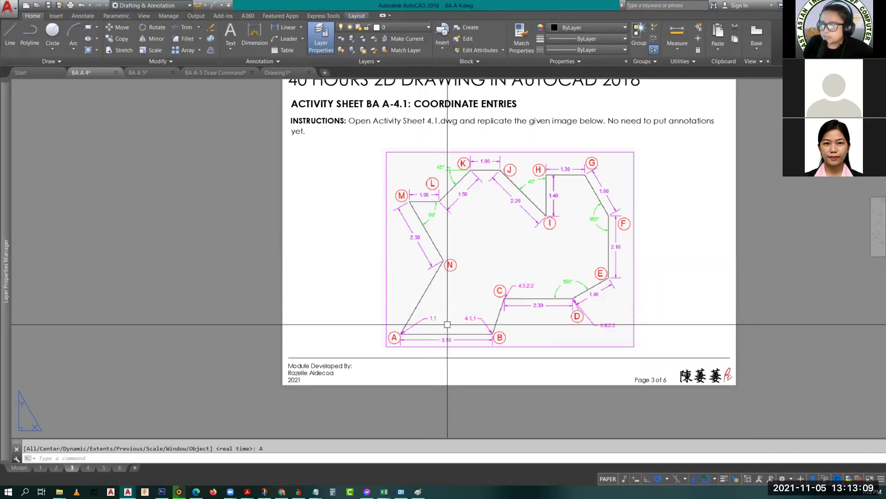
pyautogui.scroll(4, 448, 324)
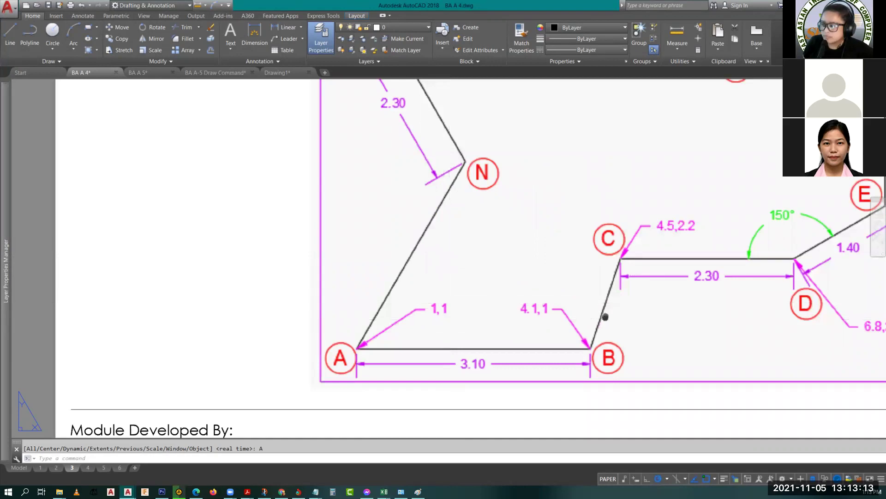
pyautogui.moveTo(605, 317); pyautogui.dragTo(473, 342, button='middle')
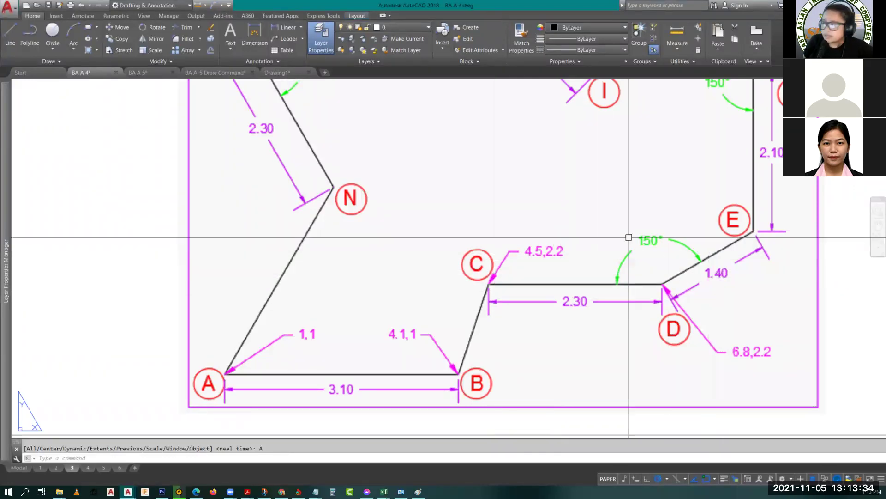
pyautogui.scroll(-2, 559, 194)
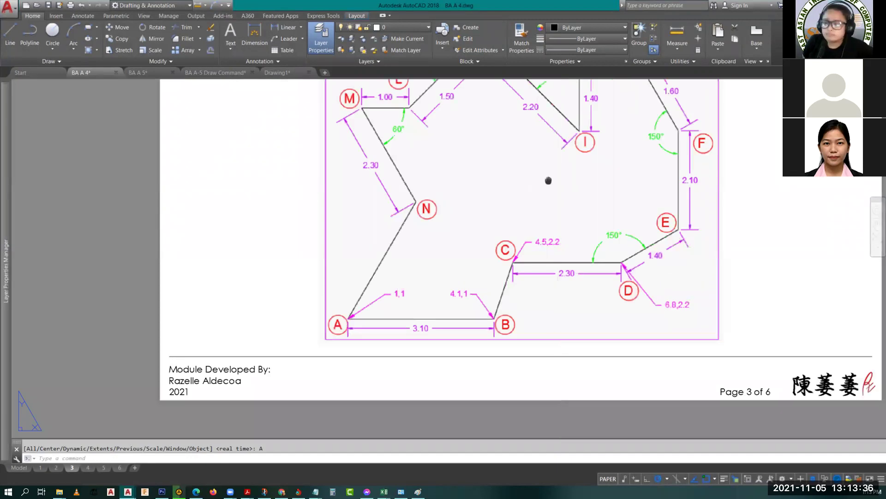
pyautogui.moveTo(548, 181); pyautogui.dragTo(541, 214, button='middle')
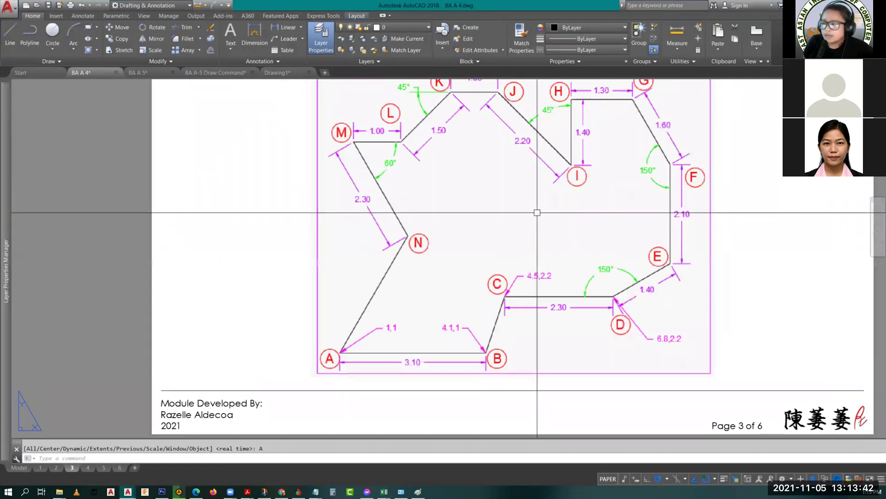
pyautogui.scroll(-2, 537, 213)
pyautogui.moveTo(490, 217); pyautogui.dragTo(448, 258, button='middle')
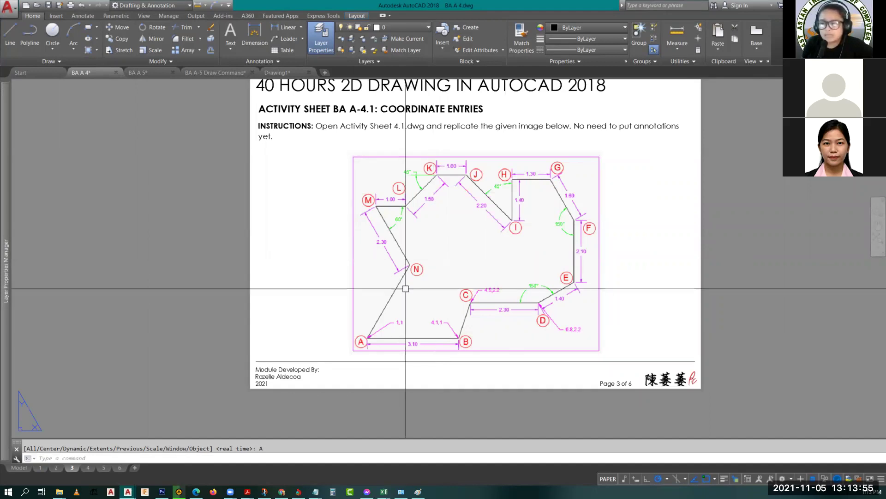
pyautogui.click(139, 75)
pyautogui.click(91, 71)
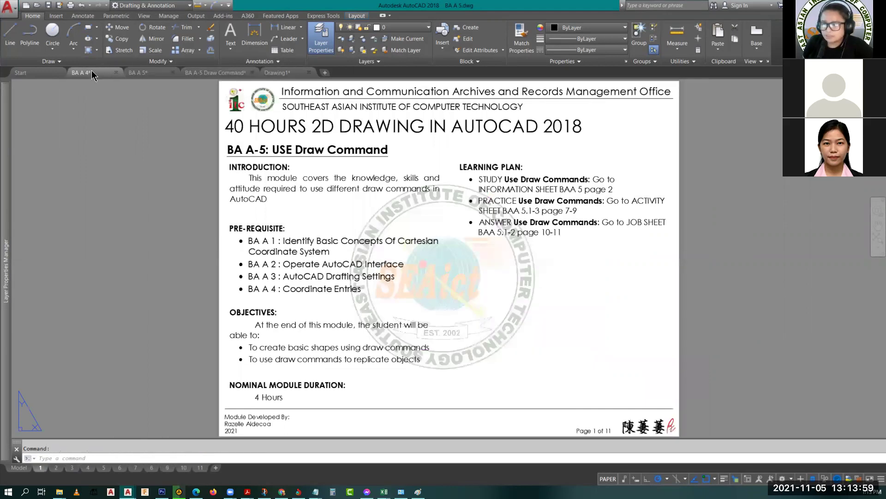
pyautogui.click(92, 469)
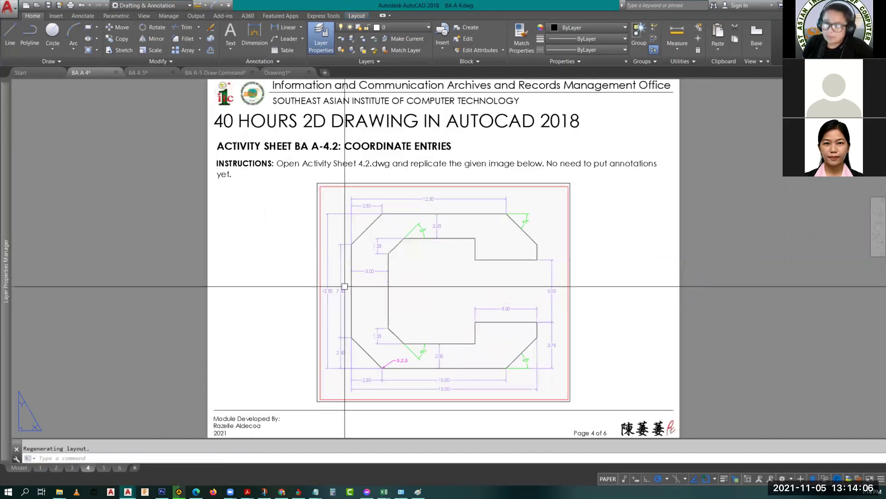
pyautogui.moveTo(417, 309); pyautogui.dragTo(382, 275, button='middle')
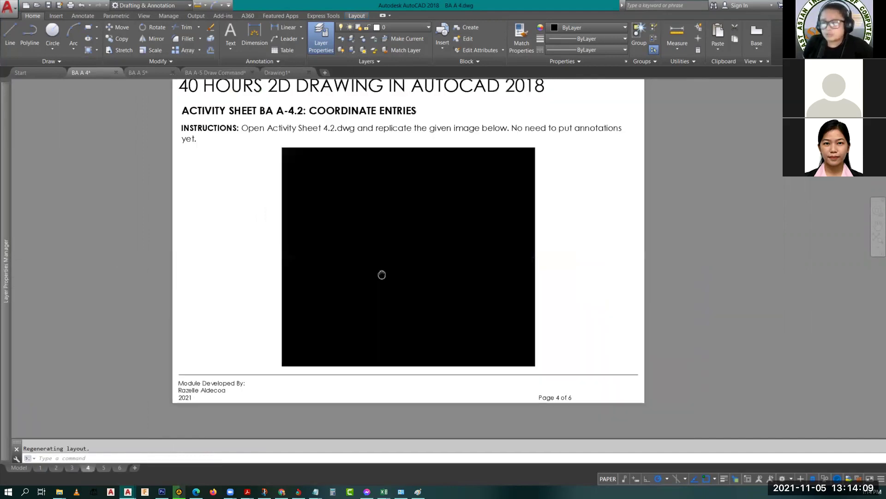
pyautogui.scroll(2, 382, 275)
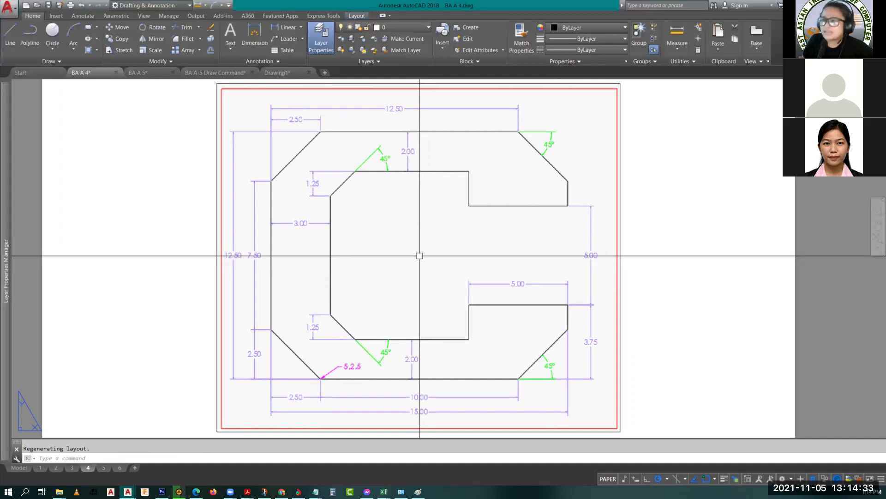
pyautogui.click(72, 468)
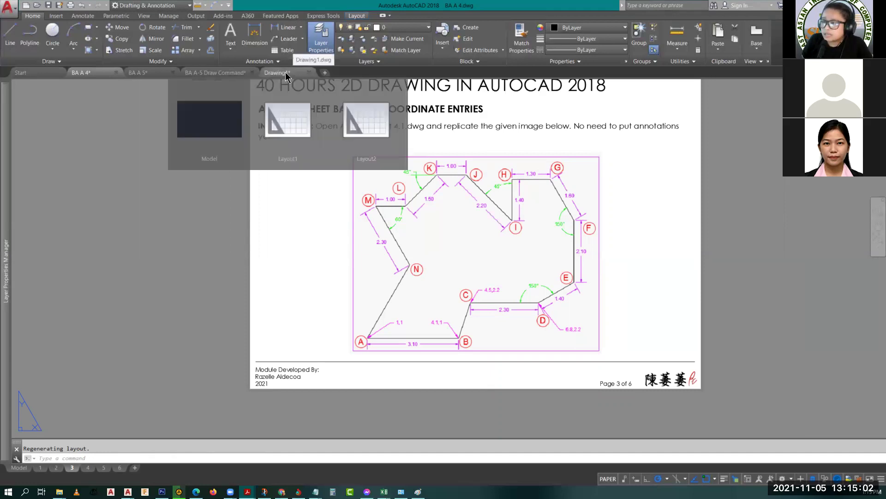
pyautogui.moveTo(277, 72)
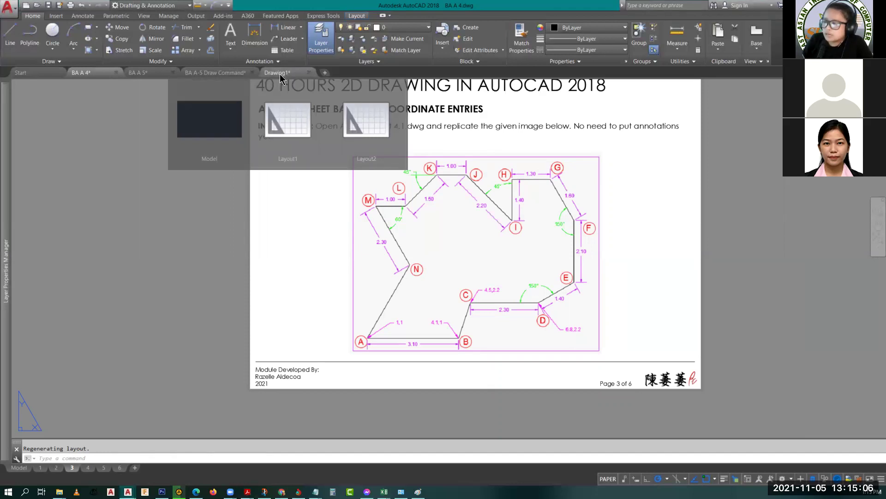
# Step: Paste the copied polygon sheet into Drawing1, placed left of the C-shaped image
pyautogui.click(283, 74)
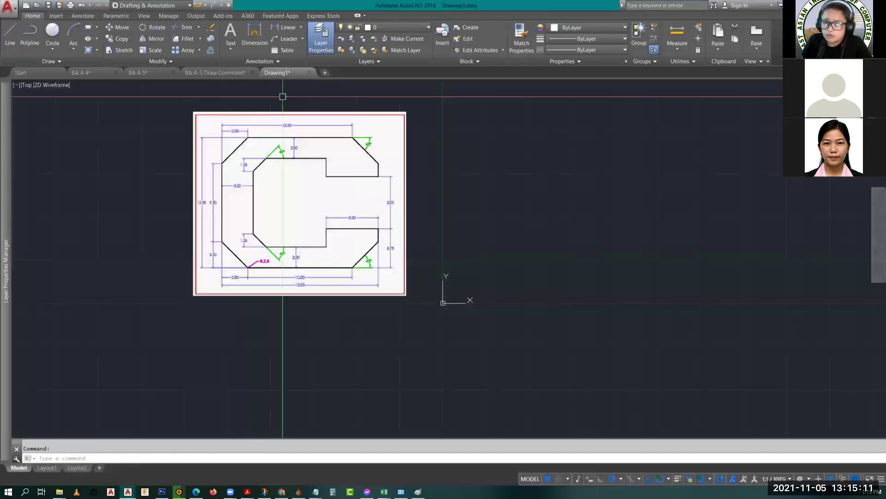
pyautogui.moveTo(280, 100)
pyautogui.mouseDown(button='middle')
pyautogui.moveTo(362, 184)
pyautogui.moveTo(604, 160)
pyautogui.mouseUp(button='middle')
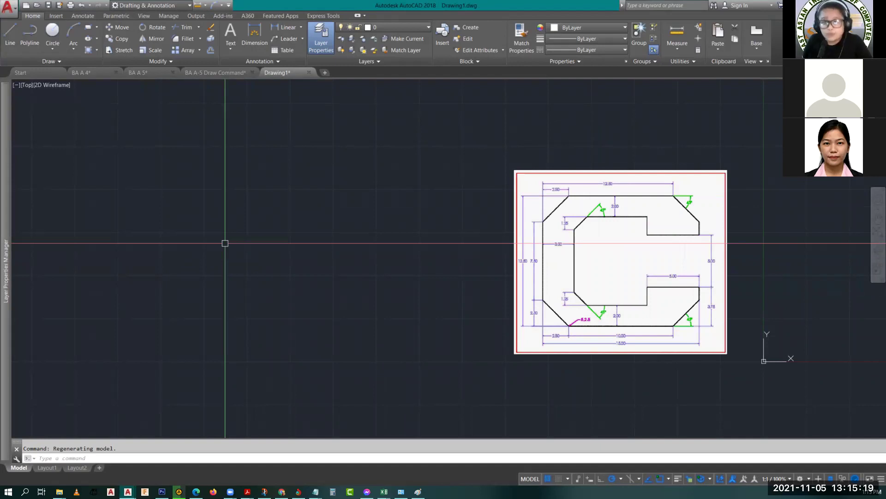
pyautogui.hotkey('ctrl', 'v')
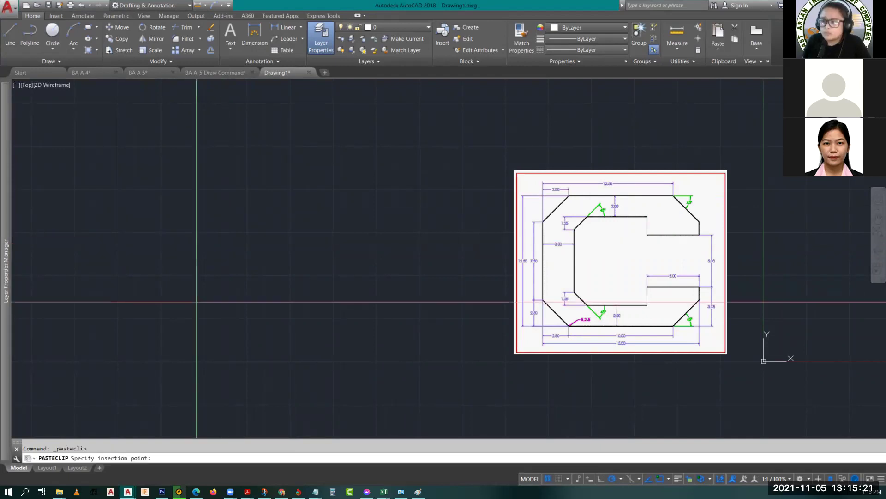
pyautogui.scroll(-4, 351, 309)
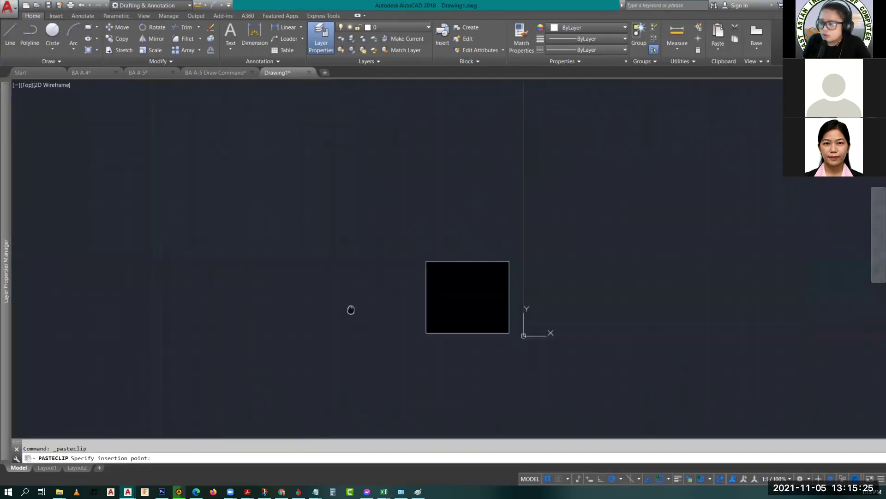
pyautogui.moveTo(350, 309); pyautogui.dragTo(506, 310, button='middle')
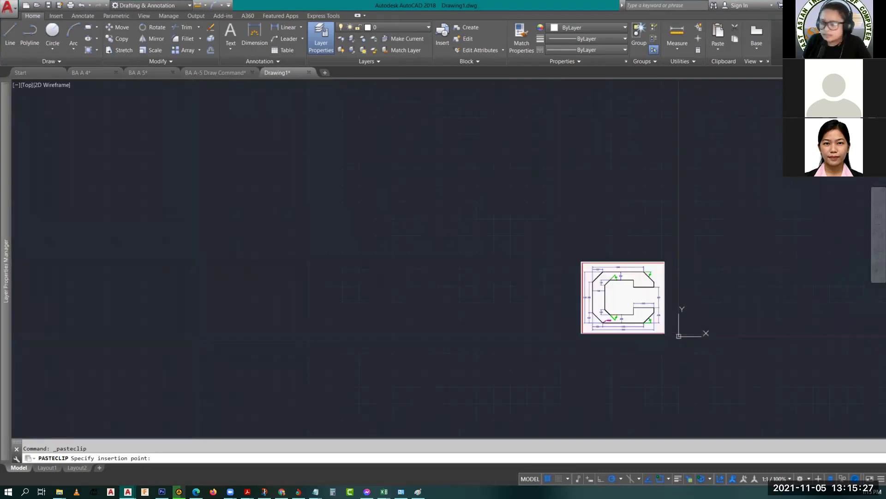
pyautogui.click(359, 284)
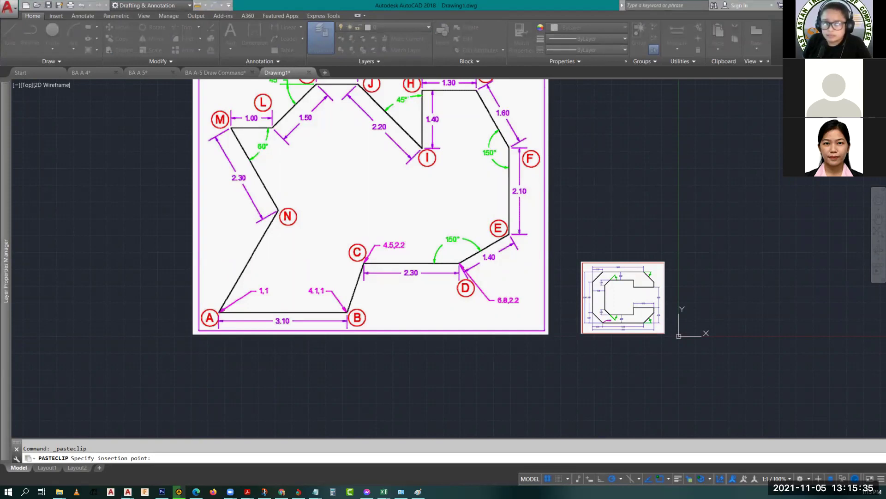
pyautogui.click(193, 333)
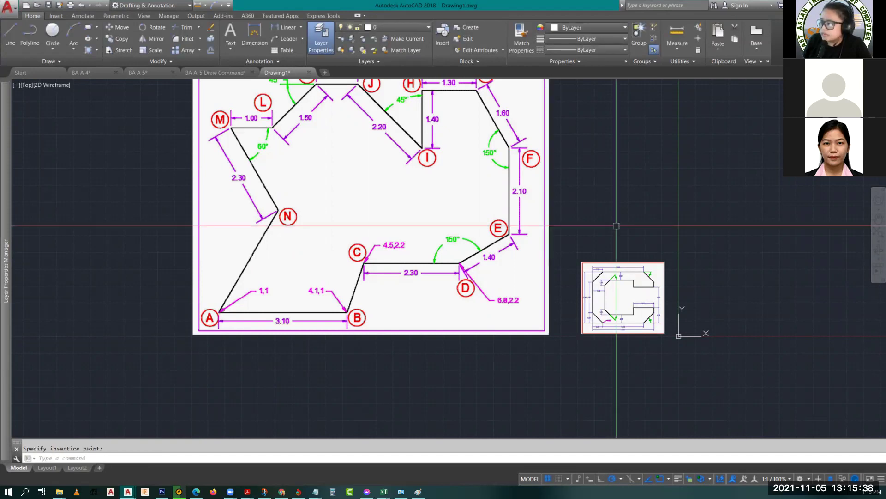
# Step: Pan and zoom out so both reference images are in view
pyautogui.moveTo(609, 216); pyautogui.dragTo(504, 252, button='middle')
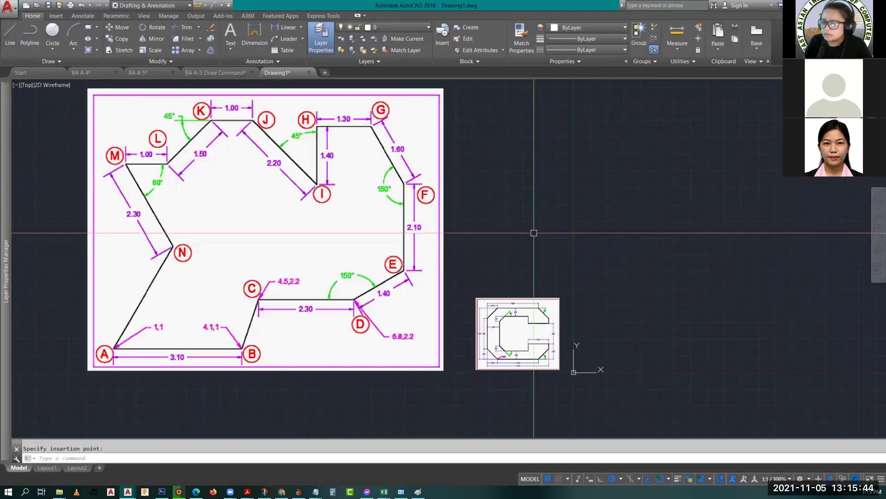
pyautogui.scroll(-2, 533, 232)
pyautogui.moveTo(617, 221); pyautogui.dragTo(445, 267, button='middle')
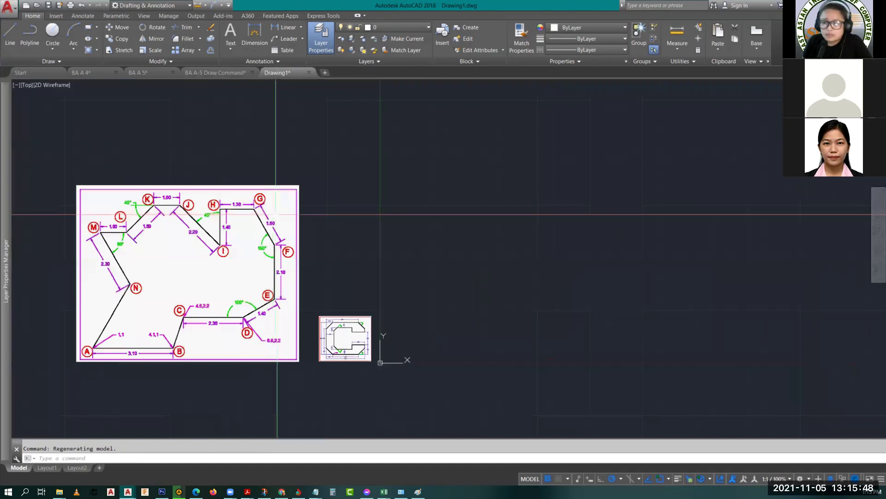
# Step: Measure the polygon image's top edge with DI, corner to corner: 264.3219 units
pyautogui.click(301, 203)
pyautogui.write('di')
pyautogui.press('Return')
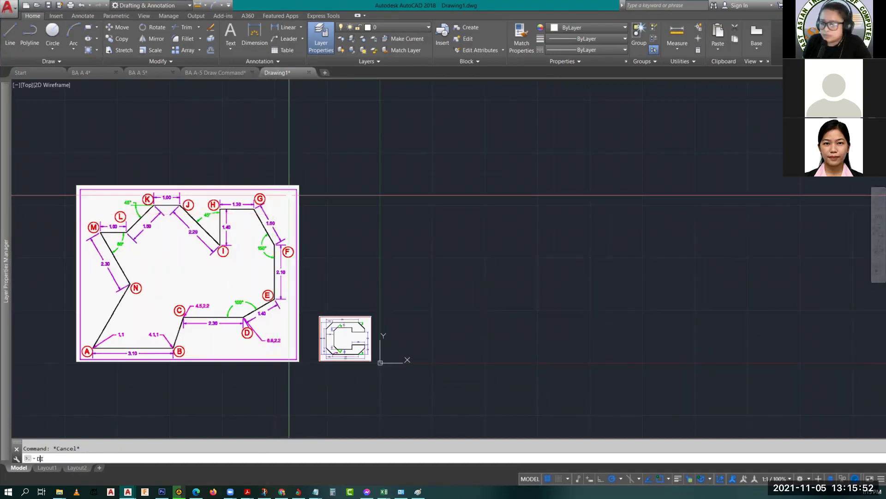
pyautogui.click(77, 186)
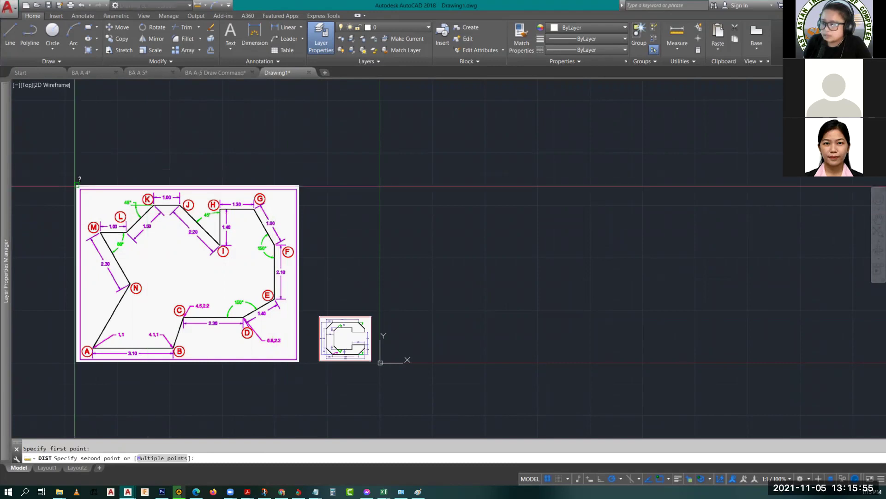
pyautogui.click(299, 185)
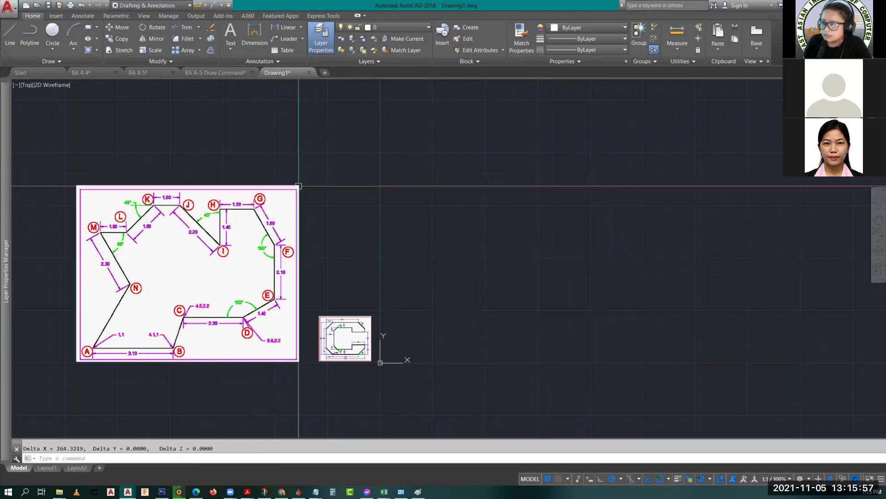
pyautogui.press('Escape')
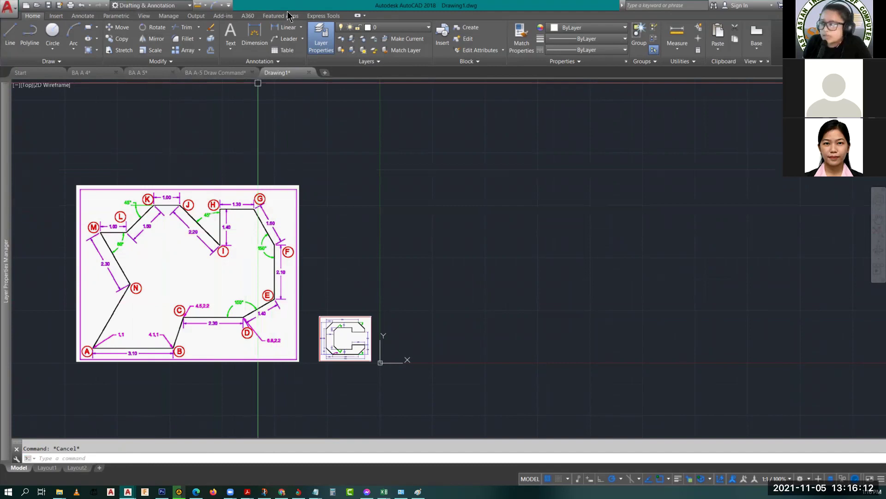
# Step: Set the viewport configuration to Two: Vertical from the View tab
pyautogui.click(145, 17)
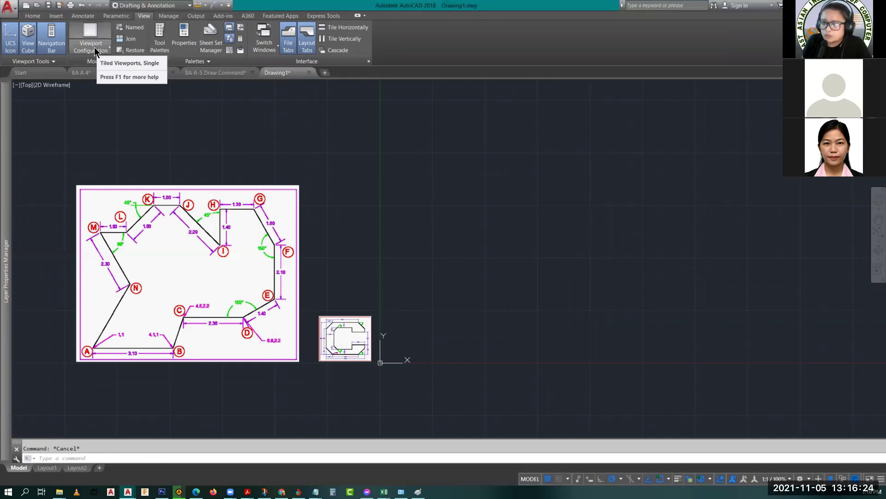
pyautogui.click(95, 51)
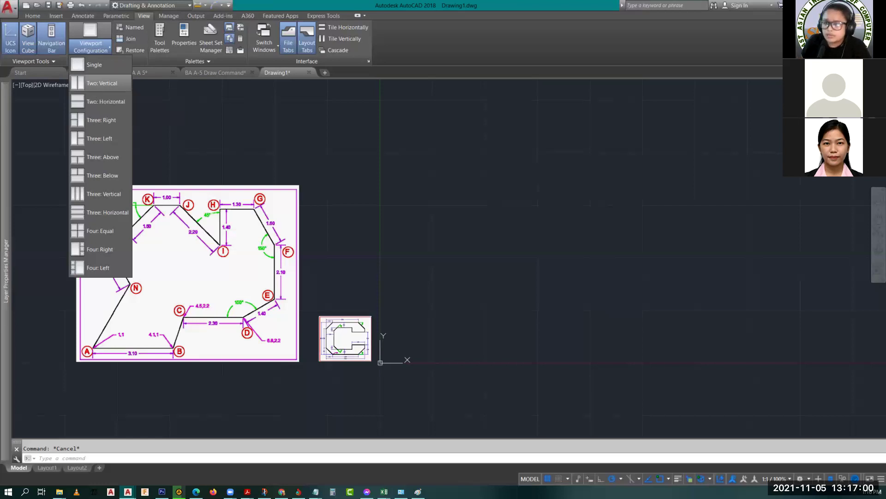
pyautogui.click(462, 231)
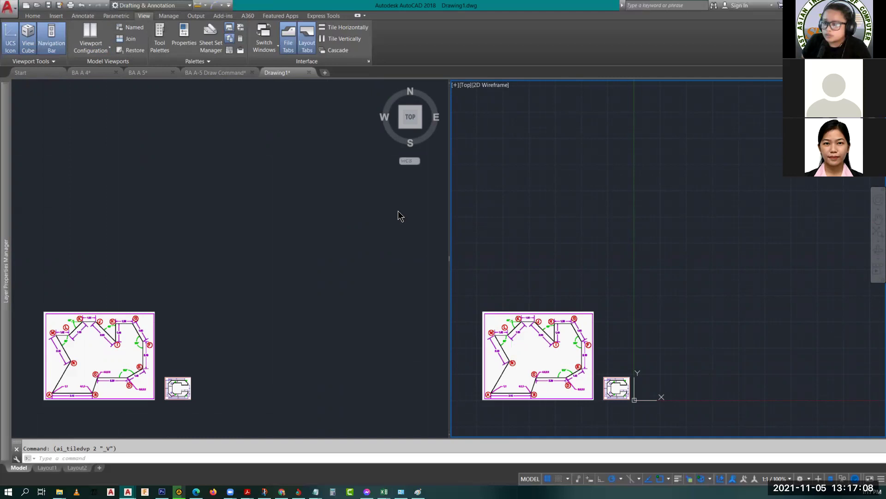
pyautogui.click(230, 275)
pyautogui.write('c')
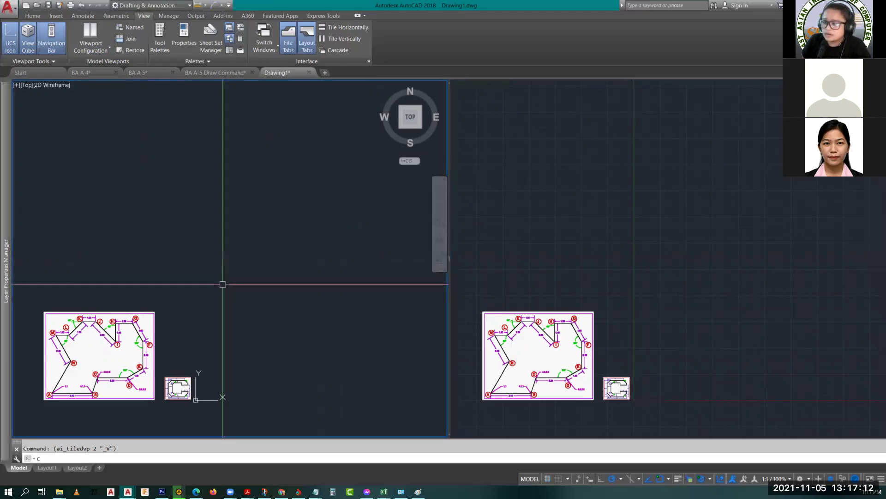
pyautogui.press('Return')
pyautogui.click(242, 279)
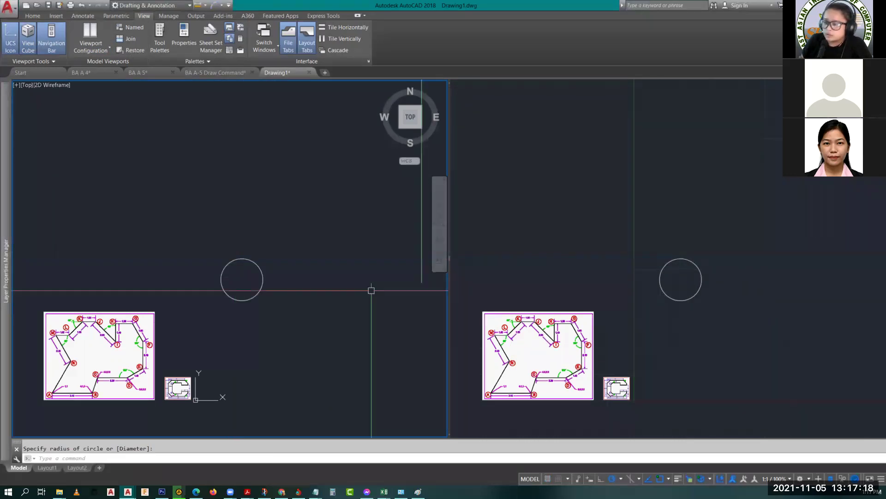
pyautogui.click(261, 285)
pyautogui.click(271, 307)
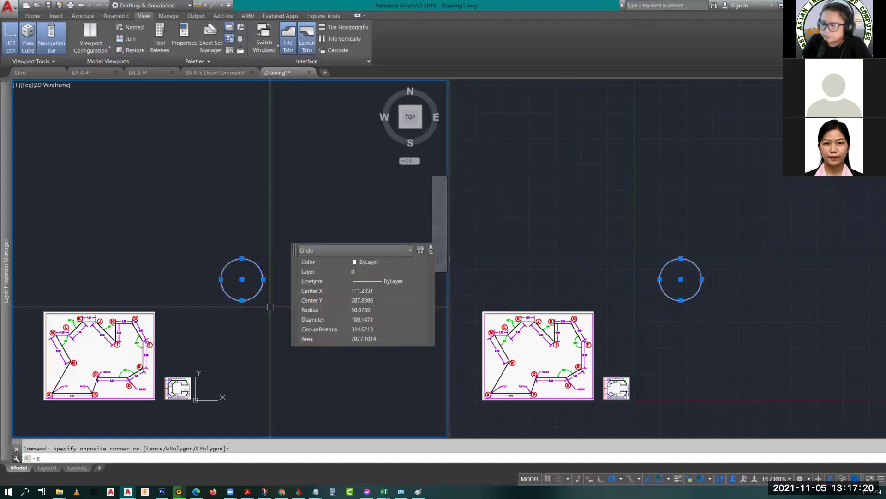
pyautogui.write('E')
pyautogui.press('Return')
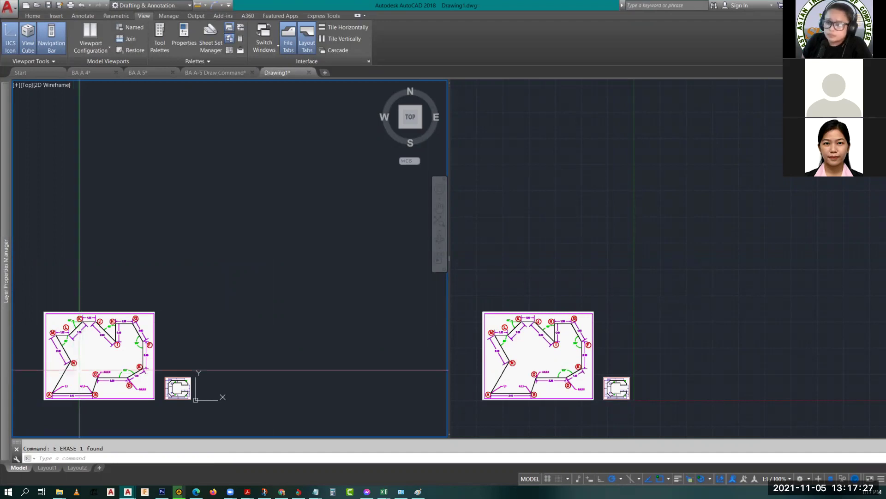
# Step: Zoom and pan the left viewport onto the polygon reference image
pyautogui.scroll(2, 76, 374)
pyautogui.moveTo(106, 347); pyautogui.dragTo(184, 285, button='middle')
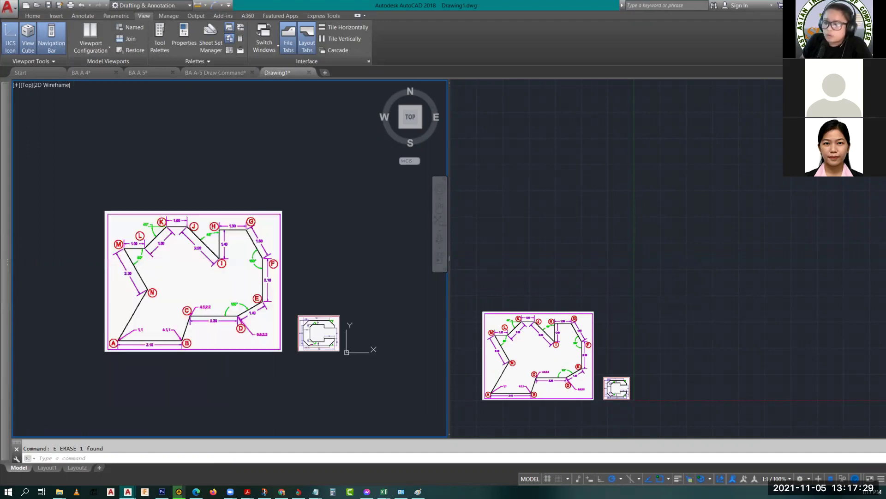
pyautogui.scroll(2, 162, 294)
pyautogui.scroll(1, 162, 294)
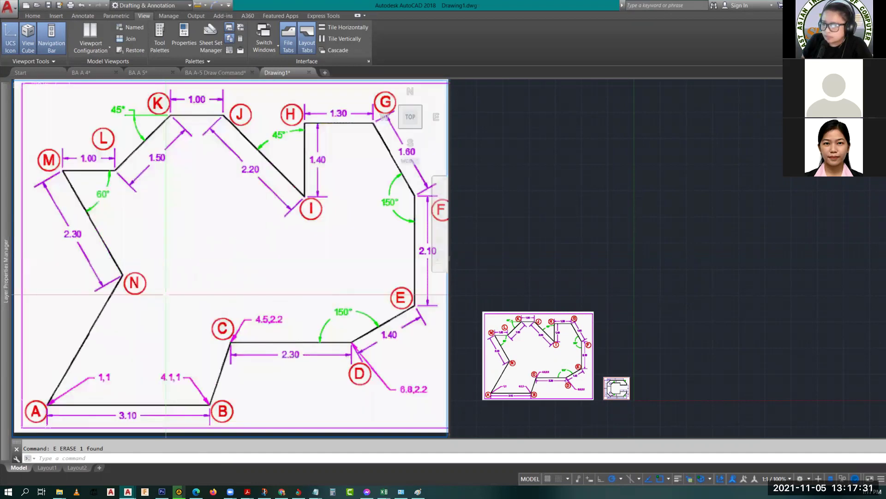
pyautogui.scroll(-1, 165, 294)
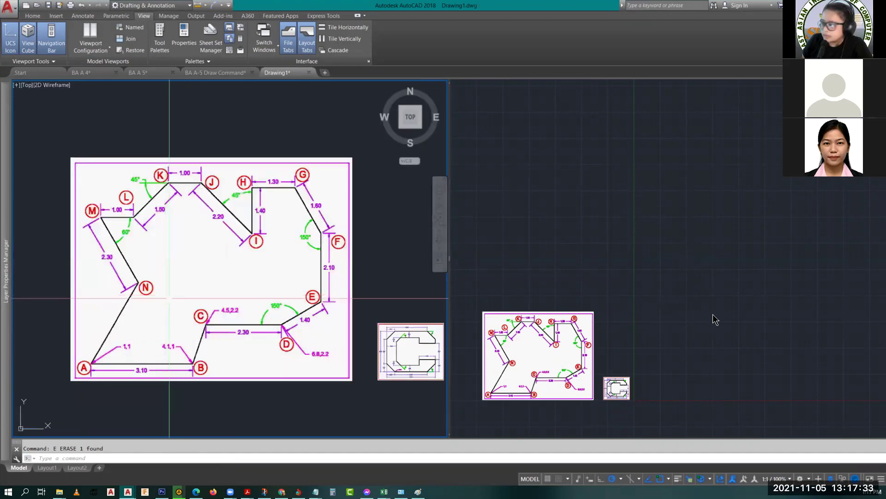
# Step: Pan the right viewport to empty space with the origin near its lower-left
pyautogui.click(768, 340)
pyautogui.moveTo(753, 373); pyautogui.dragTo(653, 338, button='middle')
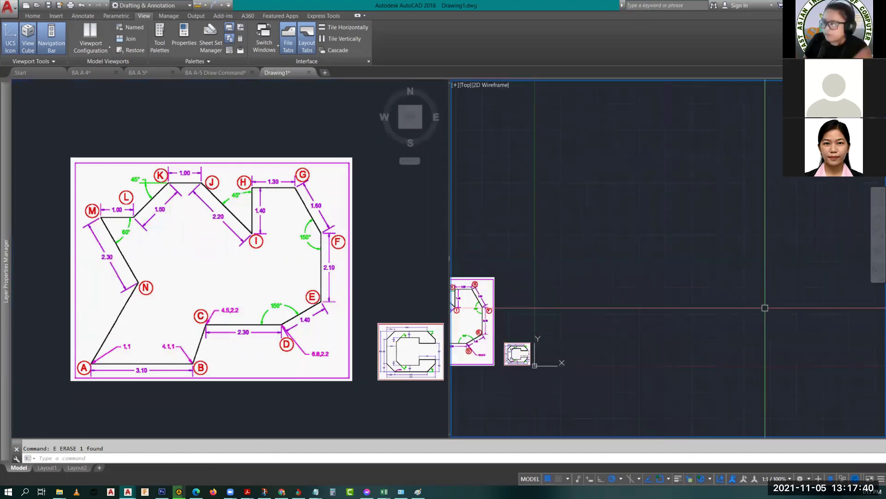
pyautogui.moveTo(751, 313); pyautogui.dragTo(508, 344, button='middle')
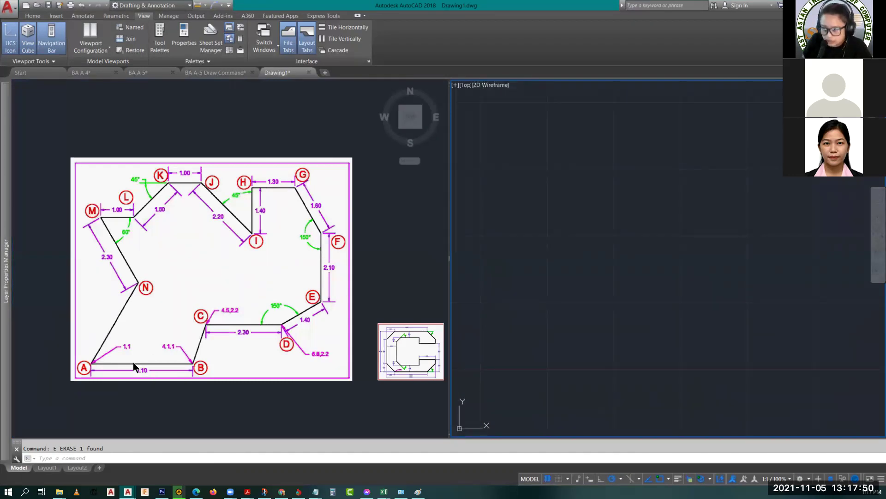
pyautogui.moveTo(506, 343)
pyautogui.mouseDown(button='middle')
pyautogui.moveTo(556, 336)
pyautogui.moveTo(514, 284)
pyautogui.mouseUp(button='middle')
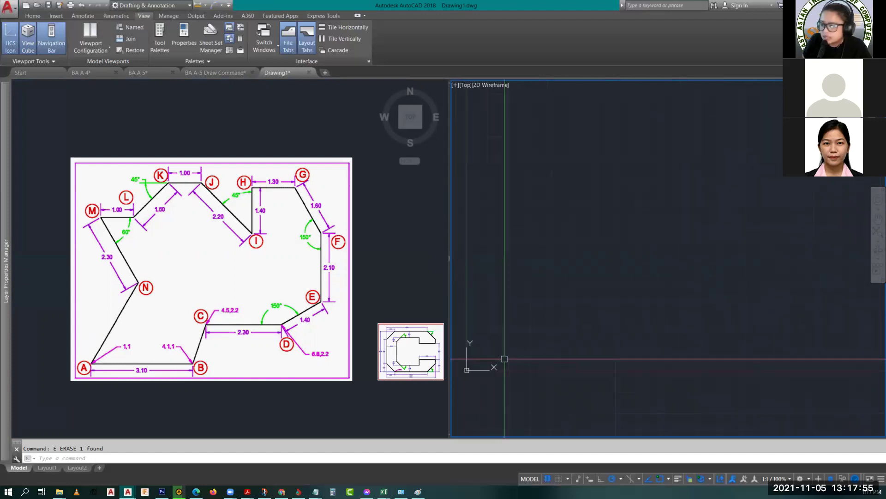
pyautogui.moveTo(561, 339)
pyautogui.mouseDown(button='middle')
pyautogui.moveTo(586, 326)
pyautogui.moveTo(581, 358)
pyautogui.mouseUp(button='middle')
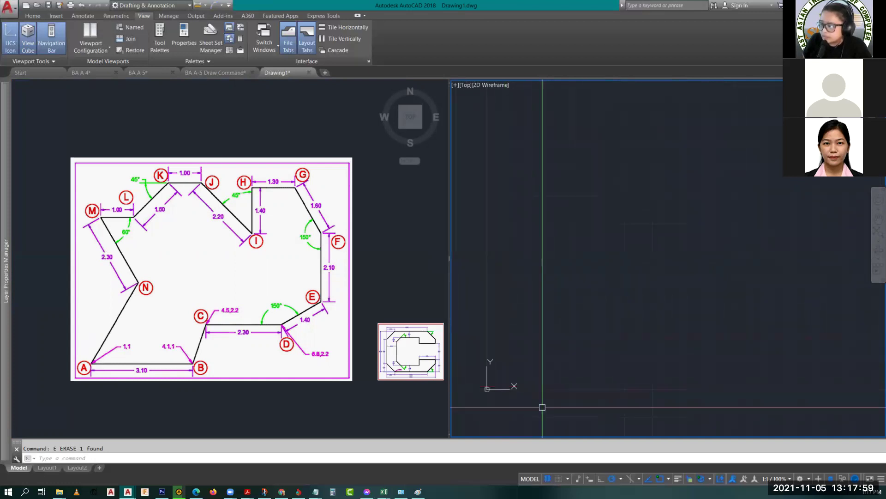
# Step: Hide the grid and zoom the left view onto reference corners A, B, C and N
pyautogui.click(549, 480)
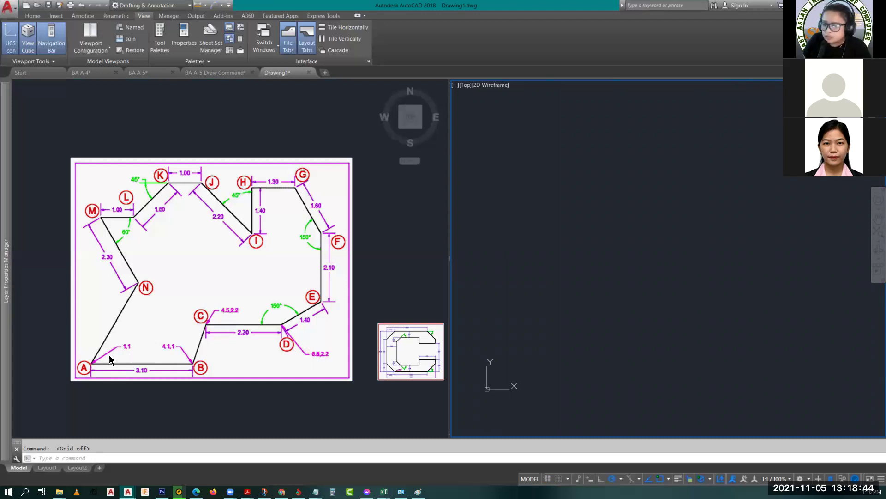
pyautogui.click(84, 365)
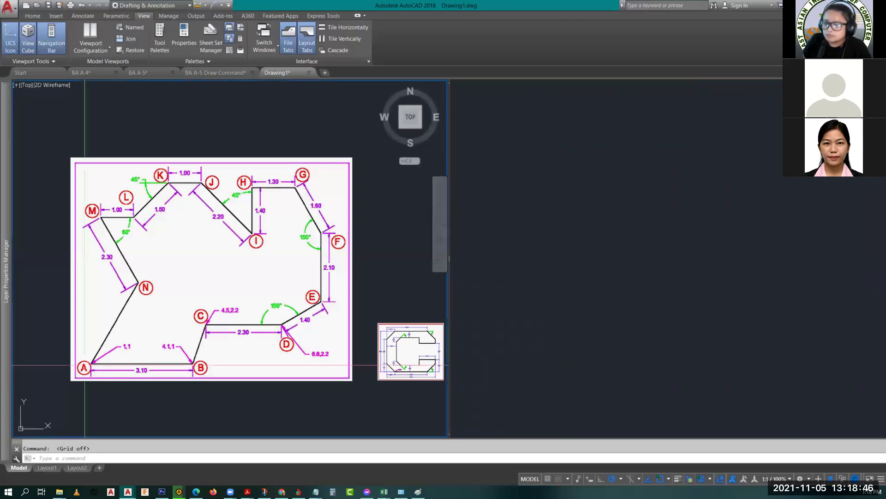
pyautogui.scroll(4, 84, 365)
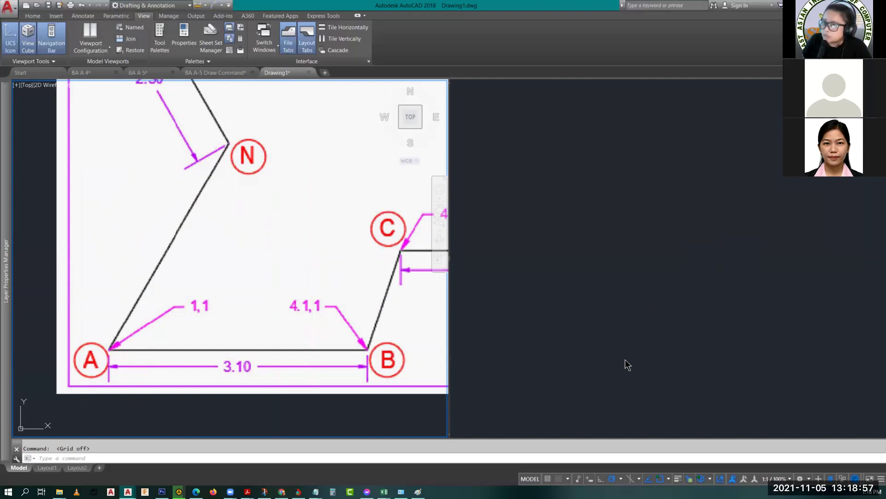
pyautogui.click(659, 363)
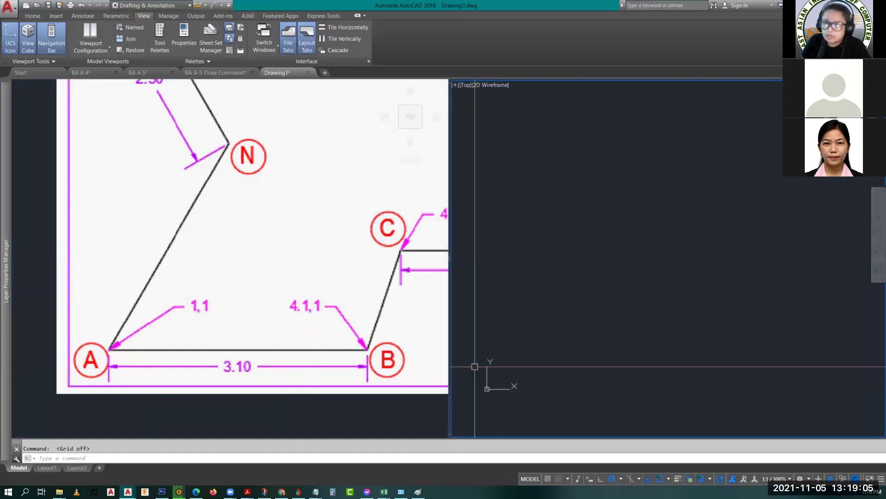
# Step: With dynamic input on, start a line at point A, 1,1
pyautogui.write('l')
pyautogui.press('Return')
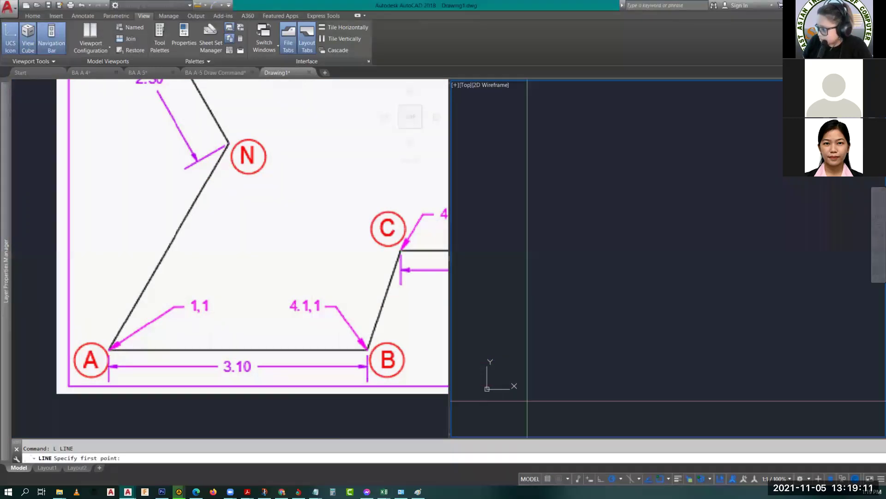
pyautogui.click(589, 480)
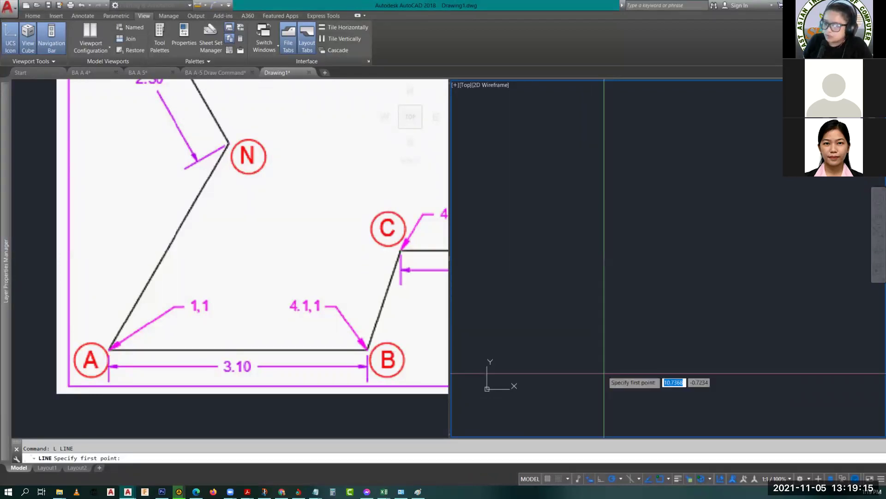
pyautogui.press('Escape')
pyautogui.write('L')
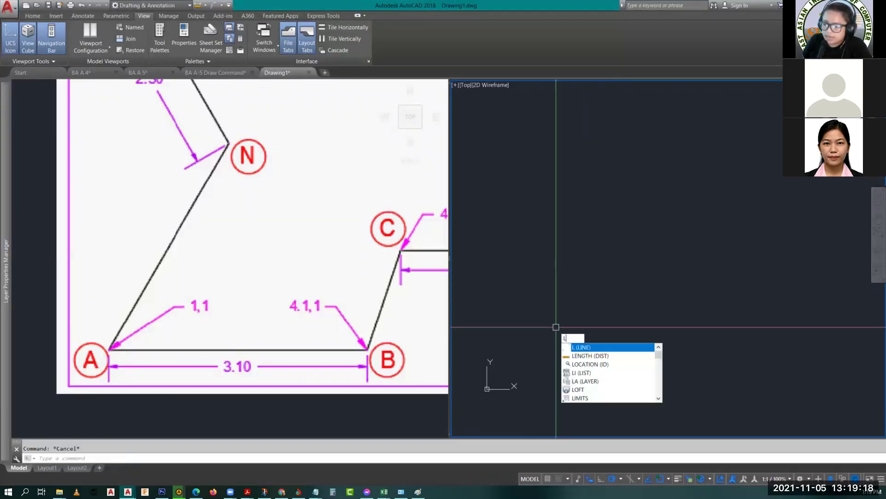
pyautogui.press('Return')
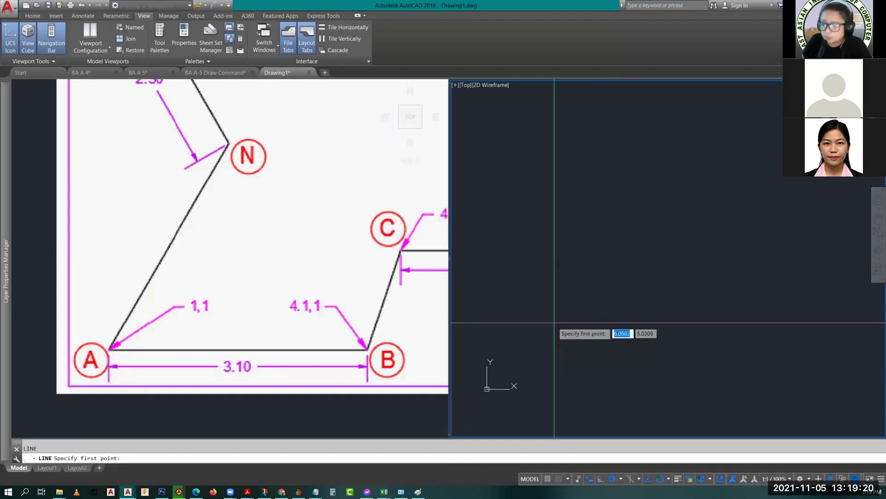
pyautogui.write('1,1')
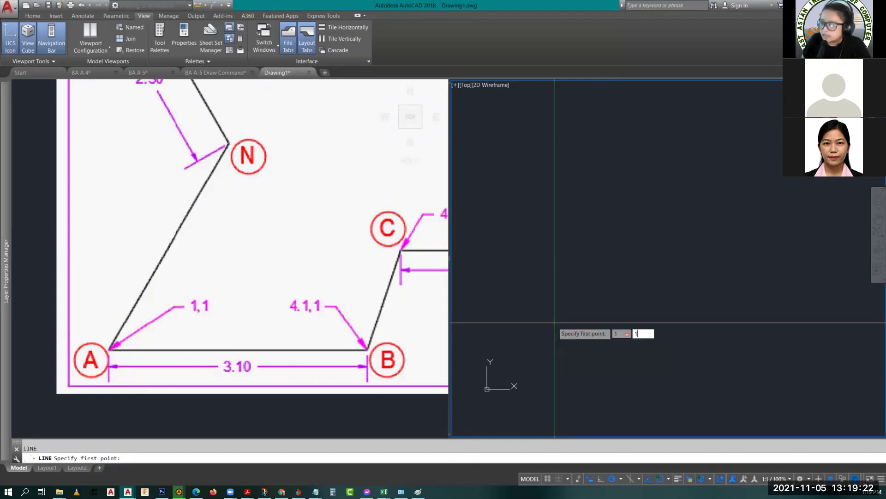
pyautogui.press('Return')
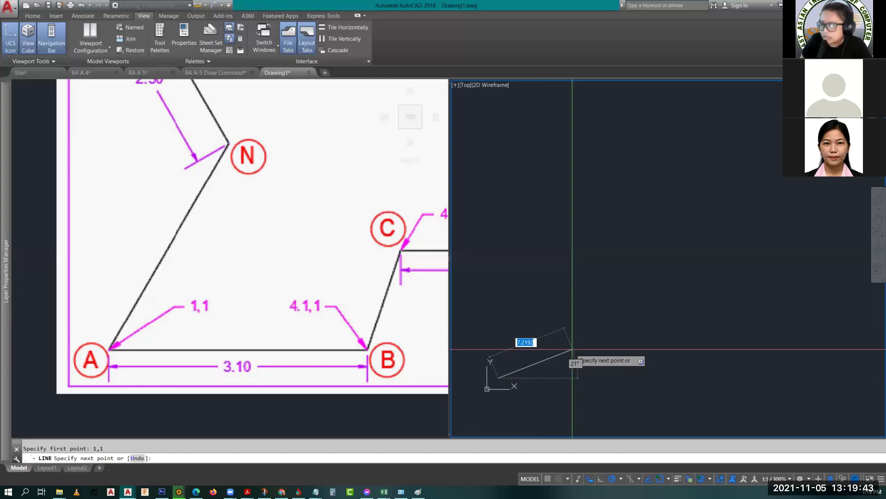
# Step: Draw the bottom edge to point B at 4.1,1
pyautogui.write('4')
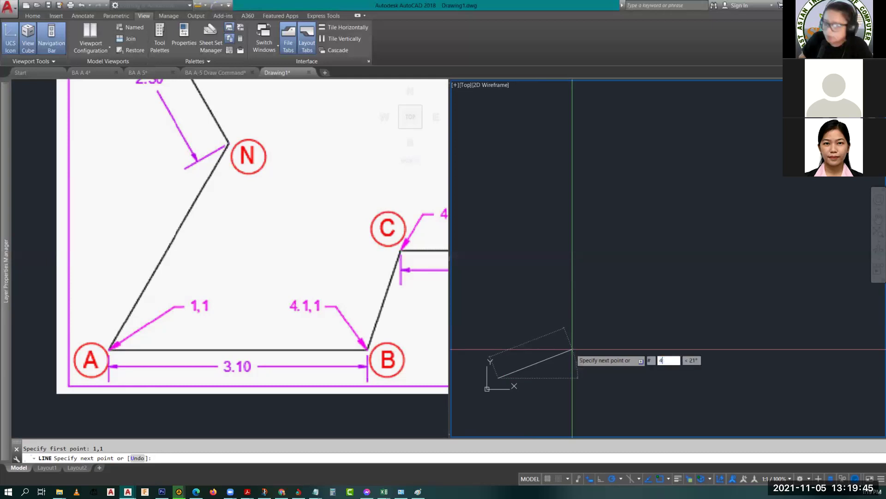
pyautogui.press('Tab')
pyautogui.write('0')
pyautogui.press('Return')
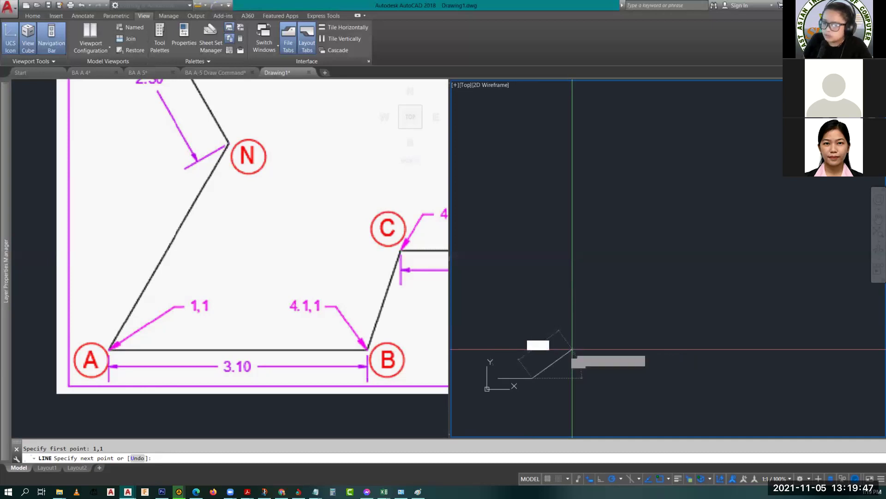
pyautogui.write('4.1,1')
pyautogui.press('Return')
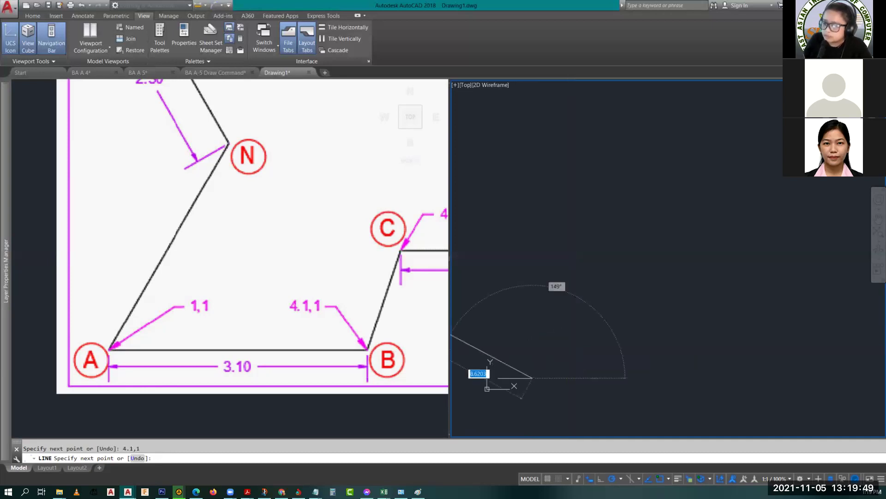
# Step: Pan and zoom the reference viewport for a closer view of the next points
pyautogui.click(369, 322)
pyautogui.moveTo(368, 323)
pyautogui.mouseDown(button='middle')
pyautogui.moveTo(247, 330)
pyautogui.moveTo(331, 308)
pyautogui.mouseUp(button='middle')
pyautogui.scroll(2, 421, 262)
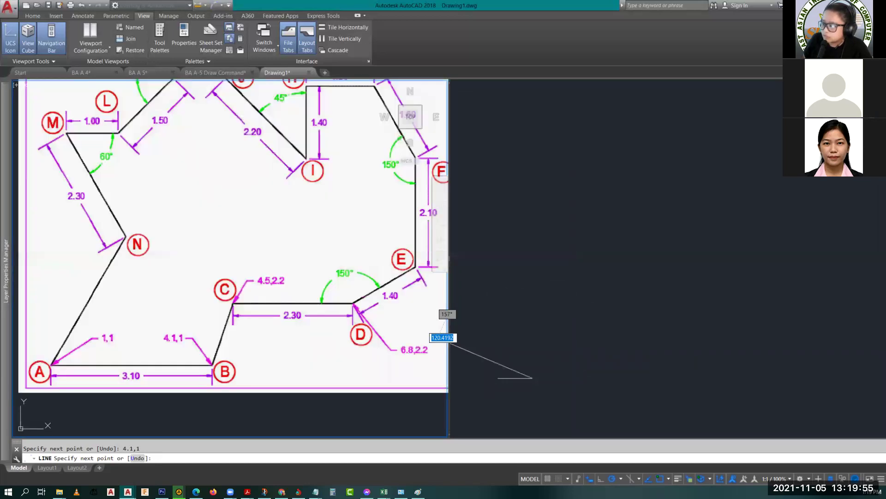
pyautogui.click(554, 332)
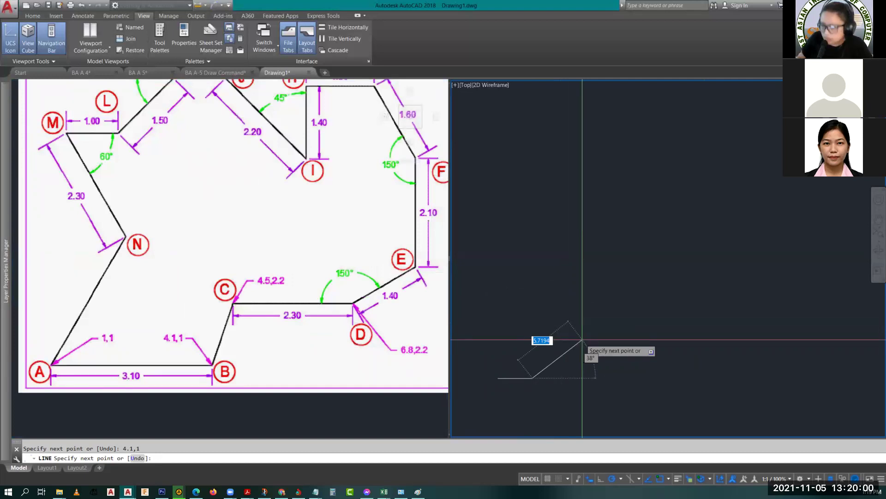
# Step: Extend the outline to C at 4.5,2.2 and D at 6.8,2.2, entering 1.4 toward E
pyautogui.write('#')
pyautogui.write('4.5')
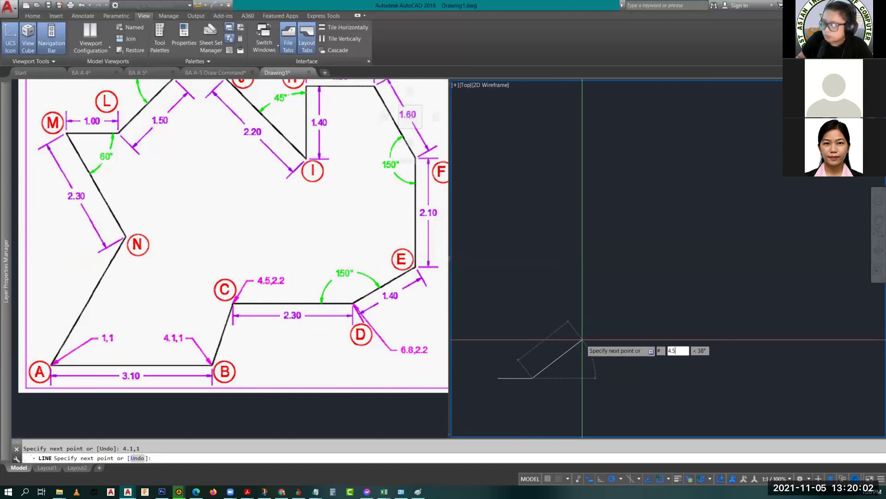
pyautogui.write(',2.2')
pyautogui.press('Return')
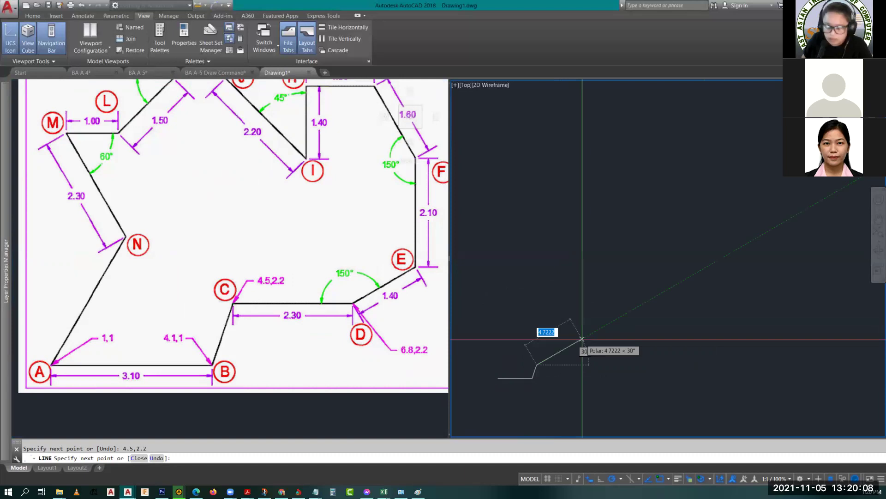
pyautogui.write('#6.8,2')
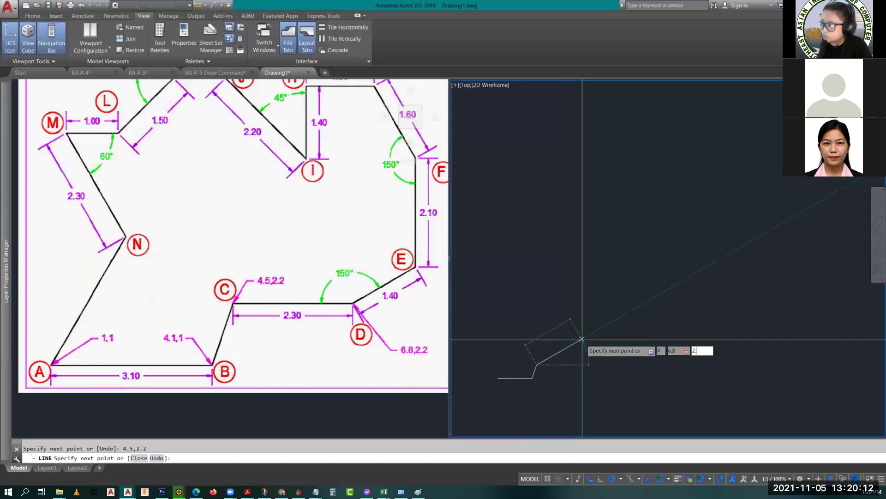
pyautogui.press('Return')
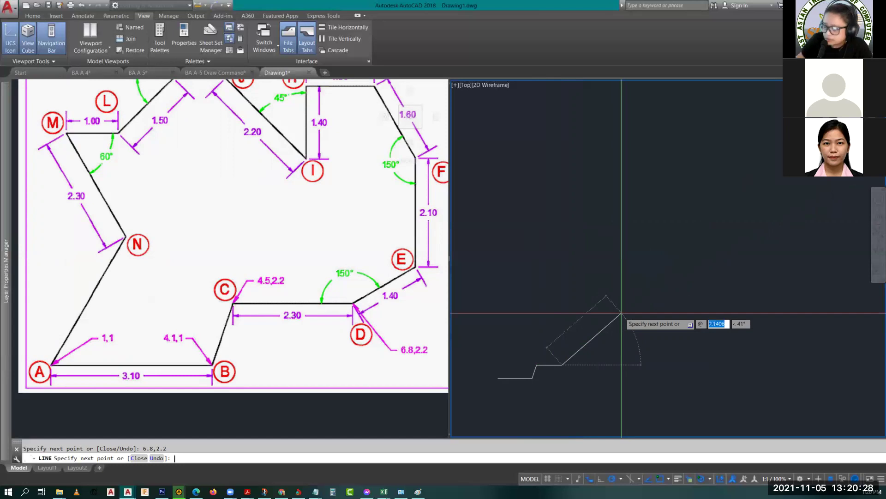
pyautogui.write('1.4')
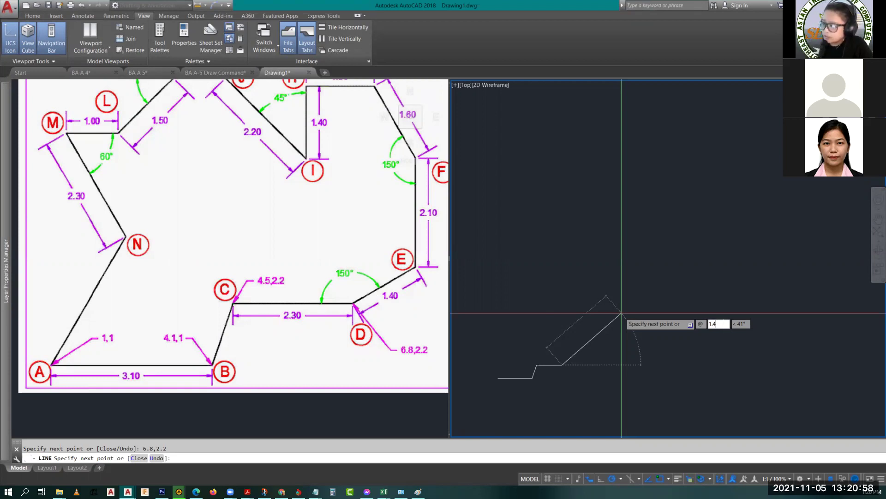
# Step: Add the 1.4 edge at 30° to E and the vertical 2.1 edge to F
pyautogui.press('Tab')
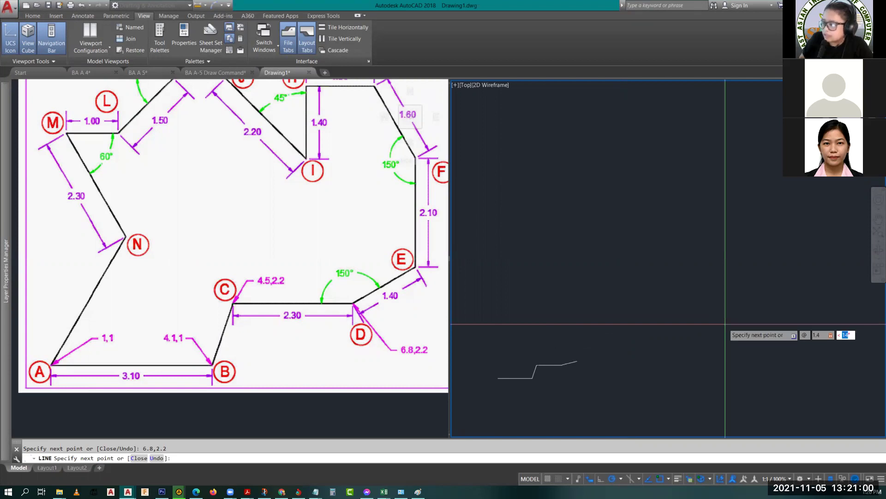
pyautogui.press('Return')
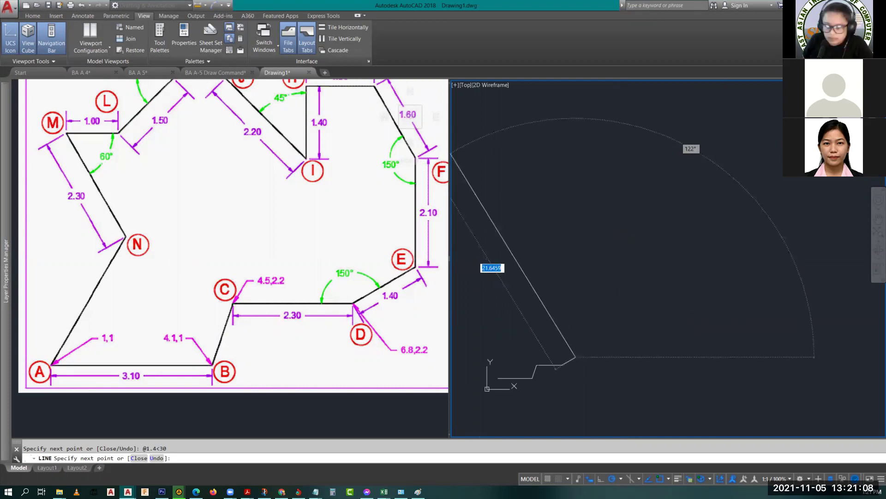
pyautogui.write('2.1')
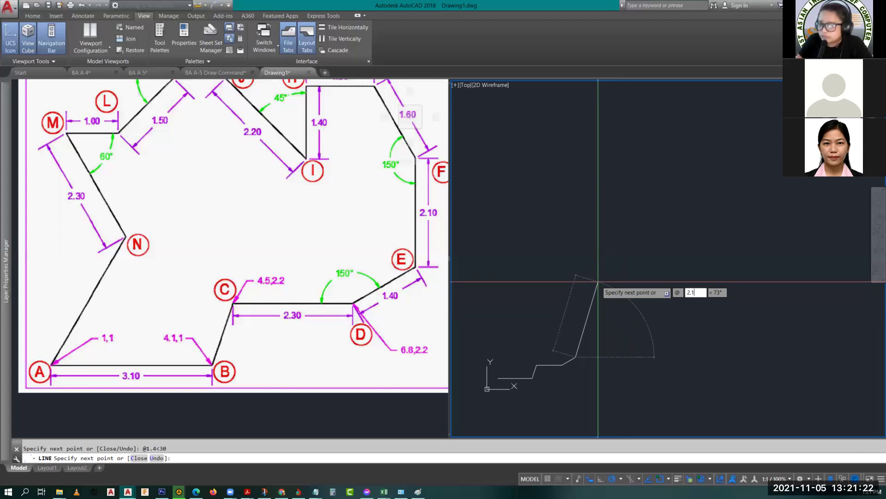
pyautogui.press('BackSpace')
pyautogui.press('BackSpace')
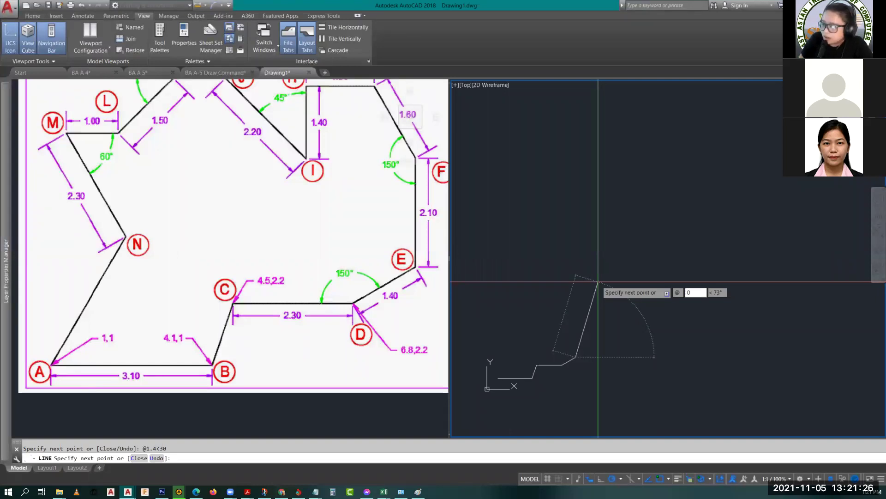
pyautogui.press('Tab')
pyautogui.write('2.1')
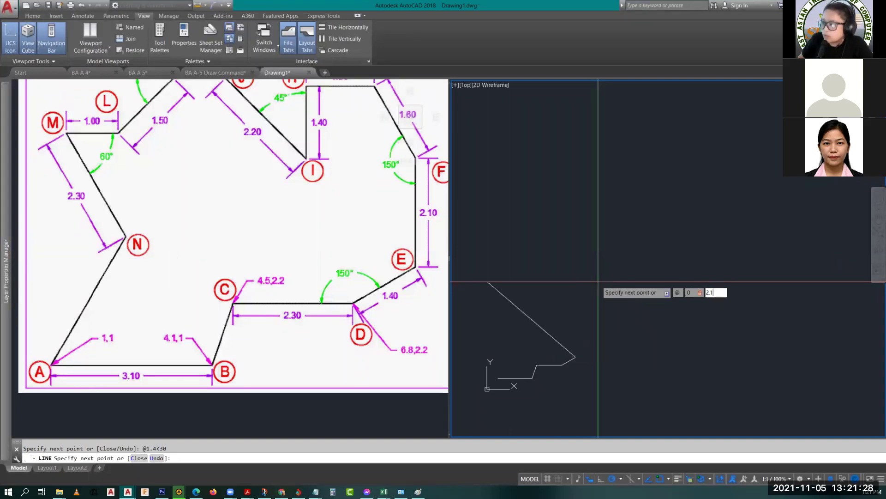
pyautogui.press('Return')
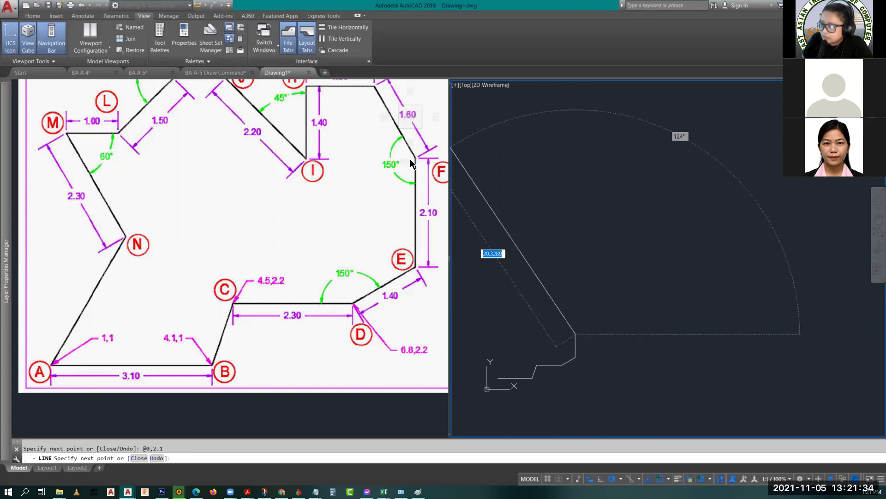
# Step: Check the reference, then add the 1.6 edge at 120° to G and 1.3 leftward to H
pyautogui.click(419, 187)
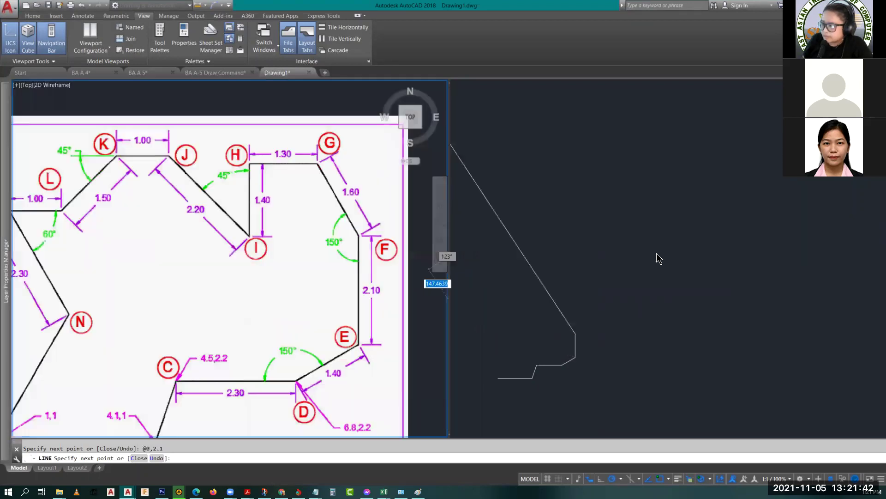
pyautogui.click(565, 237)
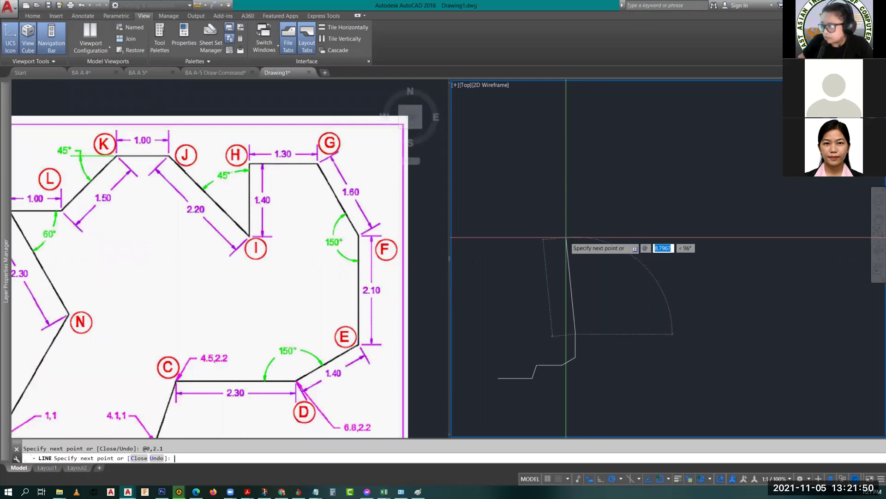
pyautogui.write('1.6')
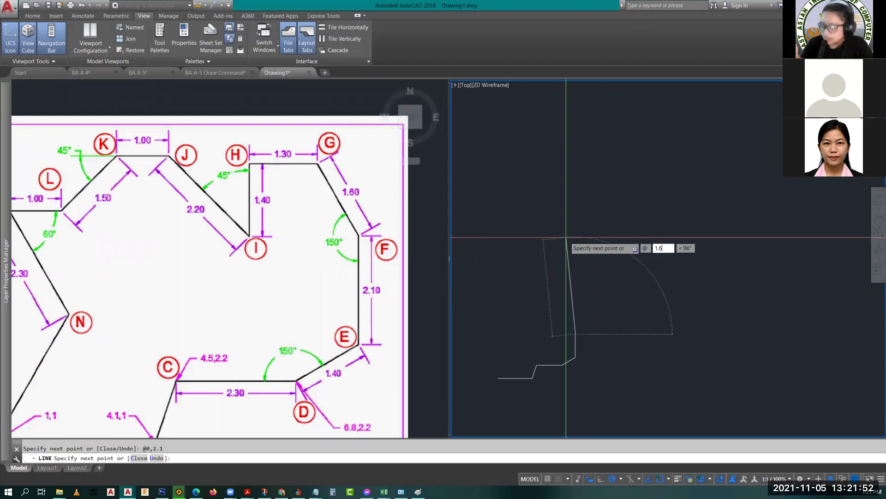
pyautogui.press('Tab')
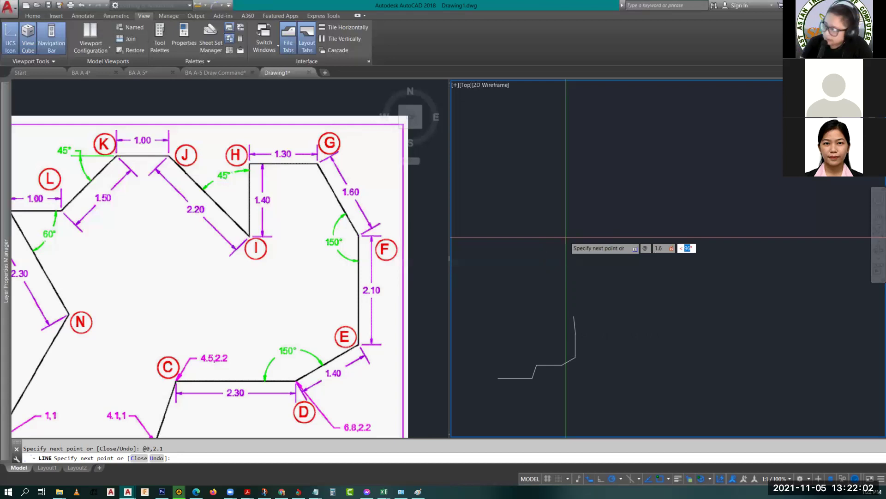
pyautogui.write('120')
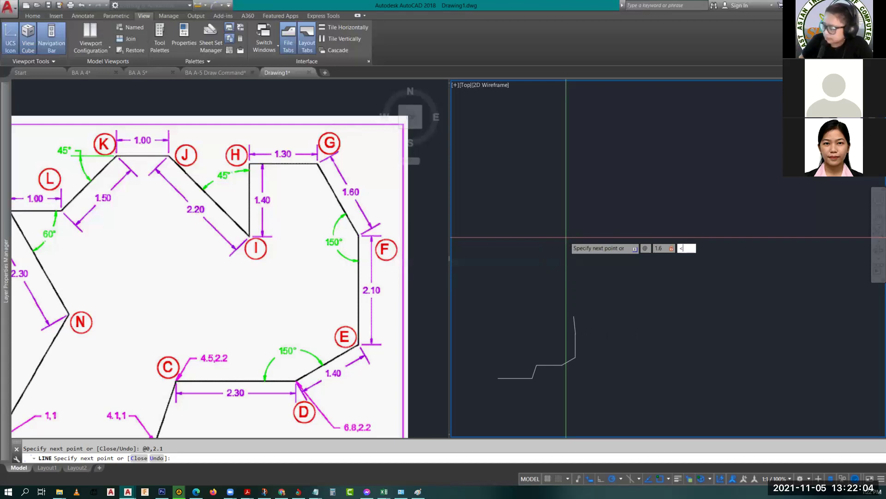
pyautogui.press('Return')
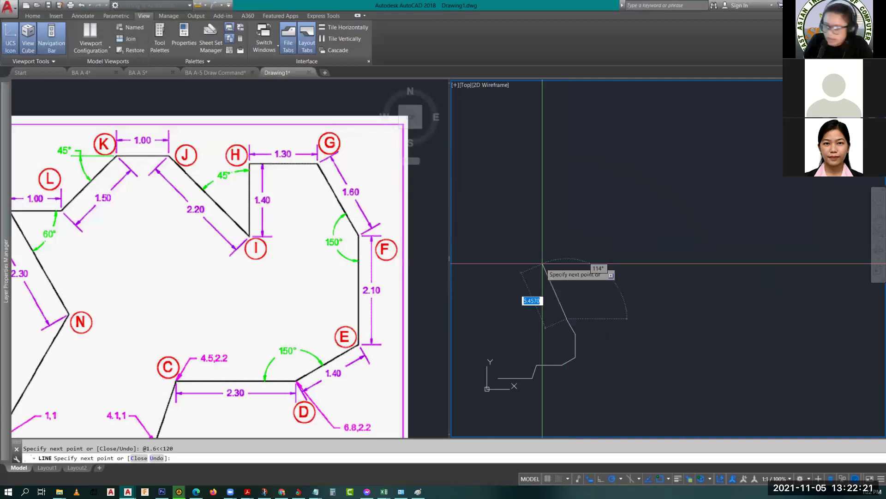
pyautogui.write('@')
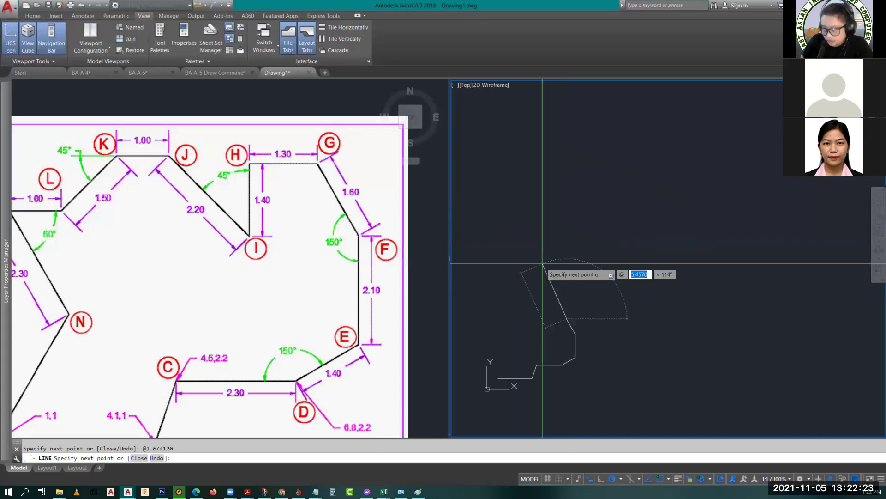
pyautogui.write('-1.3')
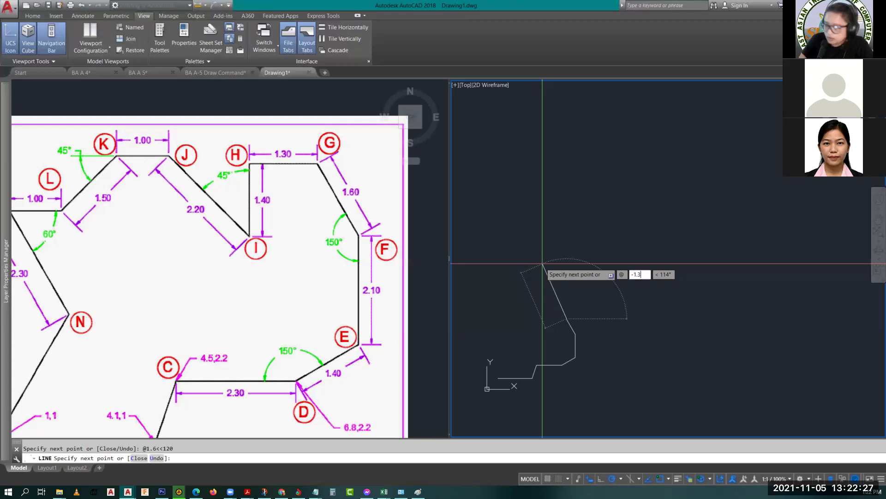
pyautogui.write(',0')
pyautogui.press('Return')
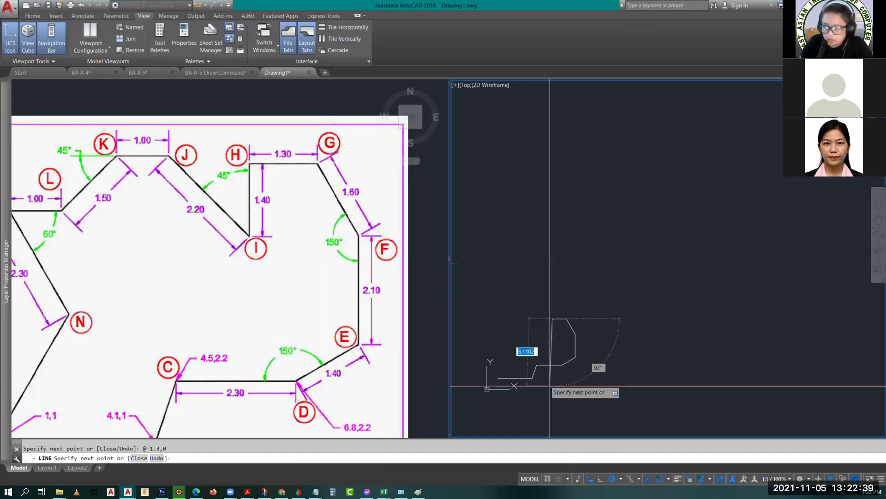
# Step: Add the 1.40 downward edge to I and pan to keep the line end visible
pyautogui.write('@')
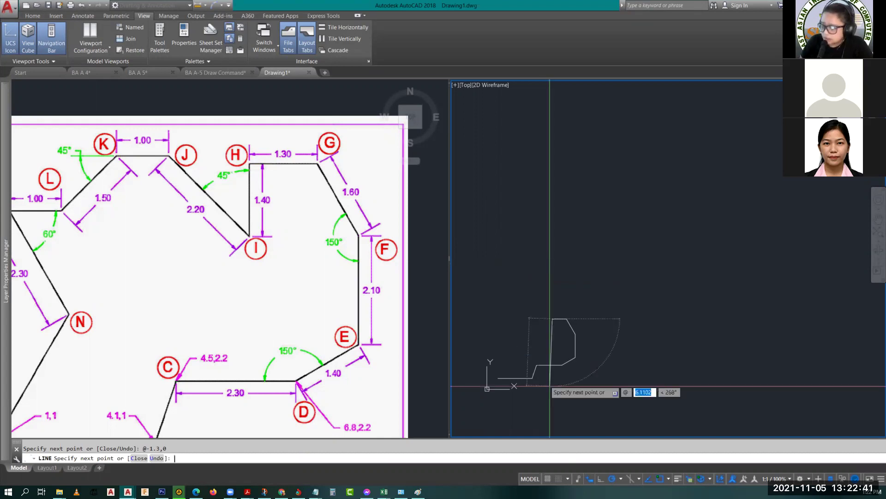
pyautogui.write('1.4')
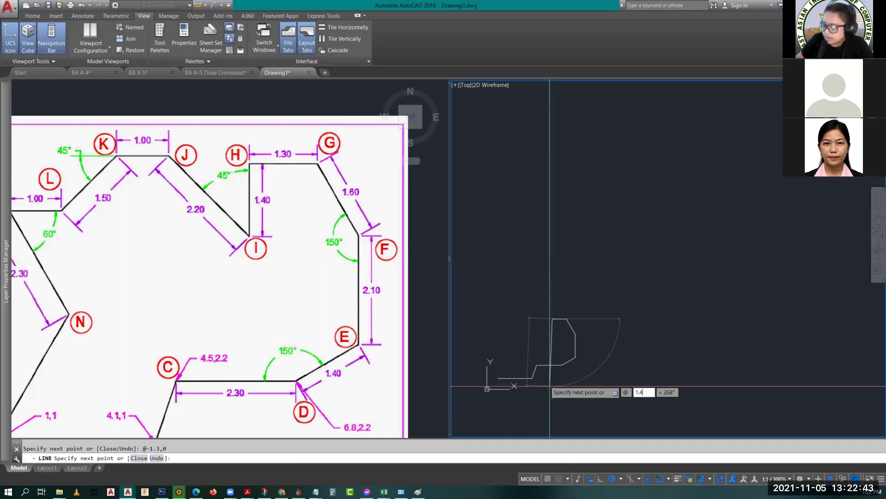
pyautogui.press('Tab')
pyautogui.write('-90')
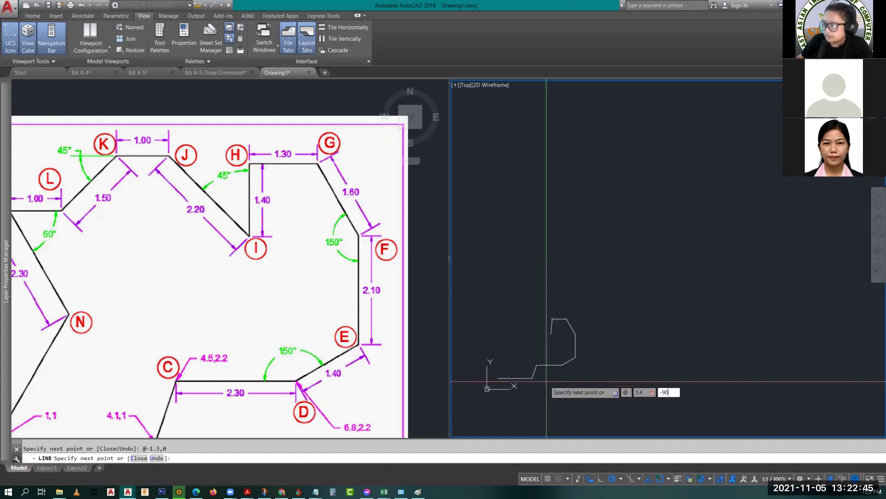
pyautogui.press('Return')
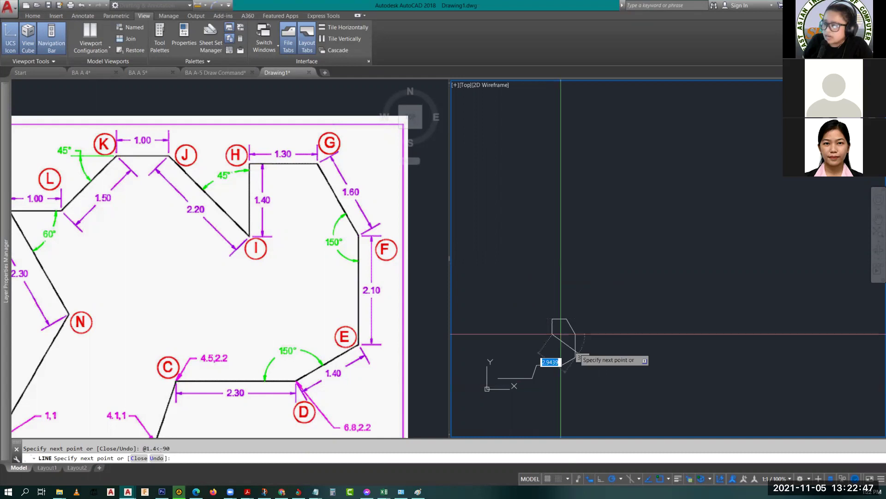
pyautogui.scroll(3, 517, 338)
pyautogui.moveTo(516, 338); pyautogui.dragTo(627, 341, button='middle')
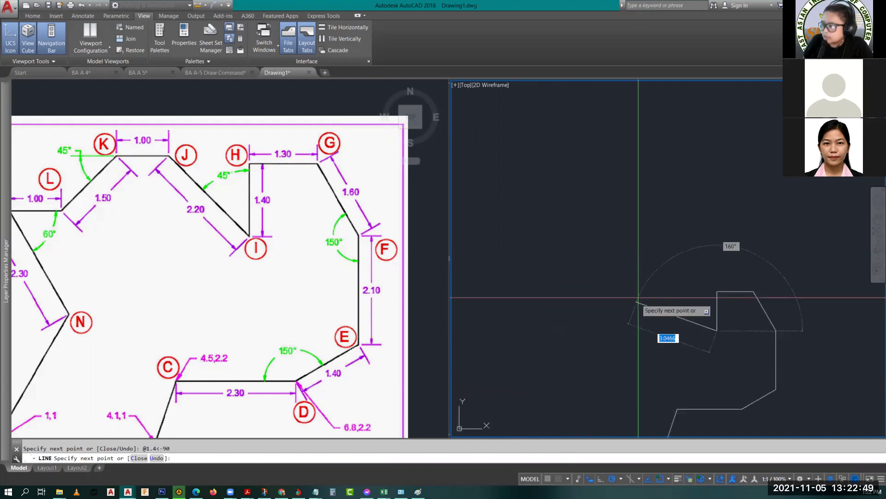
pyautogui.moveTo(638, 290); pyautogui.dragTo(642, 244, button='middle')
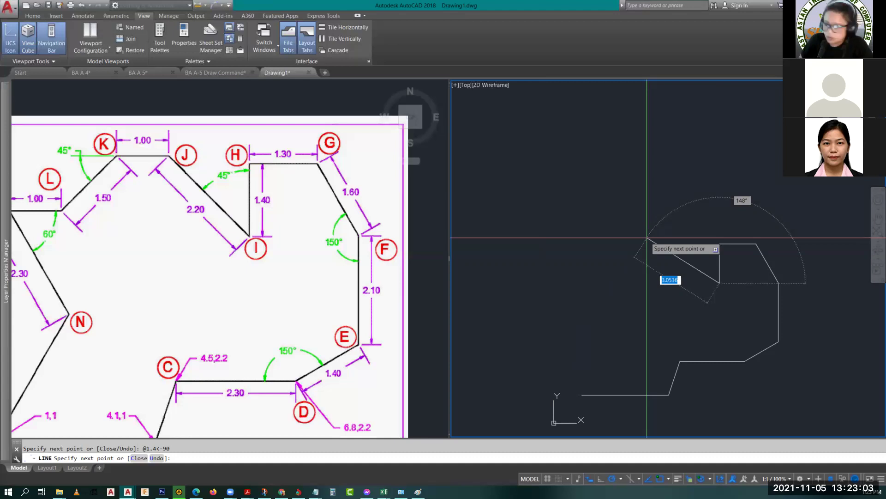
# Step: Add the 2.2 diagonal at 135° to J and the 1-unit edge at 180° to K
pyautogui.write('2.2')
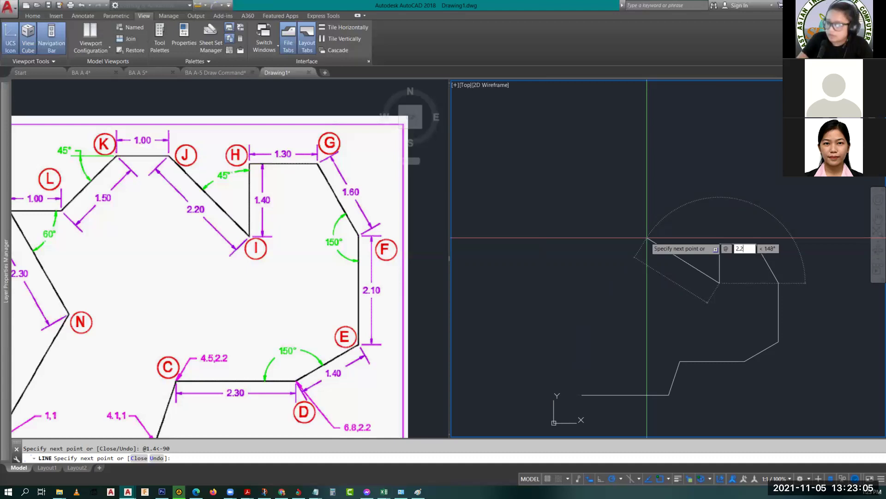
pyautogui.press('Tab')
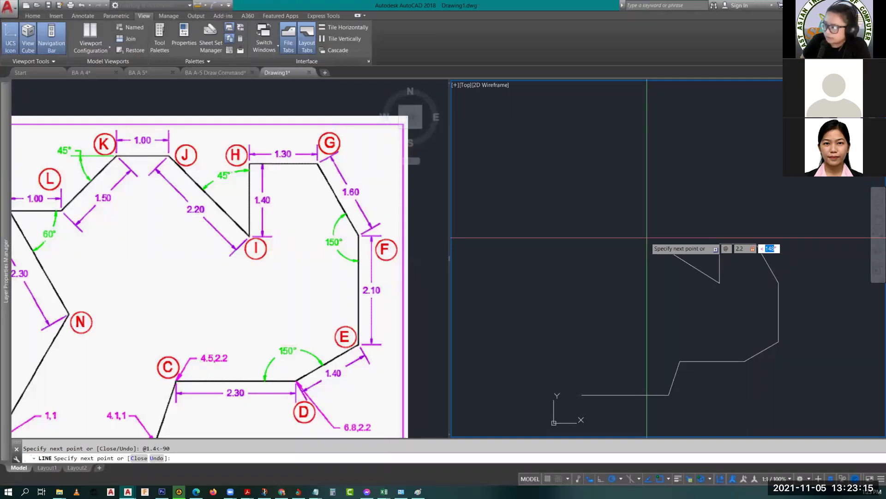
pyautogui.write('135')
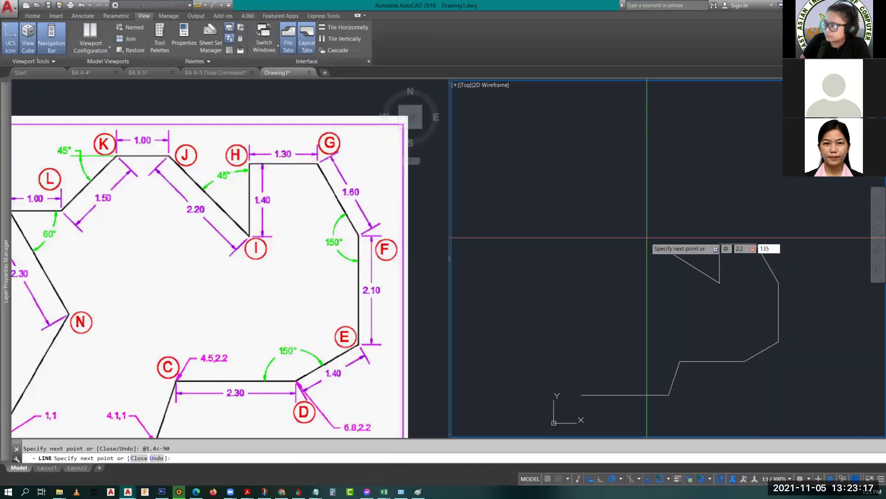
pyautogui.press('Return')
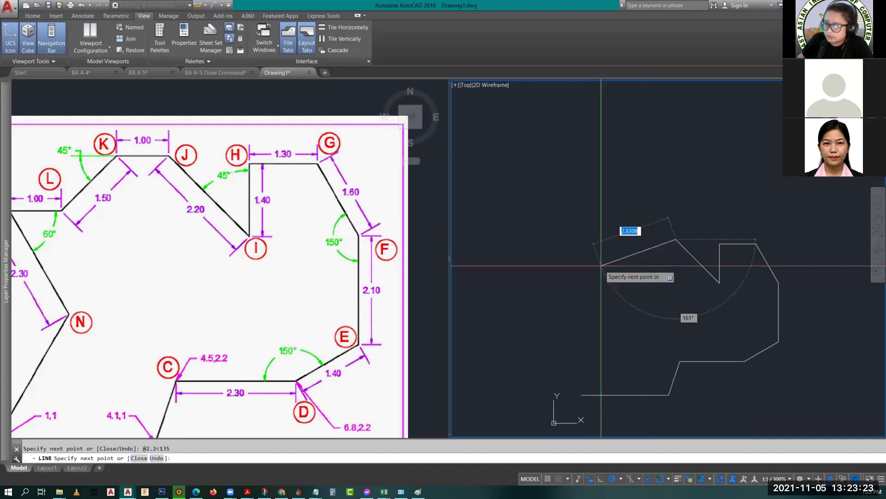
pyautogui.write('@1')
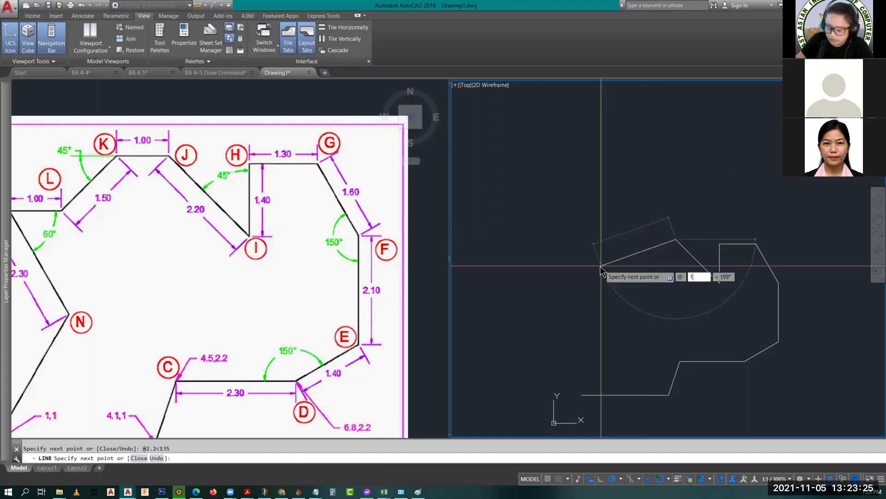
pyautogui.press('Tab')
pyautogui.write('180')
pyautogui.press('Return')
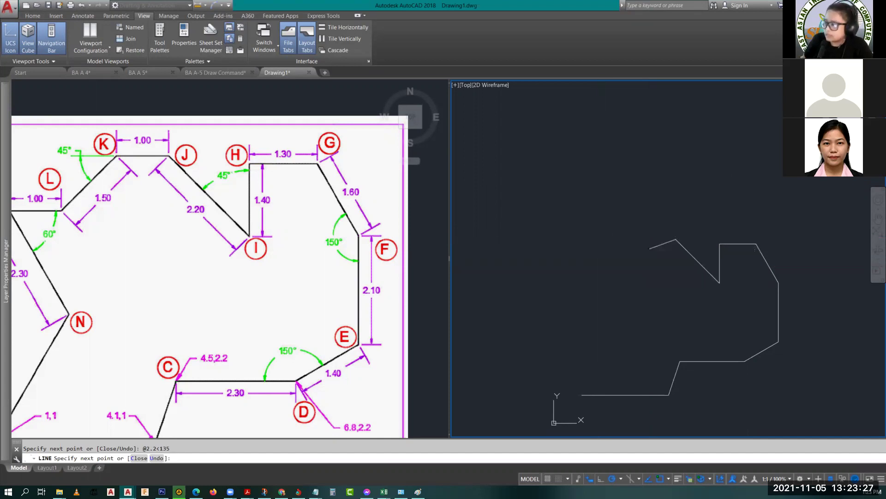
# Step: Pan the left reference view right to reveal points L, M and N
pyautogui.click(96, 192)
pyautogui.moveTo(96, 191); pyautogui.dragTo(200, 204, button='middle')
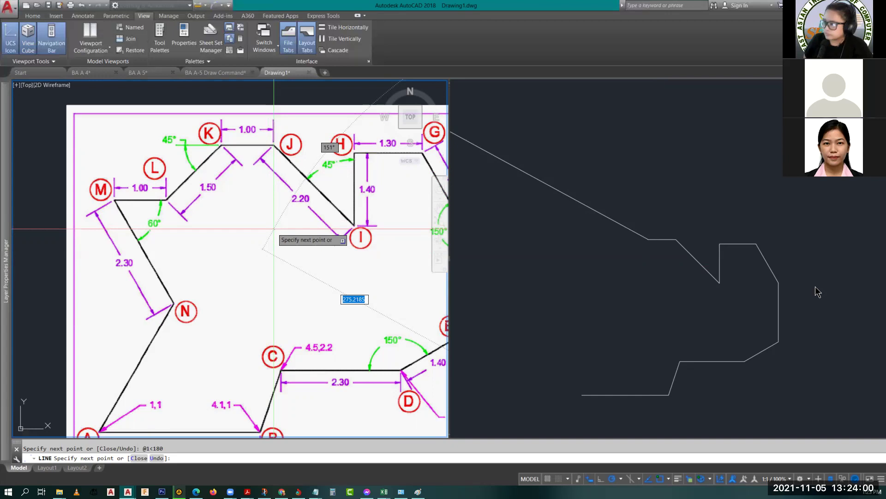
# Step: Draw the 1.5 edge at 225° to L and the 1-unit edge at 180° to M
pyautogui.click(626, 250)
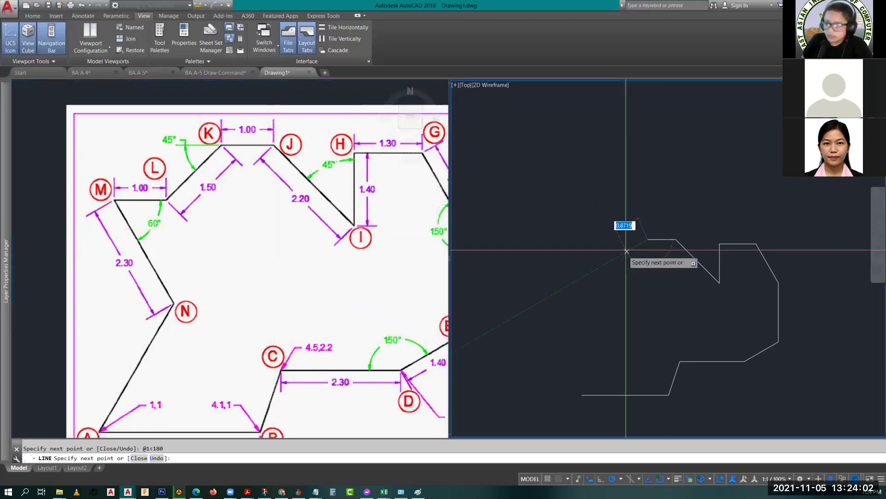
pyautogui.write('1.5')
pyautogui.press('Tab')
pyautogui.write('225')
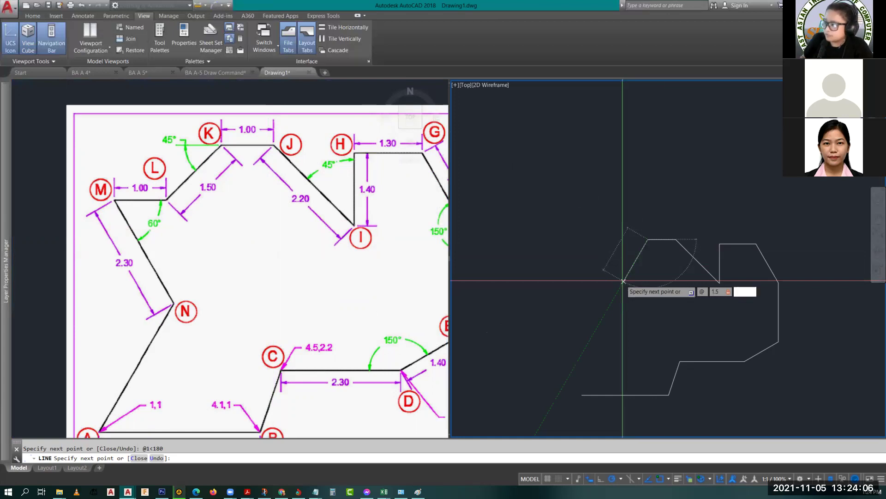
pyautogui.press('Return')
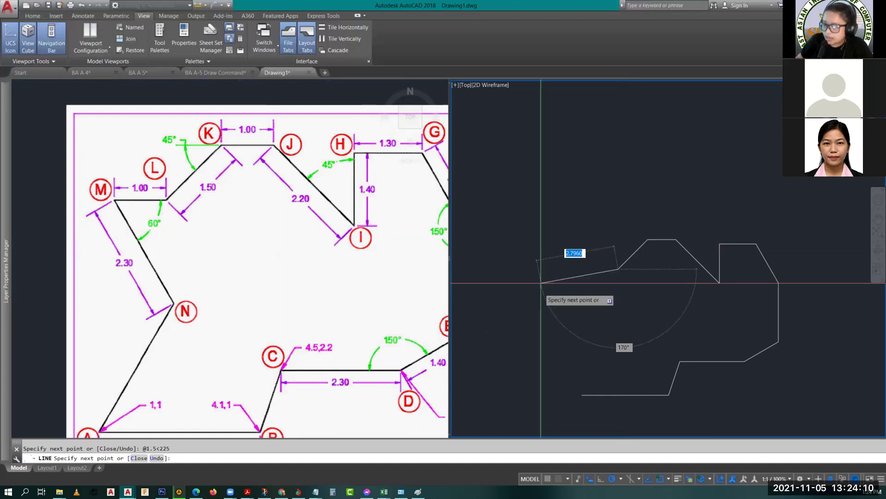
pyautogui.write('@')
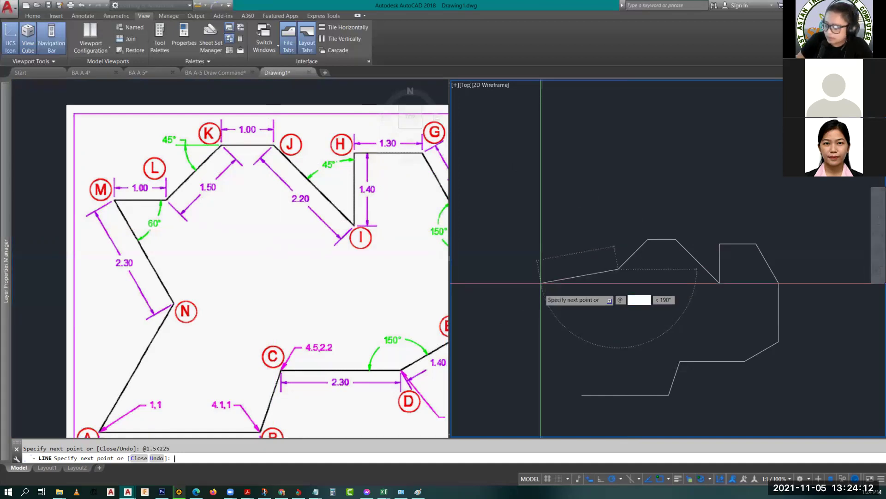
pyautogui.write('1')
pyautogui.press('Tab')
pyautogui.write('180')
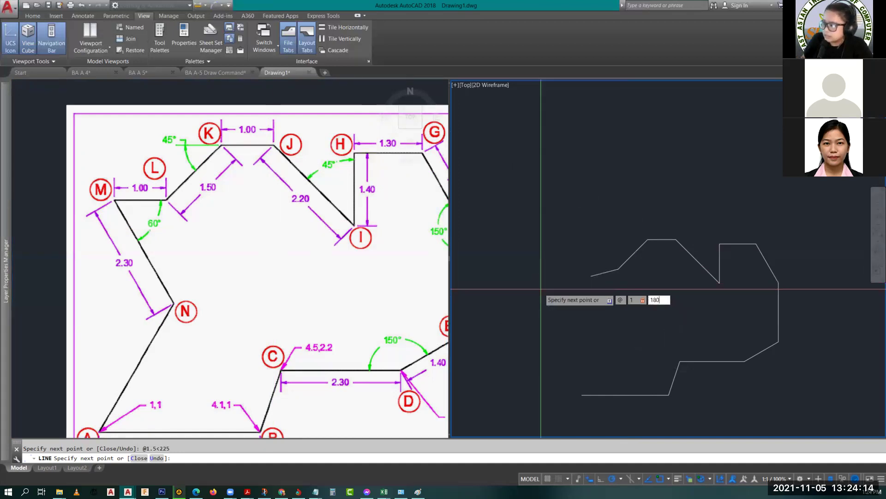
pyautogui.press('Return')
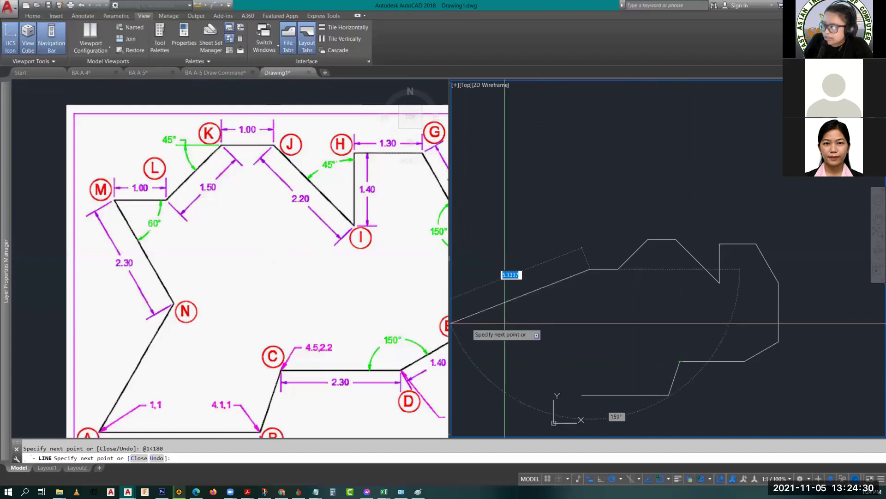
# Step: Draw the 2.3 edge at -60° to N, then close the polygon back to A
pyautogui.write('@2.3<')
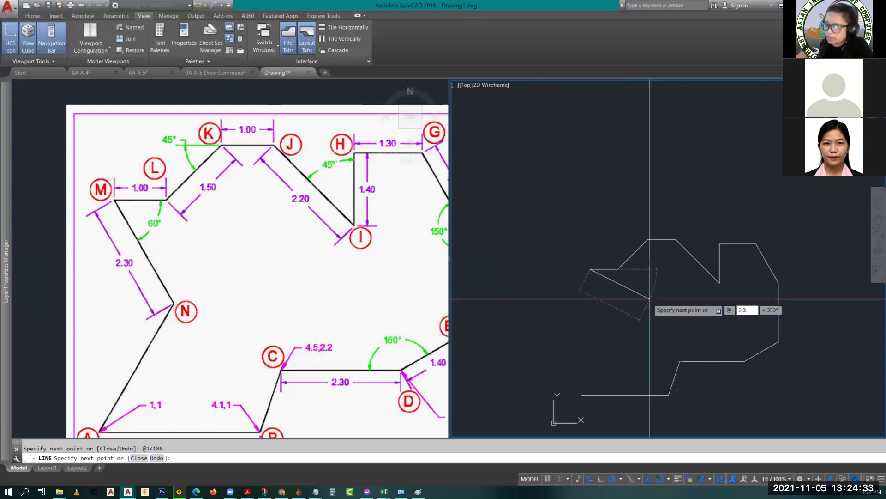
pyautogui.press('BackSpace')
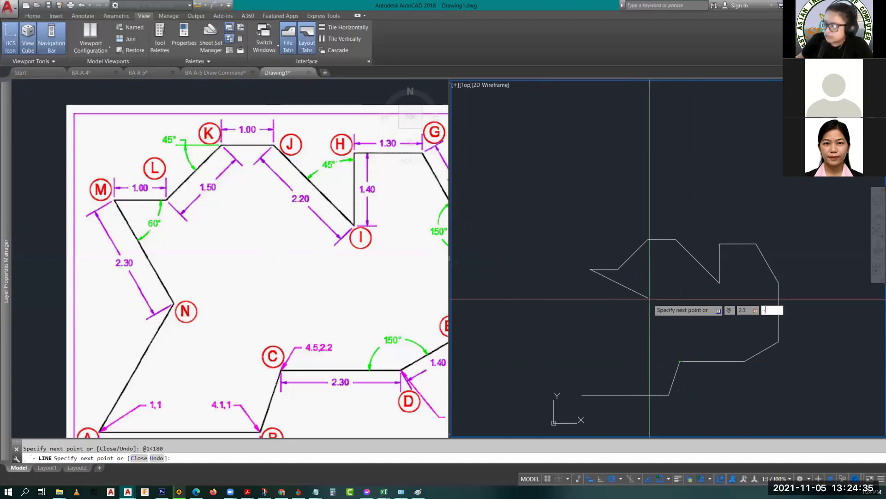
pyautogui.write('-60')
pyautogui.press('Return')
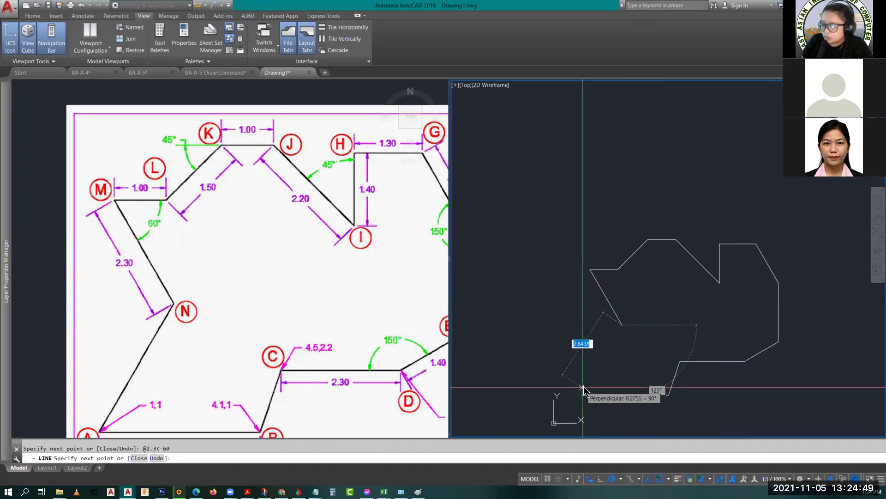
pyautogui.click(583, 387)
pyautogui.write('C')
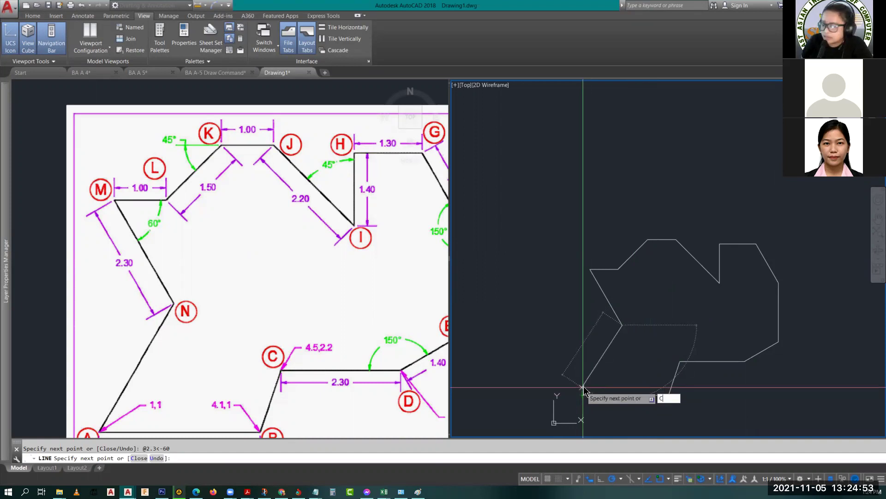
pyautogui.press('Return')
pyautogui.press('Escape')
pyautogui.moveTo(664, 337); pyautogui.dragTo(645, 283, button='middle')
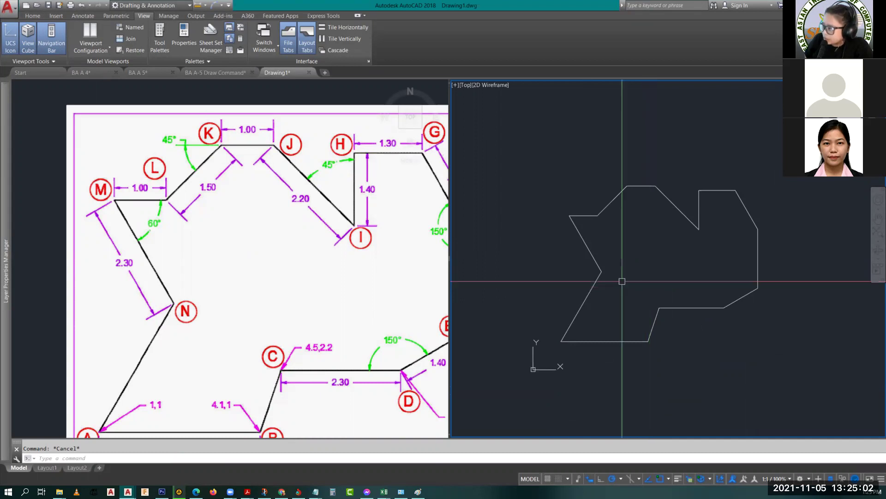
# Step: Zoom out to the whole A–N polygon and return to the Home ribbon tab
pyautogui.scroll(-1, 622, 281)
pyautogui.scroll(-1, 623, 257)
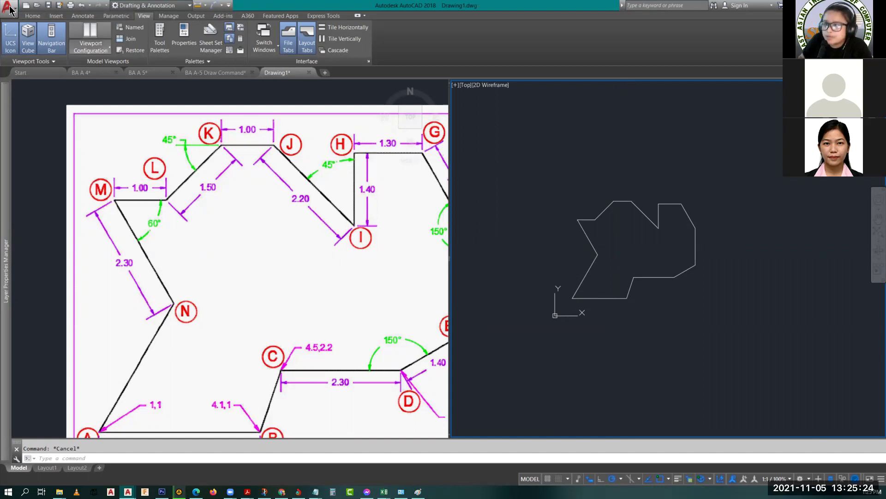
pyautogui.click(33, 17)
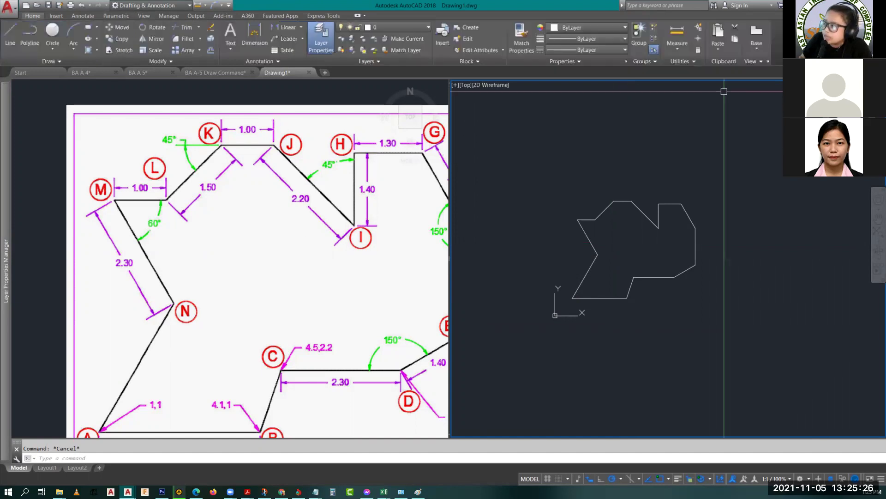
pyautogui.click(679, 49)
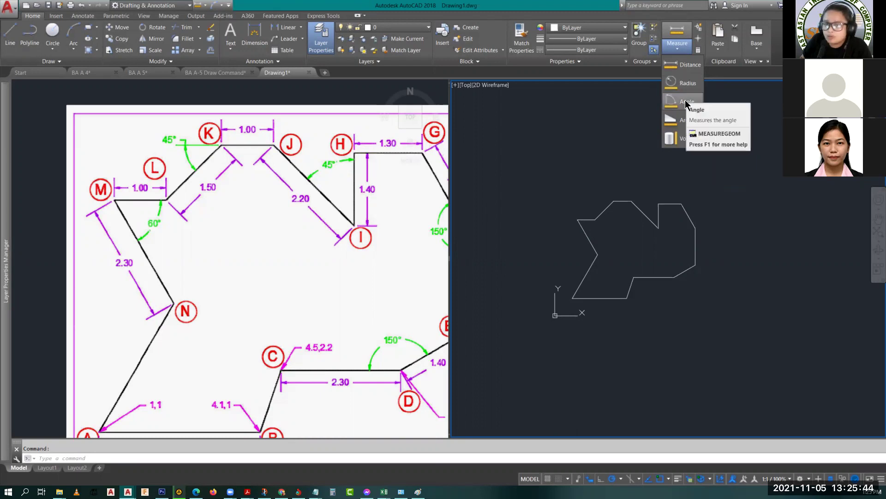
pyautogui.click(682, 65)
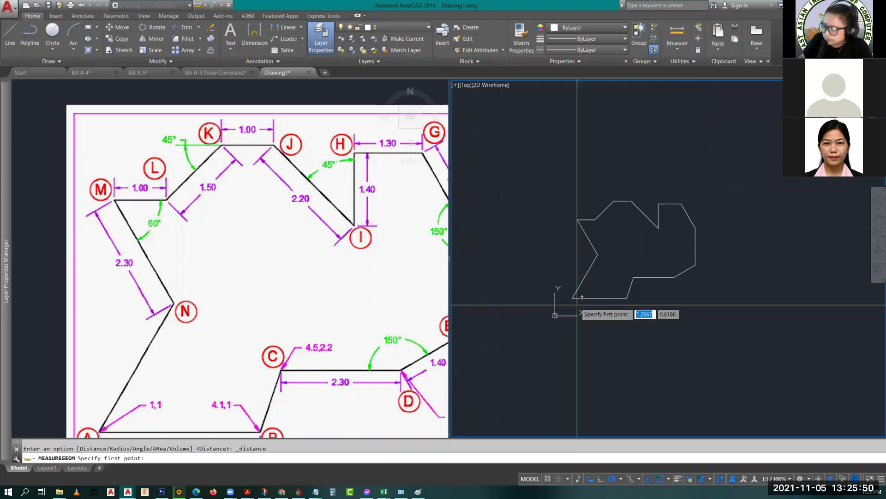
pyautogui.middleClick(312, 267)
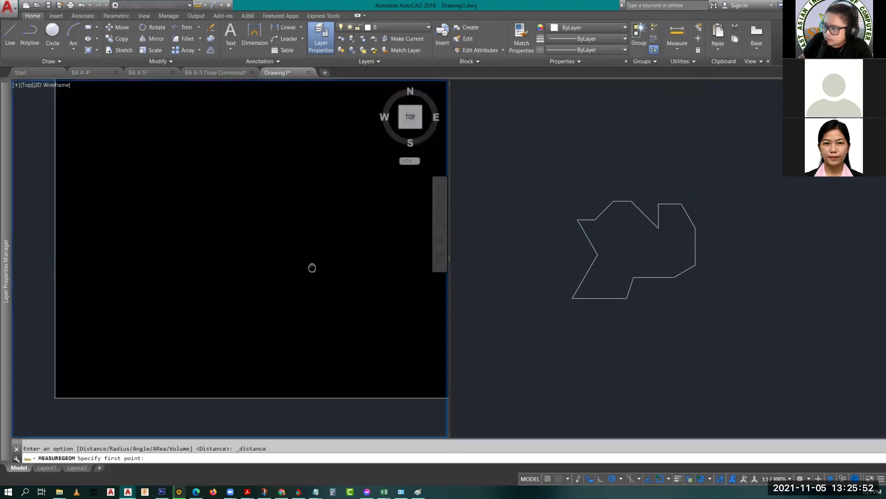
pyautogui.moveTo(312, 267); pyautogui.dragTo(325, 336, button='middle')
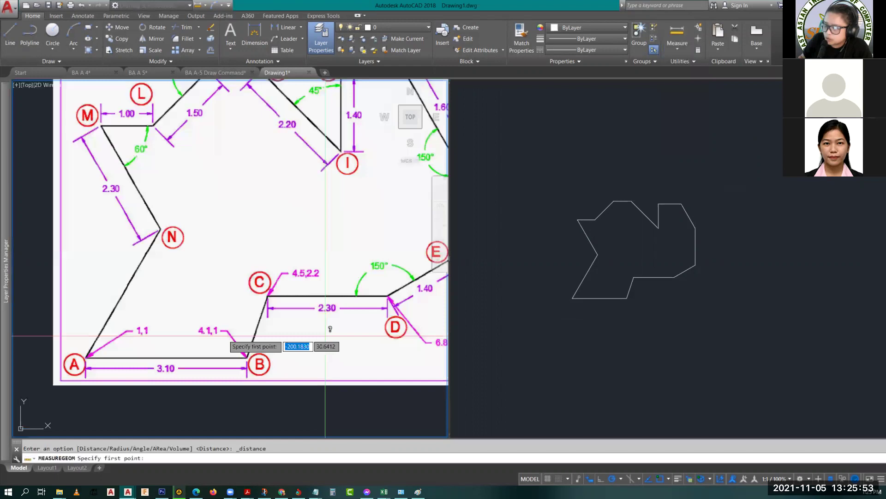
pyautogui.click(579, 298)
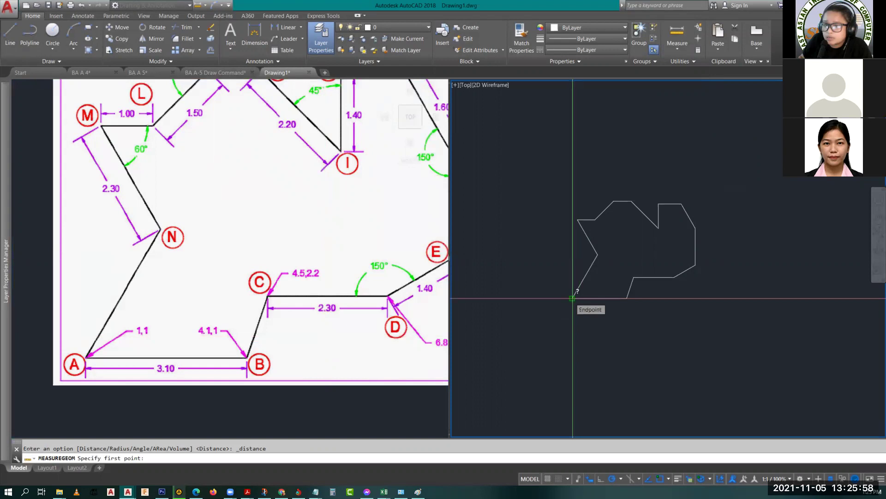
pyautogui.scroll(5, 572, 298)
pyautogui.scroll(-3, 566, 302)
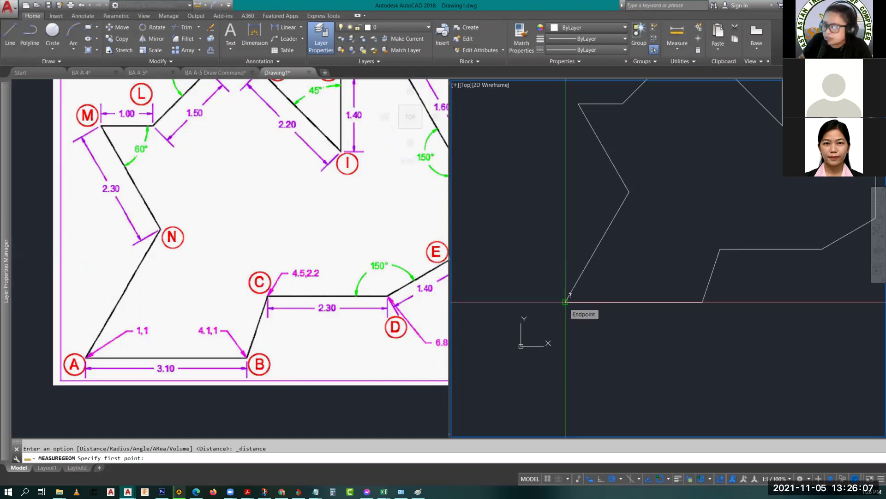
pyautogui.click(566, 301)
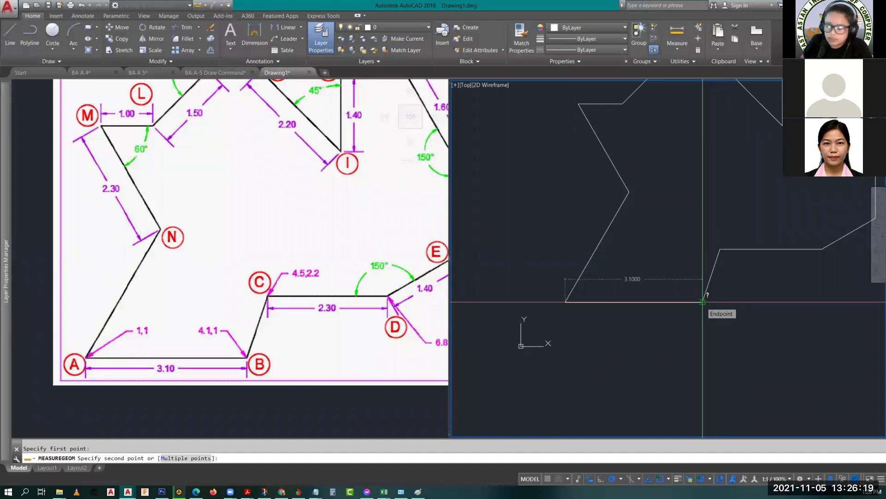
pyautogui.press('Escape')
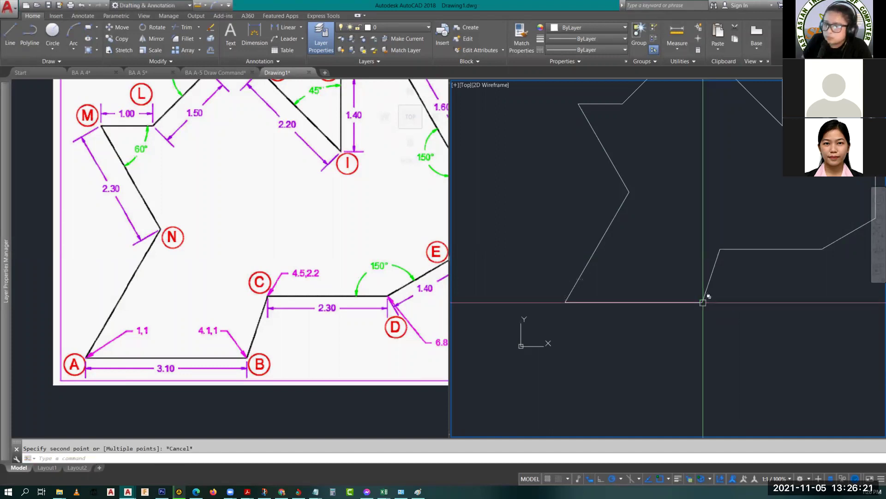
pyautogui.press('Return')
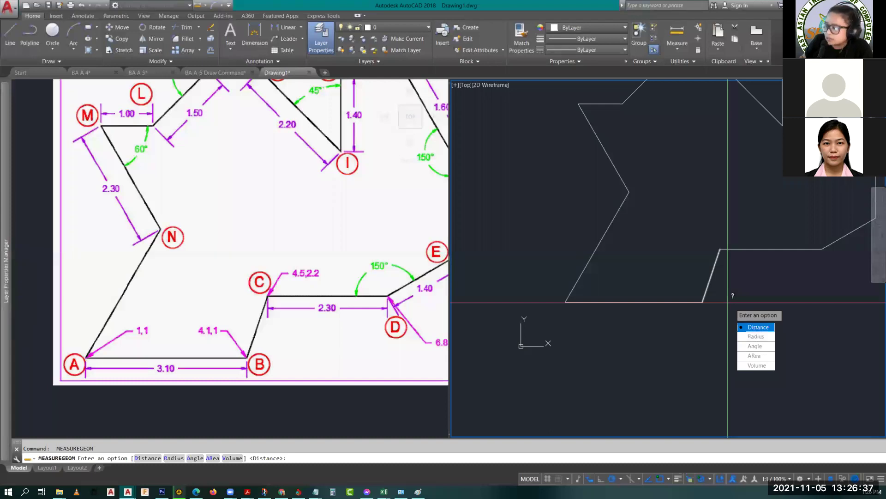
pyautogui.click(759, 327)
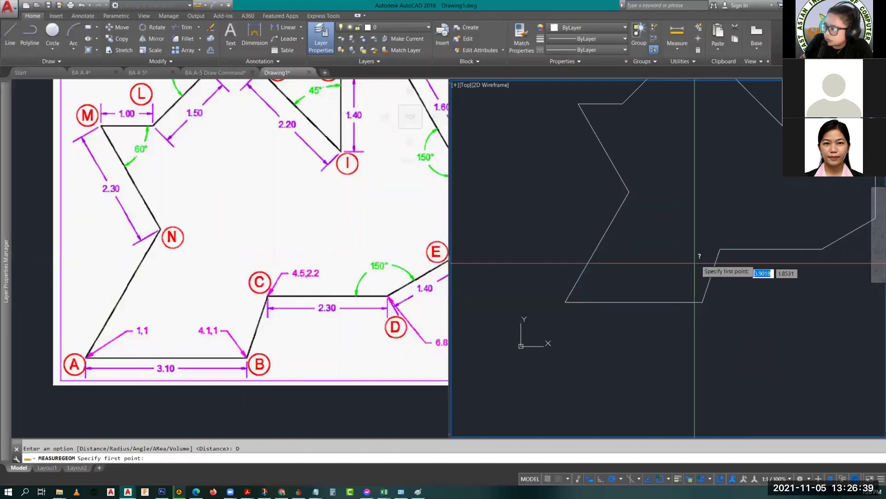
pyautogui.click(720, 248)
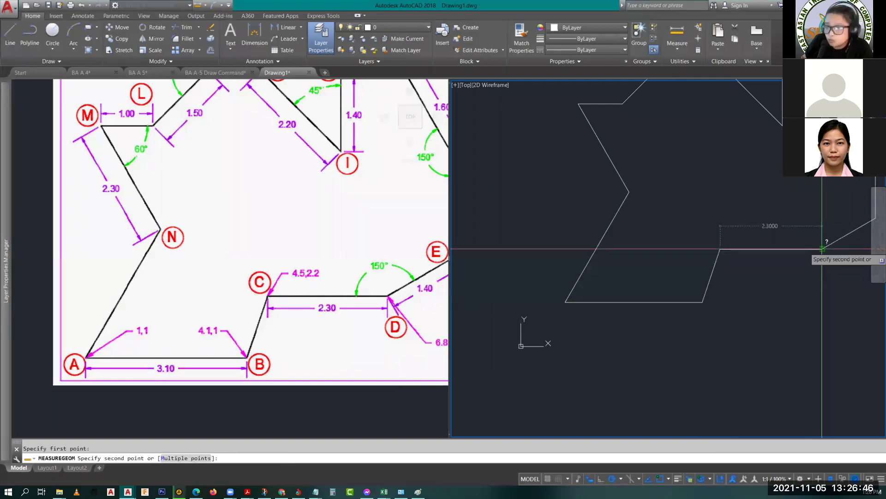
pyautogui.press('Escape')
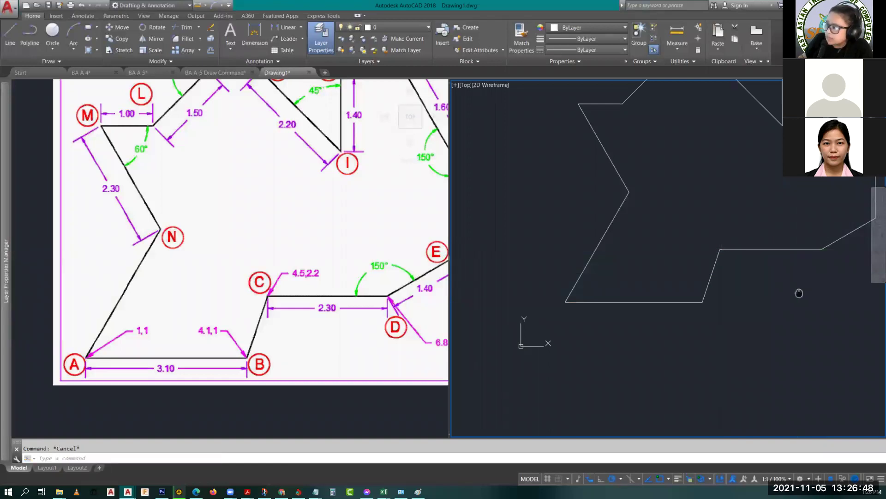
pyautogui.moveTo(799, 293); pyautogui.dragTo(705, 318, button='middle')
pyautogui.press('Return')
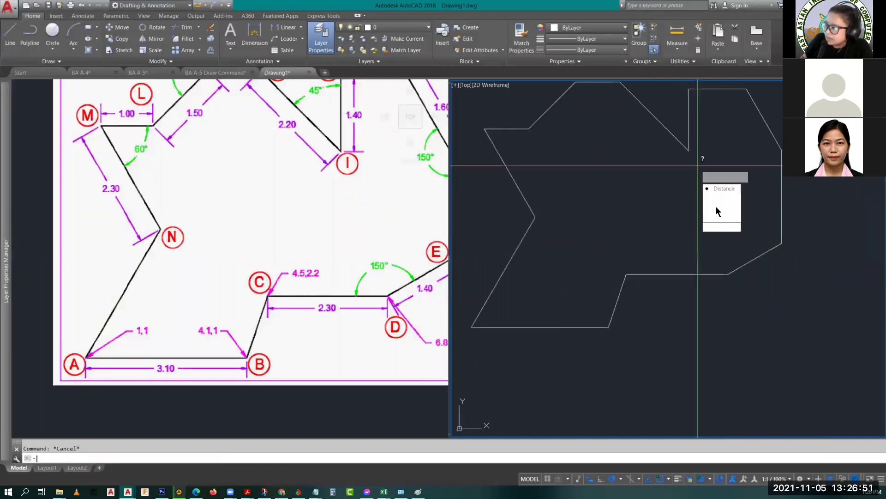
pyautogui.click(716, 205)
pyautogui.click(710, 273)
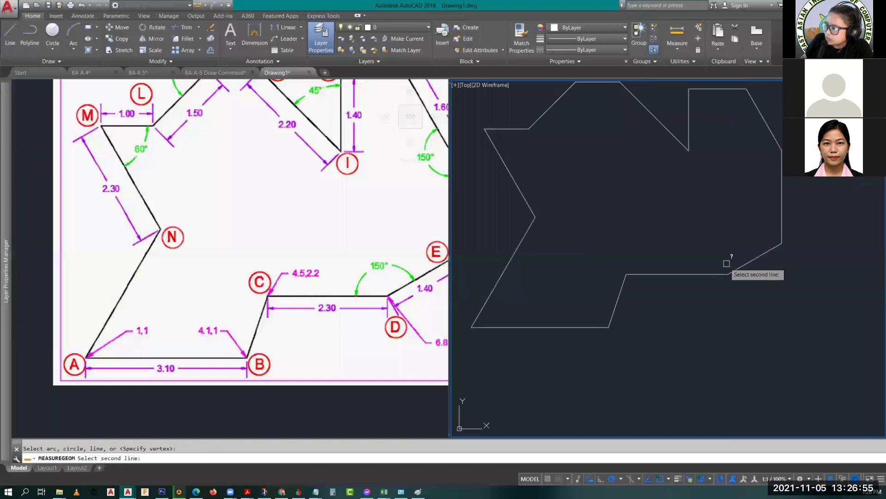
pyautogui.click(740, 267)
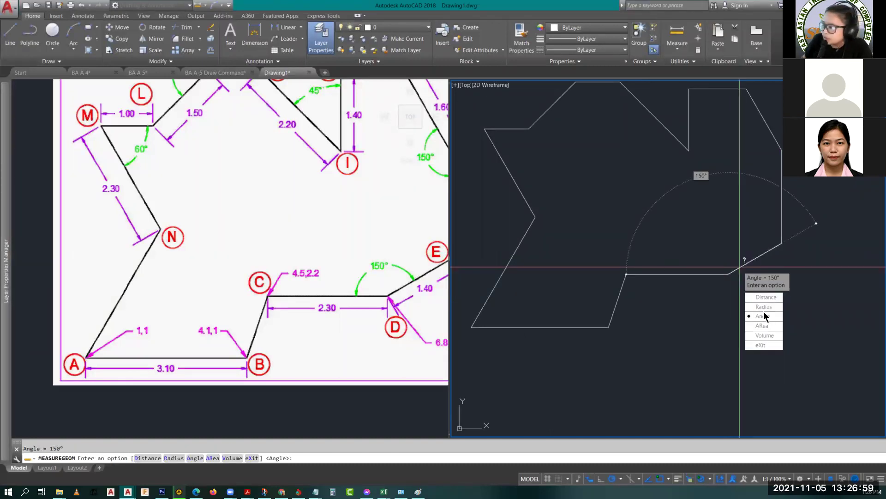
pyautogui.press('Escape')
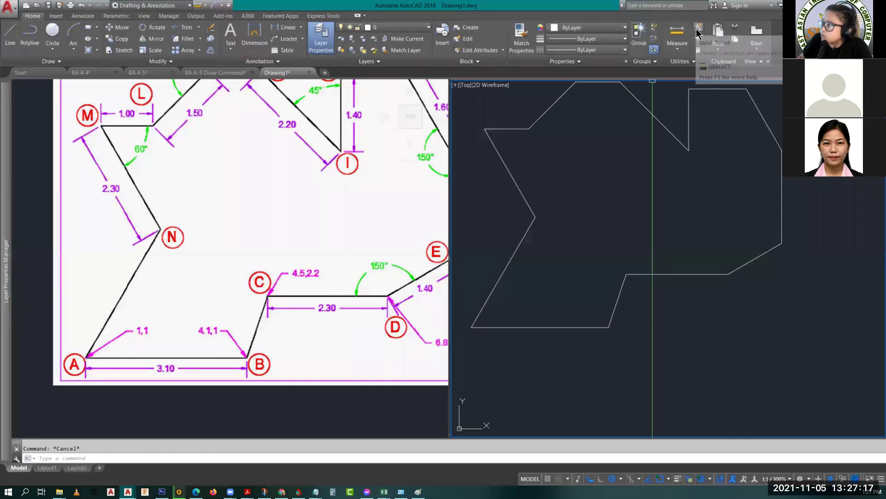
pyautogui.click(683, 61)
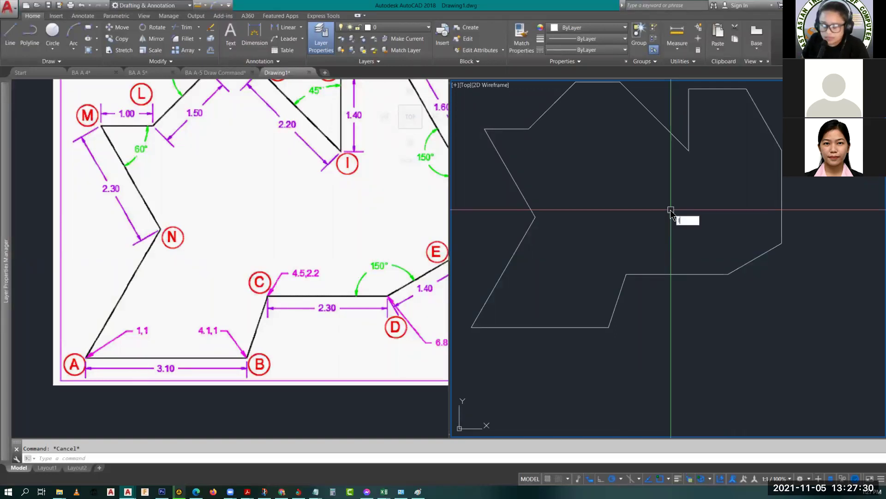
pyautogui.write('id')
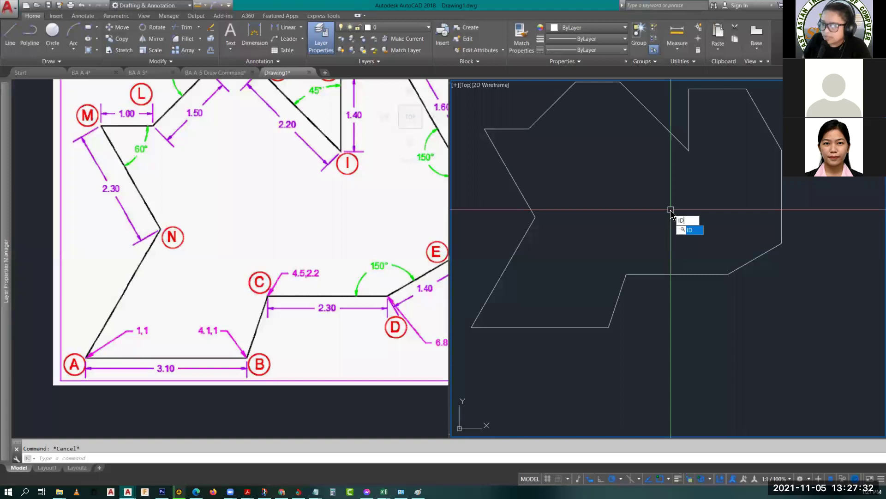
pyautogui.press('Return')
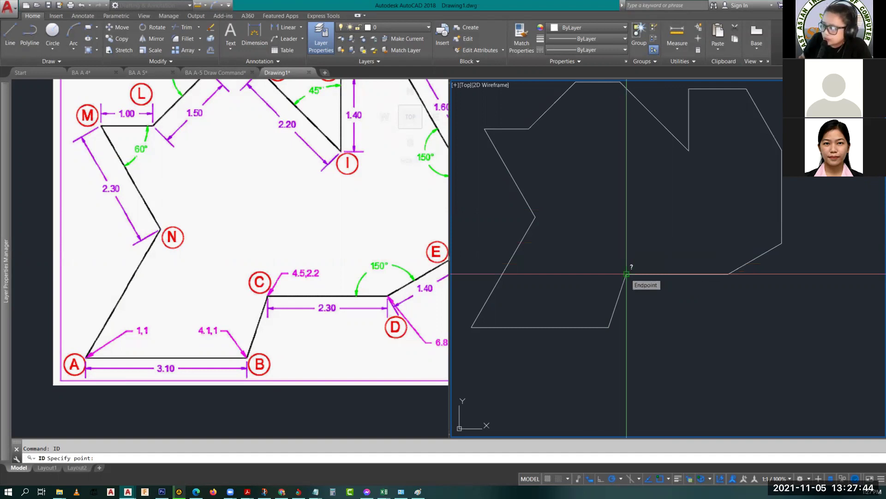
pyautogui.click(627, 274)
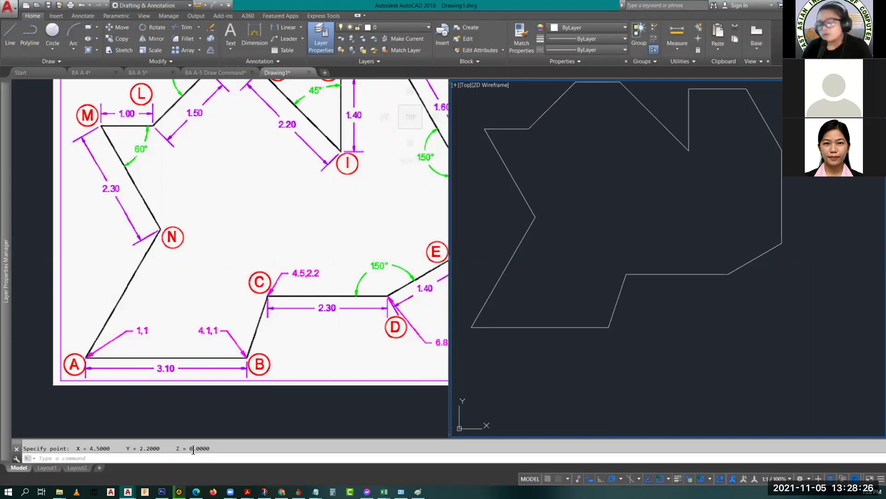
pyautogui.write('UN')
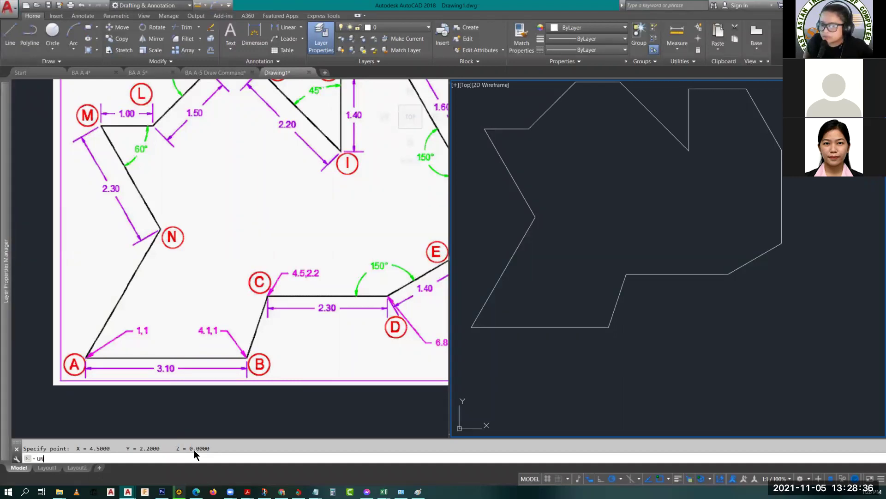
# Step: Run UN to open the Drawing Units dialog and move it up and left
pyautogui.press('Return')
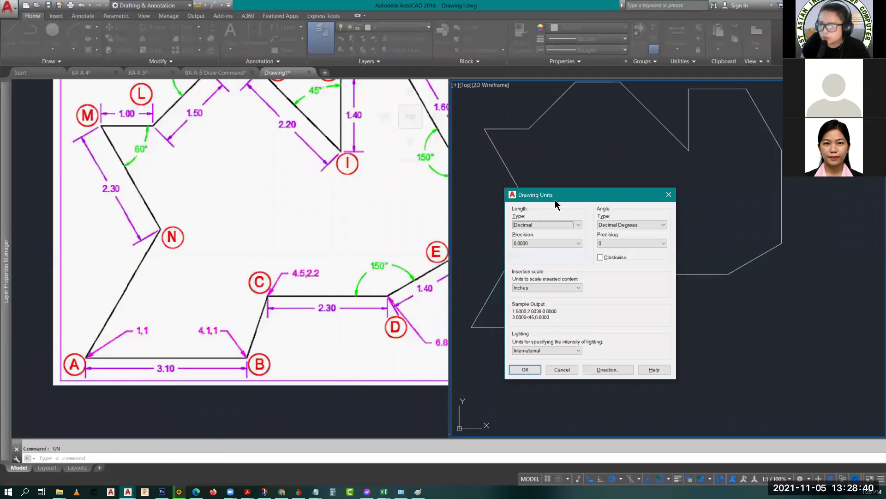
pyautogui.moveTo(558, 193); pyautogui.dragTo(510, 133)
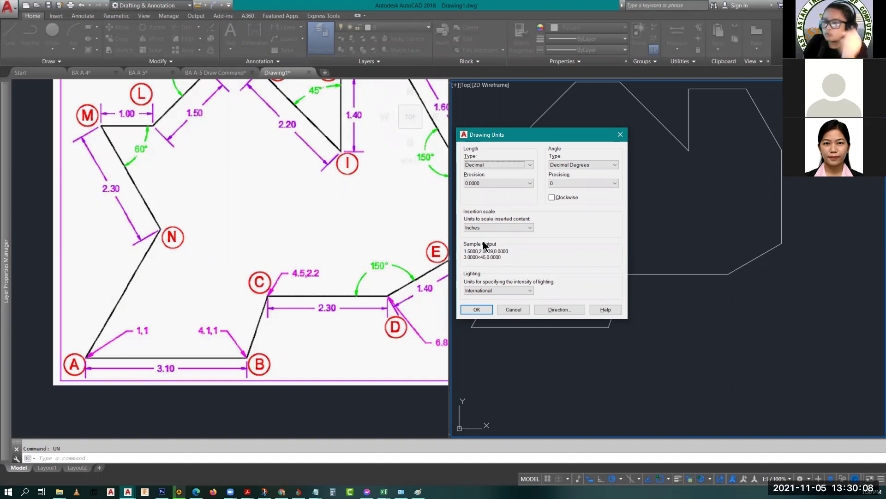
pyautogui.click(485, 163)
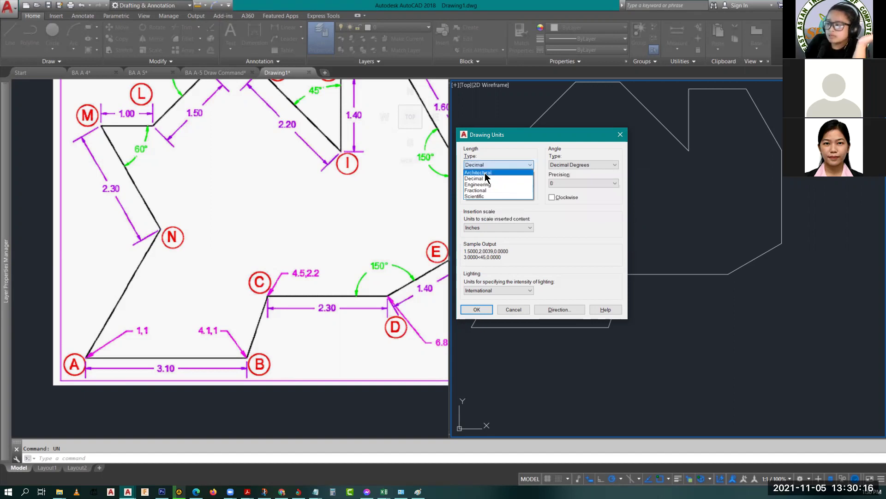
pyautogui.click(476, 173)
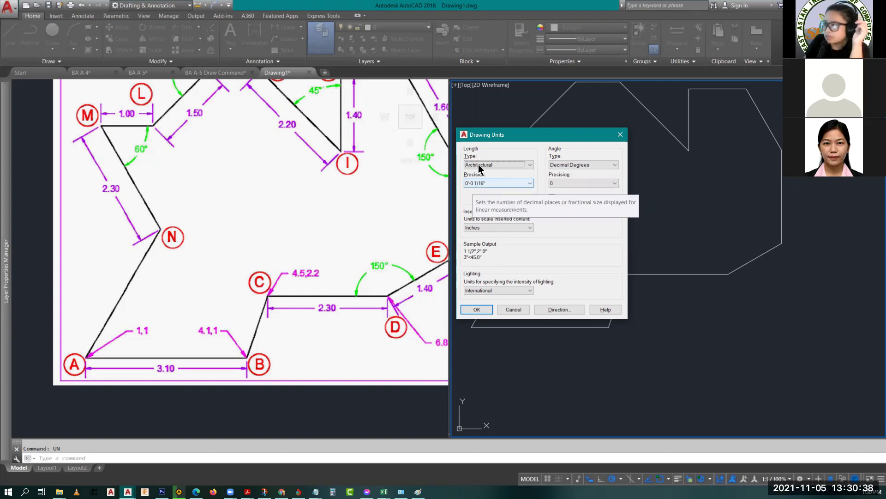
pyautogui.click(479, 166)
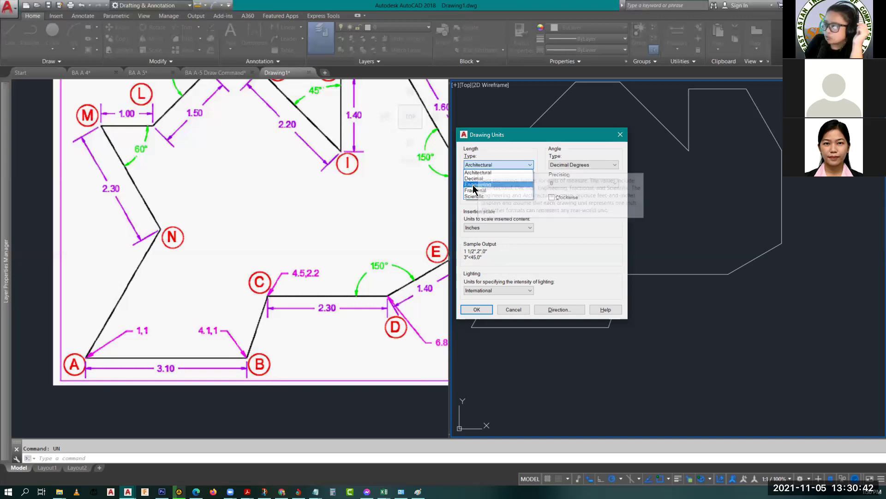
pyautogui.click(476, 185)
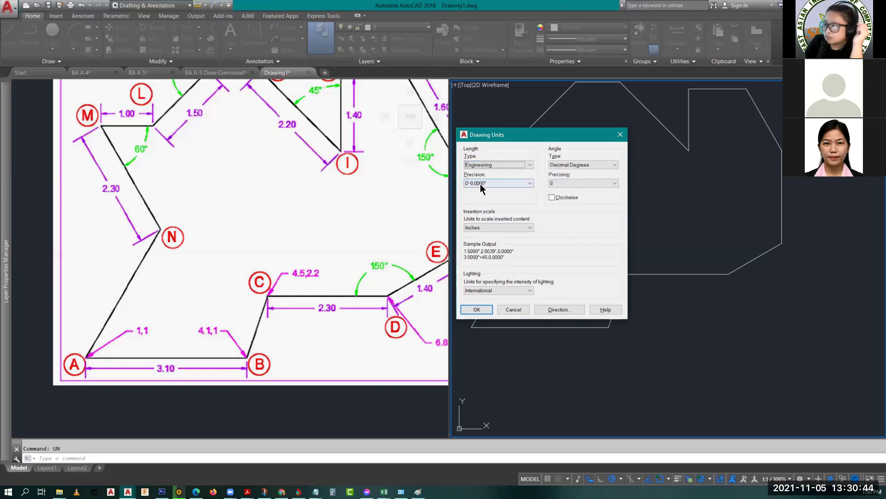
pyautogui.click(489, 164)
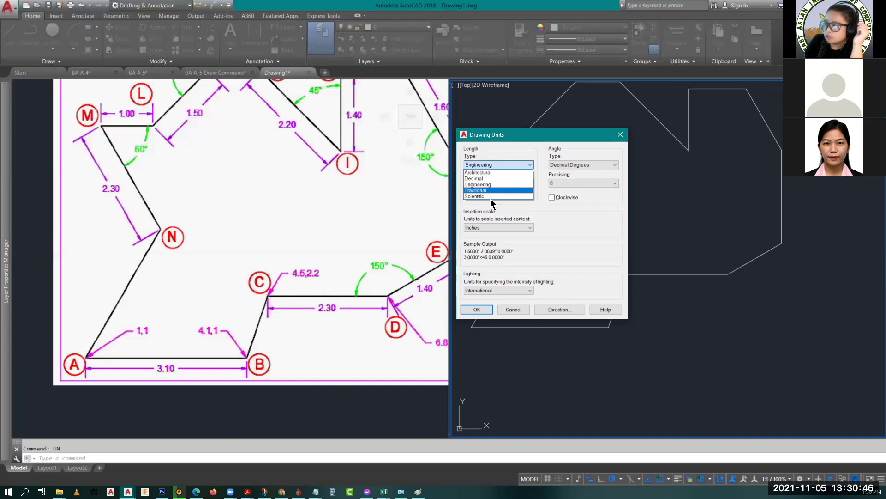
pyautogui.click(490, 198)
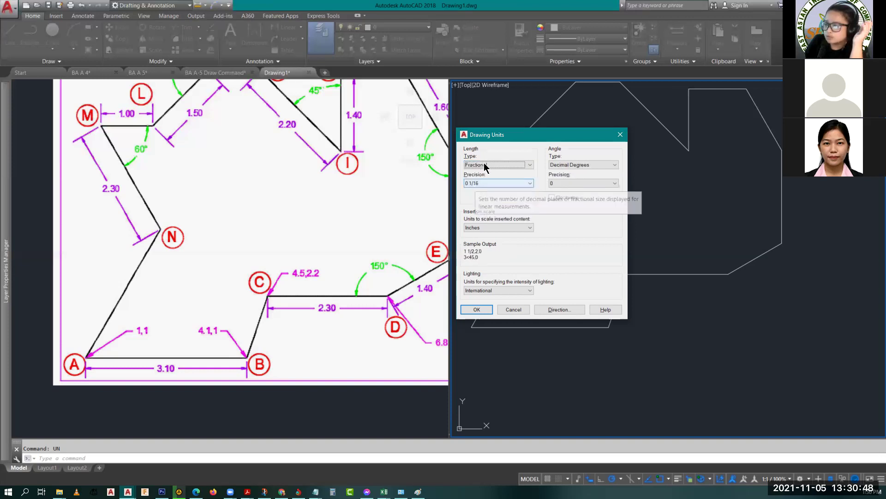
pyautogui.press('Down')
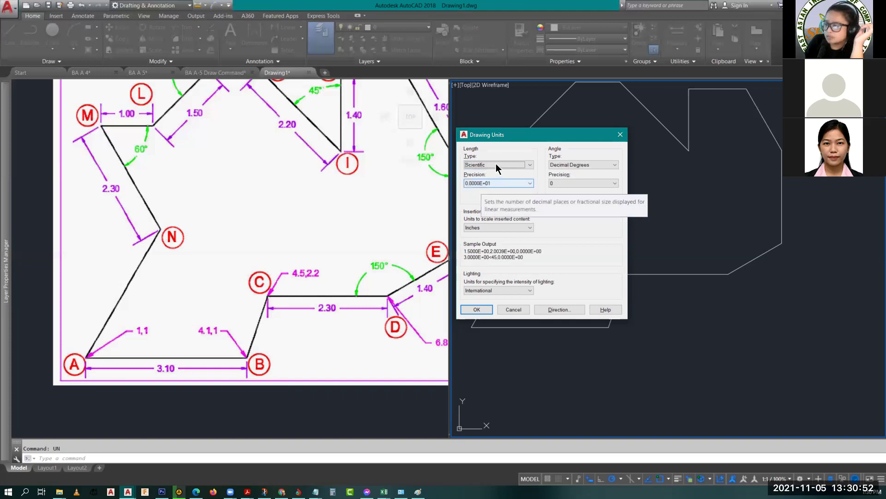
pyautogui.click(489, 167)
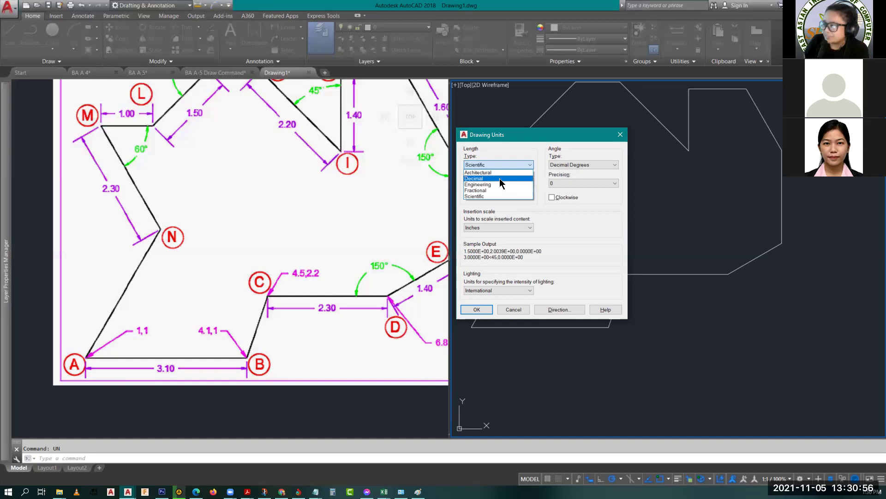
pyautogui.click(499, 178)
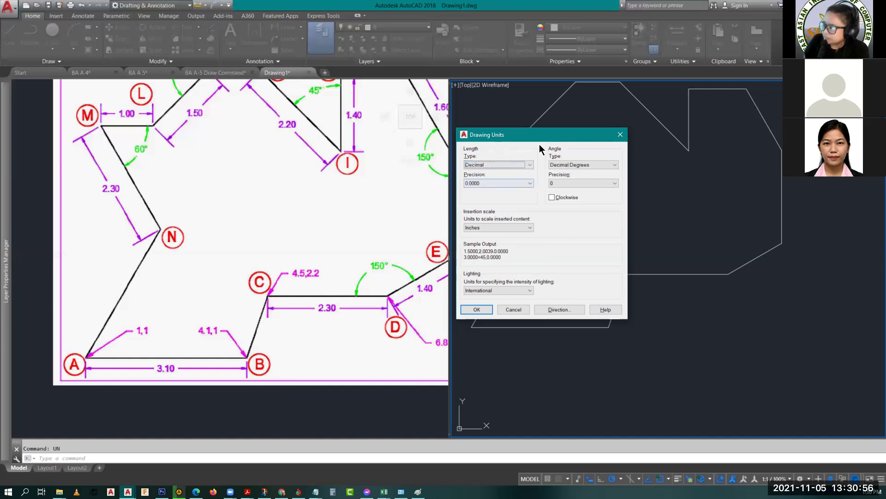
# Step: Keep length precision at 0.0000 and try Deg/Min/Sec and Radians angle types
pyautogui.click(479, 182)
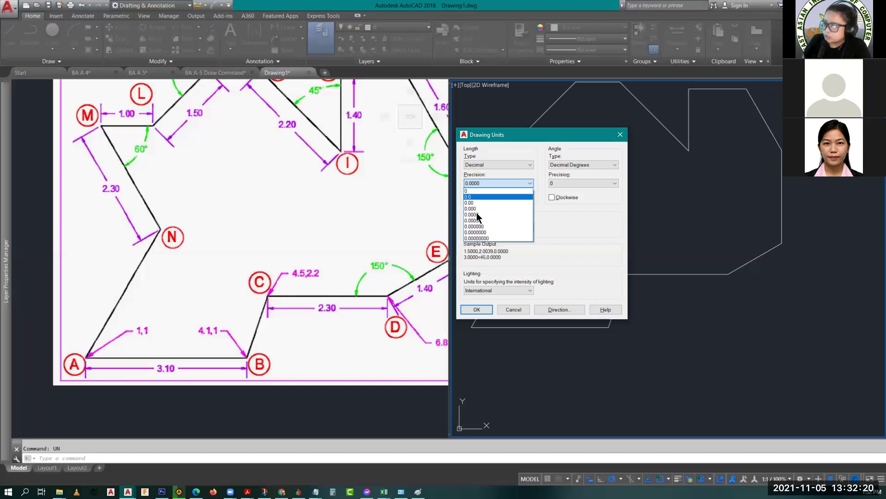
pyautogui.click(477, 214)
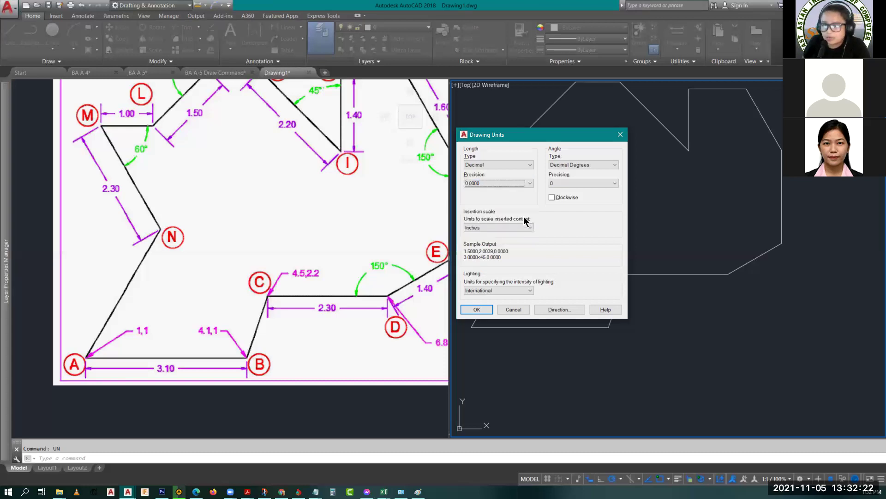
pyautogui.click(567, 166)
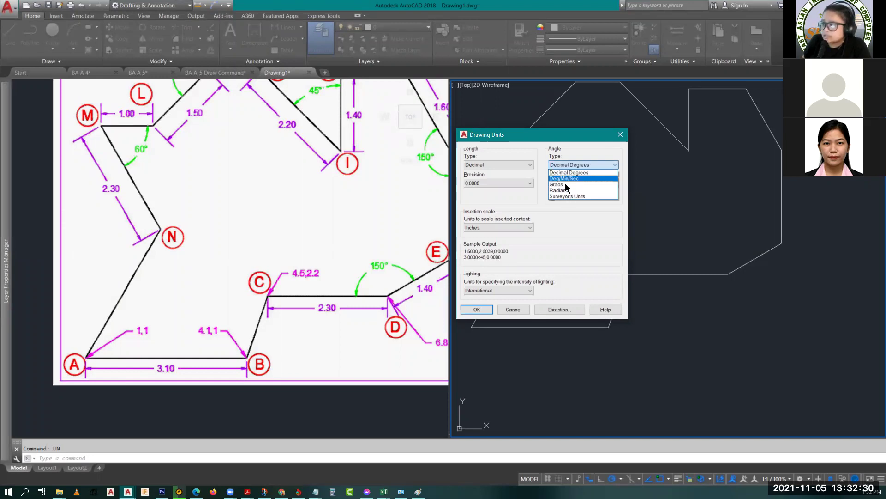
pyautogui.click(567, 179)
pyautogui.click(576, 185)
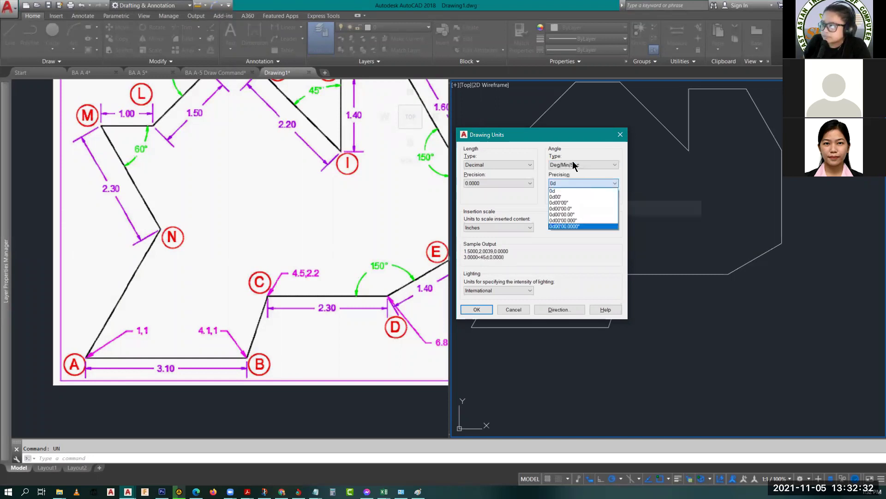
pyautogui.click(571, 165)
# Step: Settle on Surveyor's Units as the angle type
pyautogui.scroll(-2, 568, 171)
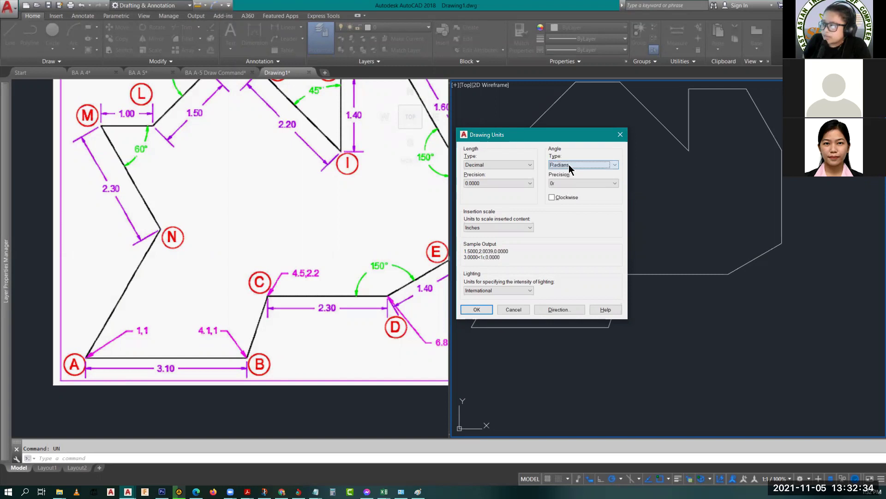
pyautogui.scroll(1, 576, 162)
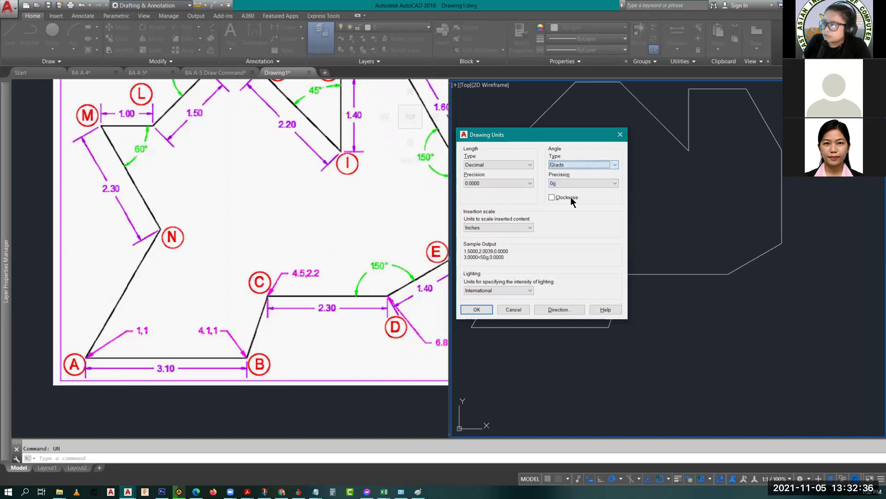
pyautogui.click(576, 165)
pyautogui.click(575, 193)
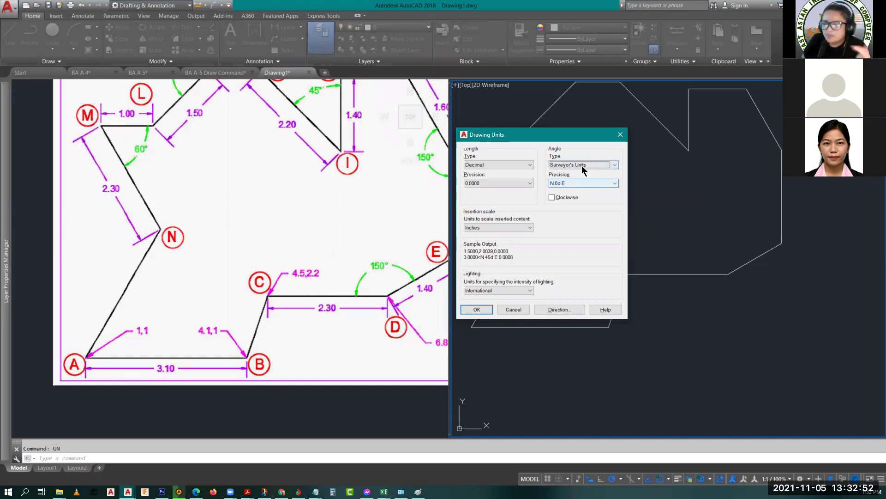
pyautogui.click(582, 165)
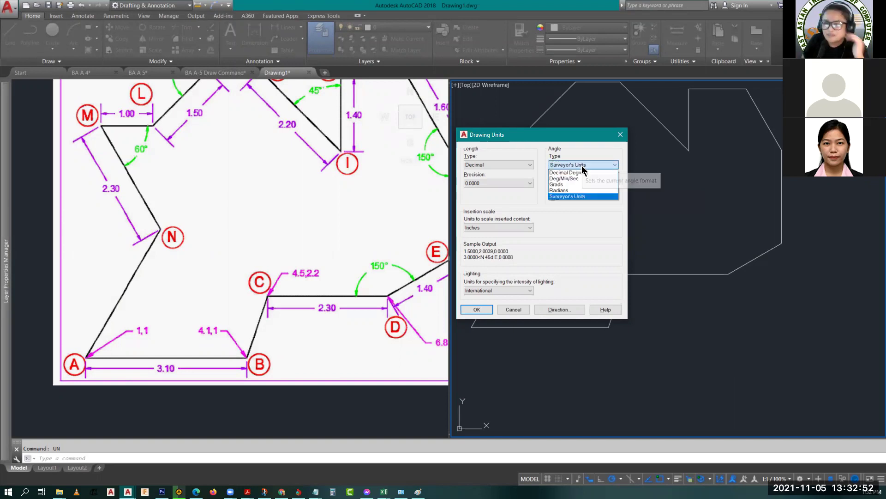
pyautogui.click(576, 197)
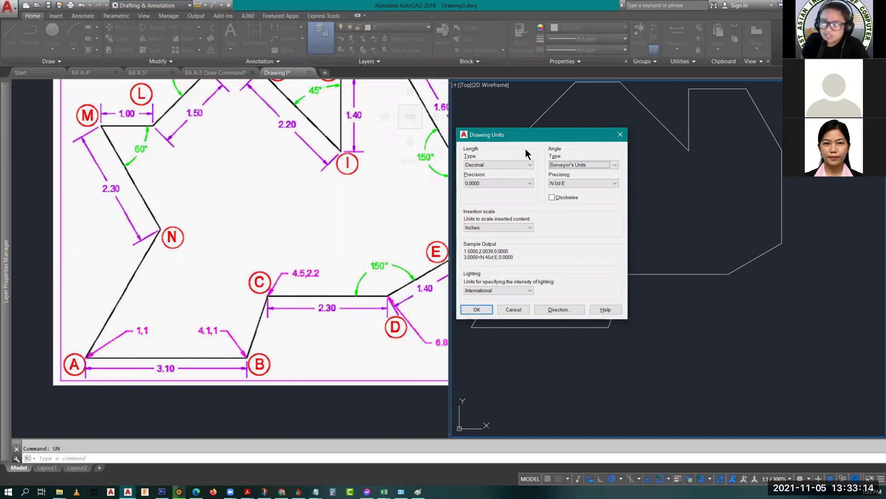
# Step: Set angles to Decimal Degrees with 0.00 precision and close Drawing Units
pyautogui.click(593, 164)
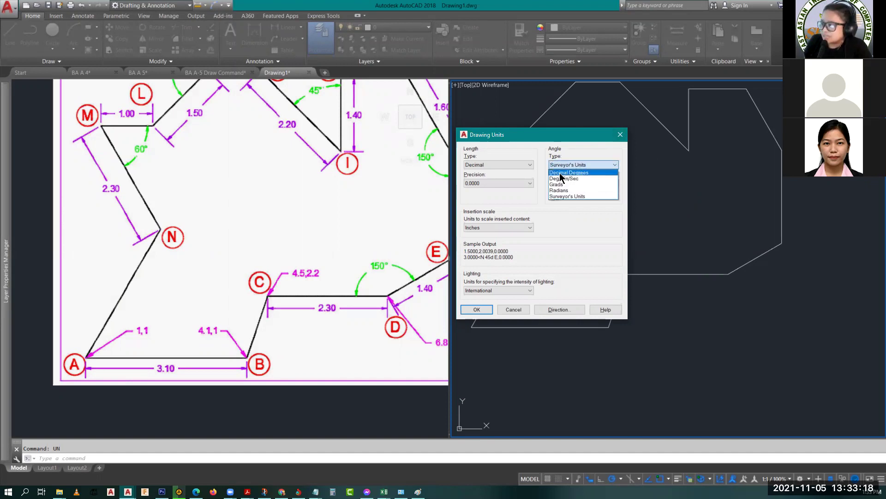
pyautogui.click(561, 173)
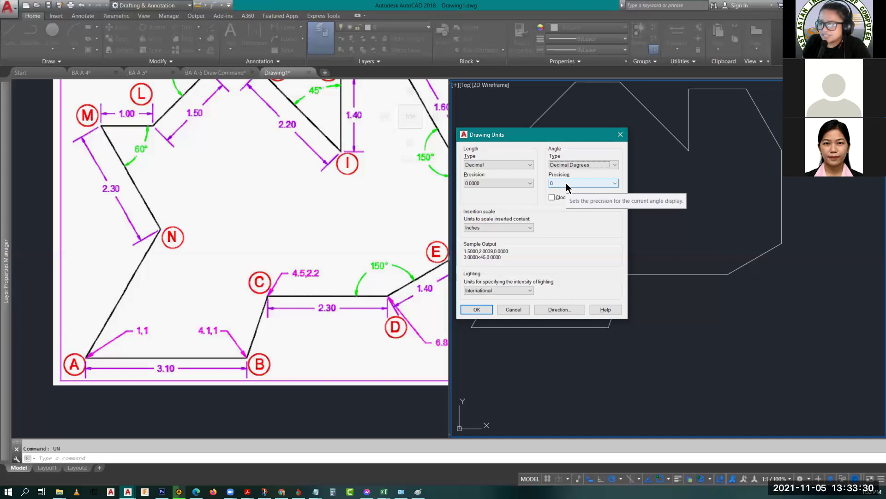
pyautogui.click(566, 183)
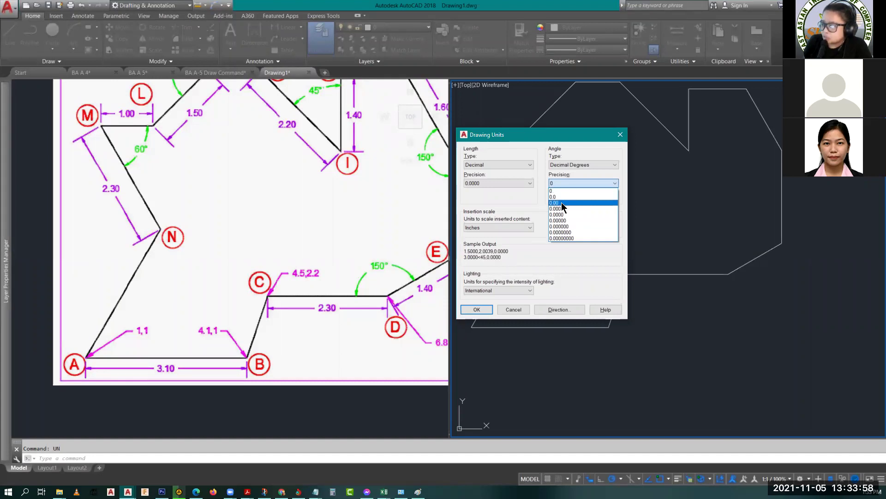
pyautogui.click(561, 202)
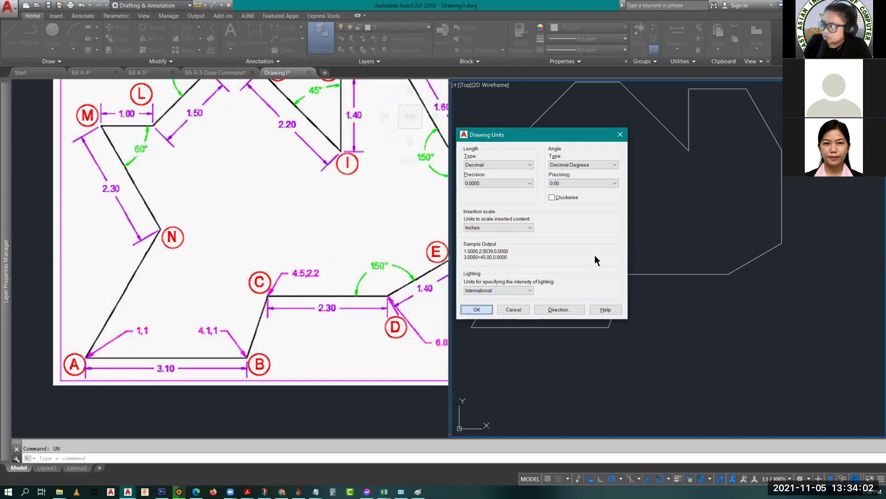
pyautogui.press('Return')
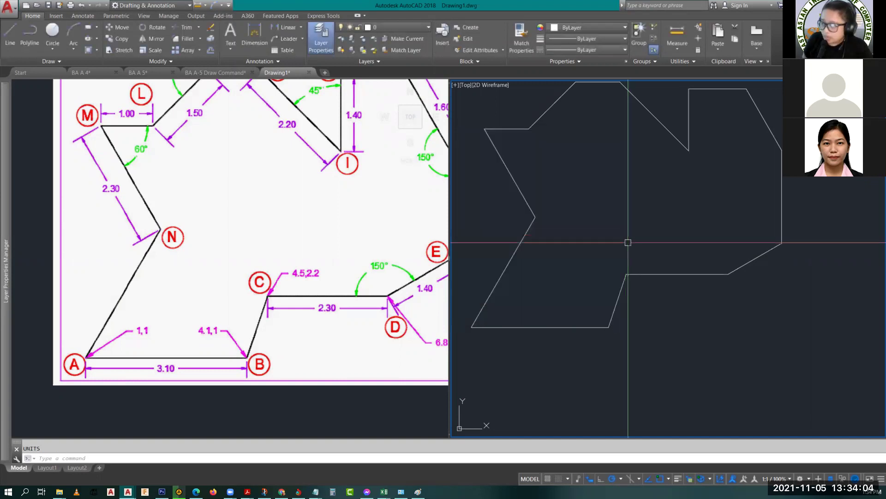
# Step: Measure the angle between the two edges at corner D, reading 150.00°
pyautogui.click(679, 48)
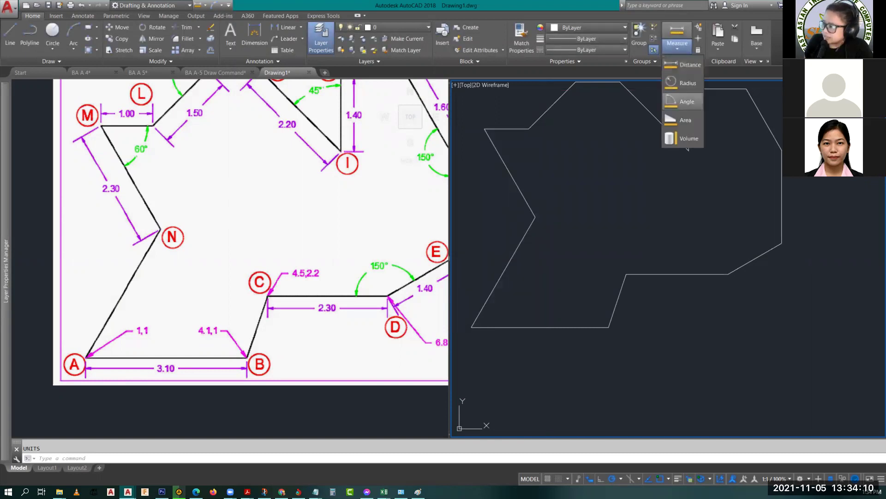
pyautogui.click(687, 102)
pyautogui.click(716, 274)
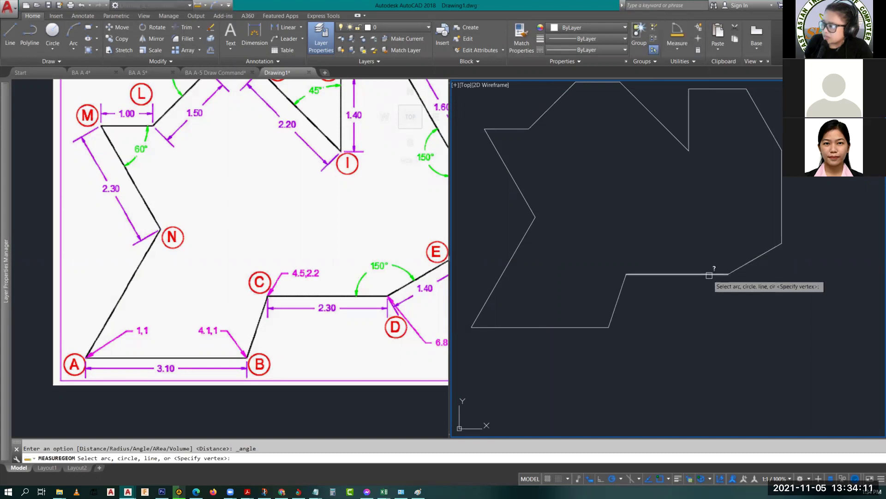
pyautogui.click(740, 266)
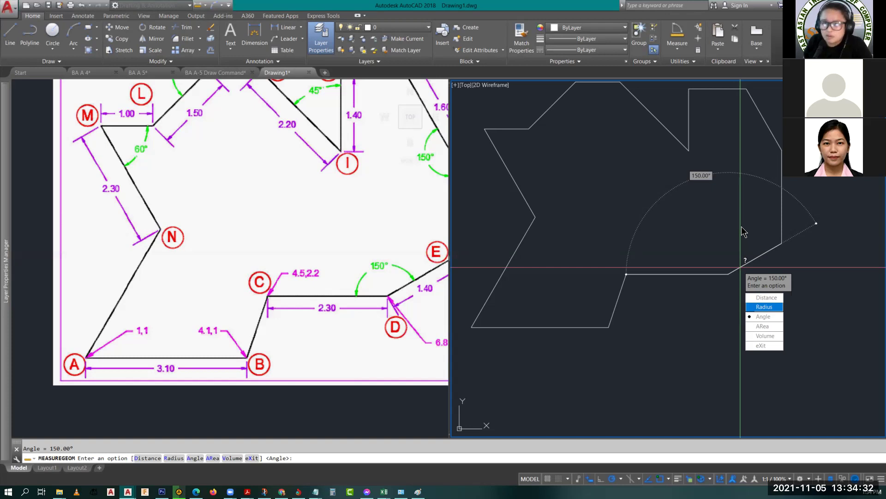
# Step: Finish the angle measurement, zoom out, and go to File Explorer to open 4.dwg
pyautogui.click(761, 346)
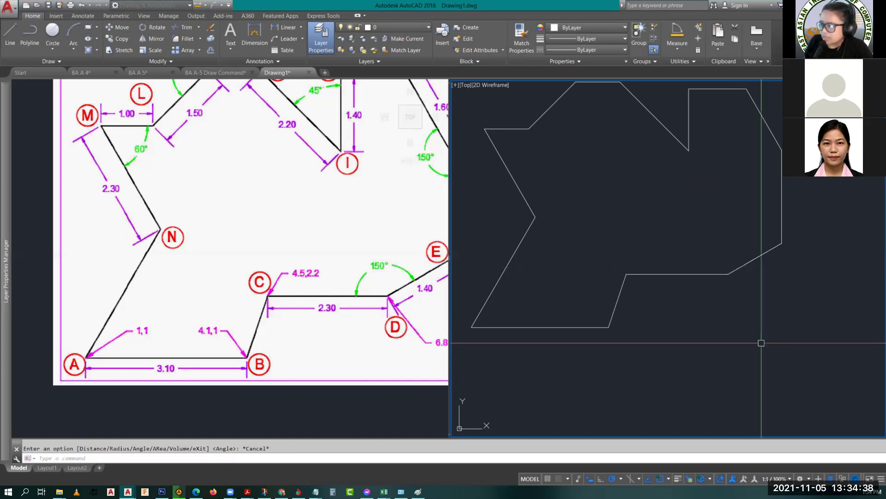
pyautogui.press('Escape')
pyautogui.moveTo(685, 212); pyautogui.dragTo(709, 253, button='middle')
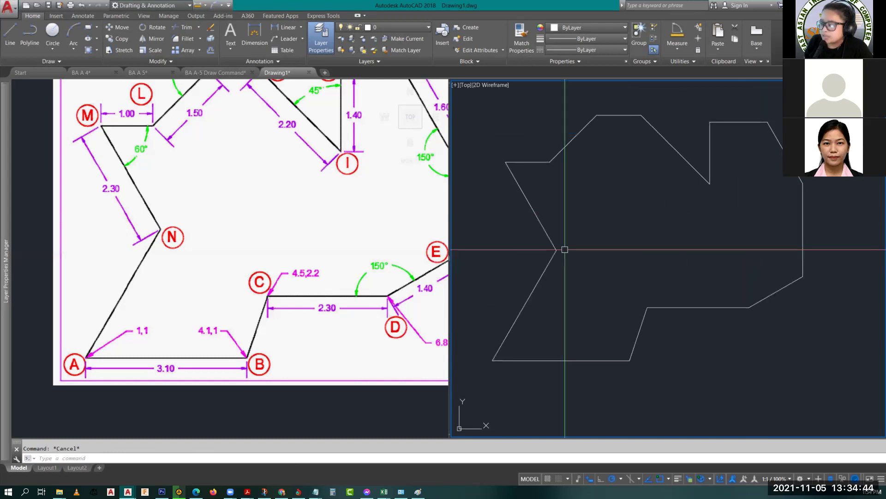
pyautogui.scroll(-4, 629, 202)
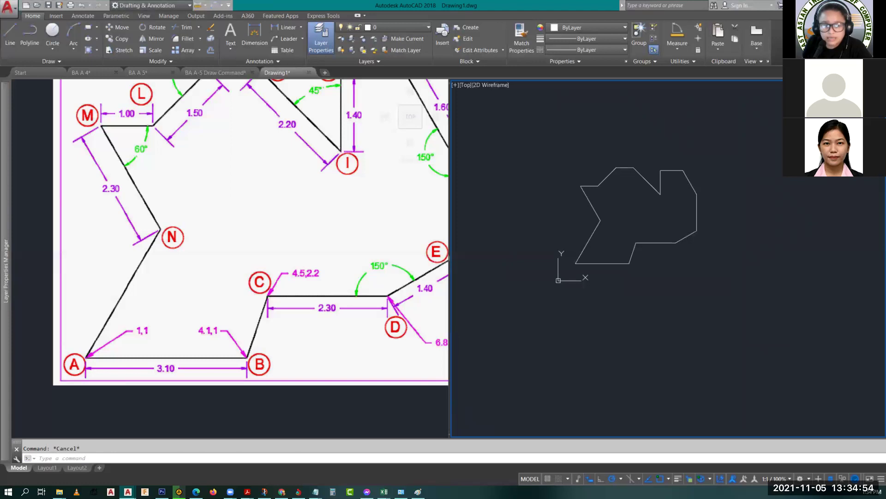
pyautogui.press('super+e')
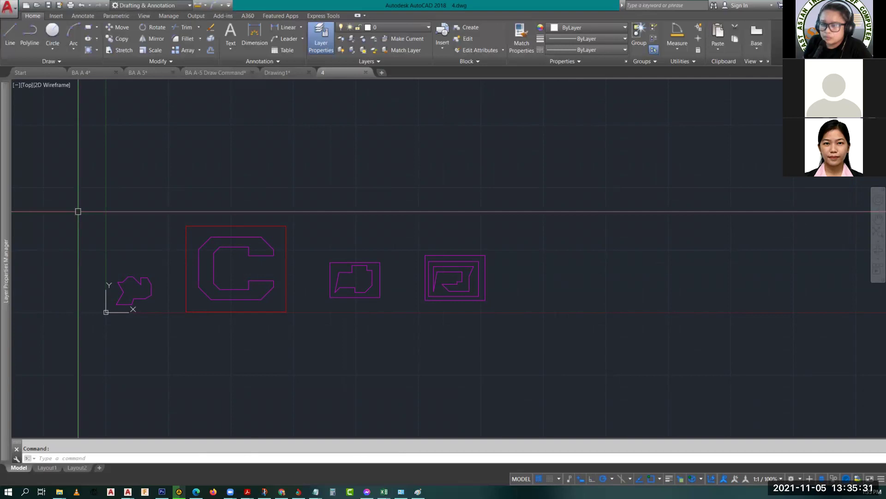
# Step: Copy the grouped magenta key polygon from 4.dwg and return to Drawing1
pyautogui.click(90, 251)
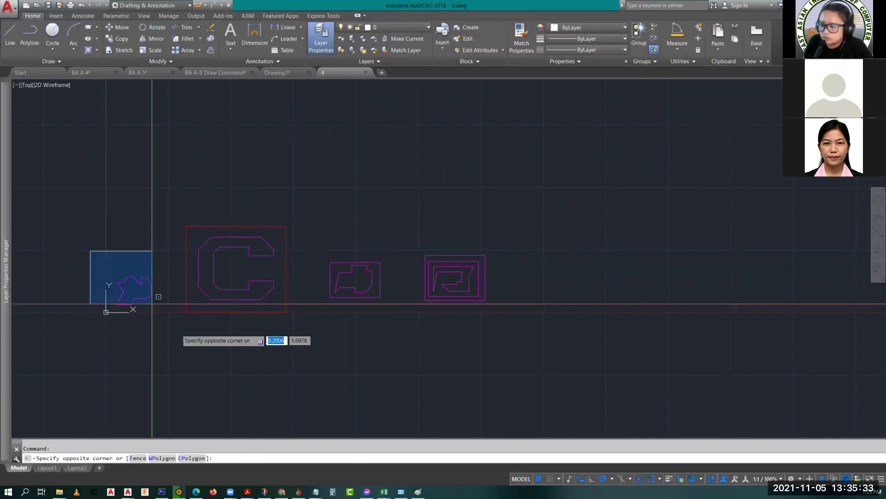
pyautogui.click(182, 327)
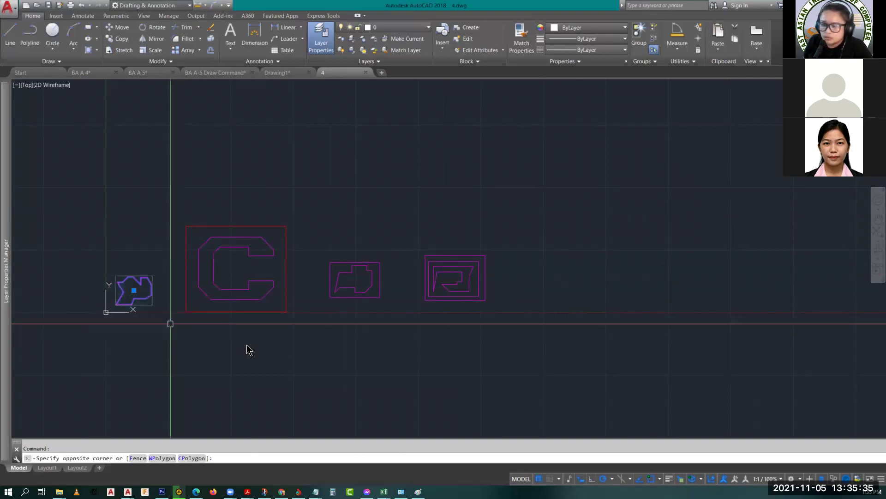
pyautogui.click(236, 331)
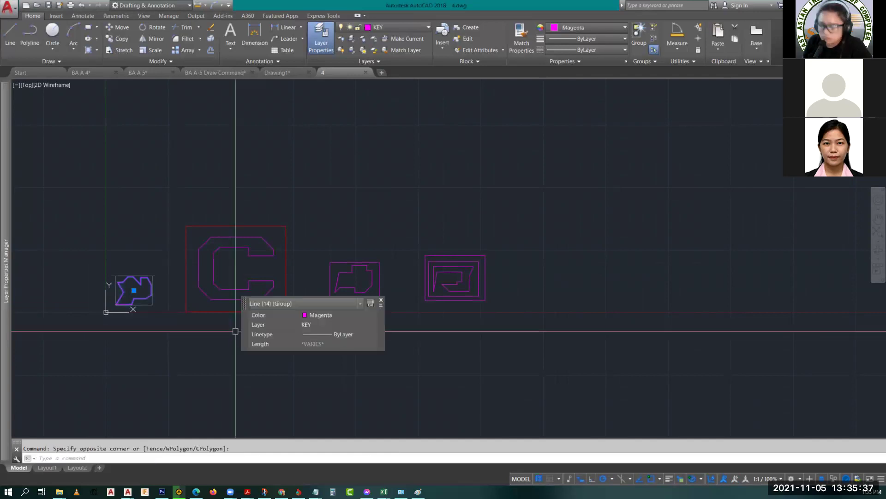
pyautogui.hotkey('ctrl', 'c')
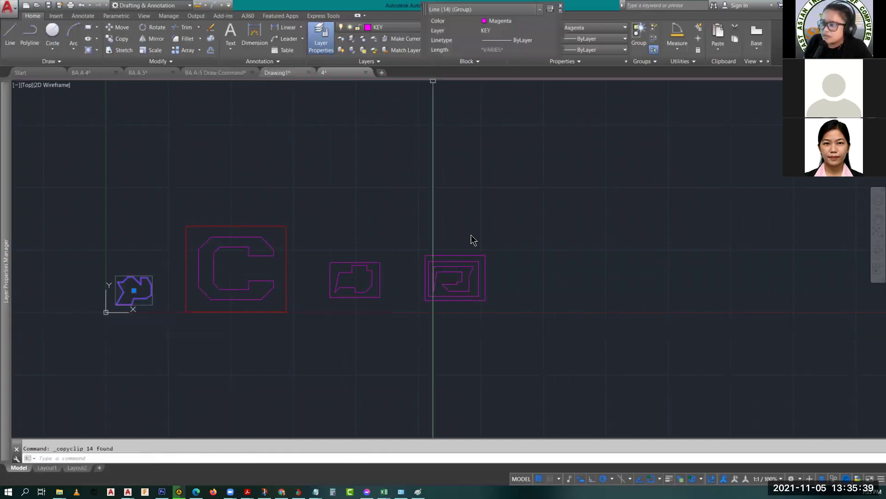
pyautogui.hotkey('ctrl', 'Tab')
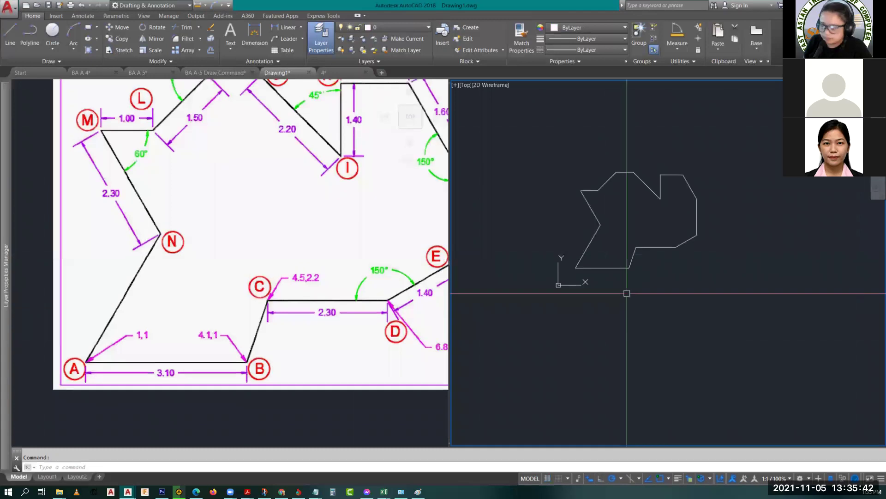
# Step: Paste the magenta key beside the white polygon and select its 14 lines
pyautogui.hotkey('ctrl', 'v')
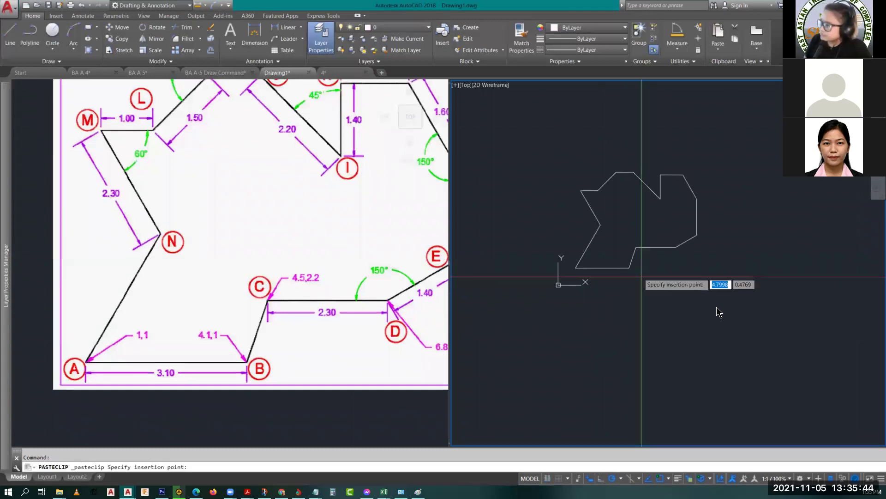
pyautogui.moveTo(719, 312); pyautogui.dragTo(578, 337, button='middle')
pyautogui.click(654, 310)
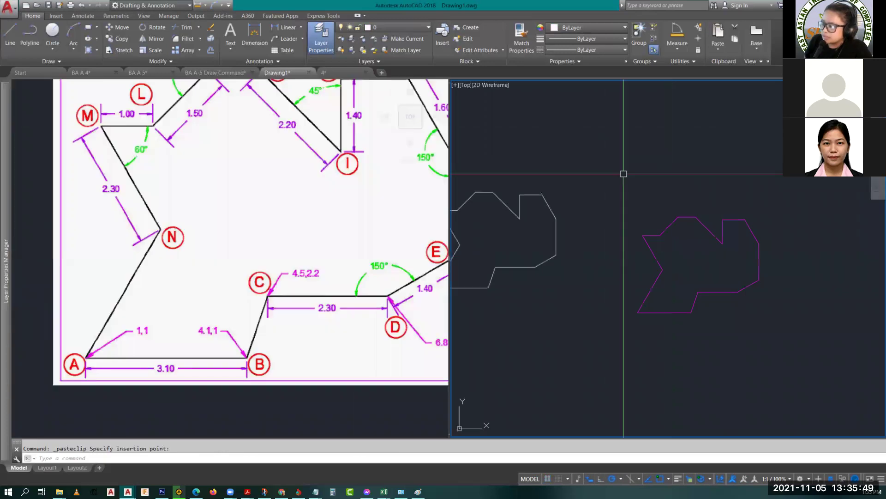
pyautogui.click(623, 174)
pyautogui.click(759, 353)
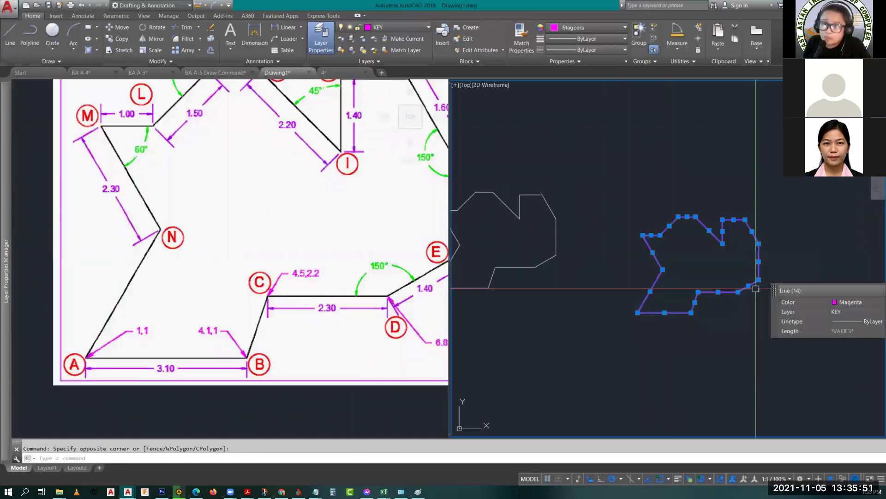
# Step: Move the magenta key onto the white polygon and compare their corners
pyautogui.write('M')
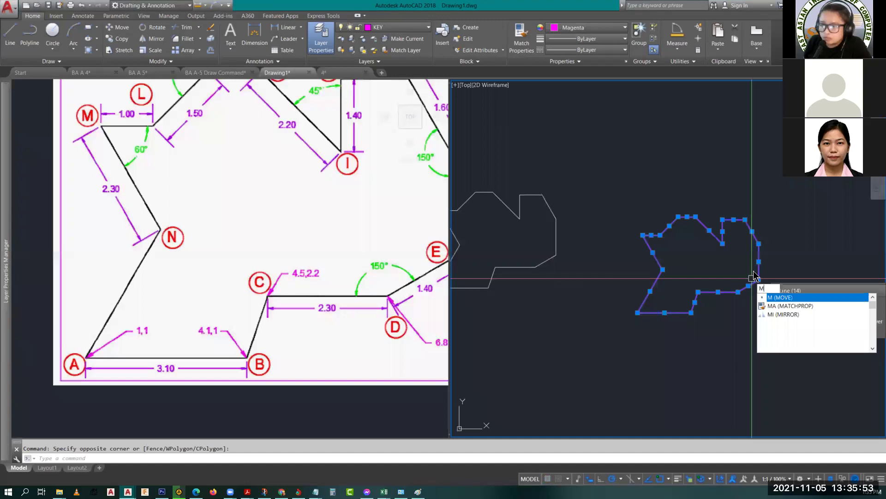
pyautogui.press('Return')
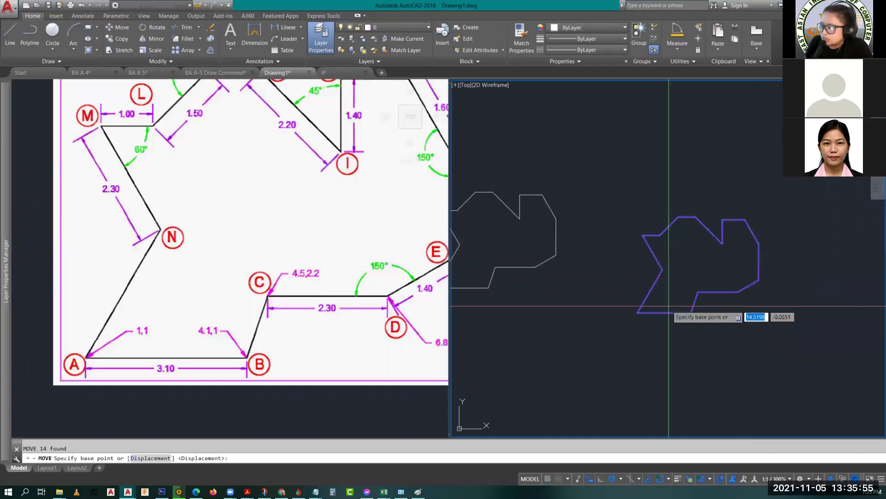
pyautogui.click(638, 313)
pyautogui.moveTo(613, 316); pyautogui.dragTo(706, 286, button='middle')
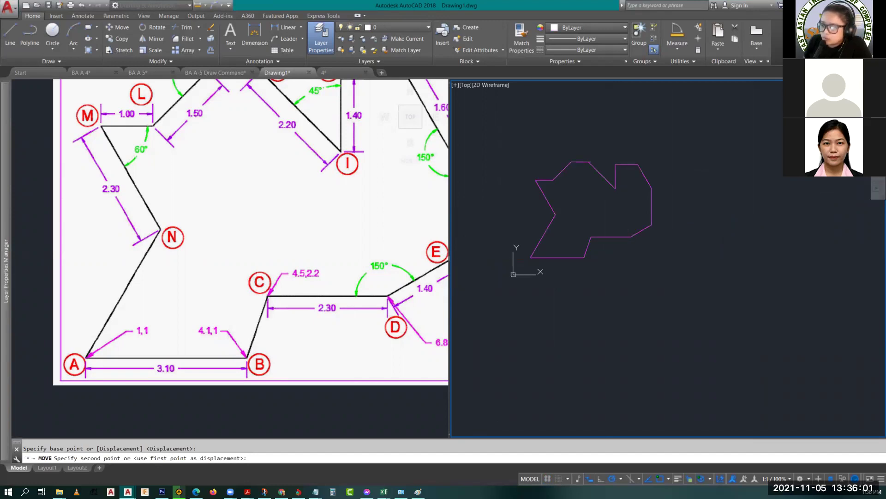
pyautogui.press('Escape')
pyautogui.scroll(6, 591, 193)
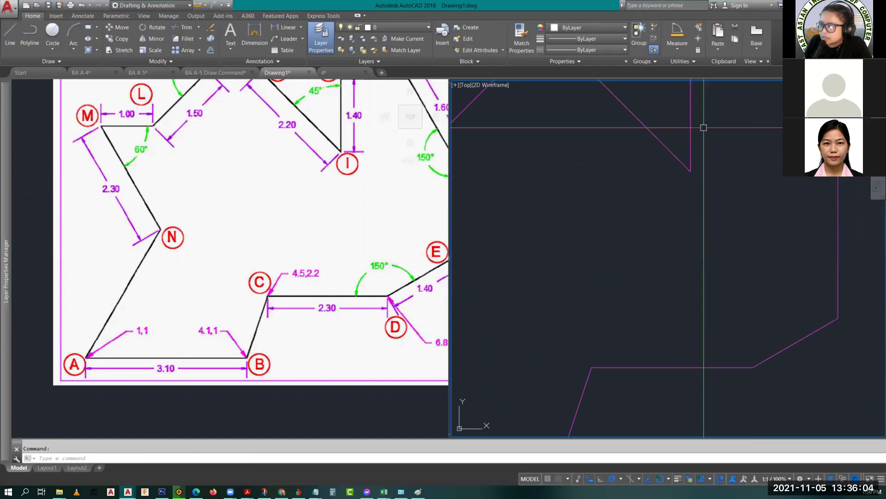
pyautogui.moveTo(703, 128); pyautogui.dragTo(607, 213, button='middle')
pyautogui.scroll(-2, 646, 244)
pyautogui.moveTo(598, 270); pyautogui.dragTo(711, 239, button='middle')
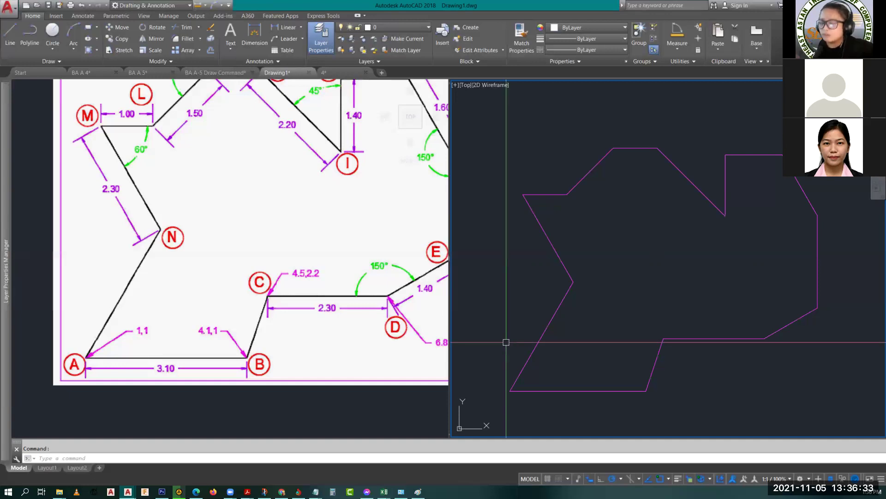
# Step: Undo the move so the magenta key sits right of the white polygon
pyautogui.scroll(-4, 638, 246)
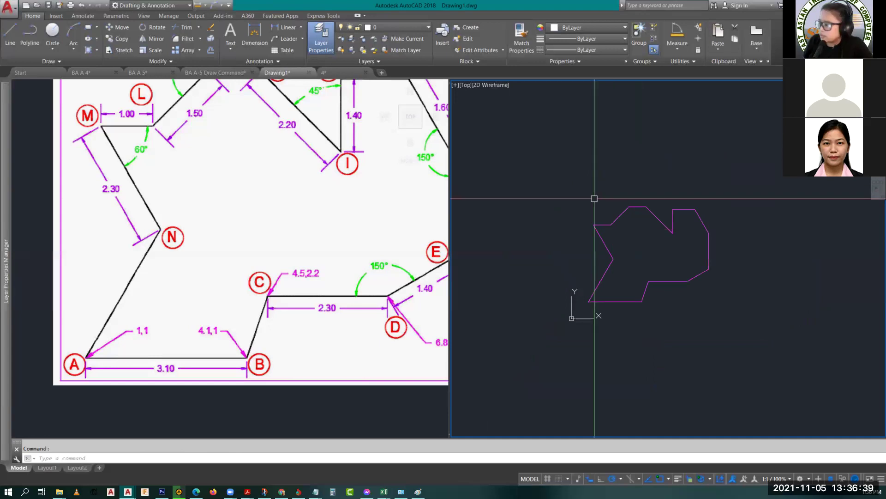
pyautogui.hotkey('ctrl', 'z')
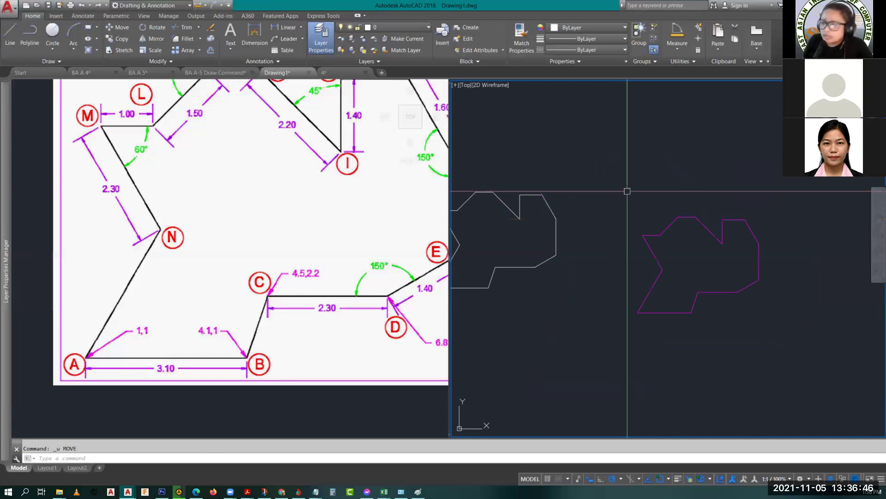
pyautogui.moveTo(595, 260); pyautogui.dragTo(711, 241, button='middle')
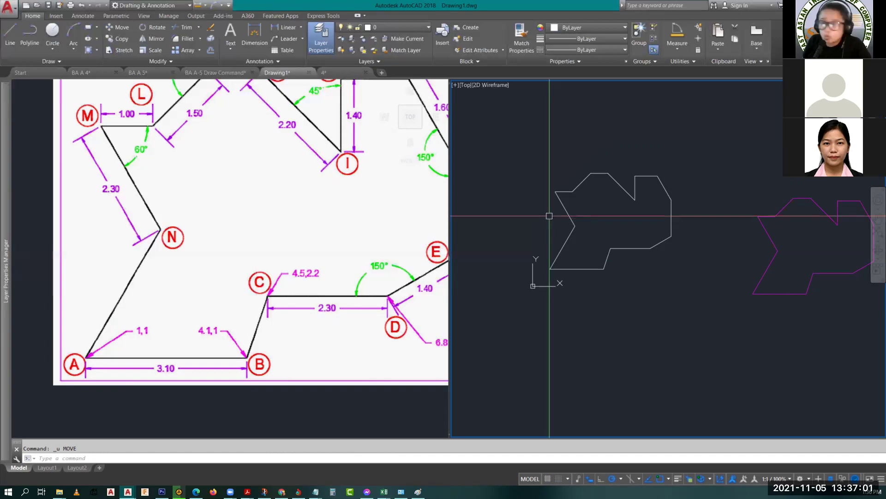
pyautogui.moveTo(534, 131); pyautogui.dragTo(525, 127, button='middle')
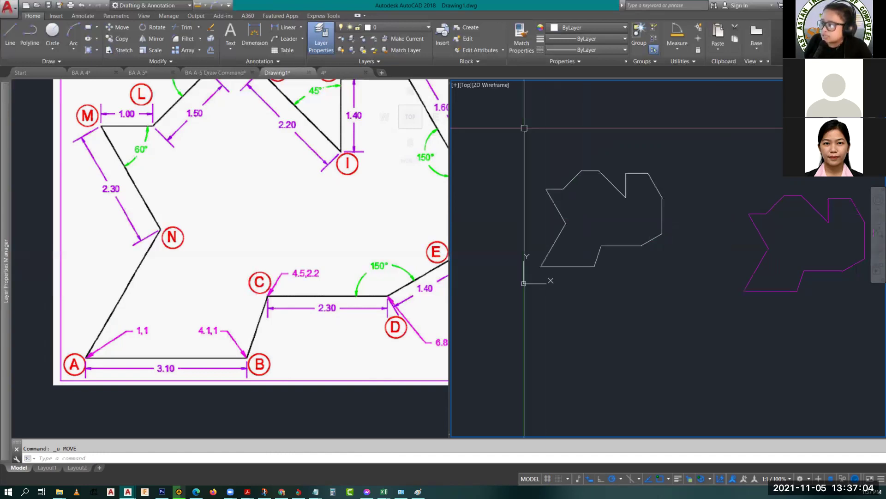
pyautogui.moveTo(557, 188)
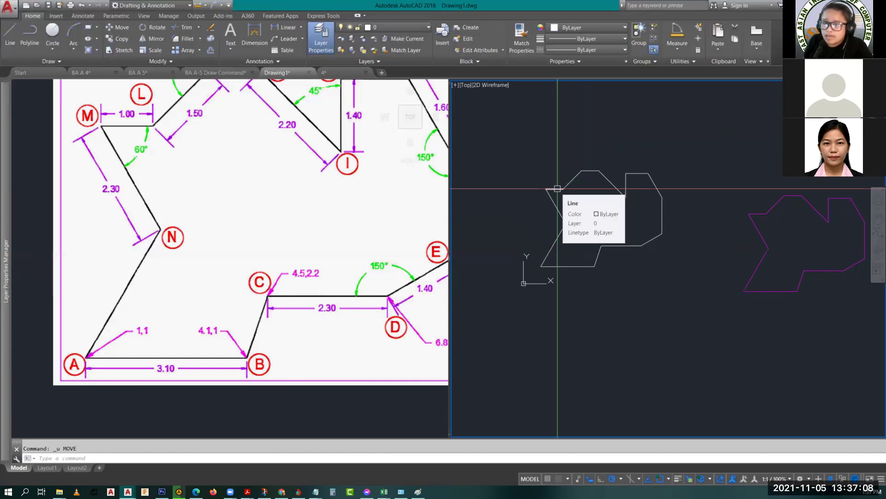
pyautogui.click(557, 189)
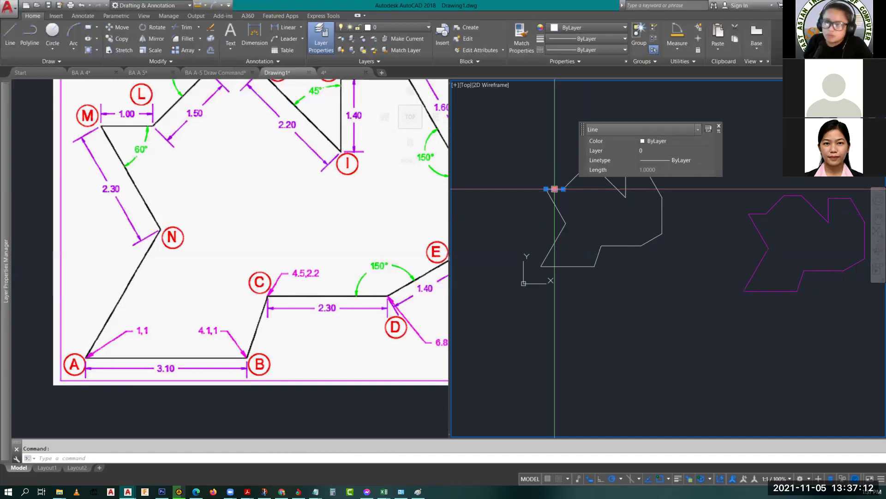
pyautogui.press('Escape')
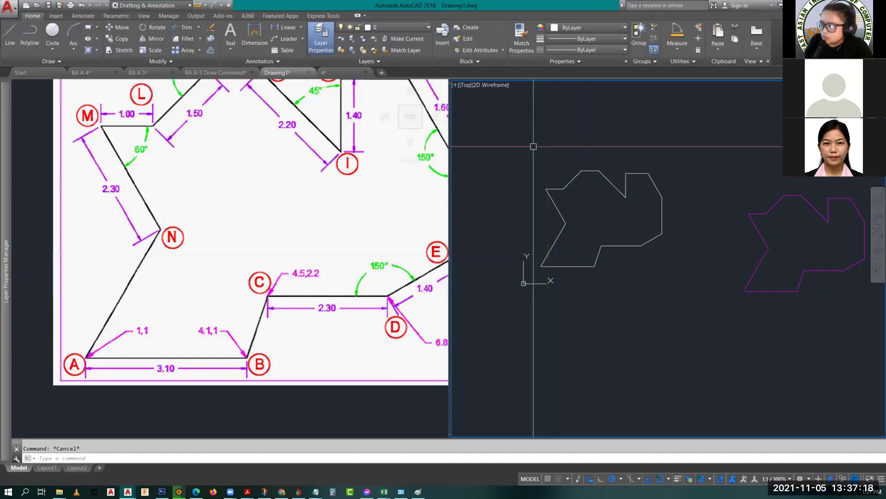
pyautogui.click(555, 188)
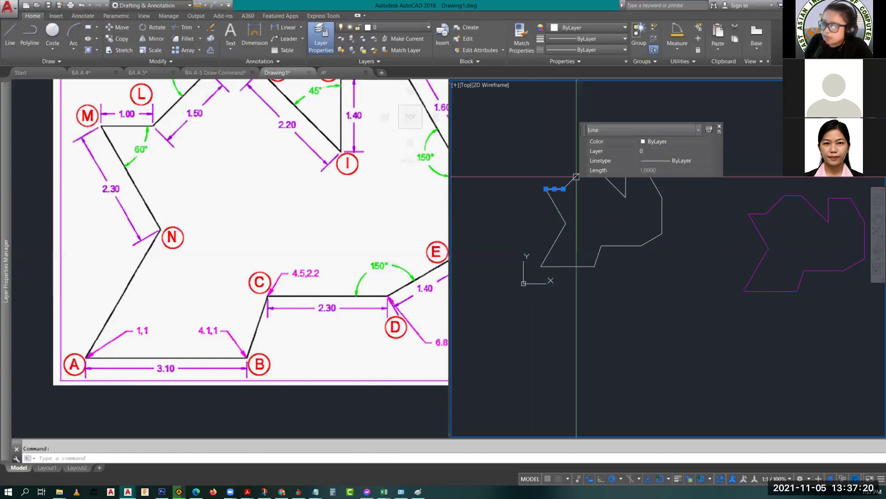
pyautogui.press('Escape')
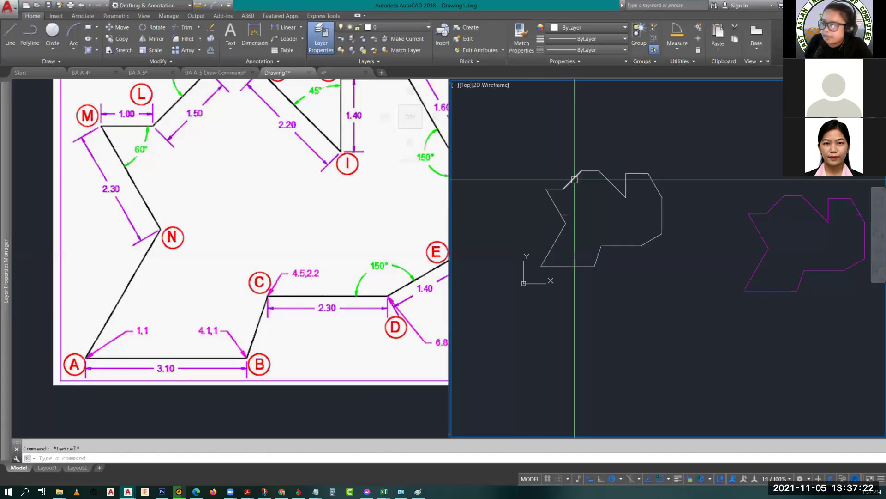
pyautogui.click(575, 179)
pyautogui.click(555, 189)
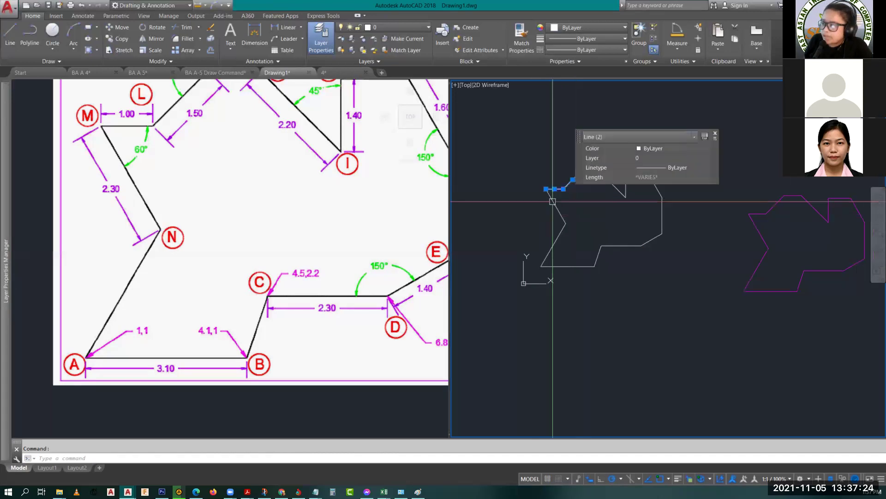
pyautogui.click(553, 201)
pyautogui.moveTo(553, 201); pyautogui.dragTo(512, 200, button='middle')
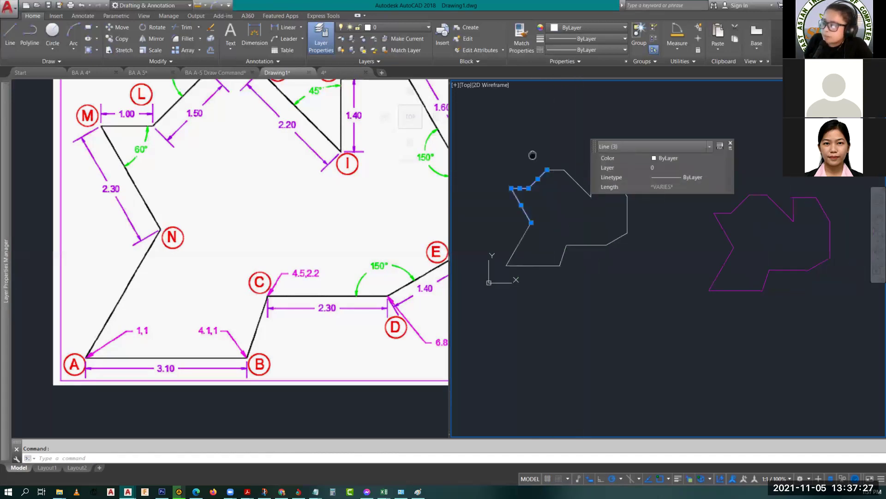
pyautogui.click(560, 172)
pyautogui.click(568, 182)
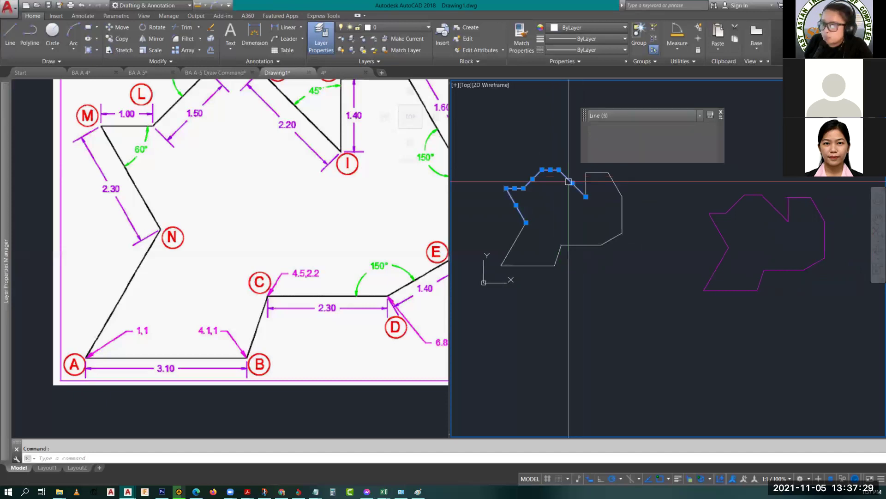
pyautogui.press('Escape')
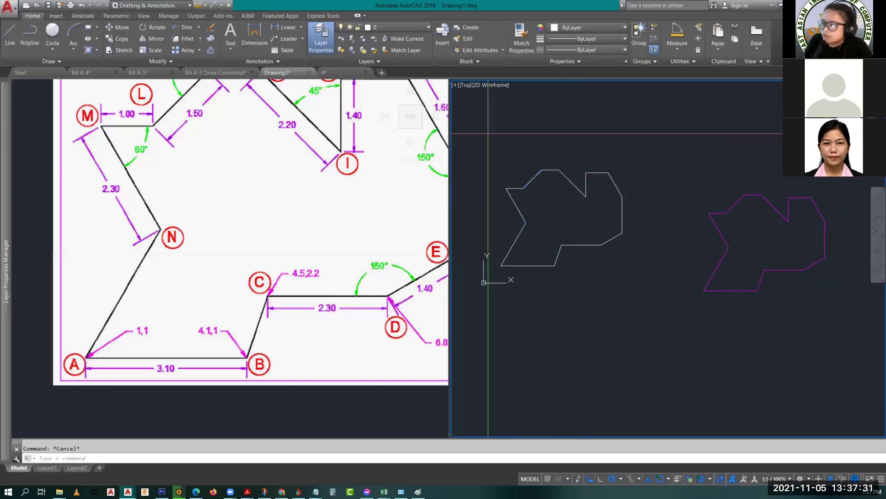
pyautogui.click(488, 133)
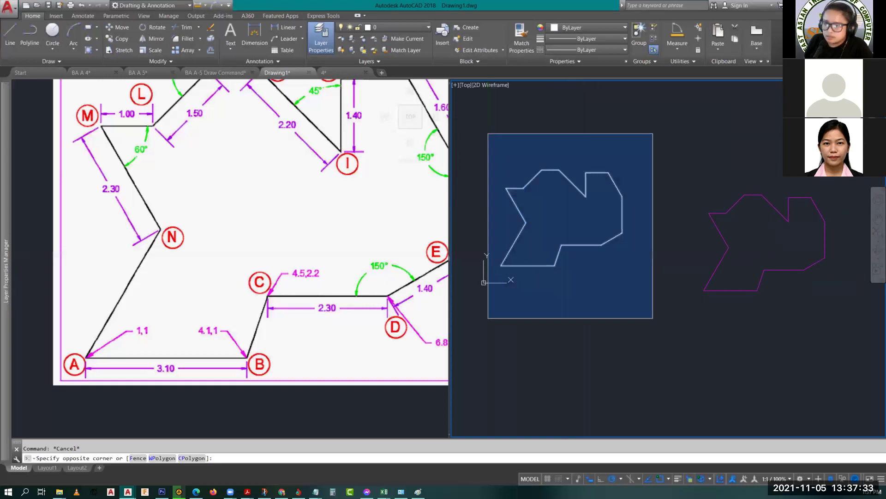
# Step: Join the 14 selected polygon lines with J into one polyline and confirm it is Closed
pyautogui.click(653, 318)
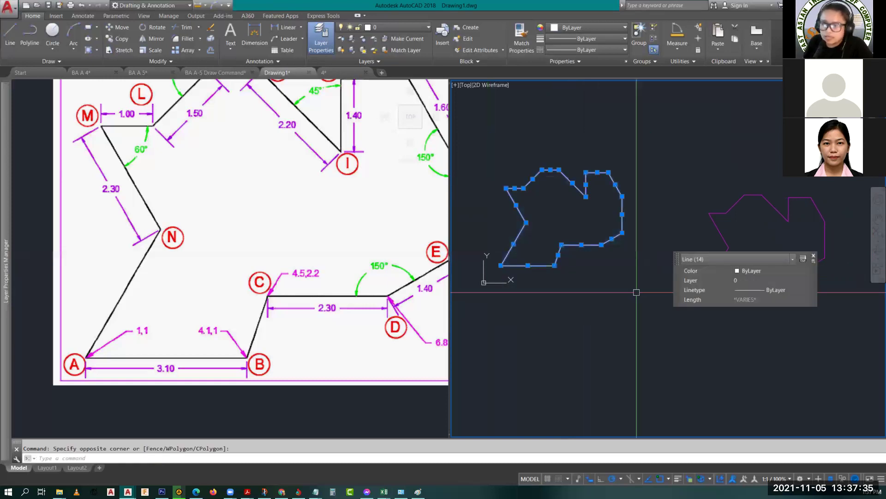
pyautogui.write('j')
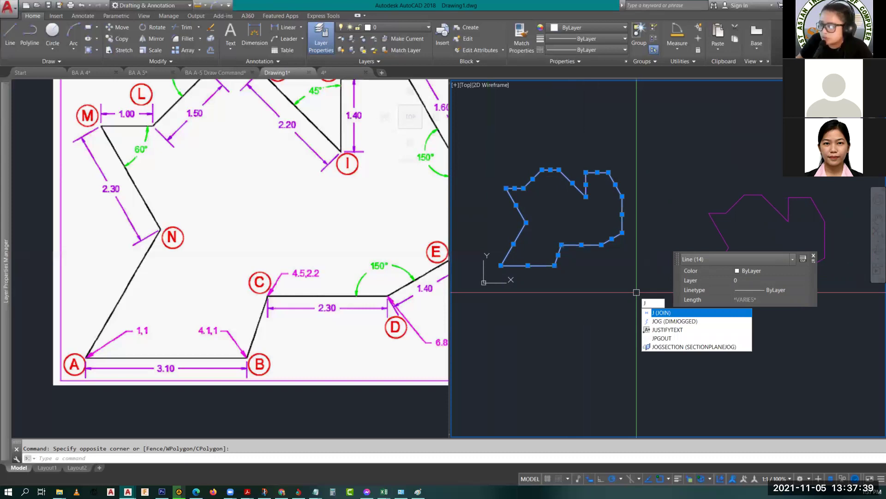
pyautogui.press('Return')
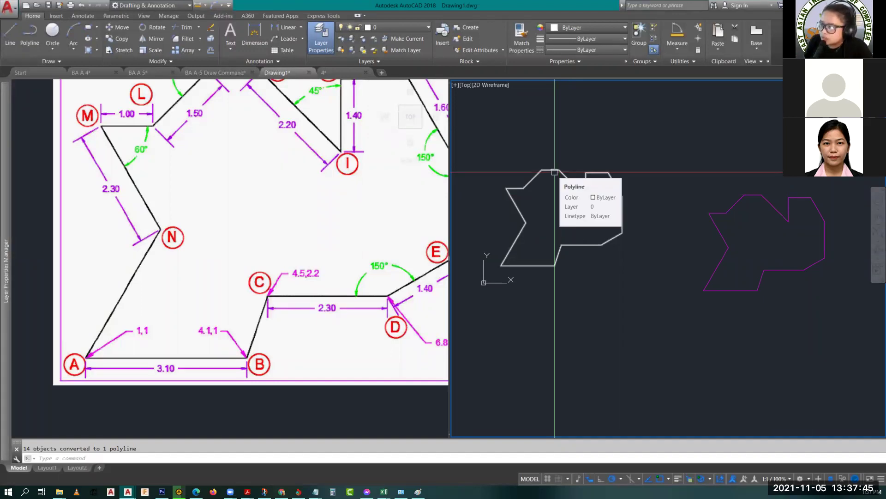
pyautogui.click(554, 172)
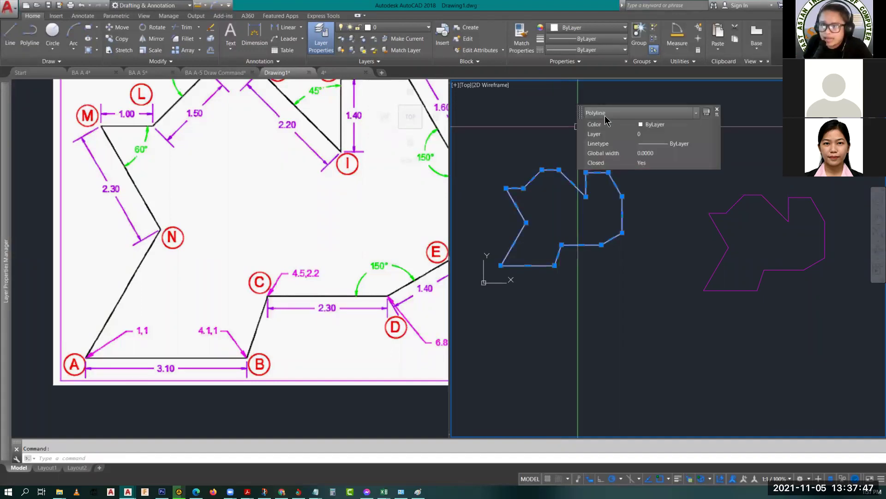
pyautogui.press('Escape')
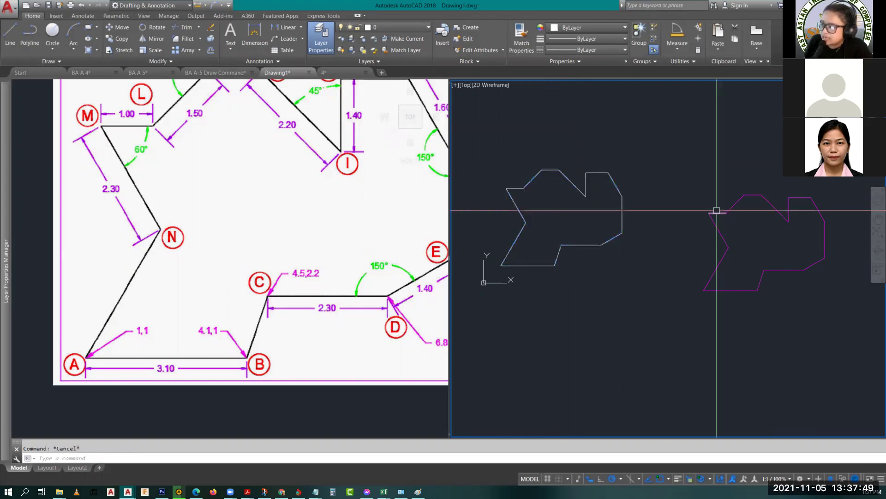
pyautogui.click(717, 213)
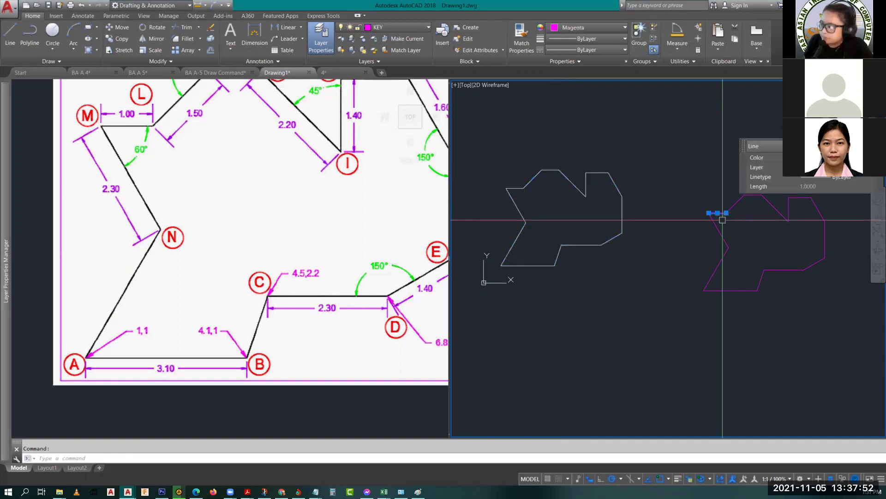
pyautogui.press('Escape')
pyautogui.moveTo(723, 219); pyautogui.dragTo(585, 214, button='middle')
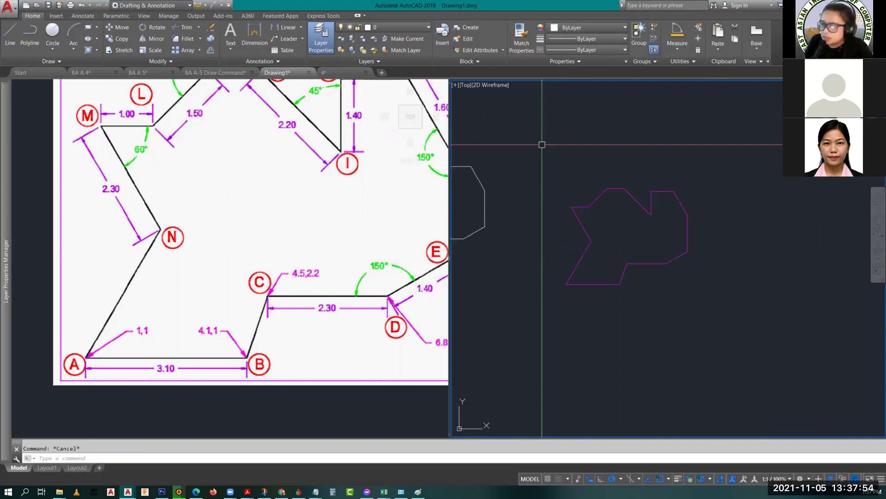
pyautogui.click(535, 139)
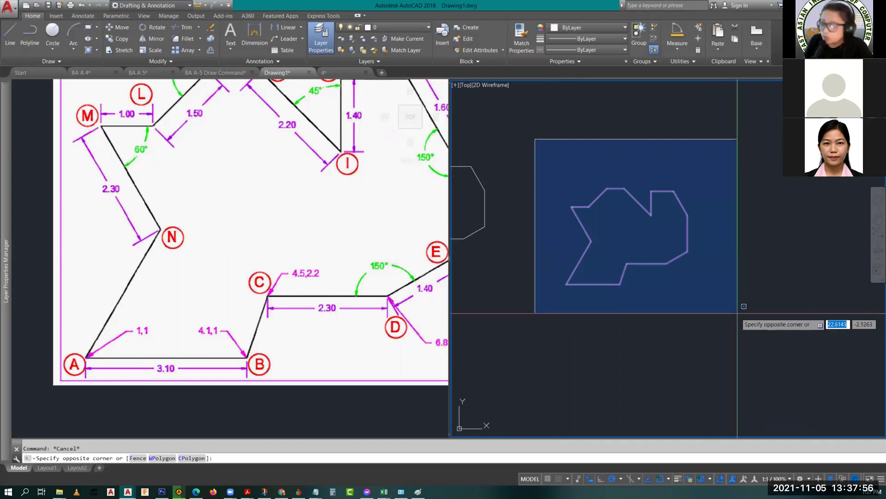
pyautogui.click(738, 313)
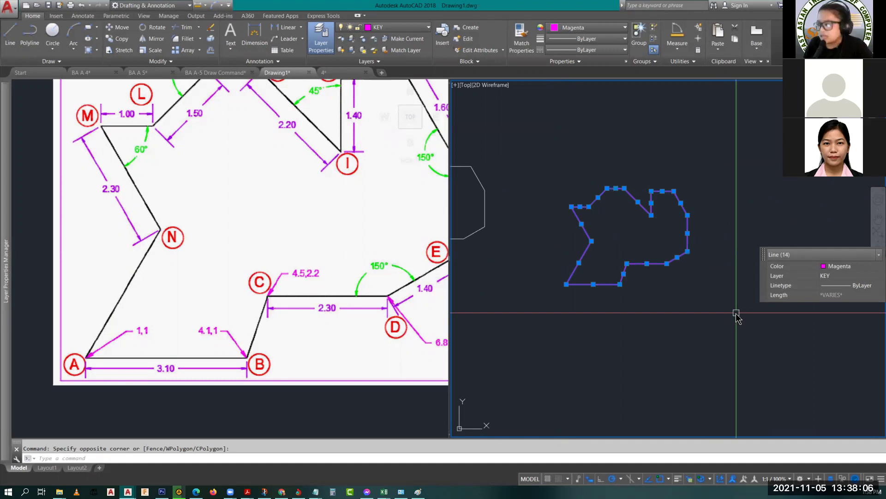
pyautogui.write('G')
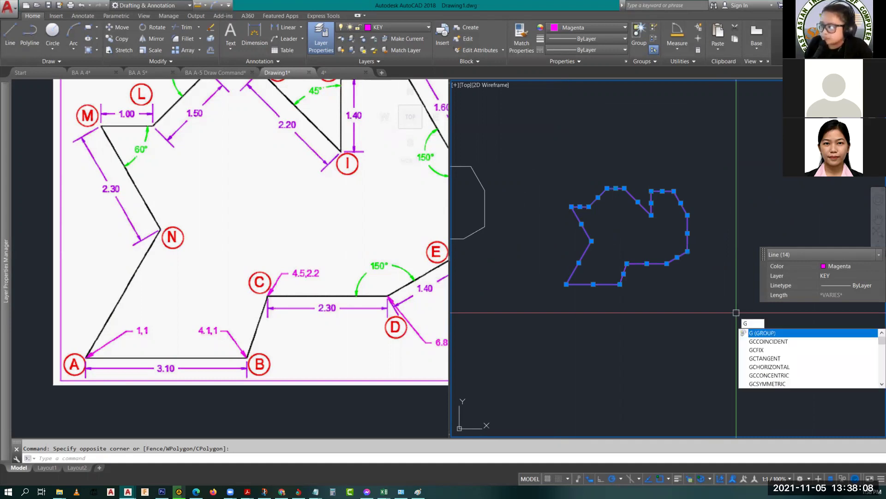
pyautogui.press('Return')
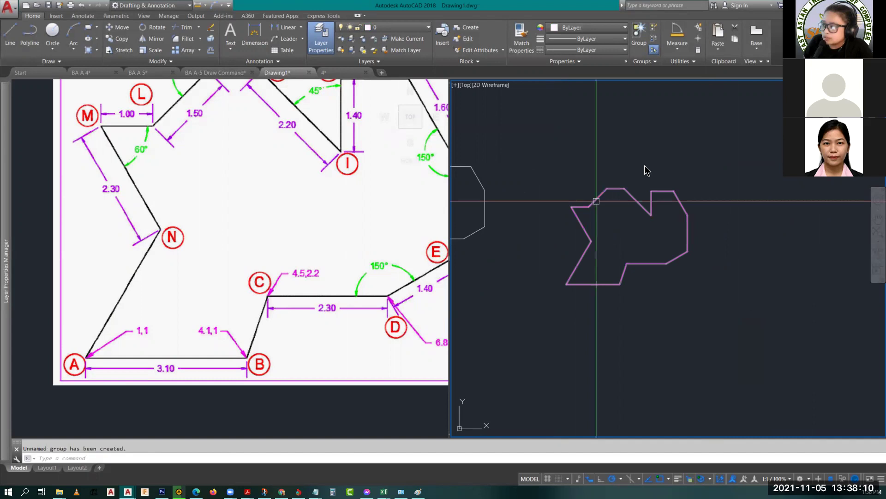
pyautogui.click(597, 200)
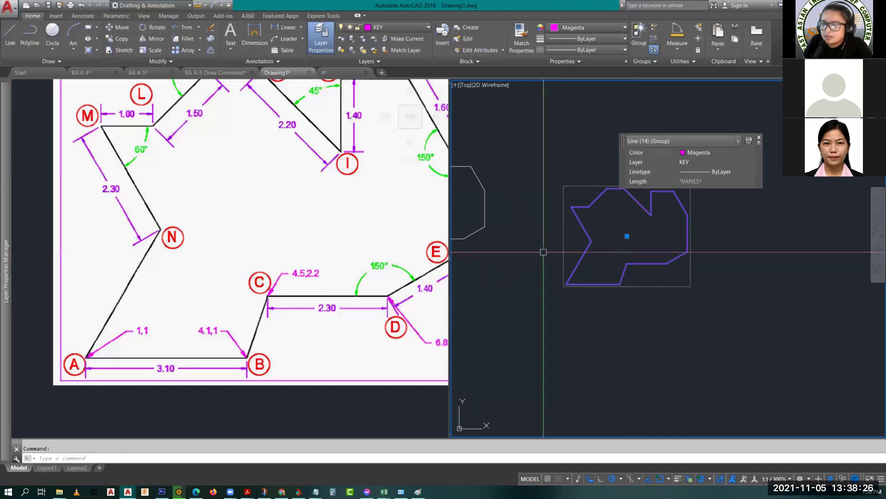
pyautogui.press('Escape')
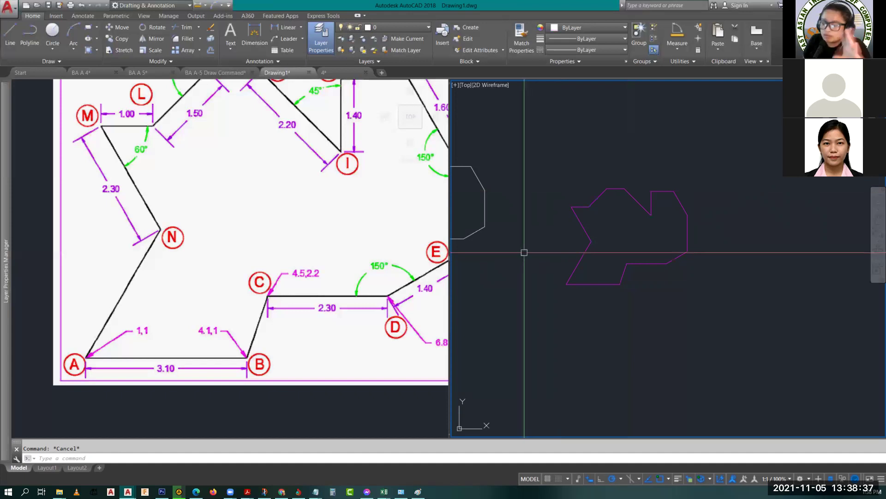
pyautogui.moveTo(560, 245); pyautogui.dragTo(630, 236, button='middle')
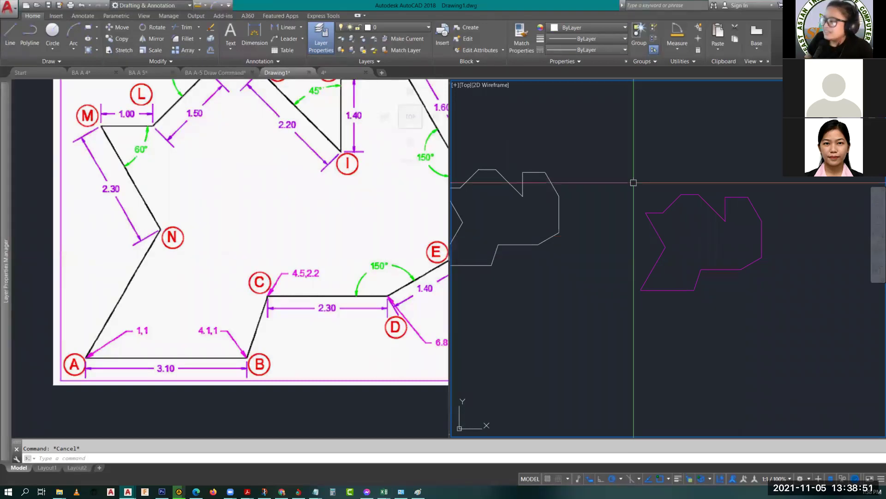
pyautogui.scroll(-2, 634, 183)
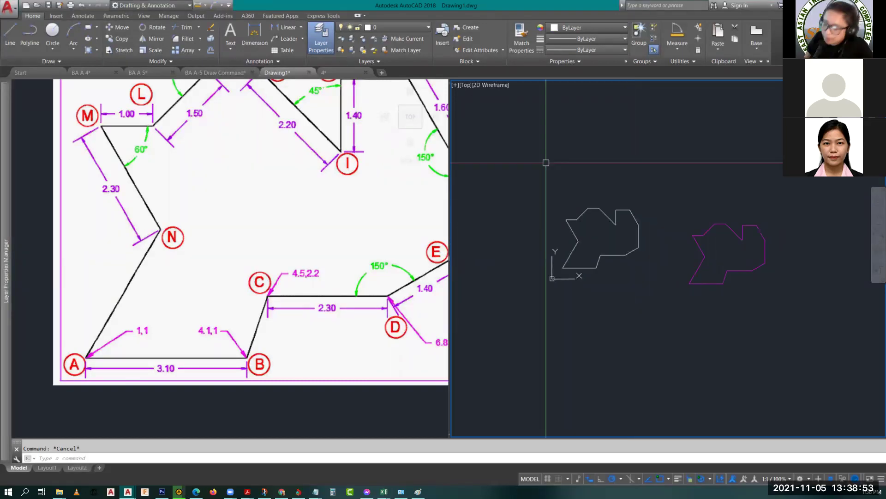
pyautogui.click(538, 150)
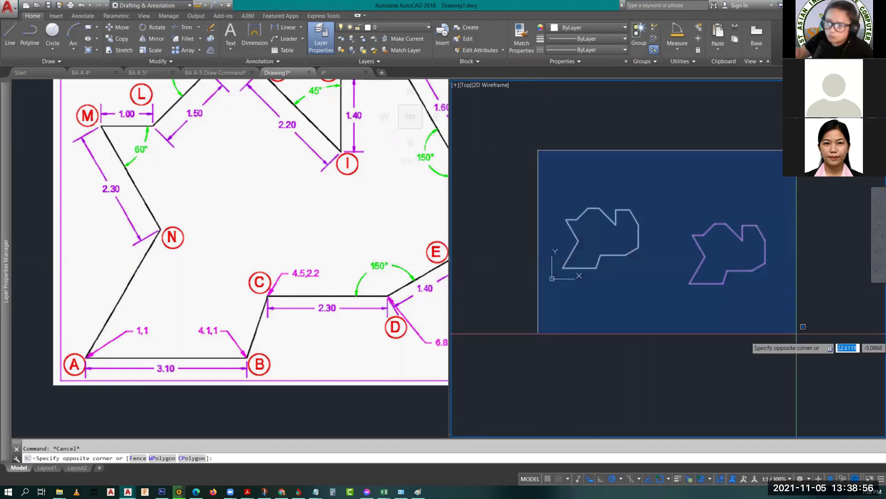
pyautogui.click(796, 333)
pyautogui.write('M')
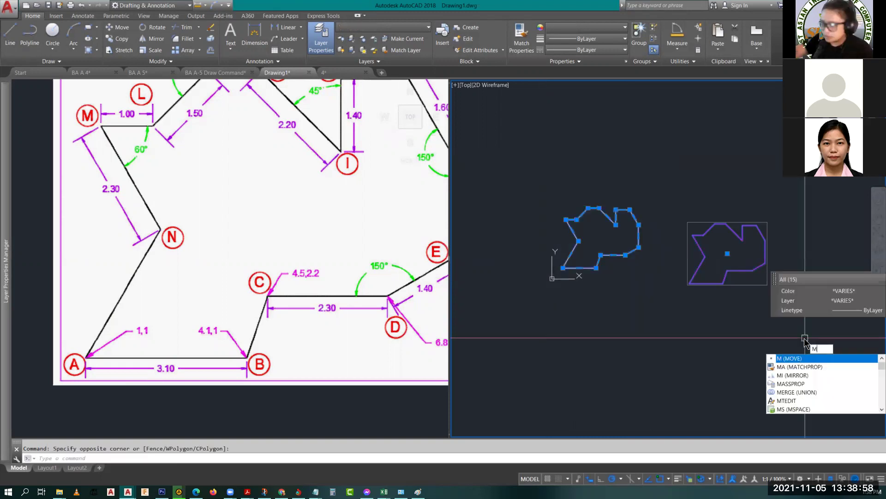
pyautogui.press('Return')
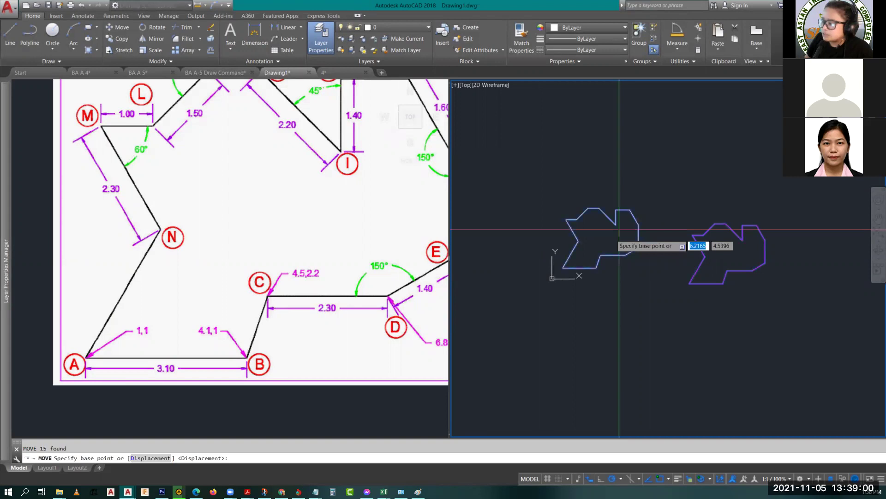
pyautogui.click(619, 229)
pyautogui.scroll(-6, 632, 223)
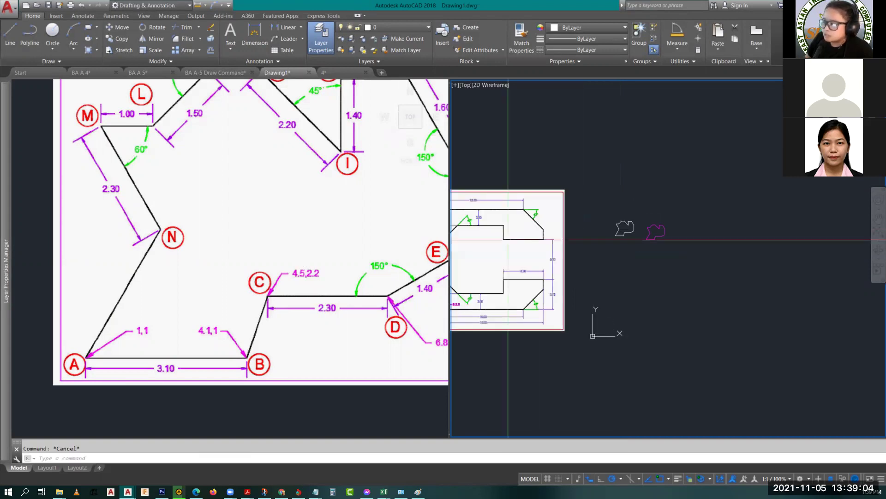
# Step: Zoom the left viewport onto the C-shaped exercise sheet, then switch to that sheet in Paint
pyautogui.press('Escape')
pyautogui.click(310, 264)
pyautogui.scroll(-2, 310, 263)
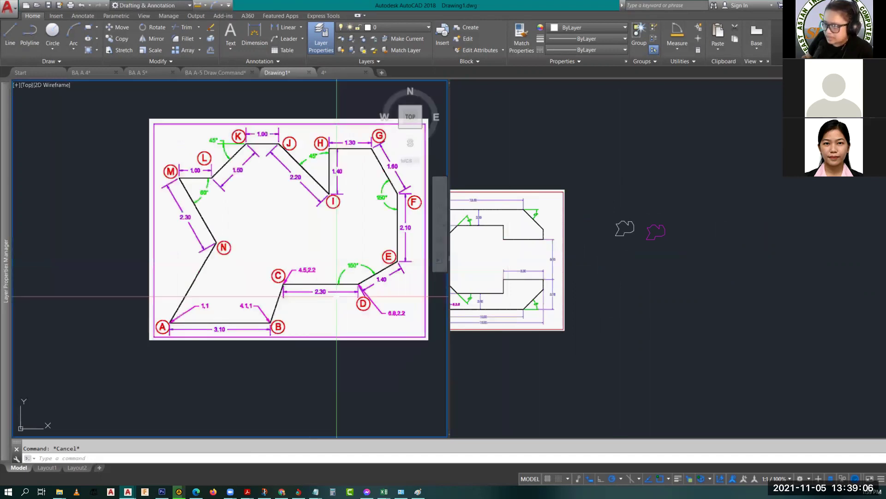
pyautogui.scroll(-2, 337, 296)
pyautogui.scroll(4, 181, 246)
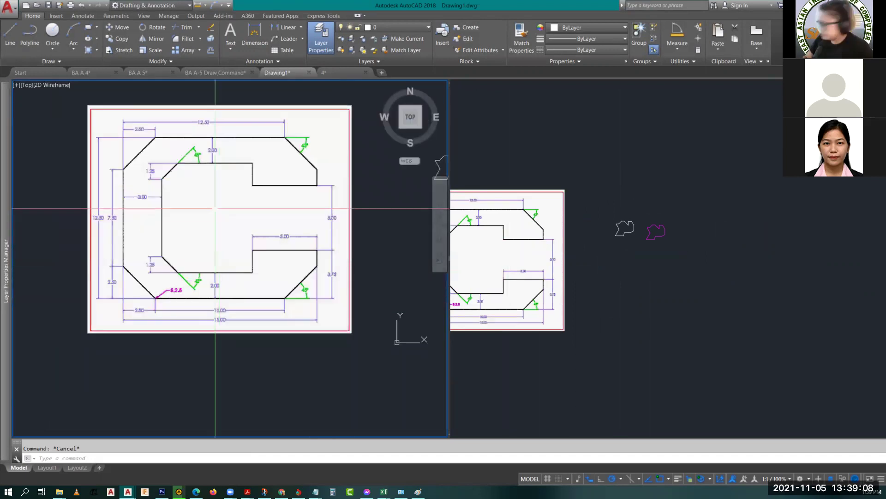
pyautogui.scroll(1, 219, 220)
pyautogui.moveTo(220, 220); pyautogui.dragTo(225, 249, button='middle')
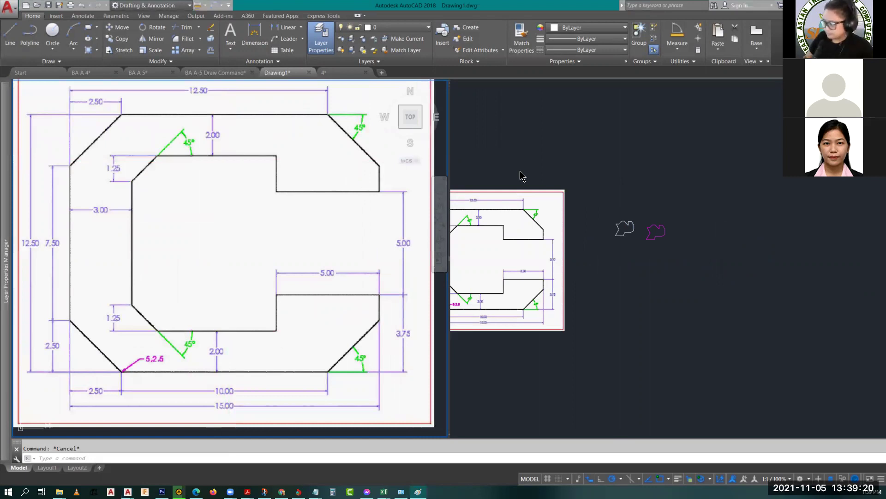
pyautogui.hotkey('alt', 'Tab')
pyautogui.keyDown('ctrl'); pyautogui.scroll(1, 392, 230); pyautogui.keyUp('ctrl')
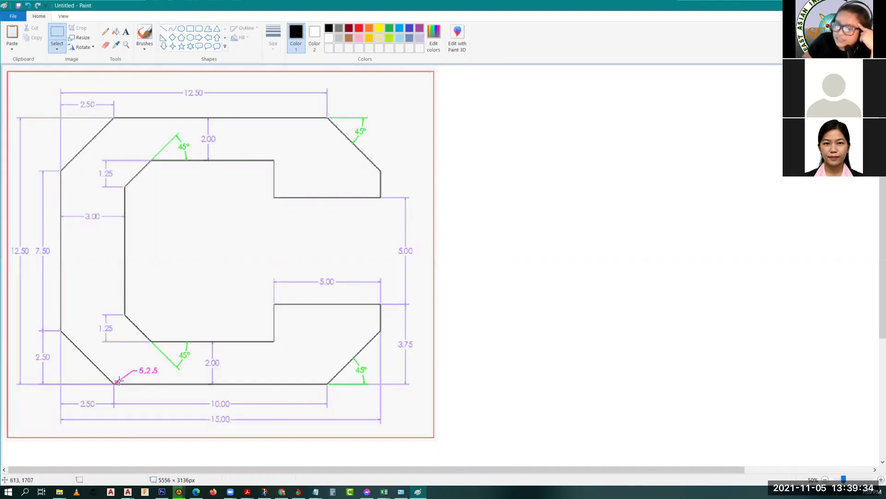
# Step: Handwrite 5,2.5 with the Pencil on the blank canvas beside the C-shaped drawing
pyautogui.moveTo(110, 382); pyautogui.dragTo(120, 384)
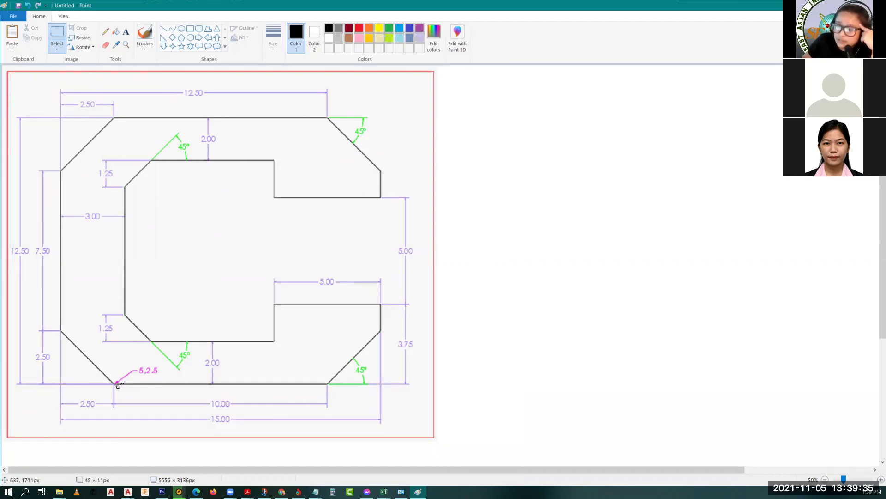
pyautogui.click(105, 31)
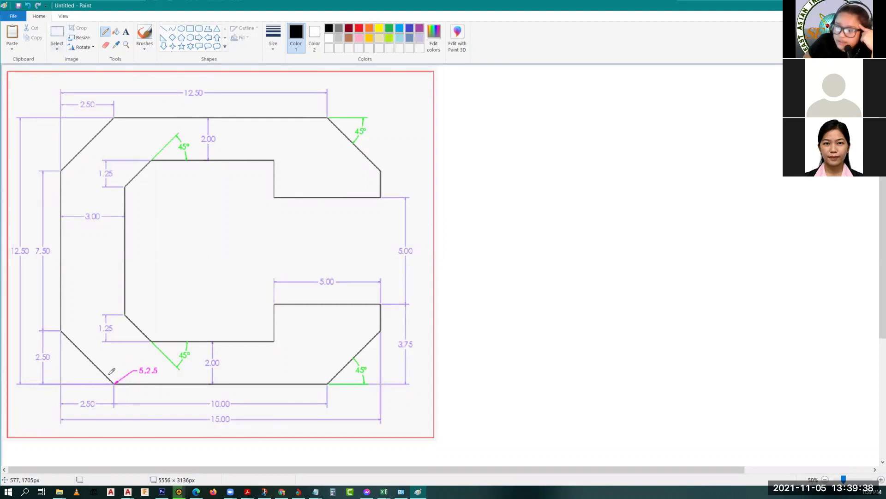
pyautogui.moveTo(475, 86)
pyautogui.mouseDown()
pyautogui.moveTo(476, 107)
pyautogui.moveTo(495, 111)
pyautogui.mouseUp()
pyautogui.moveTo(513, 90); pyautogui.dragTo(525, 103)
pyautogui.moveTo(530, 97); pyautogui.dragTo(532, 97)
pyautogui.moveTo(552, 88); pyautogui.dragTo(543, 105)
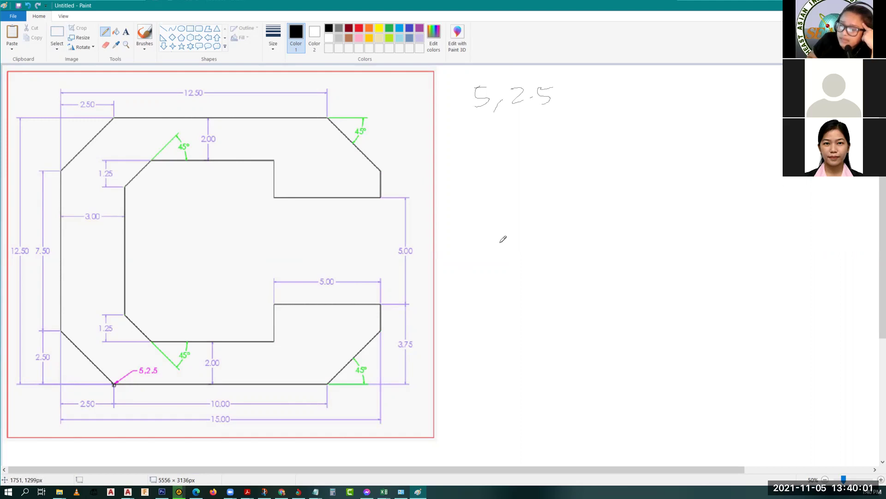
# Step: Underline the 15.00 width dimension and brush a circle and note around the left 12.50 dimension
pyautogui.moveTo(215, 426); pyautogui.dragTo(239, 424)
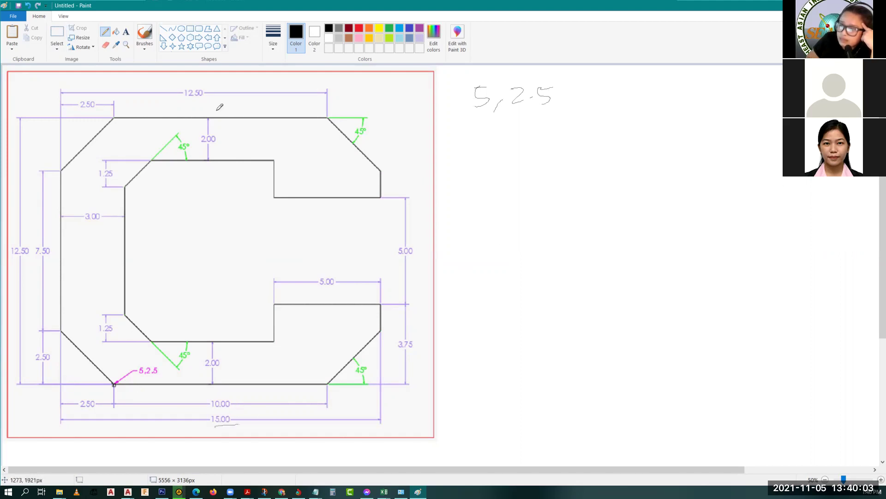
pyautogui.click(150, 35)
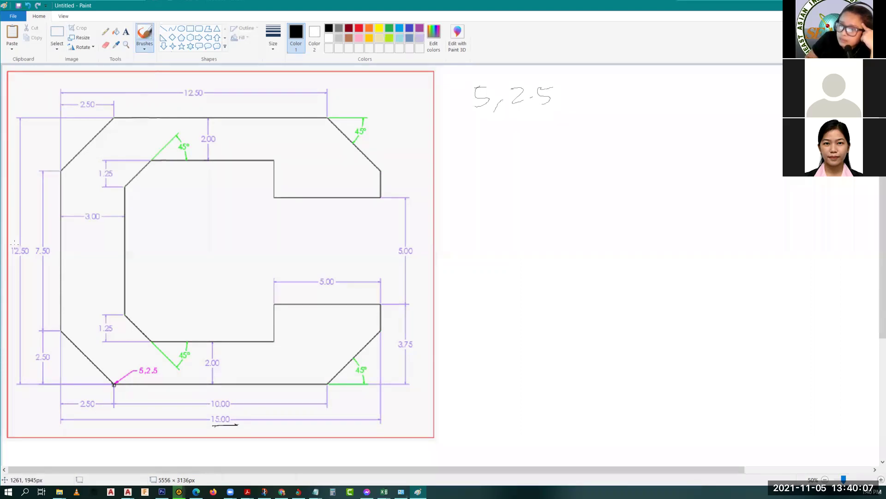
pyautogui.moveTo(19, 239)
pyautogui.mouseDown()
pyautogui.moveTo(9, 236)
pyautogui.moveTo(20, 231)
pyautogui.mouseUp()
pyautogui.click(22, 229)
pyautogui.moveTo(27, 221); pyautogui.dragTo(24, 229)
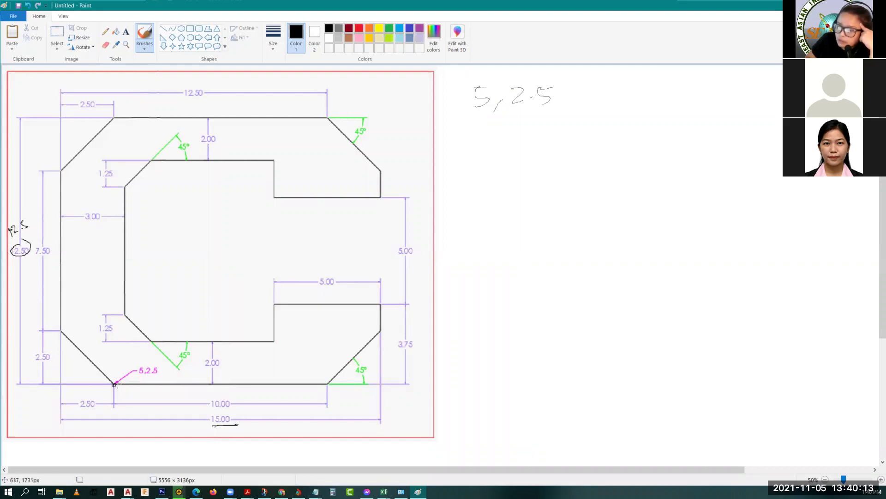
# Step: Dot both base corners and trace the lower-left and lower-right chamfer lines
pyautogui.click(114, 383)
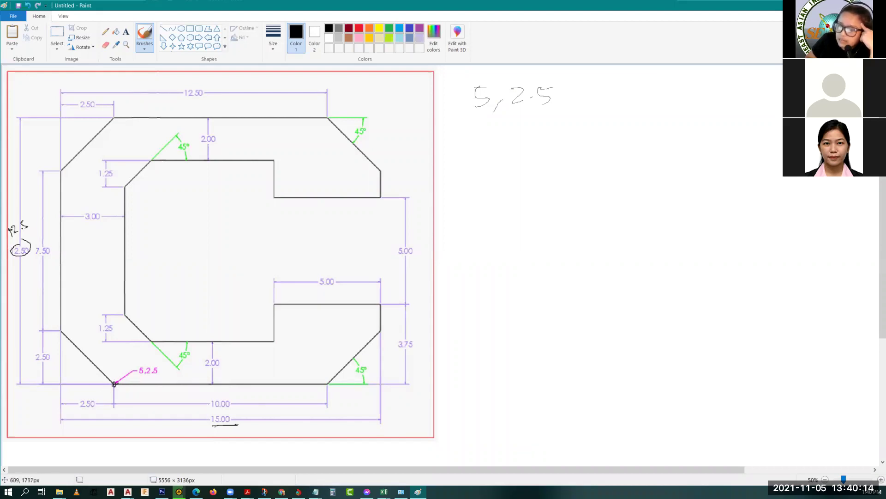
pyautogui.click(330, 383)
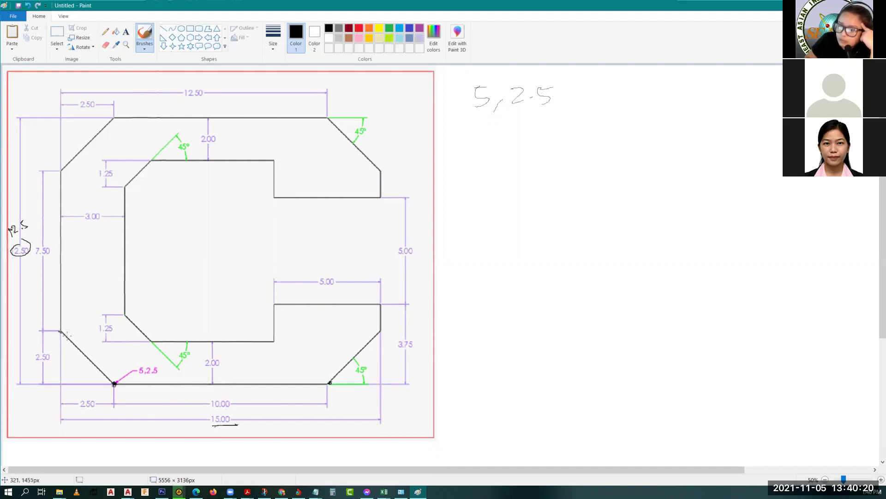
pyautogui.moveTo(60, 331); pyautogui.dragTo(113, 383)
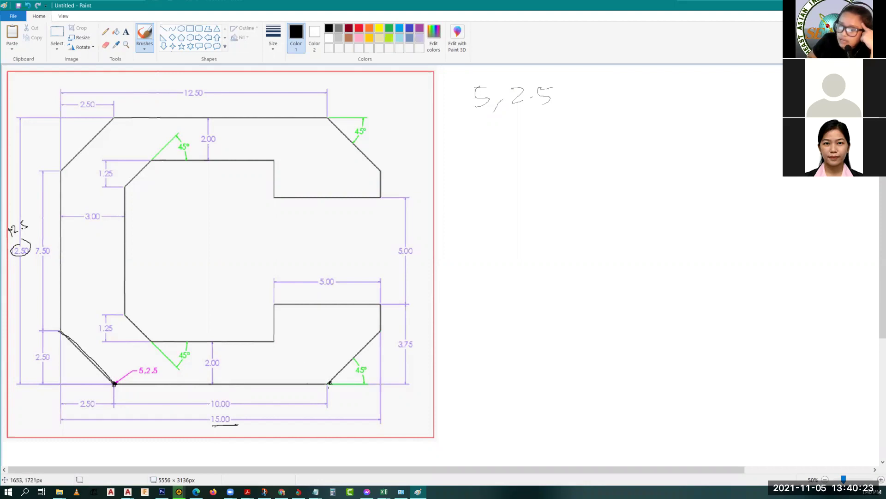
pyautogui.moveTo(330, 382); pyautogui.dragTo(341, 369)
pyautogui.moveTo(383, 327); pyautogui.dragTo(330, 383)
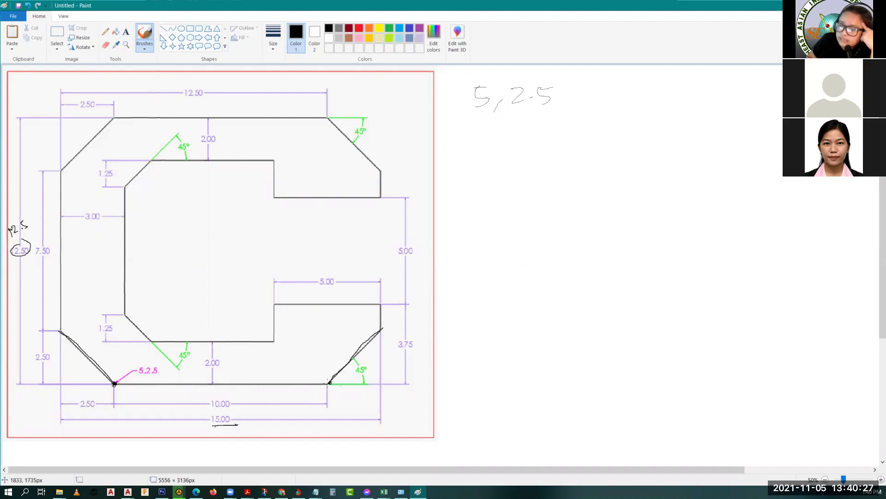
pyautogui.moveTo(376, 329); pyautogui.dragTo(337, 374)
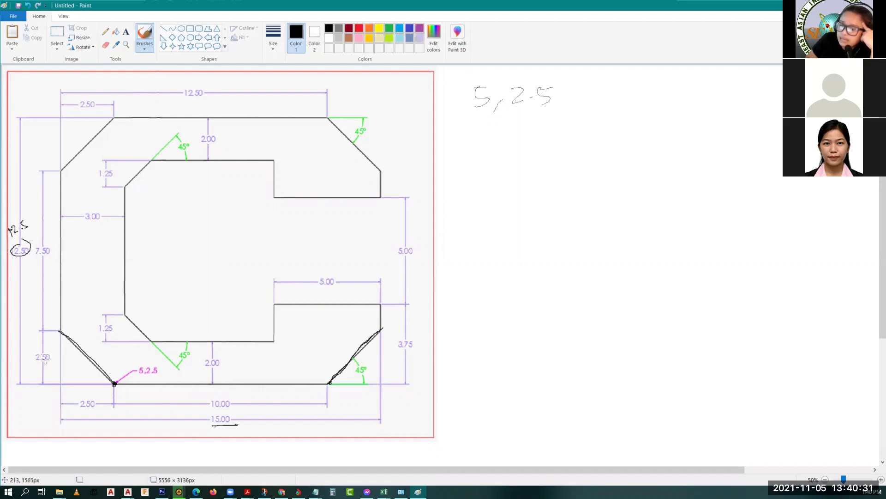
# Step: Circle the lower-left 2.50 dimension, mark beside the 45° angle, and sketch two diagonals
pyautogui.moveTo(46, 352); pyautogui.dragTo(44, 351)
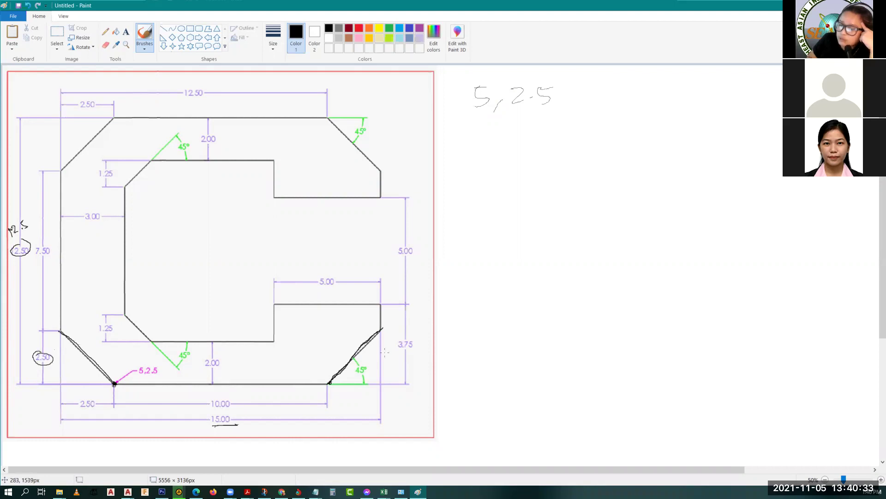
pyautogui.moveTo(384, 354); pyautogui.dragTo(383, 354)
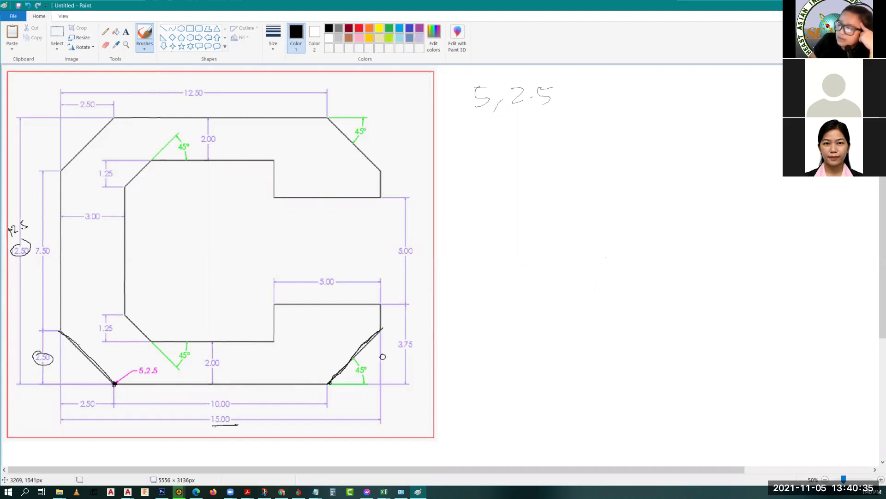
pyautogui.moveTo(554, 260); pyautogui.dragTo(601, 315)
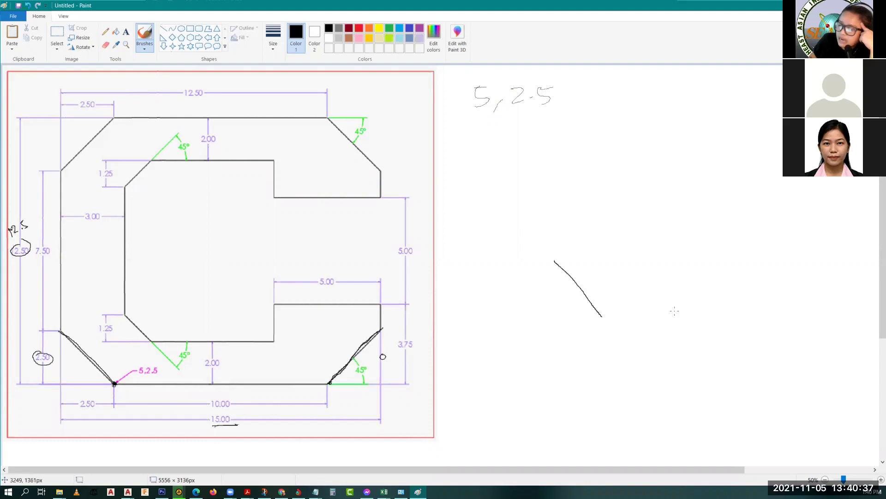
pyautogui.moveTo(721, 308); pyautogui.dragTo(756, 278)
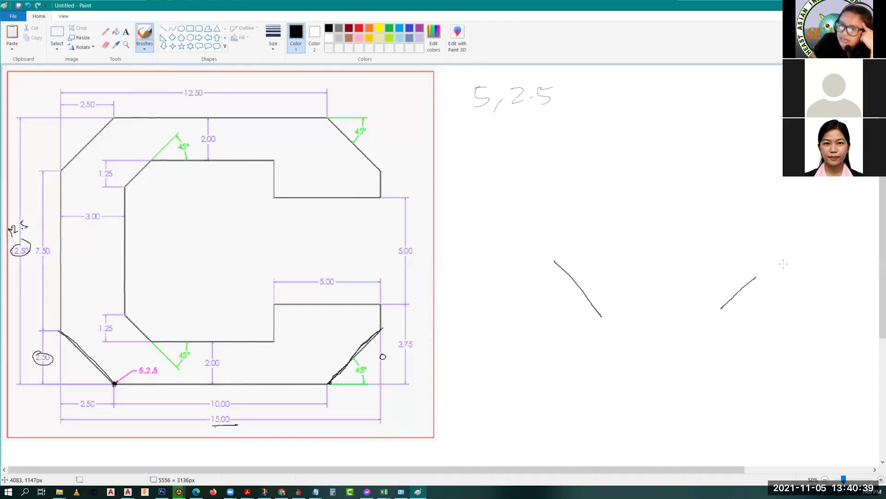
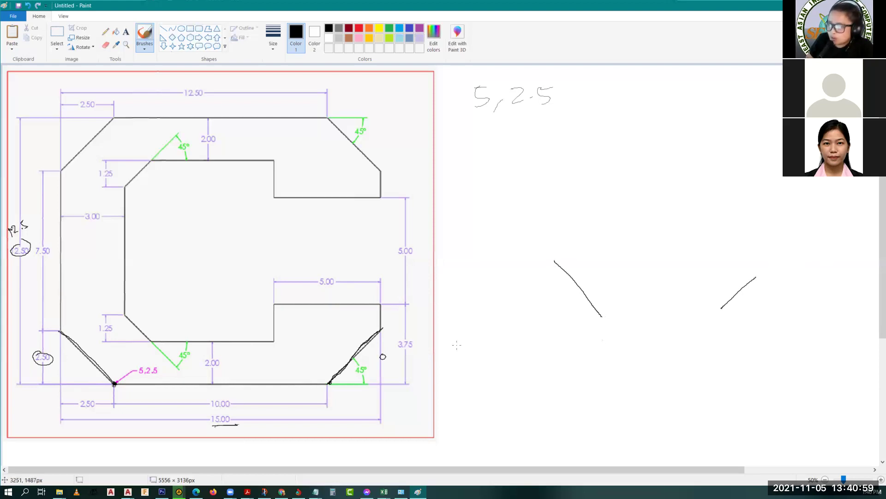
# Step: Circle the lower-right 45° label and draw a vertical line on the blank right side
pyautogui.moveTo(371, 362); pyautogui.dragTo(366, 361)
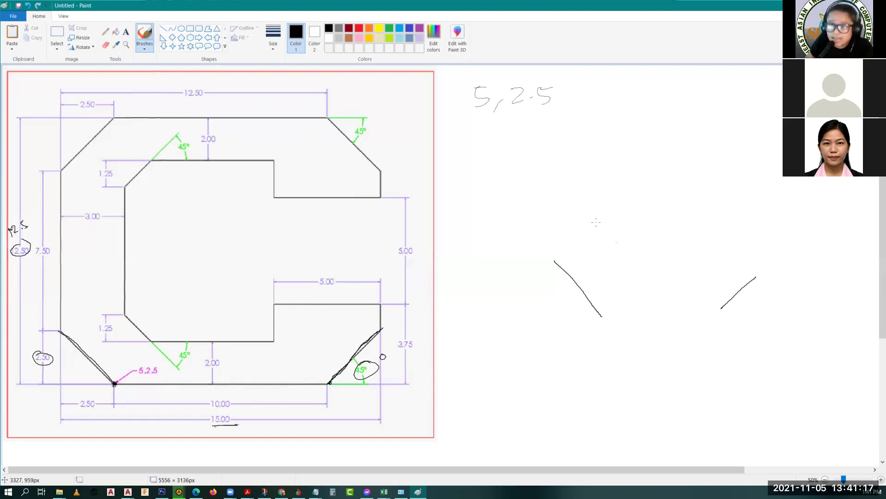
pyautogui.moveTo(641, 132); pyautogui.dragTo(645, 181)
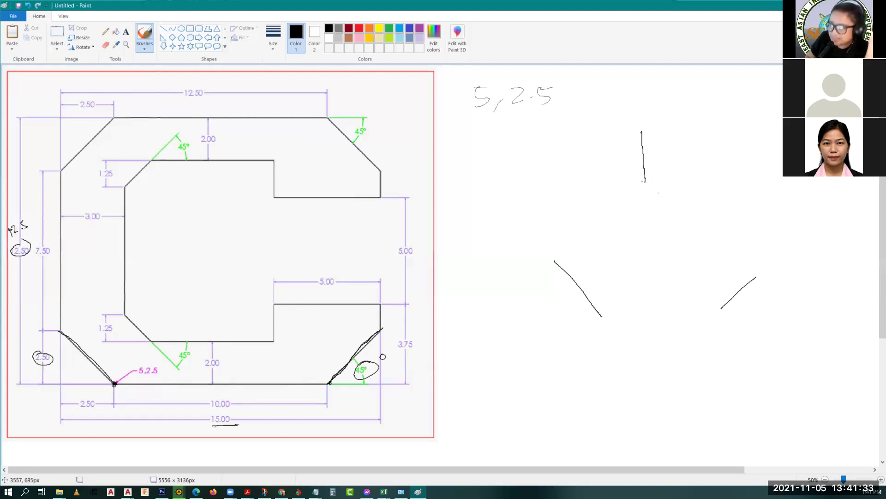
# Step: Sketch two L shapes, each with a right-angle mark labelled 90
pyautogui.moveTo(644, 182); pyautogui.dragTo(689, 181)
pyautogui.moveTo(588, 136); pyautogui.dragTo(534, 192)
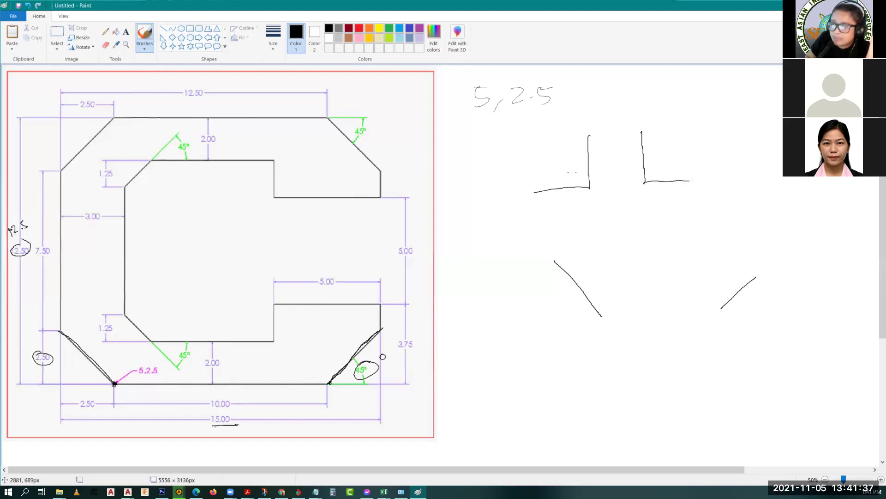
pyautogui.moveTo(589, 172)
pyautogui.mouseDown()
pyautogui.moveTo(576, 187)
pyautogui.moveTo(558, 177)
pyautogui.mouseUp()
pyautogui.moveTo(567, 169); pyautogui.dragTo(566, 169)
pyautogui.moveTo(645, 169)
pyautogui.mouseDown()
pyautogui.moveTo(660, 181)
pyautogui.moveTo(658, 164)
pyautogui.mouseUp()
pyautogui.moveTo(670, 156); pyautogui.dragTo(669, 156)
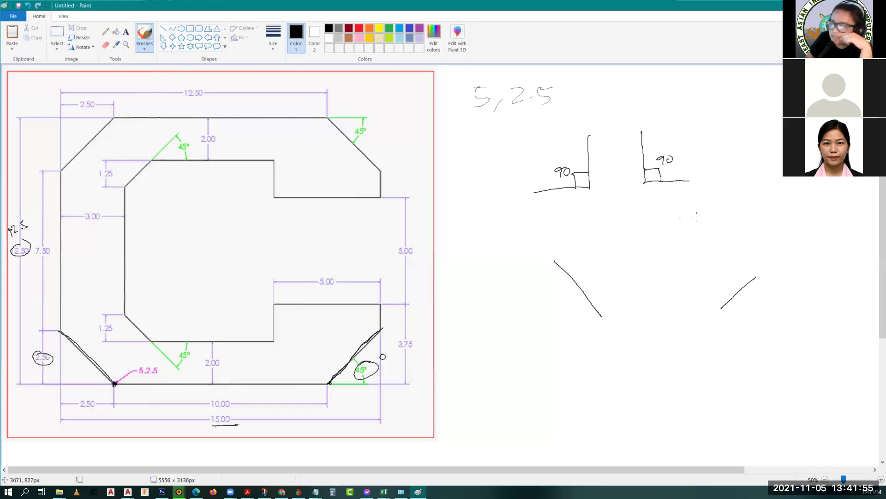
# Step: Extend the right L's lines and close the left L into a triangle with angle marks
pyautogui.moveTo(689, 181); pyautogui.dragTo(705, 181)
pyautogui.moveTo(641, 146); pyautogui.dragTo(644, 183)
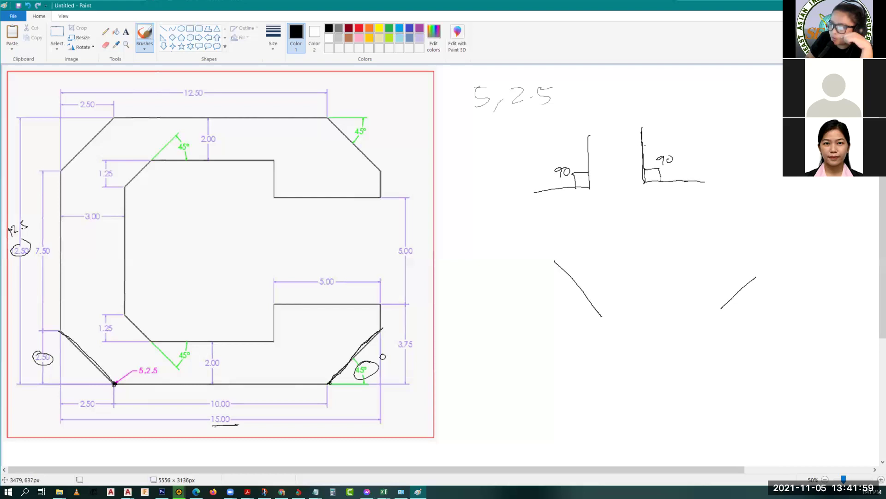
pyautogui.moveTo(633, 148)
pyautogui.mouseDown()
pyautogui.moveTo(651, 148)
pyautogui.moveTo(679, 188)
pyautogui.mouseUp()
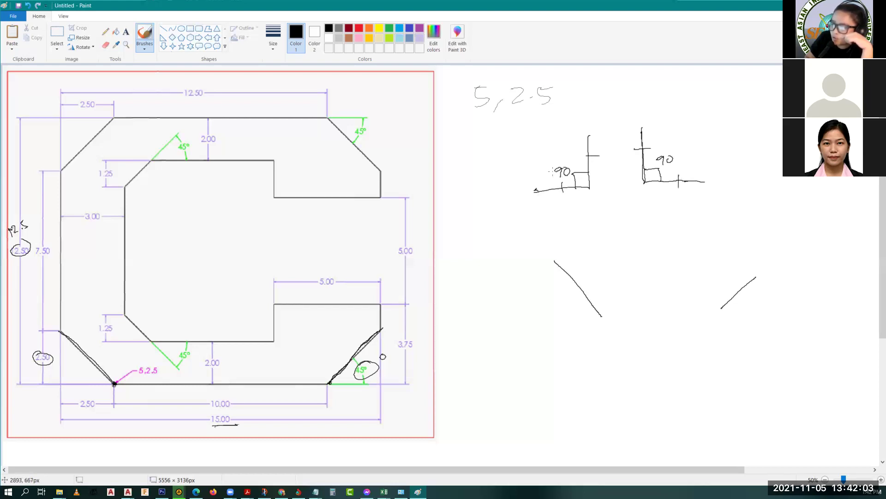
pyautogui.moveTo(534, 191); pyautogui.dragTo(594, 132)
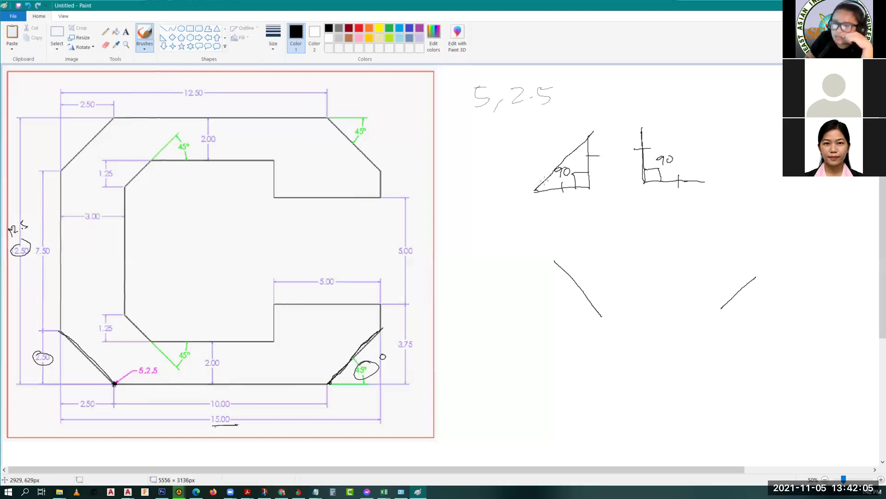
pyautogui.moveTo(546, 181); pyautogui.dragTo(550, 186)
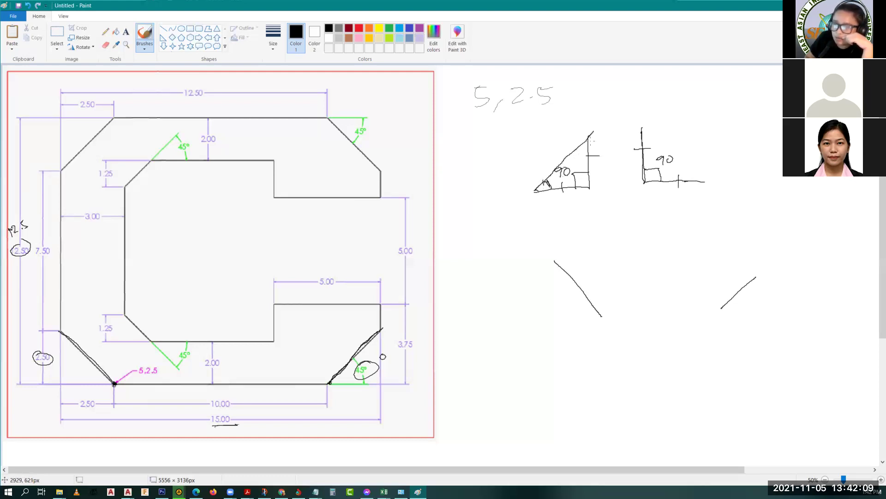
pyautogui.moveTo(583, 146); pyautogui.dragTo(587, 151)
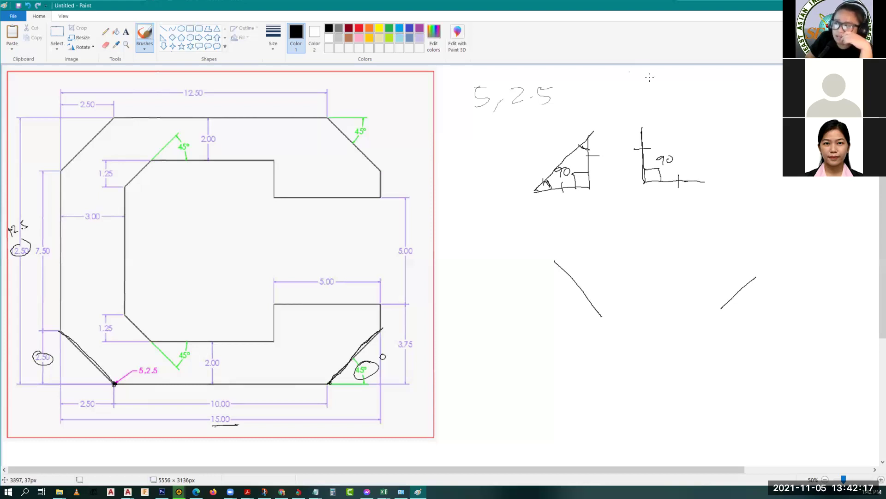
# Step: Write 180 − 90 = 90/2 at top right and darken the triangle's angle marks
pyautogui.moveTo(641, 72)
pyautogui.mouseDown()
pyautogui.moveTo(641, 91)
pyautogui.moveTo(659, 73)
pyautogui.mouseUp()
pyautogui.moveTo(669, 71); pyautogui.dragTo(668, 72)
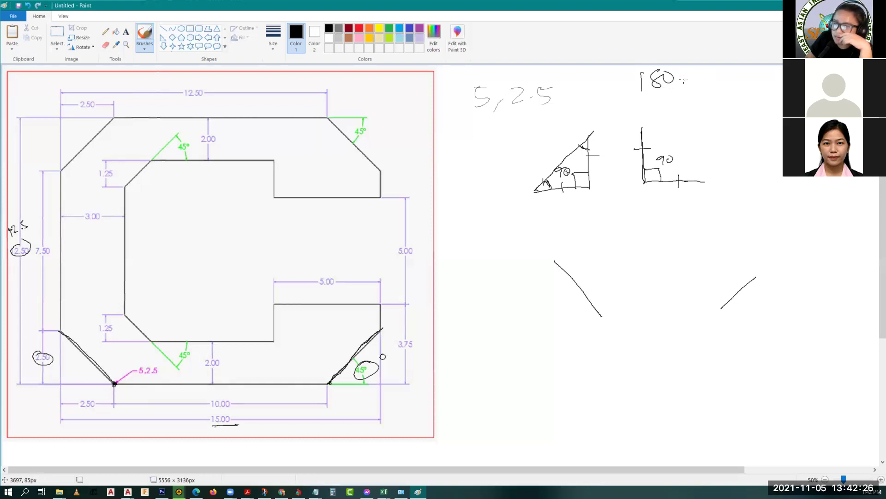
pyautogui.moveTo(684, 79)
pyautogui.mouseDown()
pyautogui.moveTo(766, 86)
pyautogui.moveTo(777, 73)
pyautogui.mouseUp()
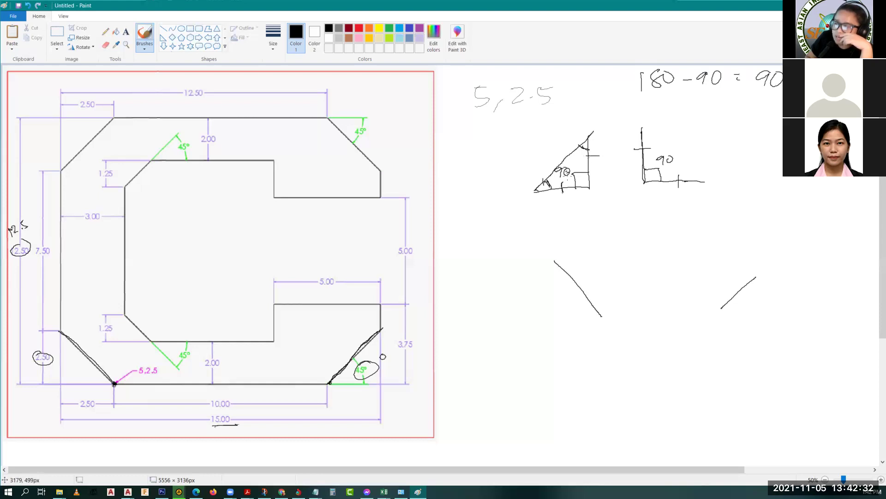
pyautogui.moveTo(586, 155); pyautogui.dragTo(601, 156)
pyautogui.moveTo(542, 179); pyautogui.dragTo(550, 187)
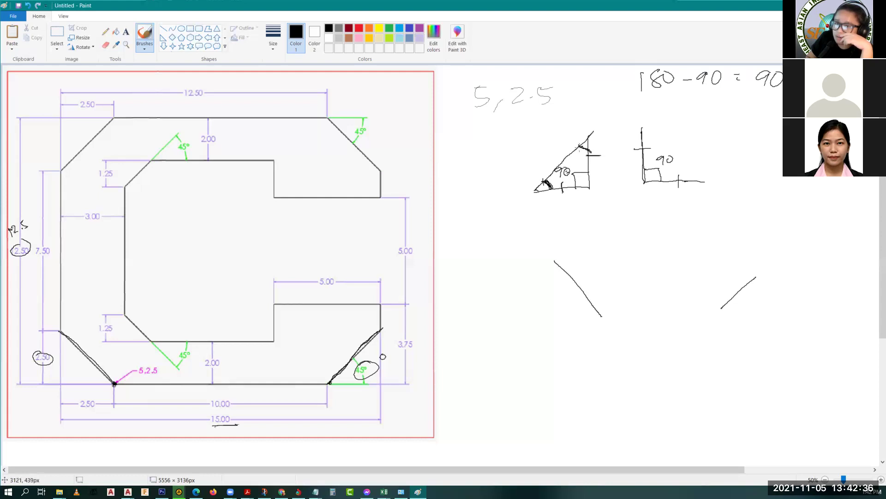
pyautogui.moveTo(580, 147); pyautogui.dragTo(590, 153)
pyautogui.moveTo(751, 88)
pyautogui.mouseDown()
pyautogui.moveTo(783, 87)
pyautogui.moveTo(779, 111)
pyautogui.mouseUp()
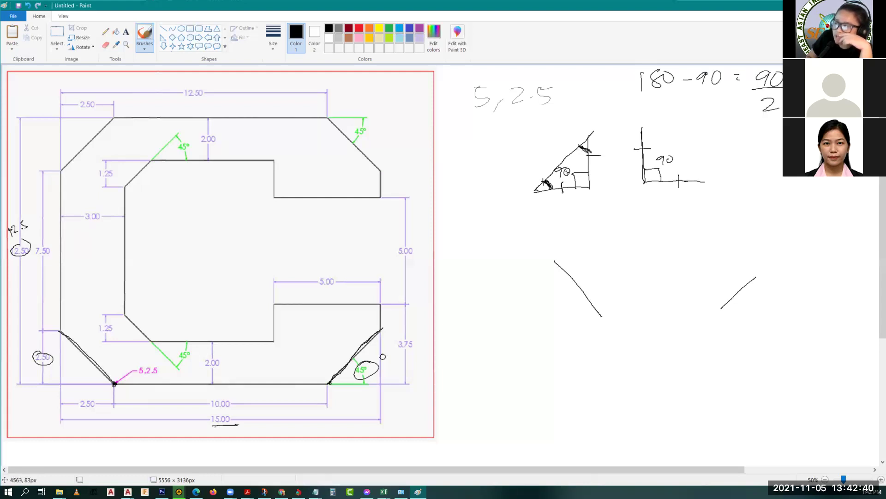
# Step: Label the triangle's corners with θ symbols and close the lower slanted line into a peak
pyautogui.moveTo(583, 128)
pyautogui.mouseDown()
pyautogui.moveTo(580, 139)
pyautogui.moveTo(585, 134)
pyautogui.mouseUp()
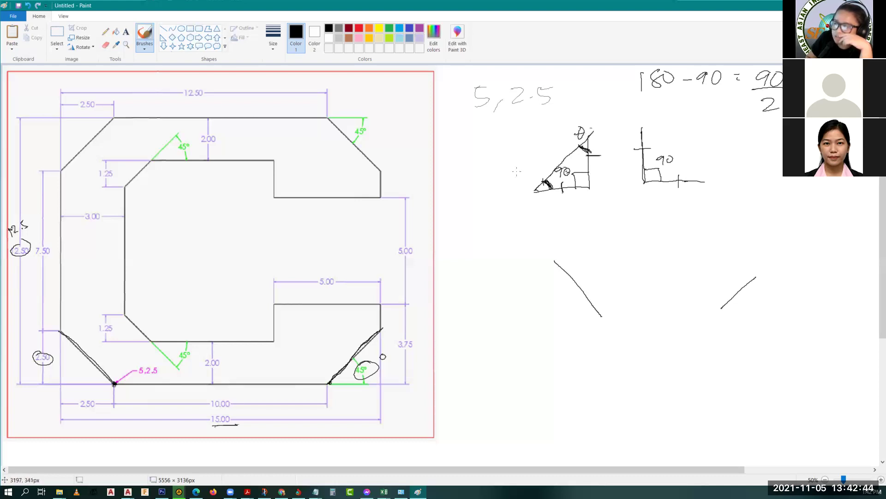
pyautogui.moveTo(519, 174)
pyautogui.mouseDown()
pyautogui.moveTo(514, 181)
pyautogui.moveTo(524, 180)
pyautogui.mouseUp()
pyautogui.moveTo(530, 181); pyautogui.dragTo(538, 190)
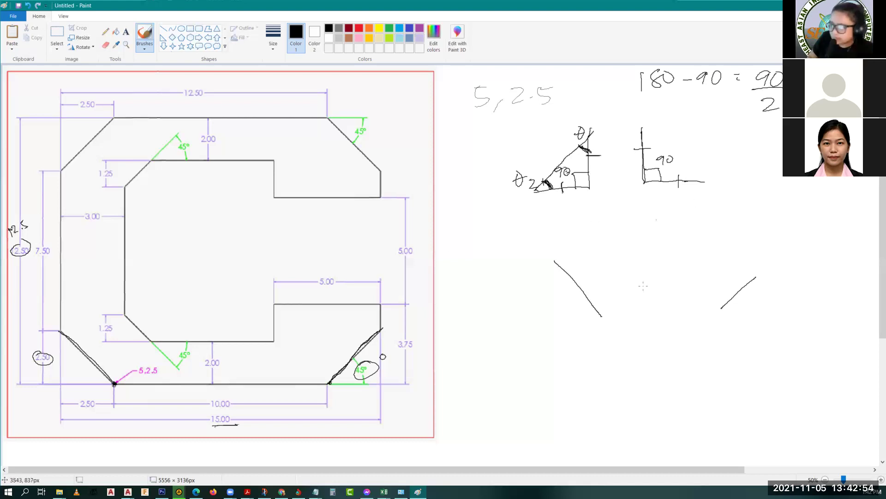
pyautogui.moveTo(554, 257); pyautogui.dragTo(549, 310)
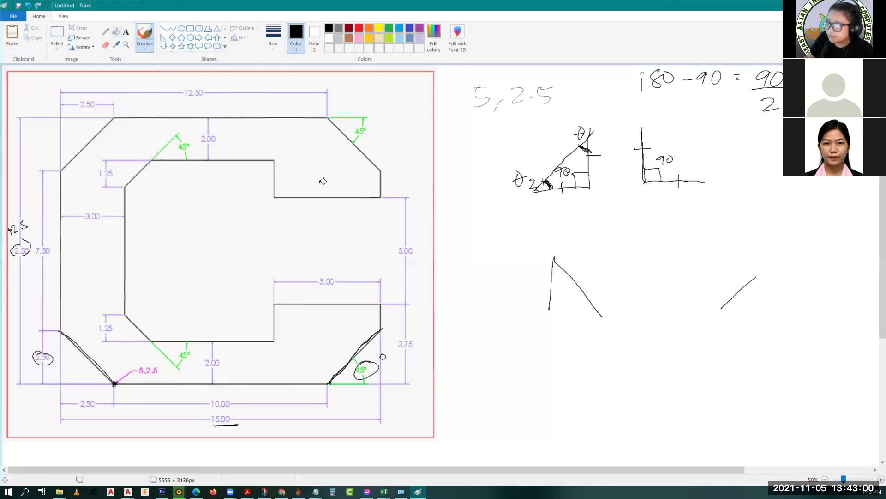
# Step: Select and delete the peak-shaped sketch, returning to the brush
pyautogui.click(116, 31)
pyautogui.click(104, 45)
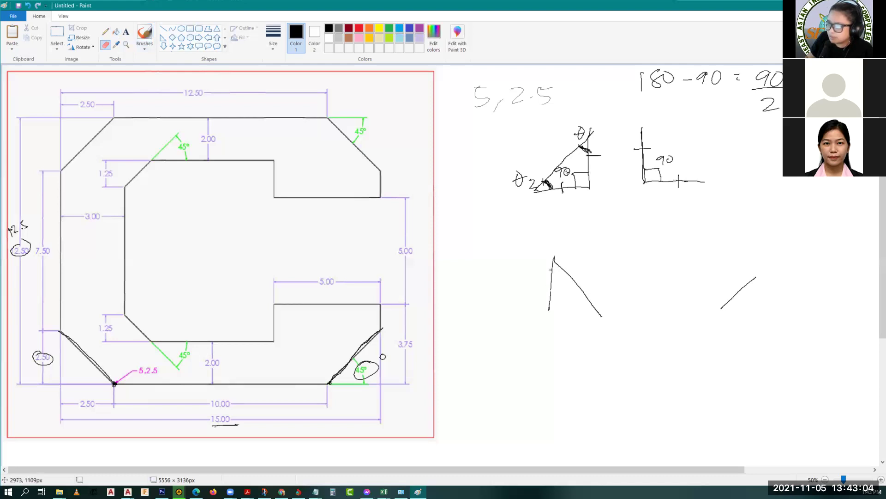
pyautogui.click(57, 37)
pyautogui.moveTo(660, 364); pyautogui.dragTo(490, 220)
pyautogui.press('Delete')
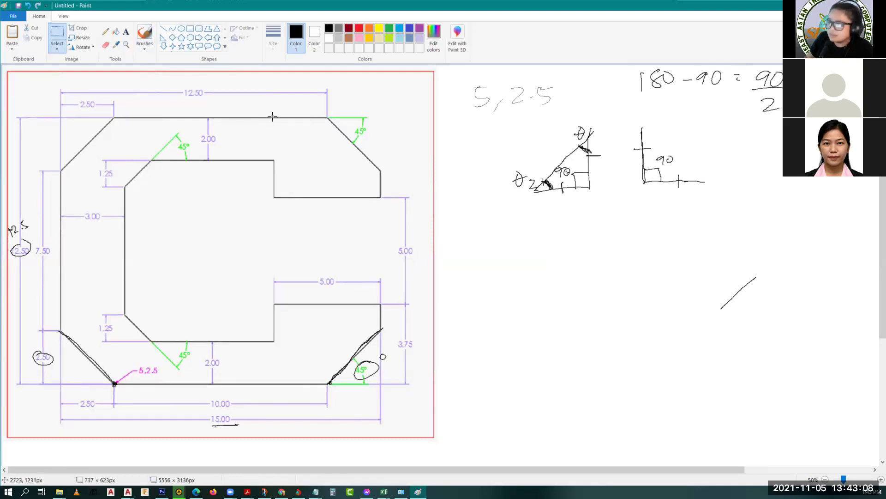
pyautogui.click(144, 37)
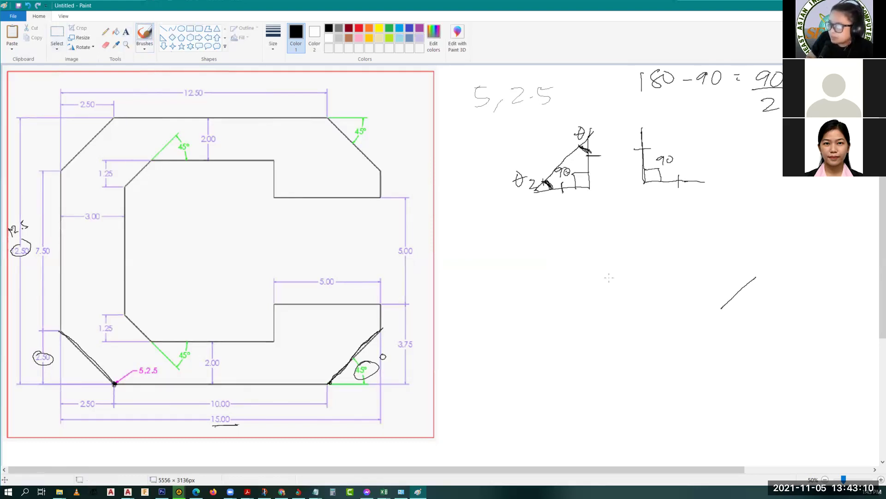
# Step: Redraw the slanted line and add a vertical dimension labelled 2.5
pyautogui.moveTo(514, 272); pyautogui.dragTo(600, 357)
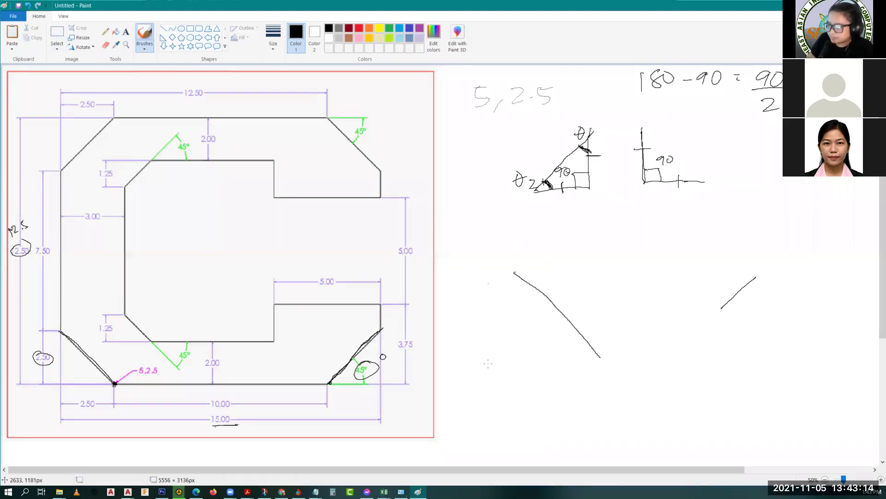
pyautogui.moveTo(488, 277); pyautogui.dragTo(468, 277)
pyautogui.moveTo(471, 369); pyautogui.dragTo(487, 369)
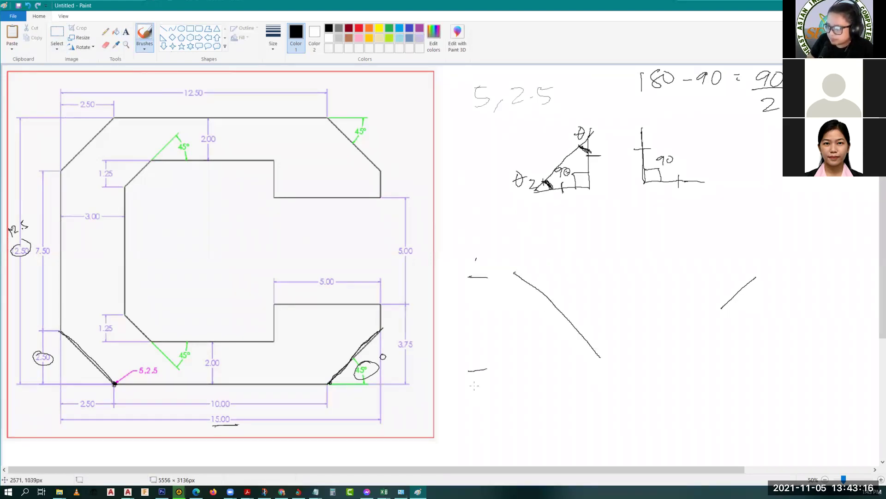
pyautogui.moveTo(475, 259); pyautogui.dragTo(480, 407)
pyautogui.moveTo(480, 273); pyautogui.dragTo(471, 283)
pyautogui.moveTo(452, 319); pyautogui.dragTo(468, 326)
pyautogui.moveTo(476, 317); pyautogui.dragTo(465, 329)
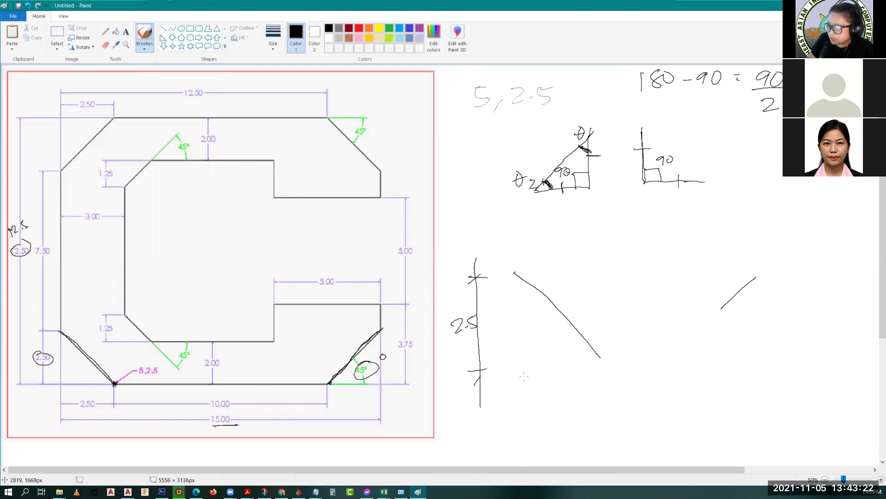
# Step: Add a ticked horizontal dimension line labelled 2.5 beneath the slanted line
pyautogui.moveTo(519, 380); pyautogui.dragTo(524, 380)
pyautogui.moveTo(608, 365); pyautogui.dragTo(607, 379)
pyautogui.moveTo(619, 372)
pyautogui.mouseDown()
pyautogui.moveTo(520, 380)
pyautogui.moveTo(521, 389)
pyautogui.mouseUp()
pyautogui.moveTo(615, 368); pyautogui.dragTo(604, 377)
pyautogui.moveTo(522, 377); pyautogui.dragTo(520, 389)
pyautogui.moveTo(550, 387); pyautogui.dragTo(568, 390)
pyautogui.moveTo(585, 386); pyautogui.dragTo(574, 394)
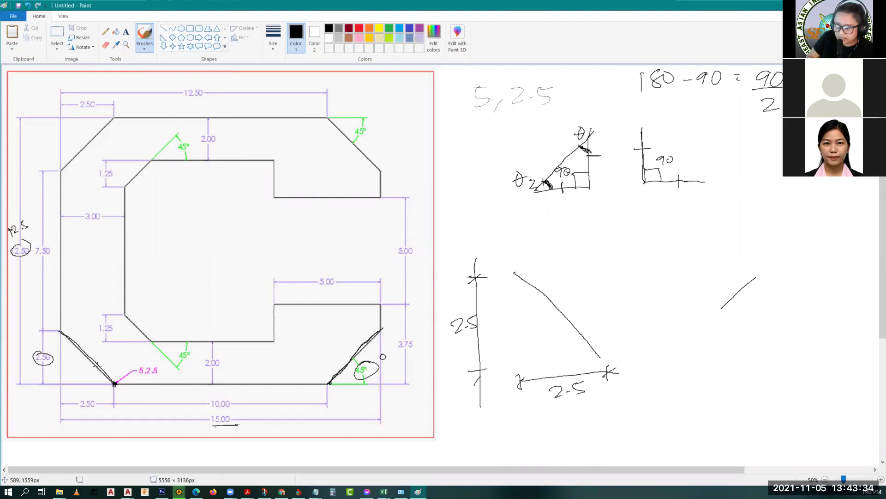
# Step: Label the lower-left chamfer angle 45, scribble out the horizontal label, and draw a base line
pyautogui.moveTo(98, 365)
pyautogui.mouseDown()
pyautogui.moveTo(95, 393)
pyautogui.moveTo(75, 377)
pyautogui.mouseUp()
pyautogui.moveTo(74, 371); pyautogui.dragTo(74, 382)
pyautogui.moveTo(86, 372)
pyautogui.mouseDown()
pyautogui.moveTo(79, 381)
pyautogui.moveTo(85, 368)
pyautogui.mouseUp()
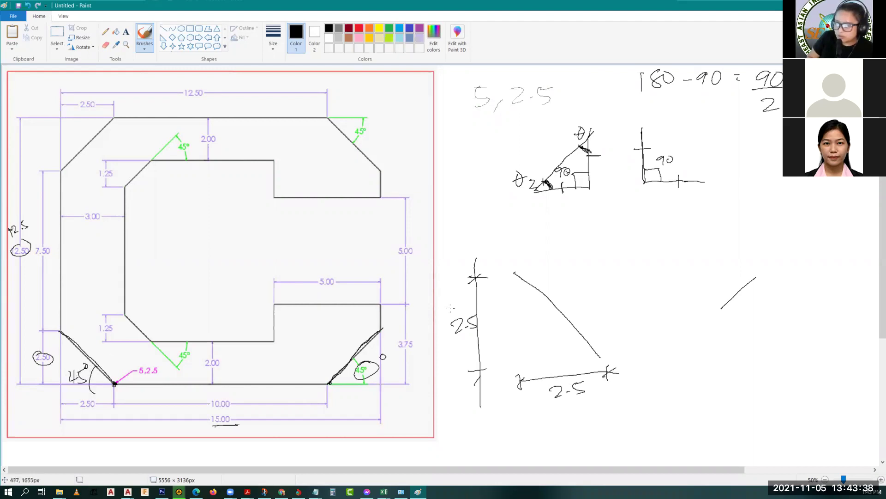
pyautogui.moveTo(545, 387); pyautogui.dragTo(596, 393)
pyautogui.moveTo(534, 356); pyautogui.dragTo(641, 358)
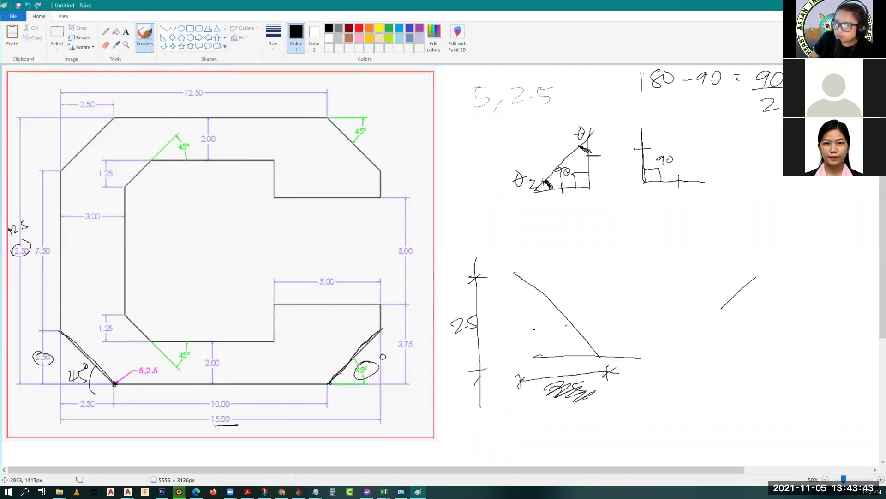
# Step: Mark and circle a 45° angle inside the triangle, extending its base line left
pyautogui.moveTo(531, 323); pyautogui.dragTo(536, 344)
pyautogui.moveTo(542, 325); pyautogui.dragTo(546, 342)
pyautogui.moveTo(569, 325); pyautogui.dragTo(558, 355)
pyautogui.moveTo(549, 315); pyautogui.dragTo(550, 316)
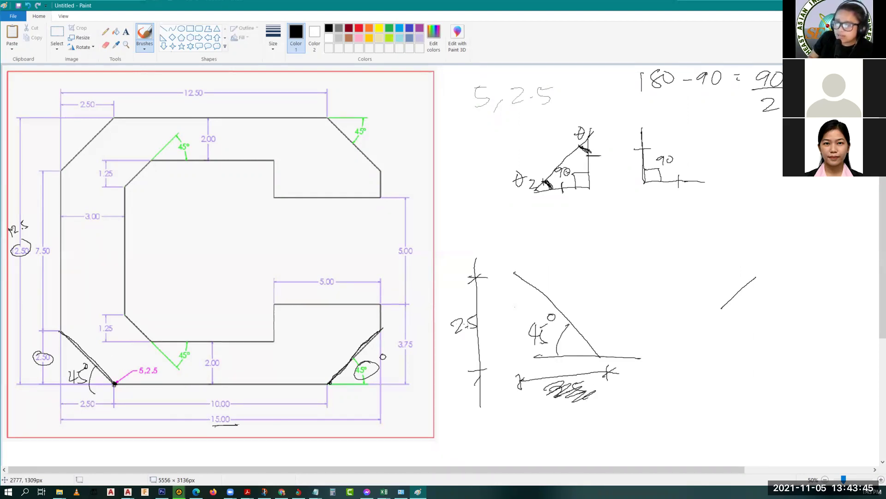
pyautogui.moveTo(507, 359)
pyautogui.mouseDown()
pyautogui.moveTo(584, 356)
pyautogui.moveTo(504, 362)
pyautogui.mouseUp()
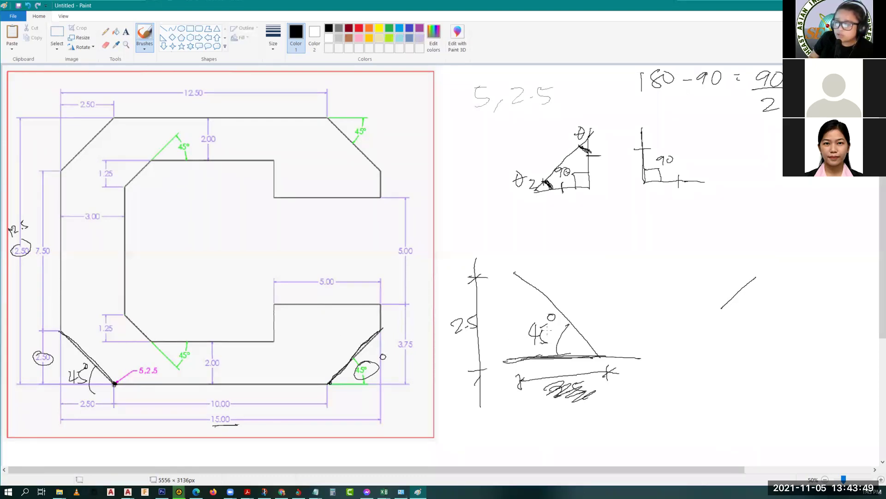
pyautogui.moveTo(547, 318)
pyautogui.mouseDown()
pyautogui.moveTo(535, 351)
pyautogui.moveTo(545, 323)
pyautogui.mouseUp()
# Step: Underline the vertical 2.5, write 2.5 after the equals sign, and circle the lower-right 45° label
pyautogui.moveTo(463, 336)
pyautogui.mouseDown()
pyautogui.moveTo(488, 330)
pyautogui.moveTo(445, 338)
pyautogui.mouseUp()
pyautogui.moveTo(535, 372); pyautogui.dragTo(569, 374)
pyautogui.moveTo(585, 362); pyautogui.dragTo(579, 371)
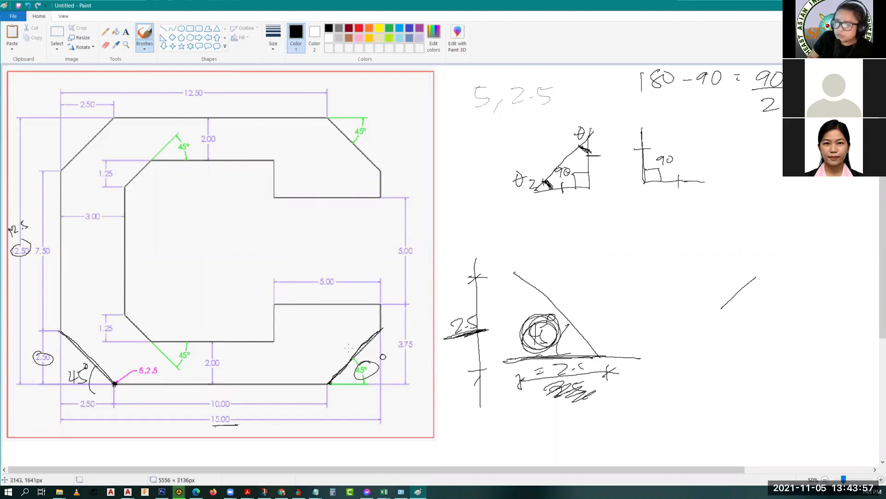
pyautogui.moveTo(362, 368); pyautogui.dragTo(367, 373)
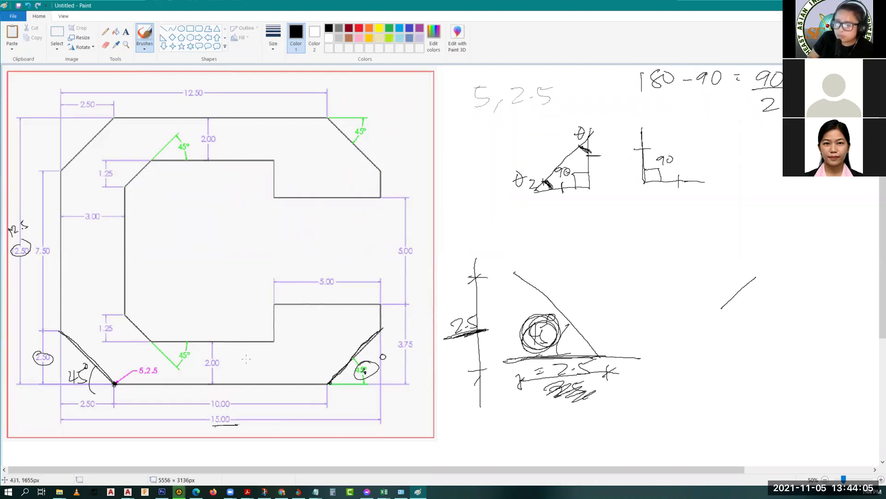
pyautogui.moveTo(370, 375); pyautogui.dragTo(369, 369)
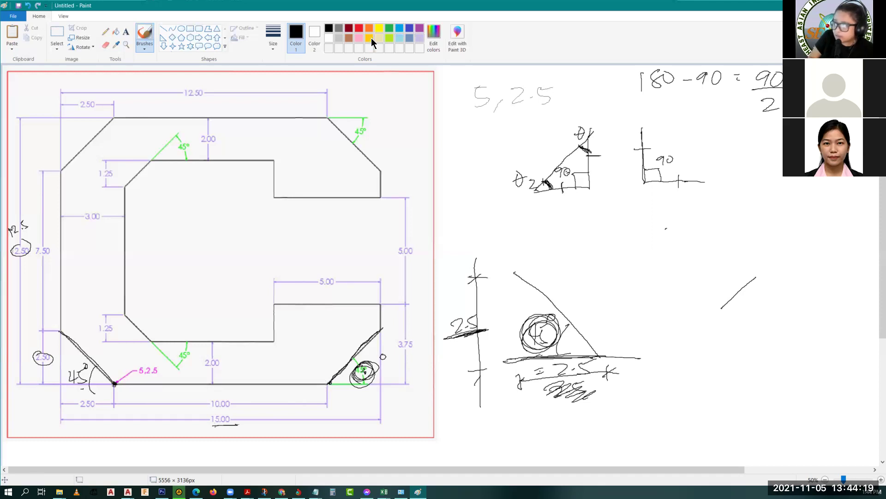
# Step: In red, circle the lower-right chamfer corner and write @2.5<45 beside the sketches
pyautogui.click(359, 28)
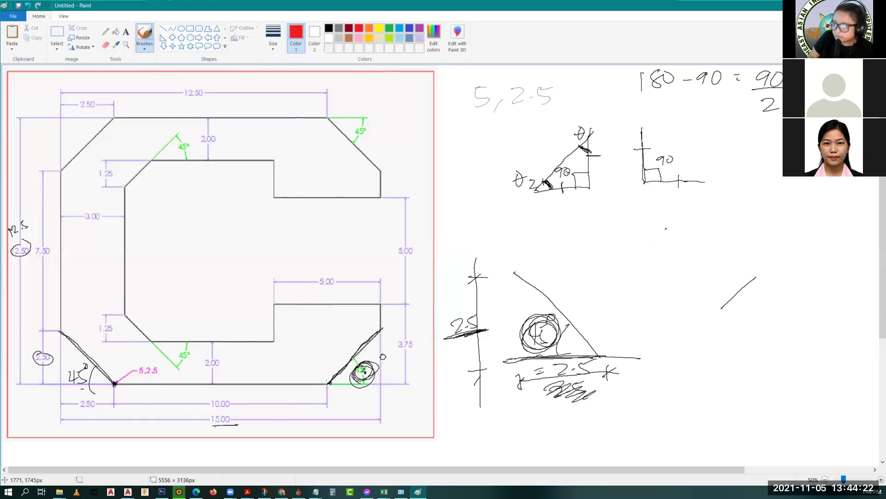
pyautogui.moveTo(330, 382); pyautogui.dragTo(382, 327)
pyautogui.moveTo(647, 224)
pyautogui.mouseDown()
pyautogui.moveTo(636, 230)
pyautogui.moveTo(651, 217)
pyautogui.mouseUp()
pyautogui.moveTo(667, 222); pyautogui.dragTo(697, 235)
pyautogui.moveTo(744, 214); pyautogui.dragTo(749, 236)
pyautogui.moveTo(779, 212)
pyautogui.mouseDown()
pyautogui.moveTo(786, 230)
pyautogui.moveTo(778, 242)
pyautogui.mouseUp()
pyautogui.moveTo(805, 217); pyautogui.dragTo(785, 240)
# Step: Circle the 2.5 in the red note and trace the lower-right chamfer line in red
pyautogui.moveTo(720, 205); pyautogui.dragTo(729, 247)
pyautogui.moveTo(720, 203); pyautogui.dragTo(736, 217)
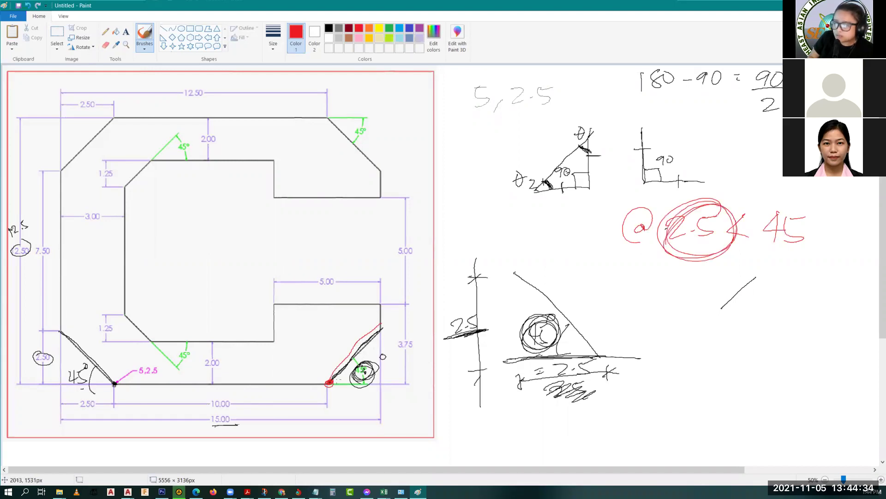
pyautogui.moveTo(347, 366); pyautogui.dragTo(380, 332)
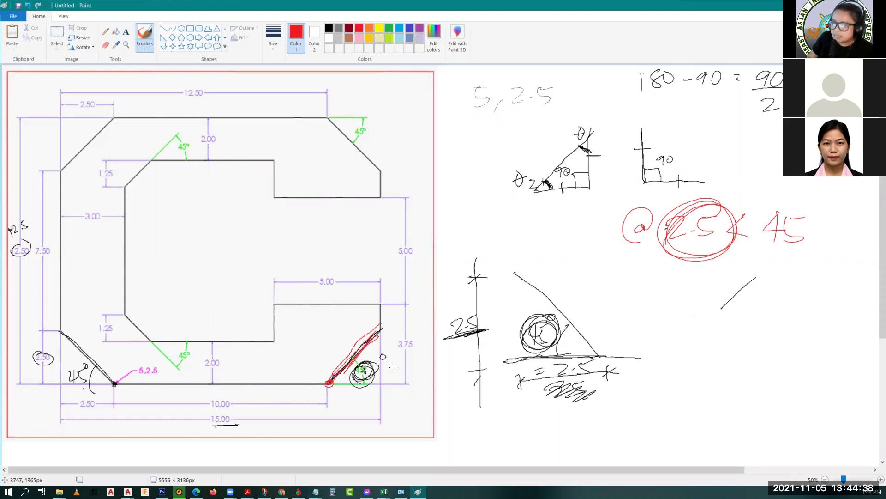
# Step: Thicken the red chamfer mark and write d = √((2.5)² + (2.5)²)
pyautogui.moveTo(335, 373); pyautogui.dragTo(343, 372)
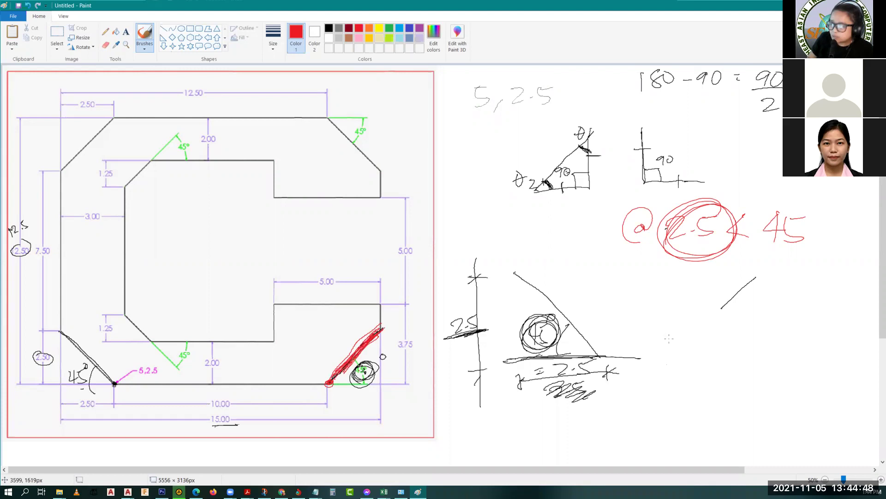
pyautogui.moveTo(672, 339); pyautogui.dragTo(678, 364)
pyautogui.moveTo(686, 333); pyautogui.dragTo(698, 343)
pyautogui.moveTo(813, 298); pyautogui.dragTo(854, 299)
pyautogui.moveTo(753, 326); pyautogui.dragTo(784, 344)
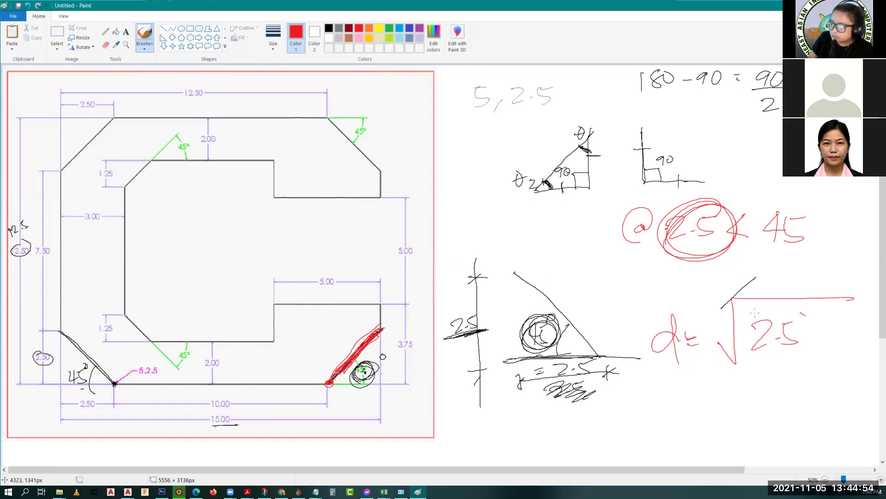
pyautogui.moveTo(812, 314); pyautogui.dragTo(807, 355)
pyautogui.moveTo(818, 310); pyautogui.dragTo(831, 355)
pyautogui.moveTo(826, 339)
pyautogui.mouseDown()
pyautogui.moveTo(841, 339)
pyautogui.moveTo(847, 353)
pyautogui.mouseUp()
pyautogui.moveTo(852, 326); pyautogui.dragTo(869, 349)
pyautogui.moveTo(875, 319); pyautogui.dragTo(878, 351)
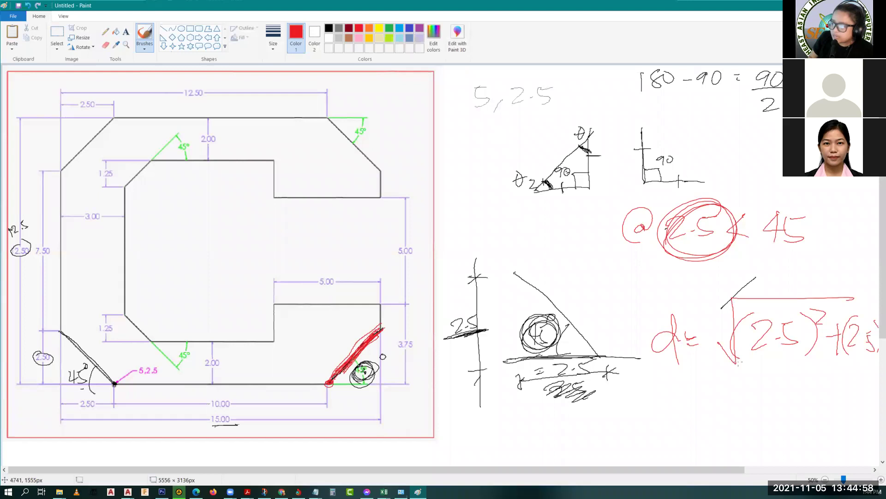
# Step: Write 25 = below the formula, arrow it to the circled 2.5, and underline that 2.5
pyautogui.moveTo(631, 387); pyautogui.dragTo(660, 404)
pyautogui.moveTo(688, 393); pyautogui.dragTo(704, 398)
pyautogui.moveTo(648, 286); pyautogui.dragTo(633, 410)
pyautogui.moveTo(649, 287)
pyautogui.mouseDown()
pyautogui.moveTo(691, 281)
pyautogui.moveTo(678, 260)
pyautogui.mouseUp()
pyautogui.moveTo(660, 284); pyautogui.dragTo(691, 282)
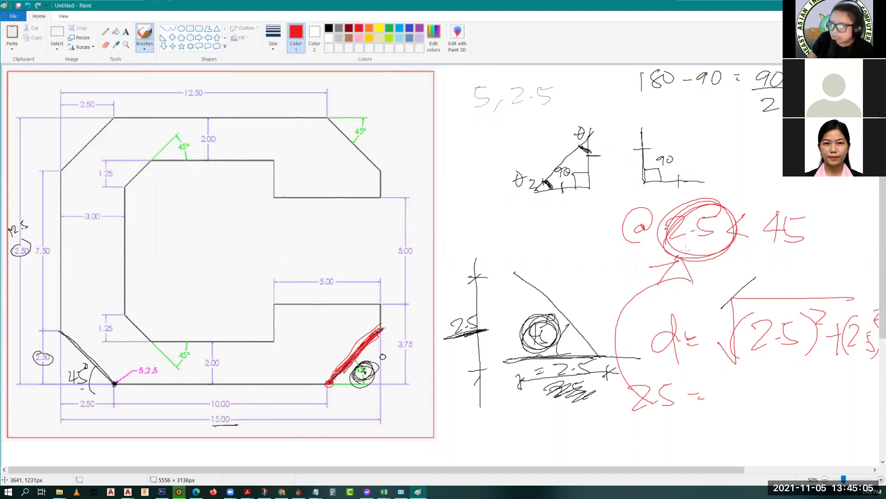
pyautogui.moveTo(667, 243); pyautogui.dragTo(731, 236)
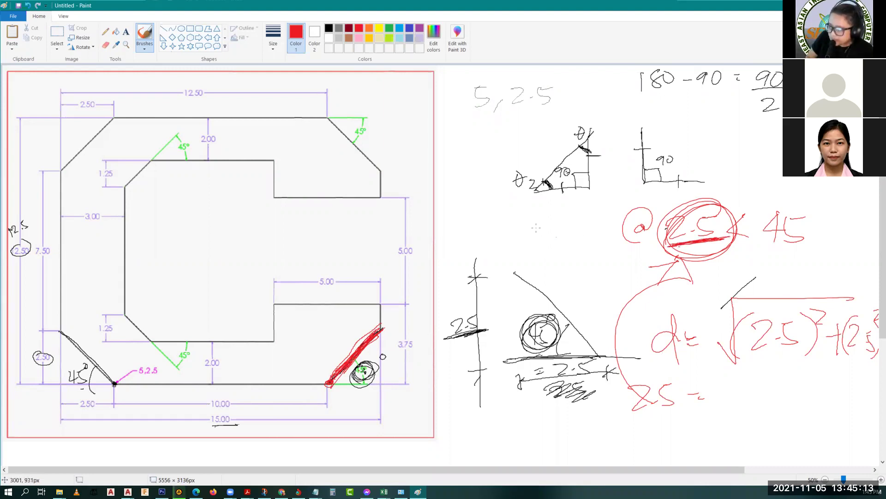
# Step: Draw a diagonal beside the triangle, retrace it in blue, and add a blue vertical through the triangle
pyautogui.moveTo(501, 255); pyautogui.dragTo(571, 199)
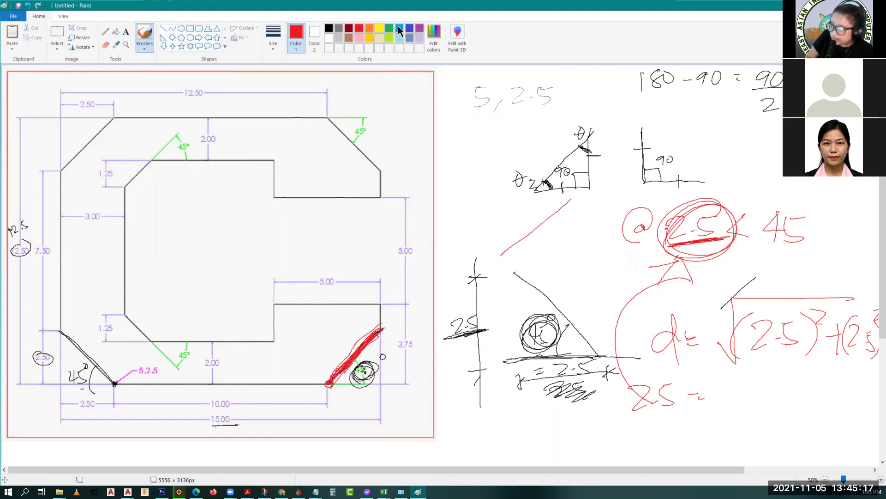
pyautogui.click(412, 31)
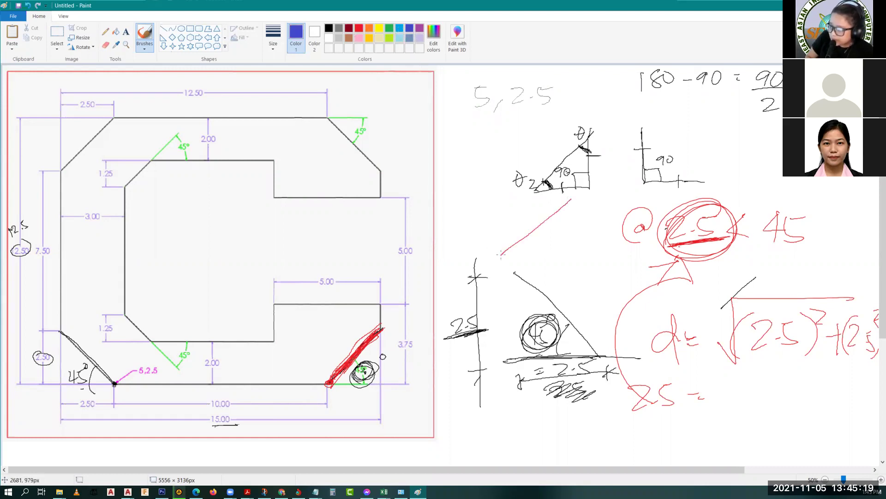
pyautogui.moveTo(501, 254); pyautogui.dragTo(571, 200)
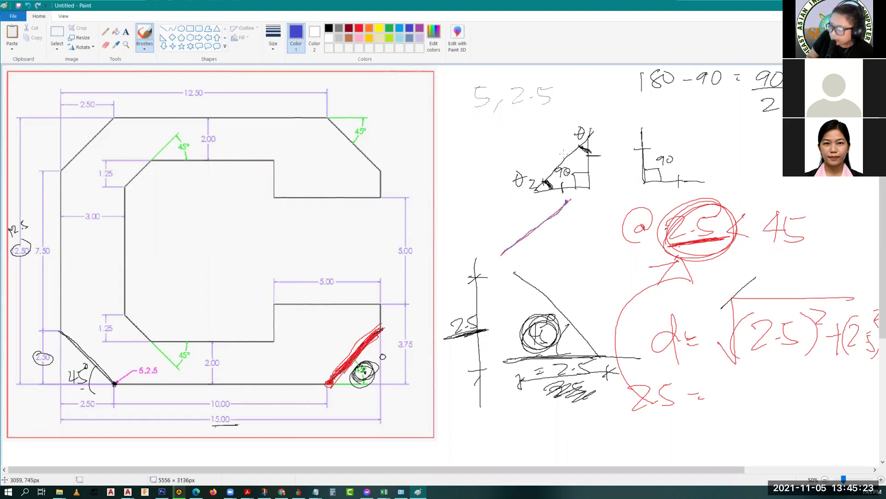
pyautogui.moveTo(564, 151); pyautogui.dragTo(566, 201)
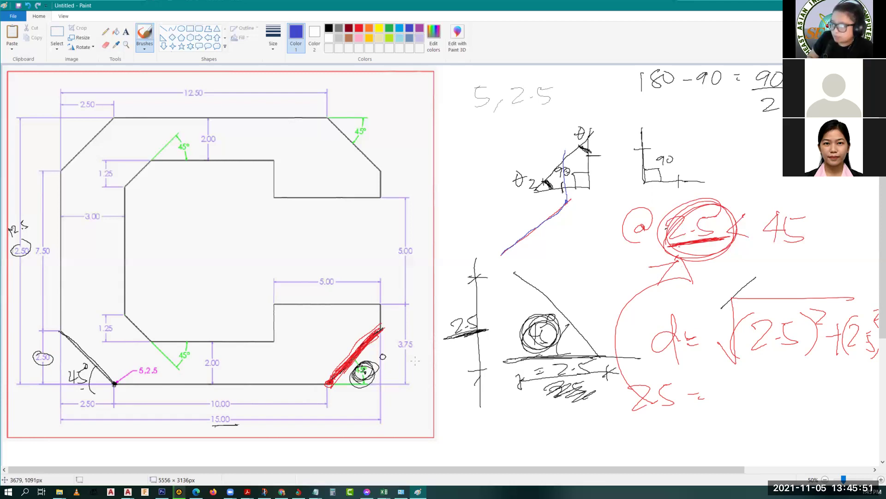
# Step: Stroke in blue along the chamfer's bottom edge, the 3.75 side and the lower-right chamfer line
pyautogui.moveTo(333, 387); pyautogui.dragTo(364, 390)
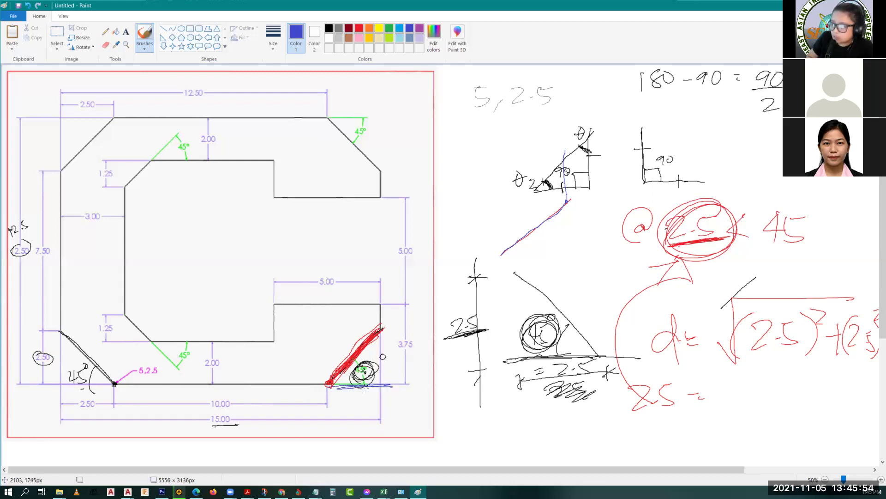
pyautogui.moveTo(395, 330); pyautogui.dragTo(397, 379)
pyautogui.moveTo(392, 331); pyautogui.dragTo(400, 394)
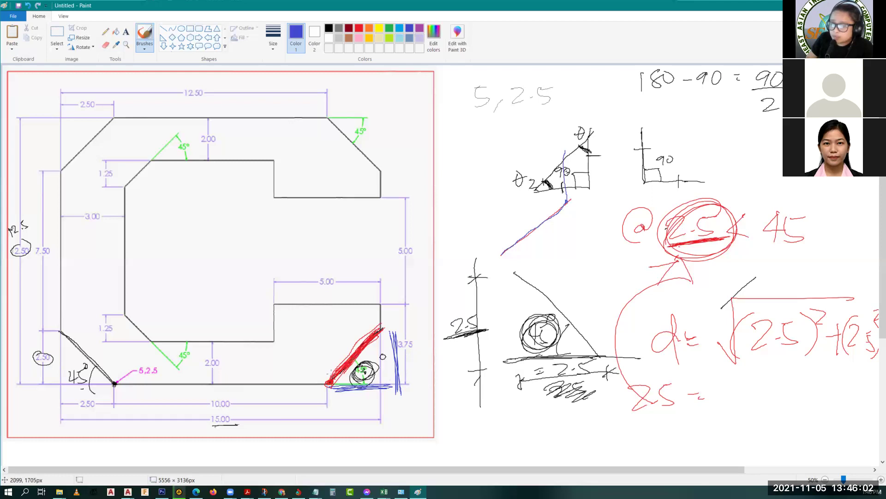
pyautogui.moveTo(331, 377); pyautogui.dragTo(376, 330)
pyautogui.moveTo(328, 379)
pyautogui.mouseDown()
pyautogui.moveTo(355, 350)
pyautogui.moveTo(374, 379)
pyautogui.mouseUp()
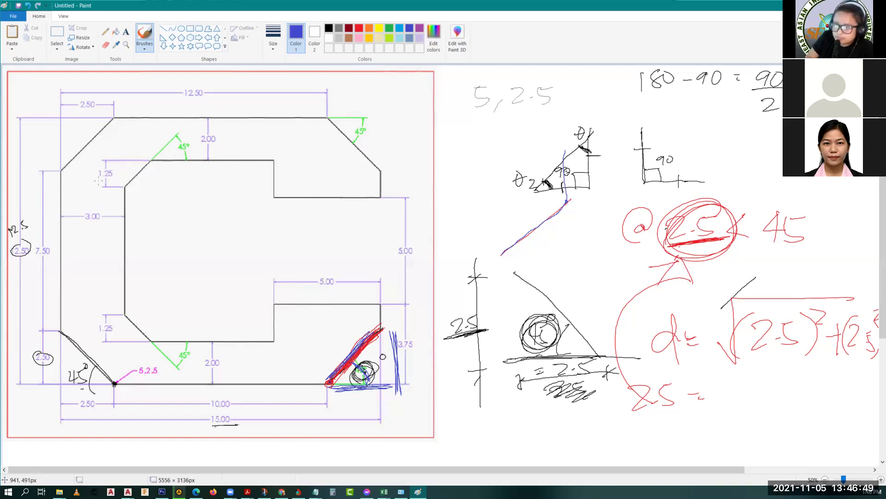
# Step: Cross out the upper 1.25, circle the upper 45° label, and write 1.25 at the upper chamfer
pyautogui.moveTo(100, 177); pyautogui.dragTo(118, 177)
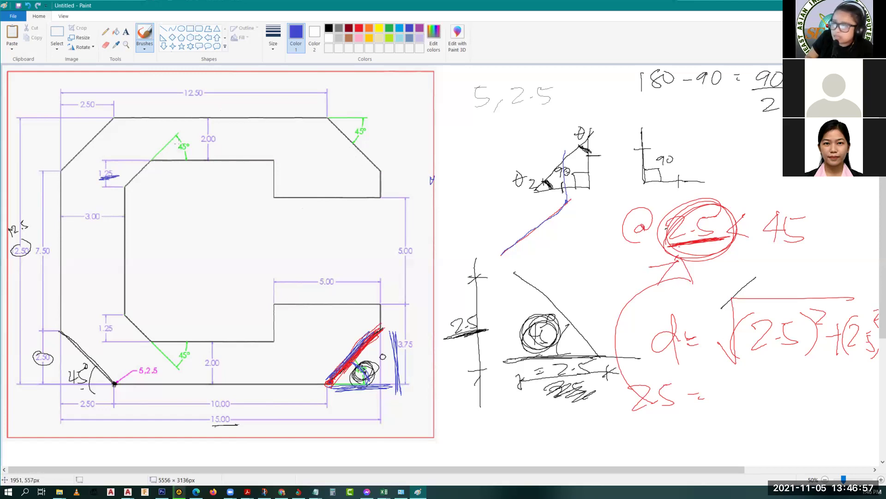
pyautogui.moveTo(191, 148); pyautogui.dragTo(193, 144)
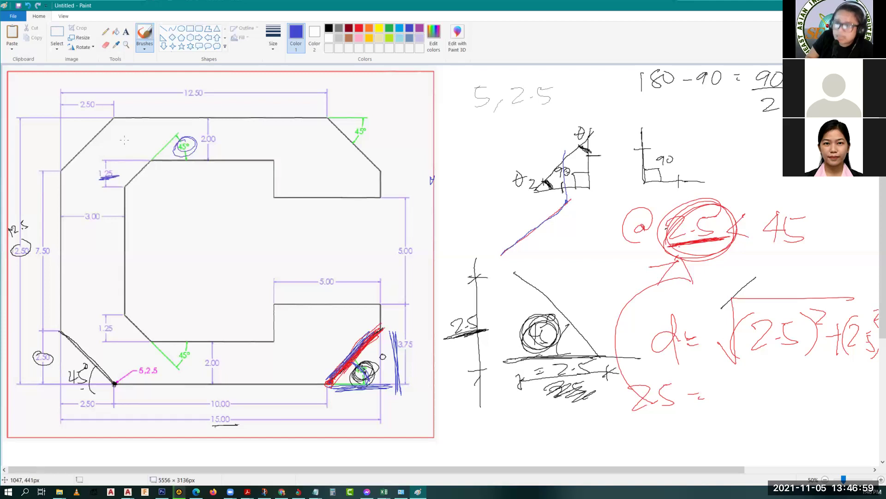
pyautogui.moveTo(123, 134)
pyautogui.mouseDown()
pyautogui.moveTo(124, 149)
pyautogui.moveTo(151, 155)
pyautogui.moveTo(163, 133)
pyautogui.moveTo(135, 124)
pyautogui.mouseUp()
pyautogui.moveTo(146, 117); pyautogui.dragTo(156, 126)
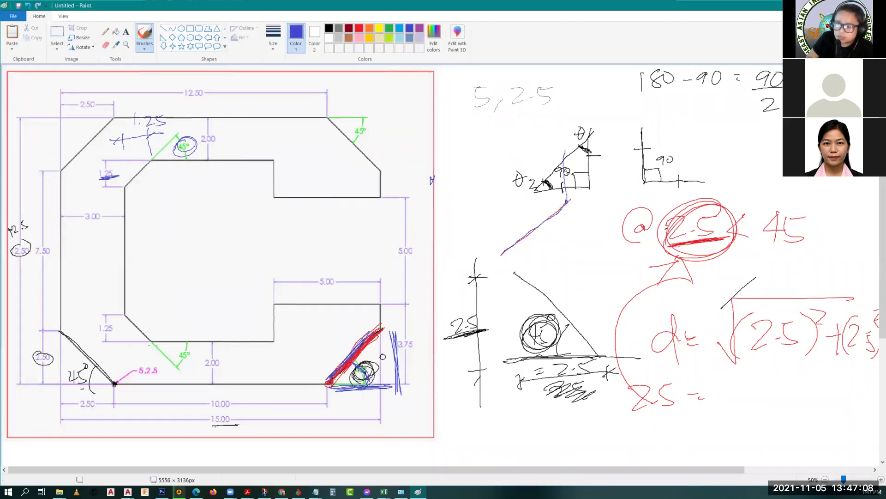
# Step: Write 1.25 at the lower inner chamfer and underline the 15.00 overall width
pyautogui.moveTo(150, 342); pyautogui.dragTo(152, 355)
pyautogui.moveTo(127, 345)
pyautogui.mouseDown()
pyautogui.moveTo(130, 354)
pyautogui.moveTo(165, 347)
pyautogui.moveTo(148, 360)
pyautogui.mouseUp()
pyautogui.moveTo(159, 351); pyautogui.dragTo(153, 359)
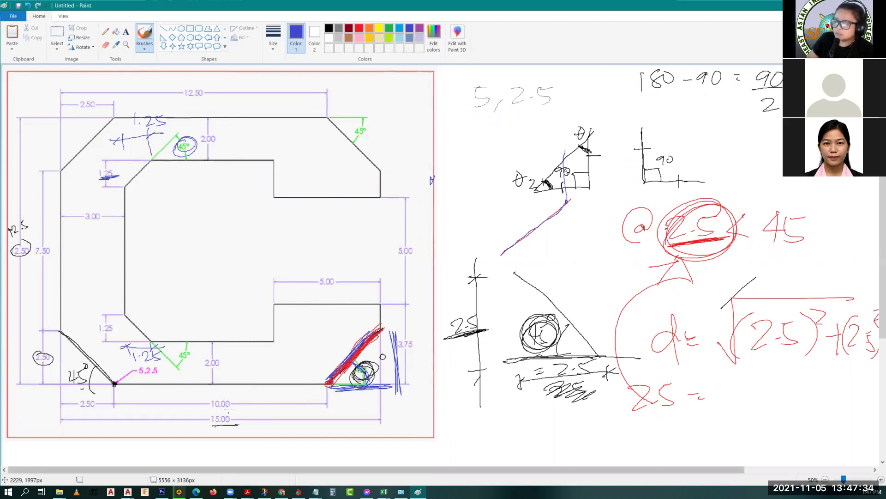
pyautogui.moveTo(210, 426); pyautogui.dragTo(238, 425)
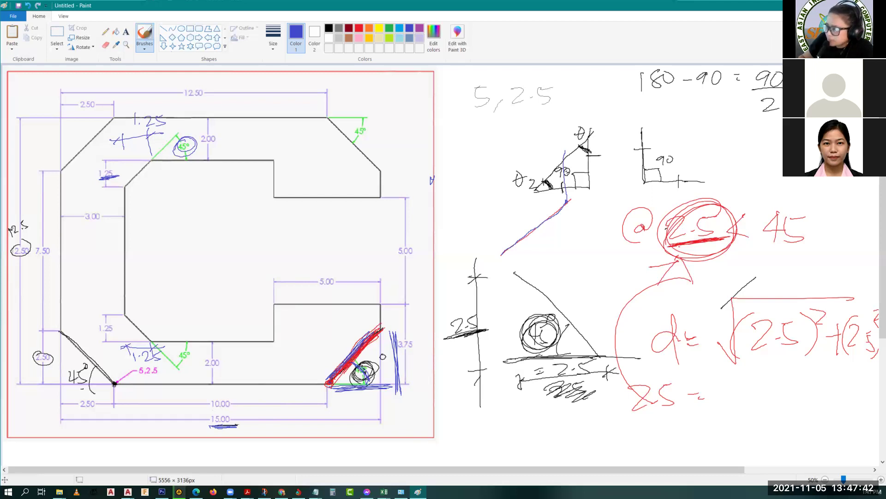
# Step: Return to Drawing1 and start a line with its first point at 5,2.5
pyautogui.hotkey('alt', 'Tab')
pyautogui.click(624, 327)
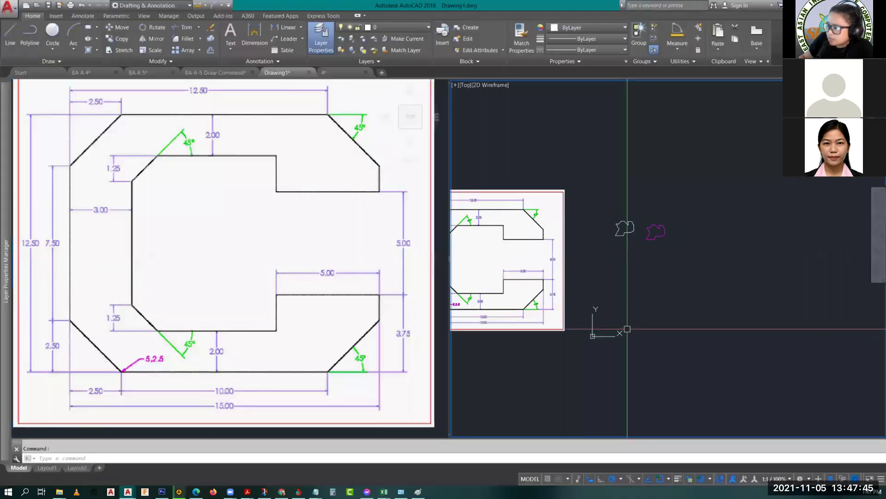
pyautogui.scroll(5, 609, 328)
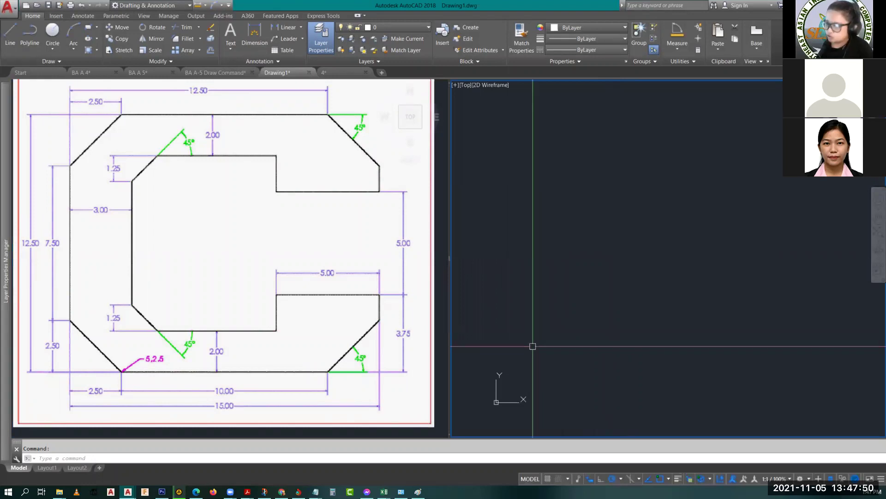
pyautogui.write('l')
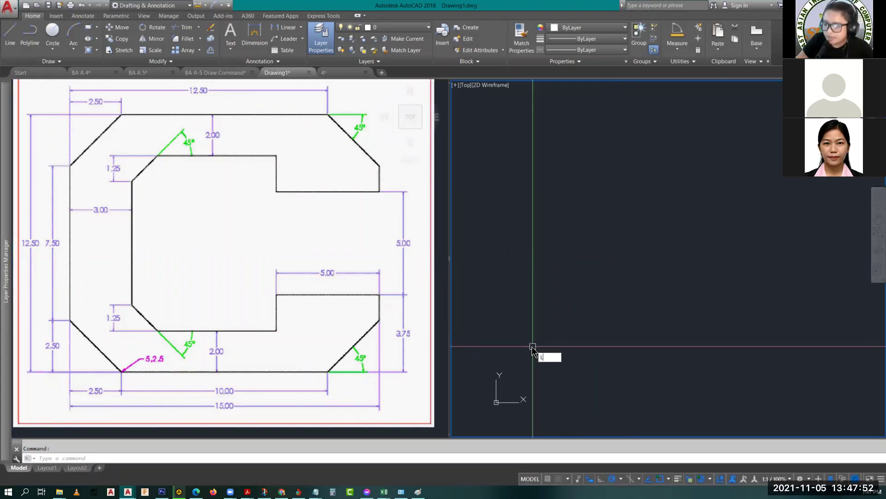
pyautogui.press('Return')
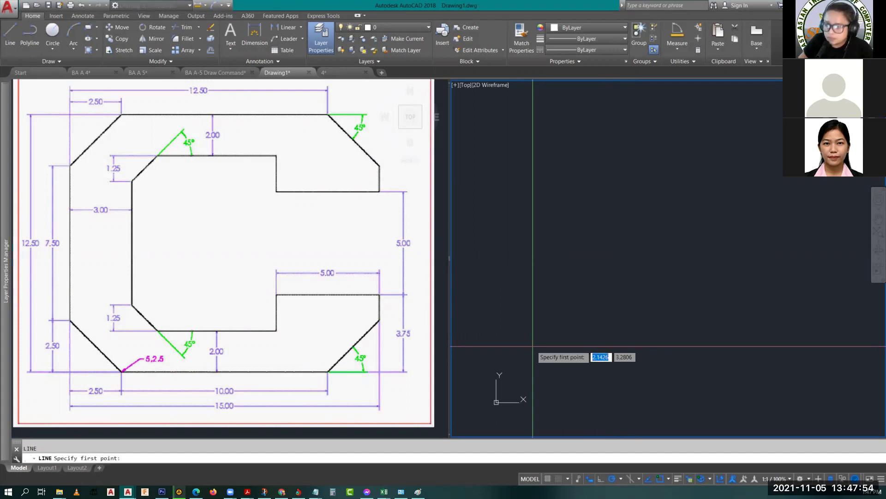
pyautogui.write('5')
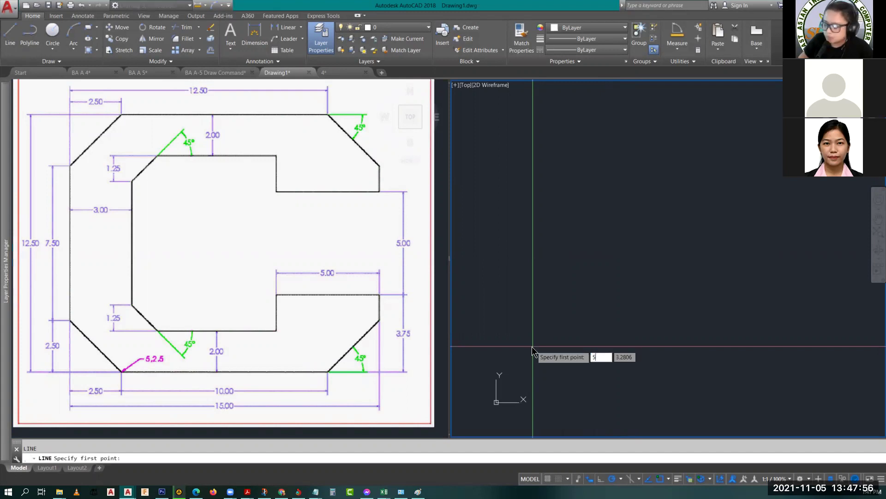
pyautogui.write(',2')
pyautogui.write('.5')
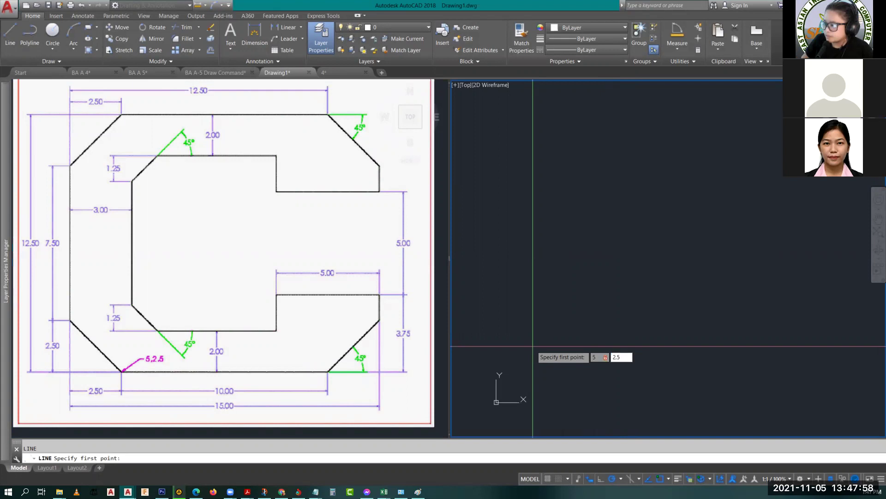
pyautogui.press('Return')
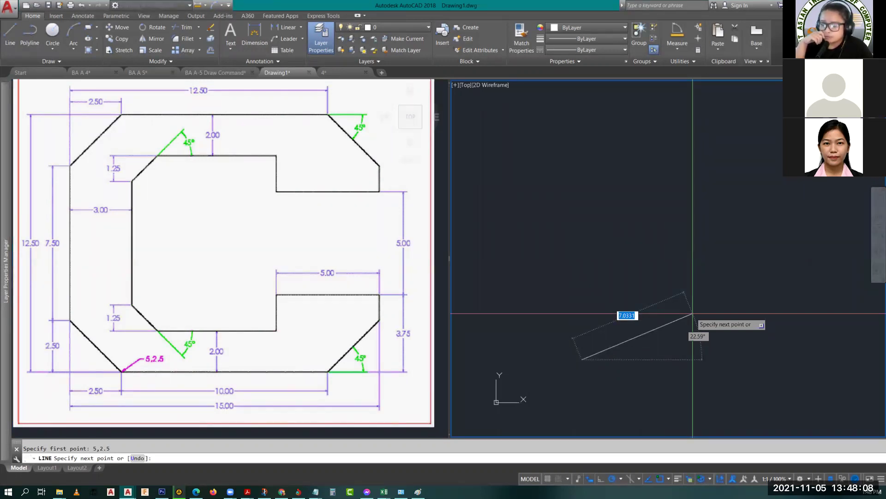
pyautogui.press('F8')
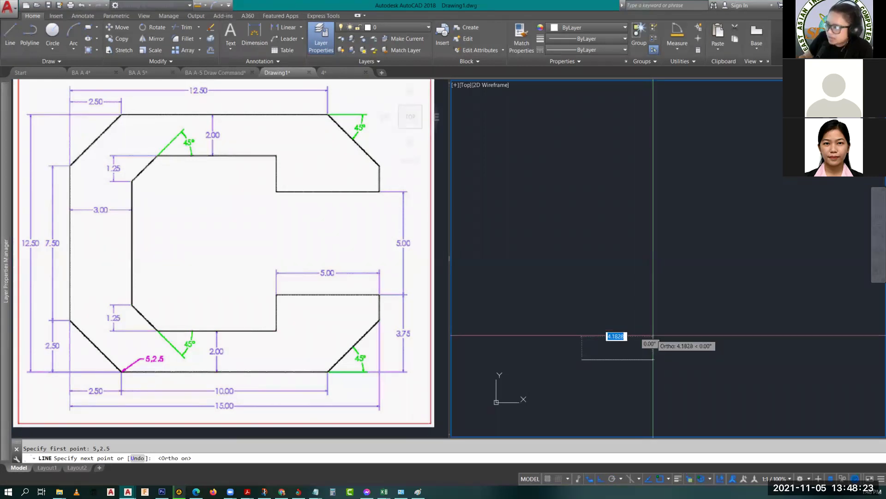
pyautogui.moveTo(683, 287)
pyautogui.mouseDown(button='middle')
pyautogui.moveTo(836, 309)
pyautogui.moveTo(646, 312)
pyautogui.mouseUp(button='middle')
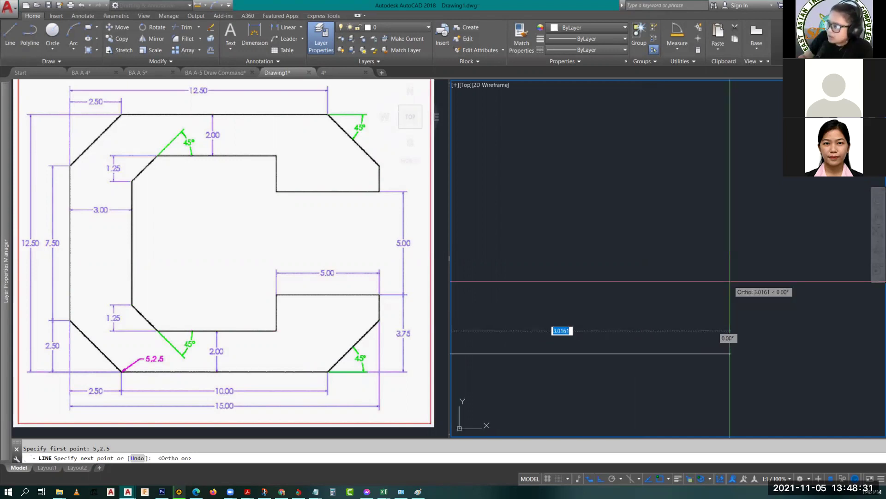
pyautogui.moveTo(729, 281); pyautogui.dragTo(858, 300, button='middle')
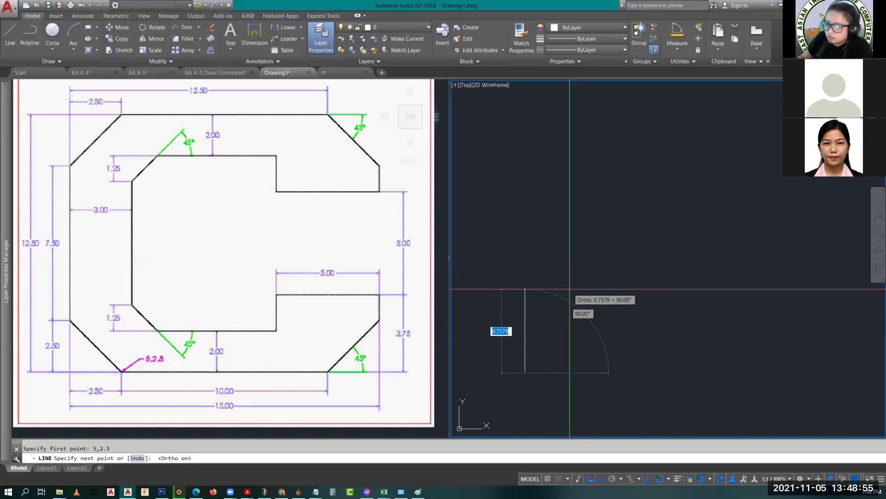
pyautogui.press('F8')
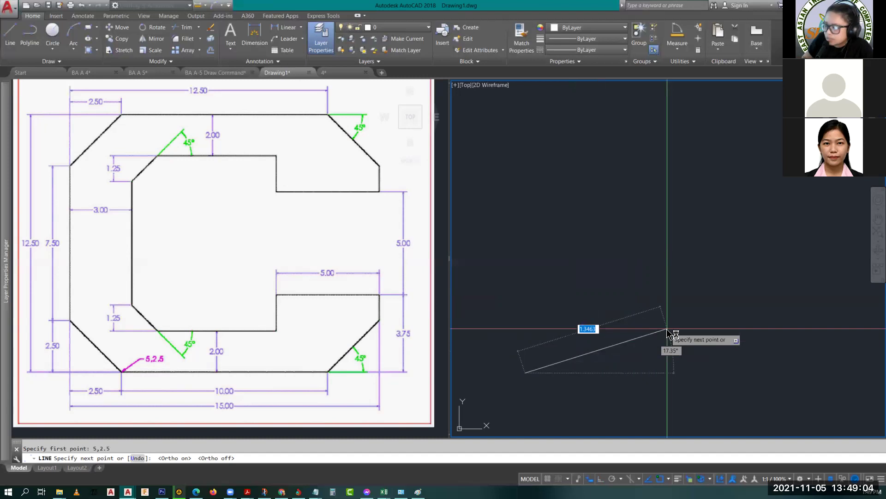
# Step: Draw a 10-unit segment, then undo it because it went at the wrong angle
pyautogui.write('10')
pyautogui.press('Return')
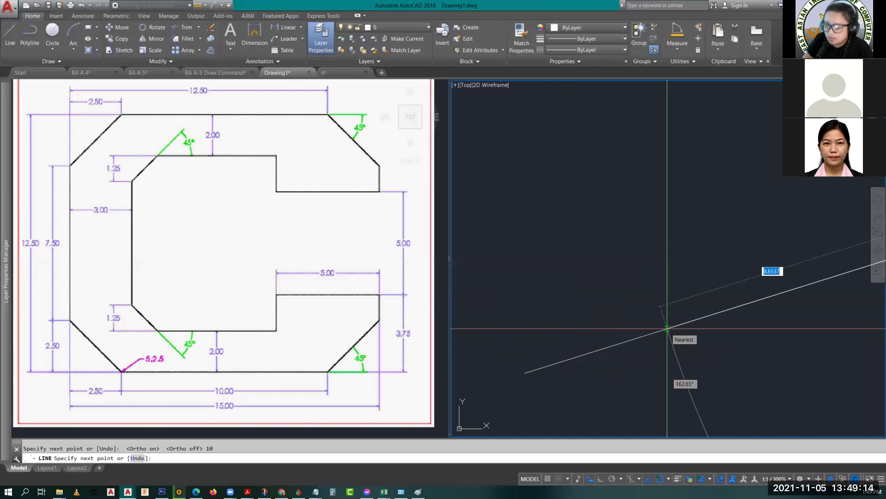
pyautogui.write('u')
pyautogui.press('Return')
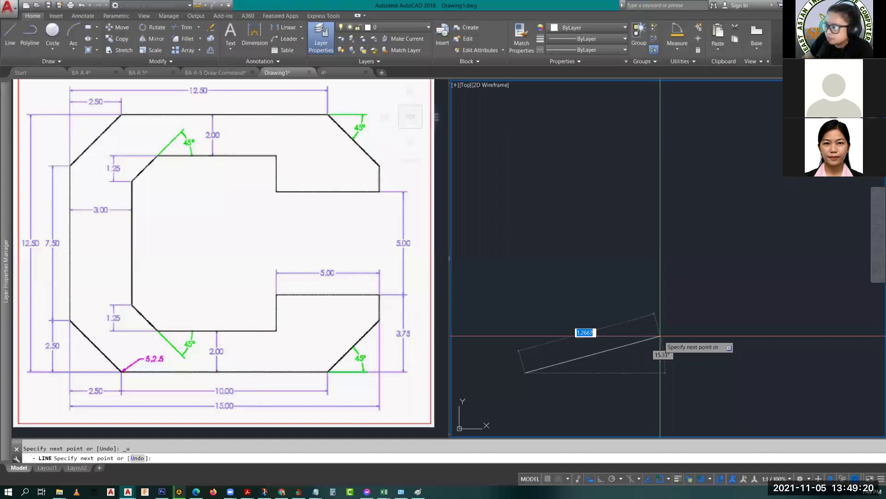
# Step: Draw the 10-unit horizontal bottom edge and pan it back into view
pyautogui.press('F8')
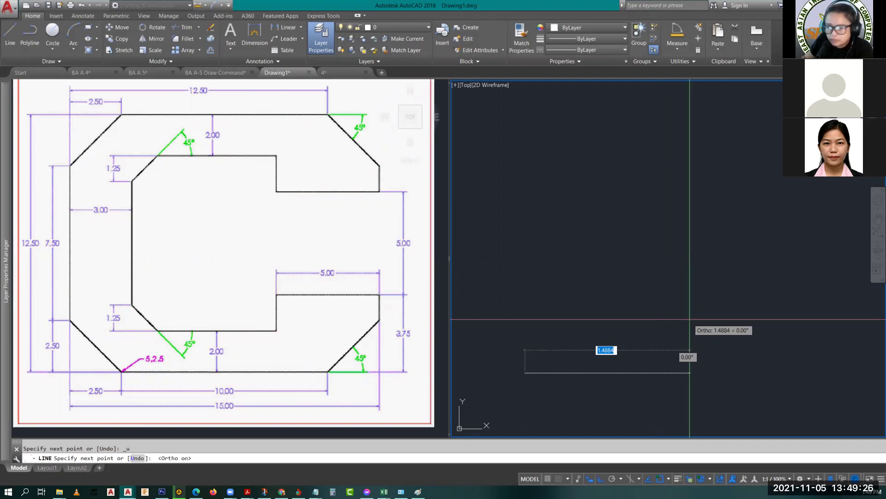
pyautogui.press('F8')
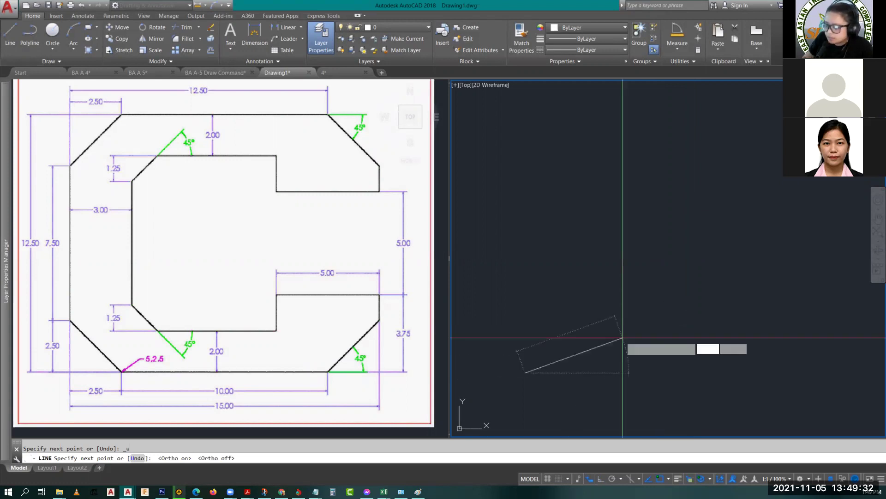
pyautogui.write('10')
pyautogui.press('Tab')
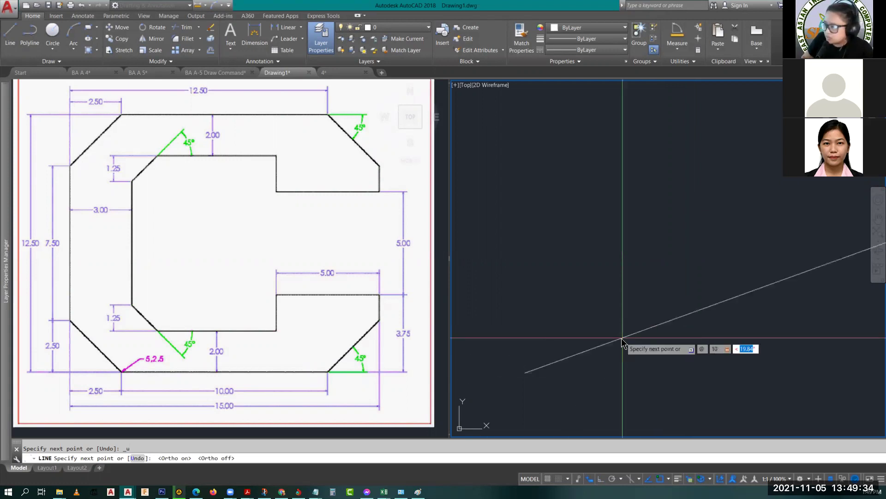
pyautogui.write('0')
pyautogui.press('Return')
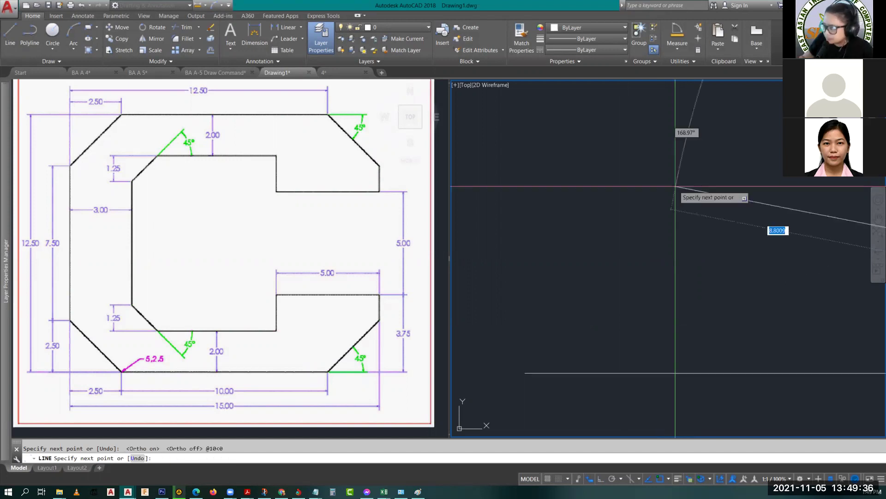
pyautogui.scroll(-2, 694, 234)
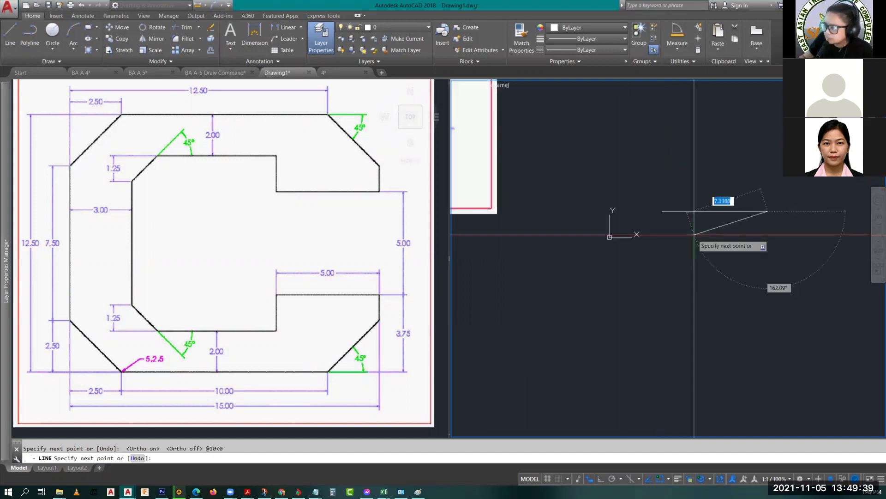
pyautogui.scroll(2, 694, 234)
pyautogui.moveTo(637, 301); pyautogui.dragTo(688, 320, button='middle')
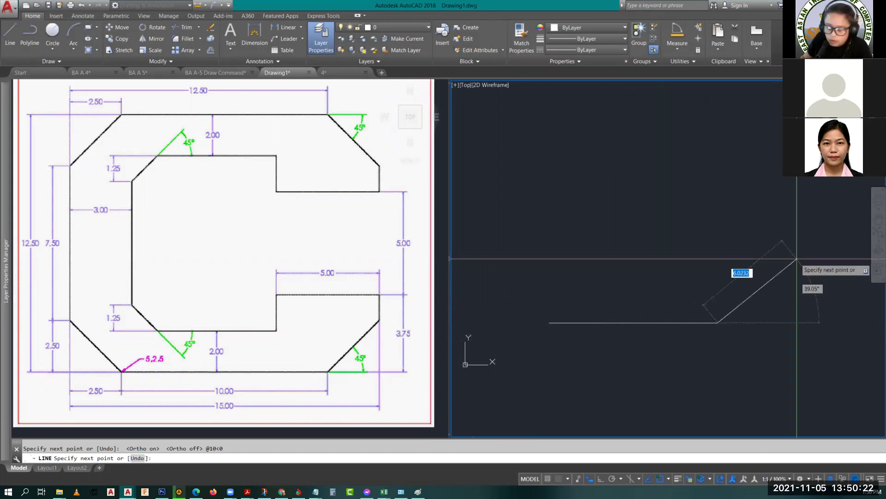
# Step: Draw the 45° chamfer rising from the bottom edge's right end (@2.5,2.5)
pyautogui.write('@')
pyautogui.write('2.5')
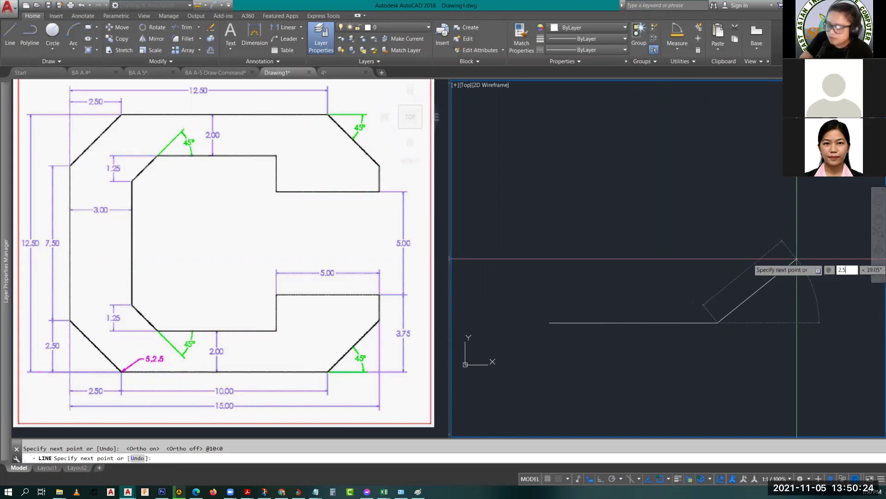
pyautogui.write(',3.75')
pyautogui.press('Return')
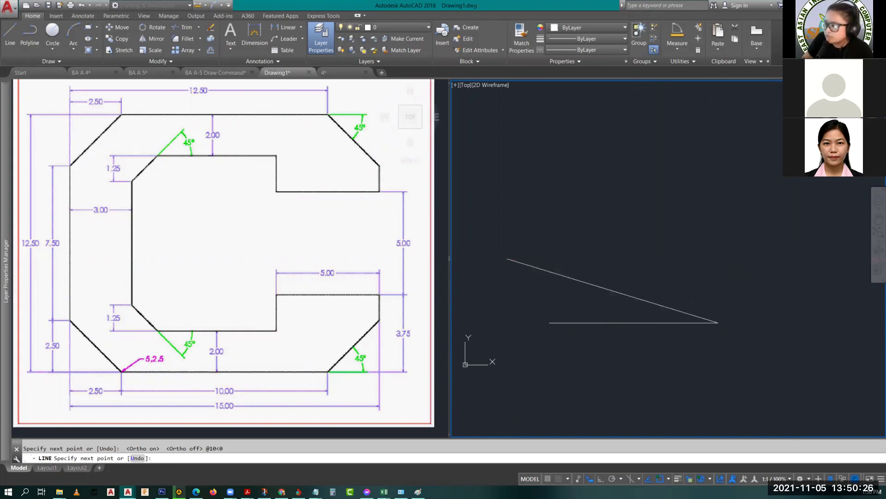
pyautogui.press('Return')
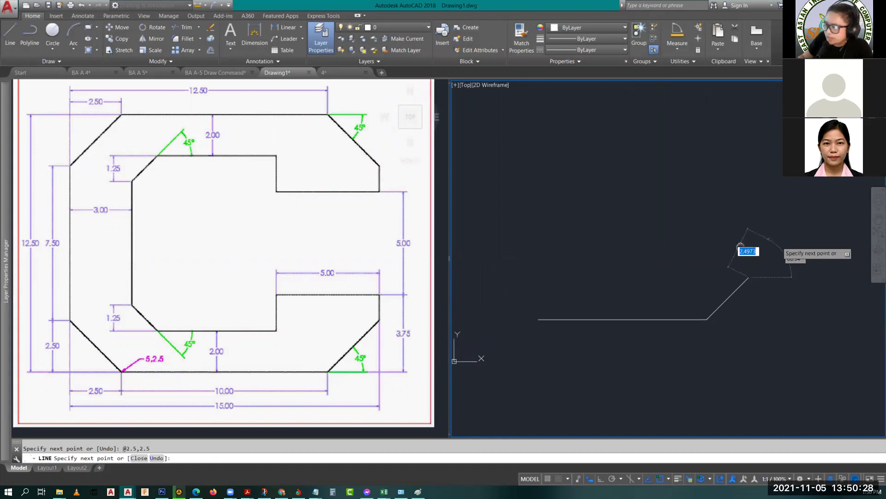
pyautogui.moveTo(380, 320); pyautogui.dragTo(377, 341, button='middle')
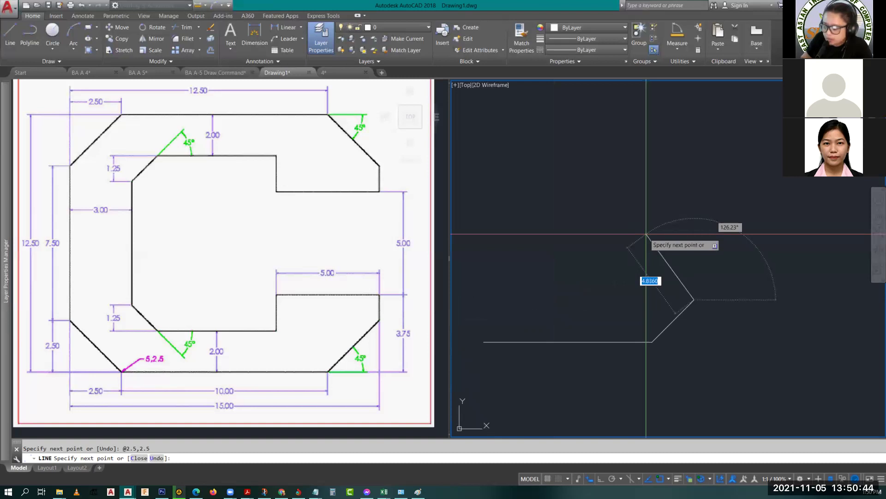
# Step: Add a 1.25-unit vertical edge above the chamfer (@1.25<90)
pyautogui.write('@1.2')
pyautogui.write('5')
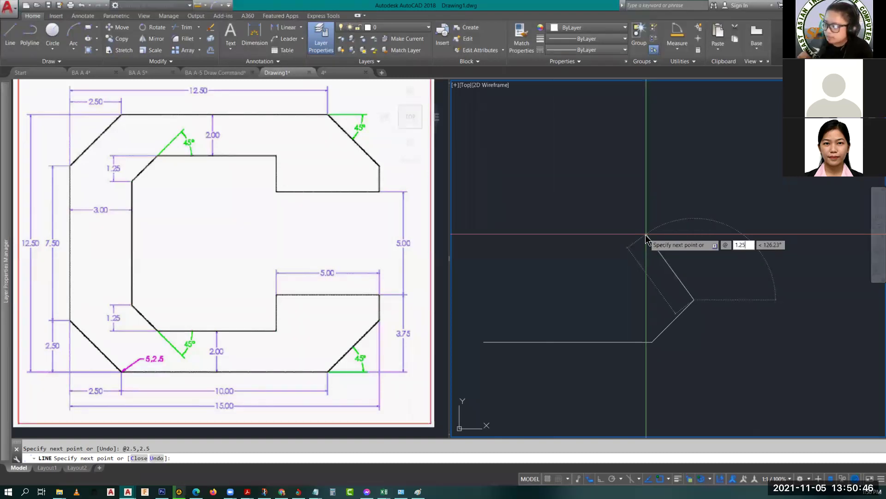
pyautogui.press('Tab')
pyautogui.write('90')
pyautogui.press('Return')
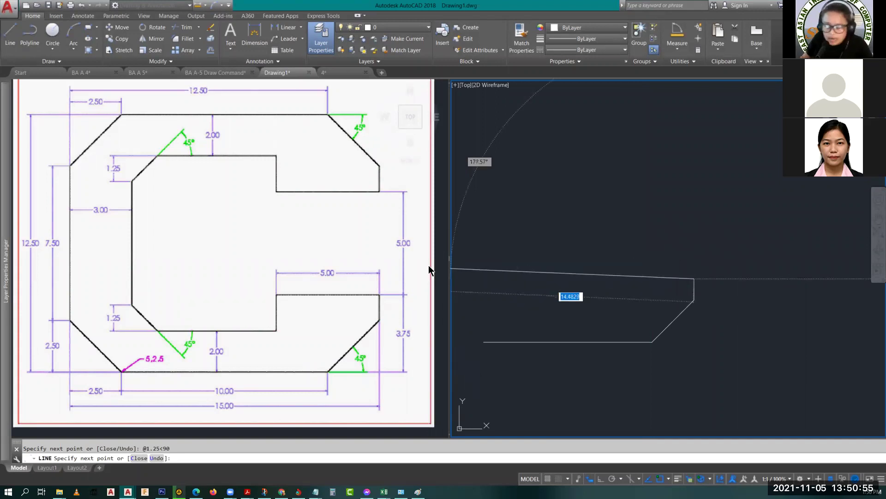
# Step: Enter the mistyped point @5@55, which ends the line, and restart LINE with L
pyautogui.write('@5')
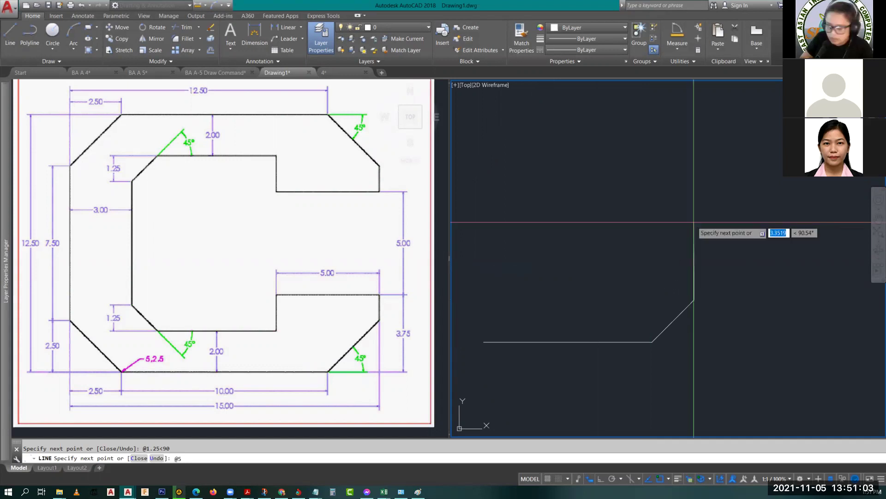
pyautogui.write('@5')
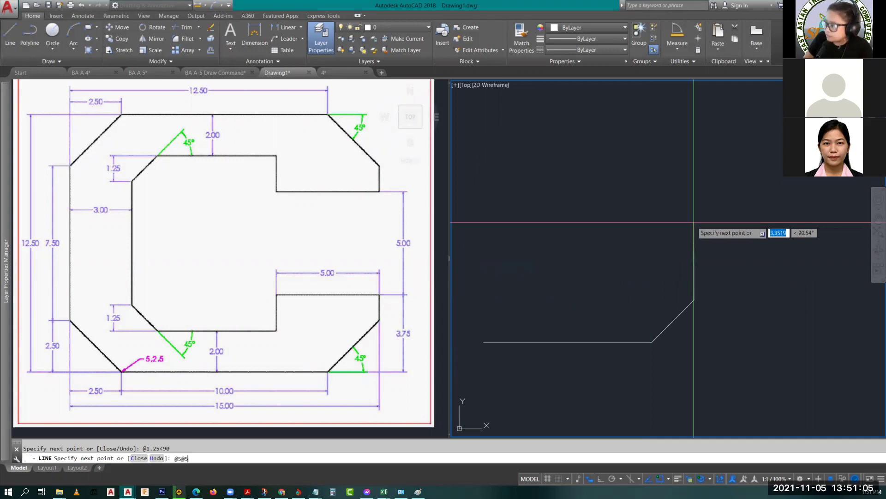
pyautogui.write('5')
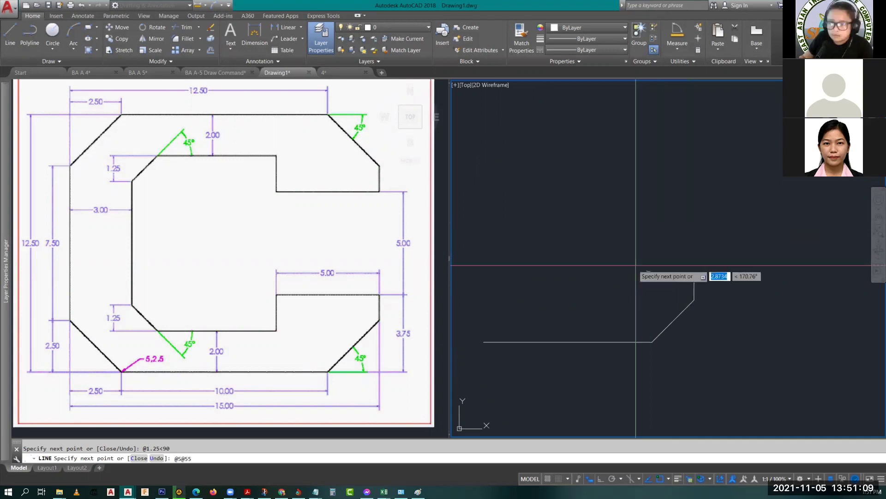
pyautogui.press('Return')
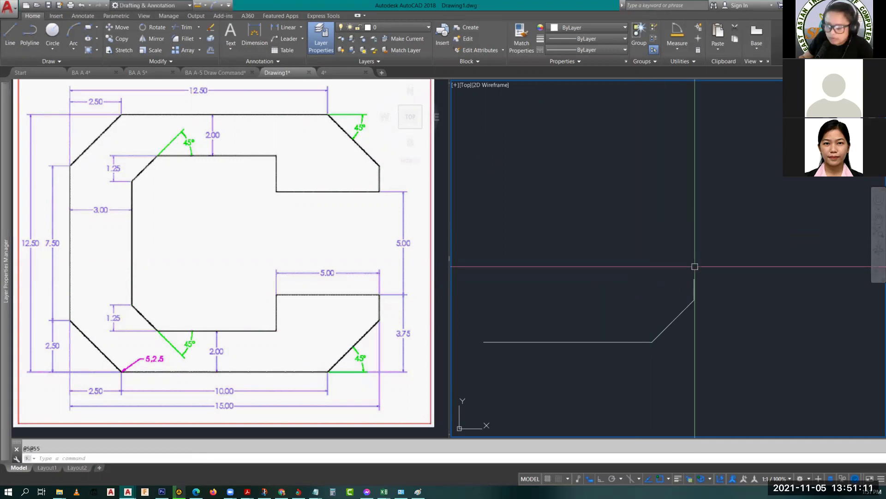
pyautogui.write('l')
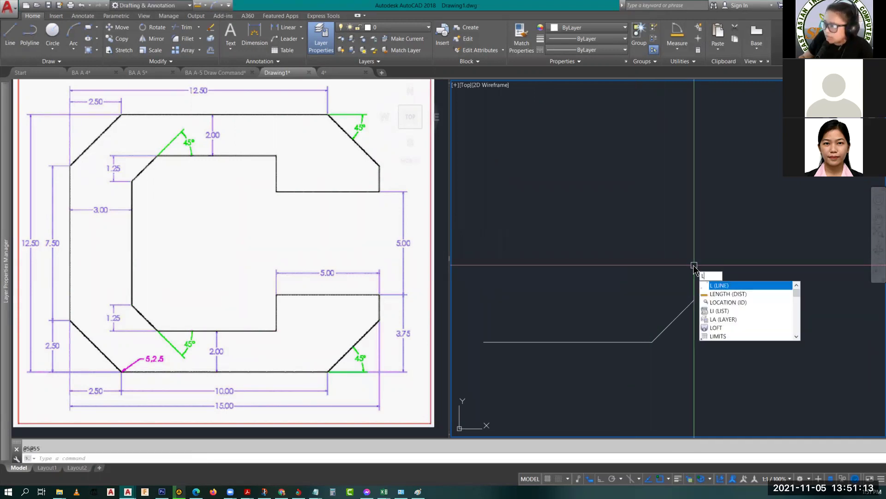
pyautogui.press('Return')
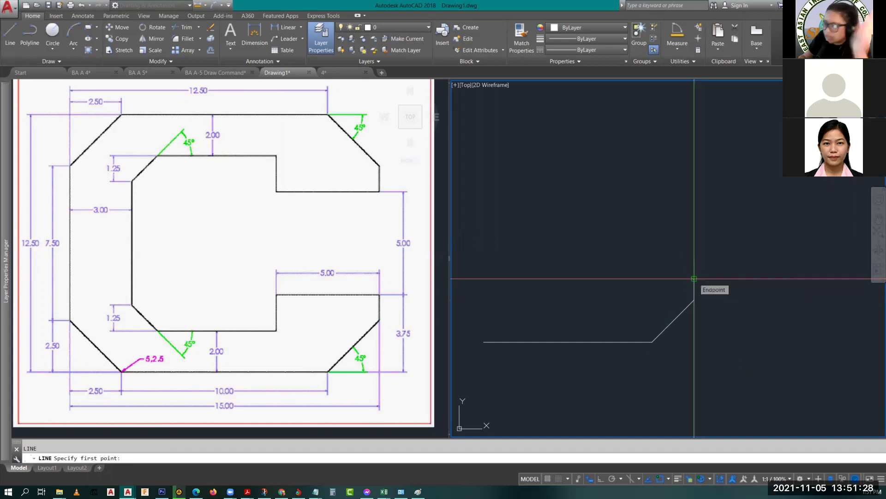
# Step: From the vertical edge's top end, draw a 5-unit line left at 180°
pyautogui.click(694, 278)
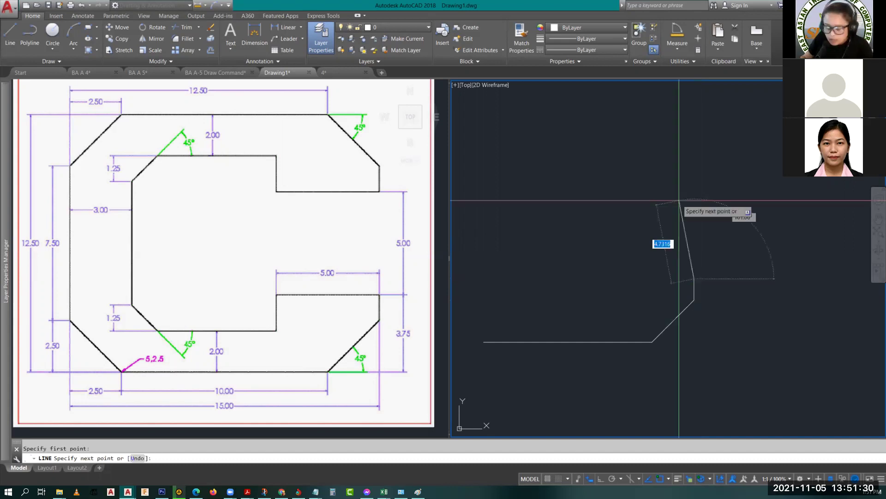
pyautogui.write('5')
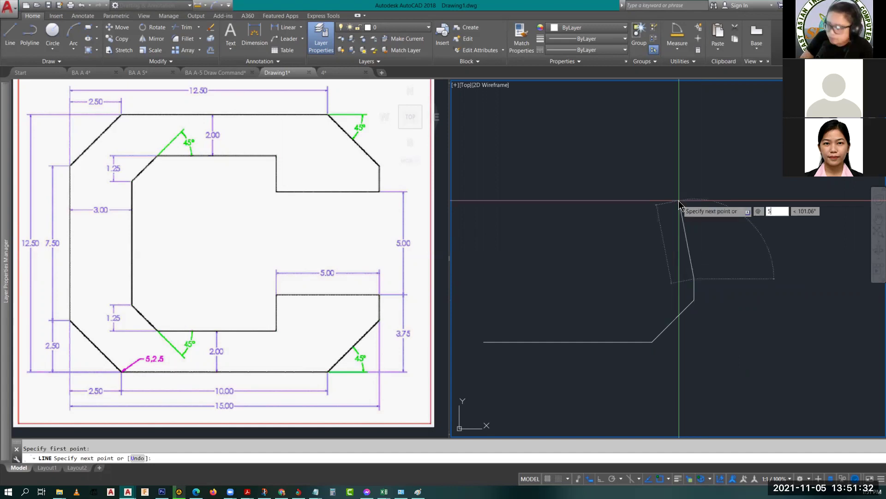
pyautogui.press('Tab')
pyautogui.write('180')
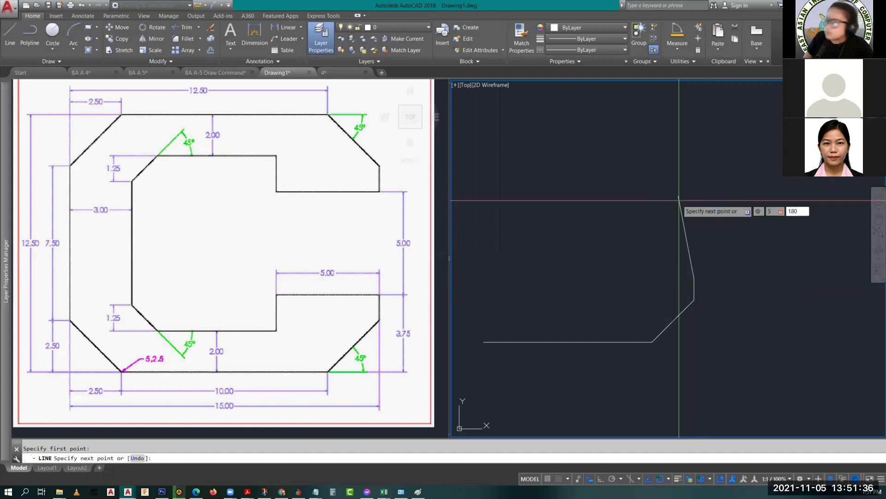
pyautogui.press('Return')
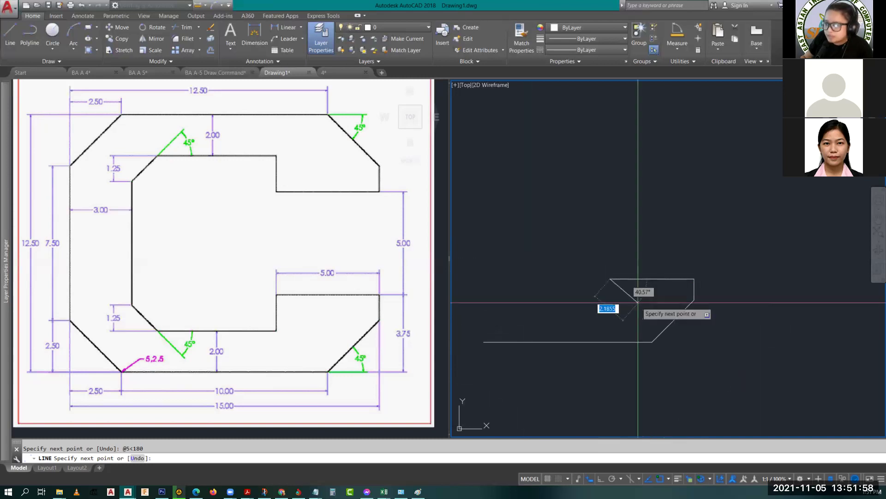
# Step: Draw a 1.75-unit line straight down at -90° and pan to keep it in view
pyautogui.write('@1.7')
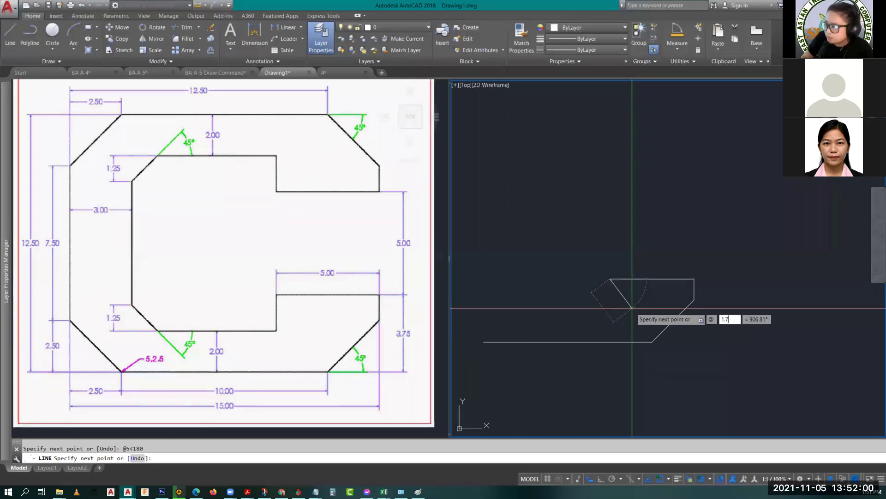
pyautogui.press('Tab')
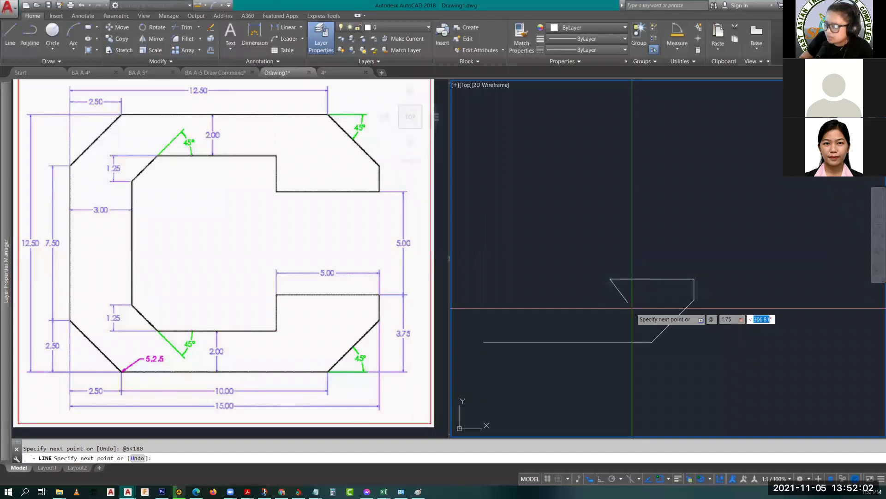
pyautogui.write('-90')
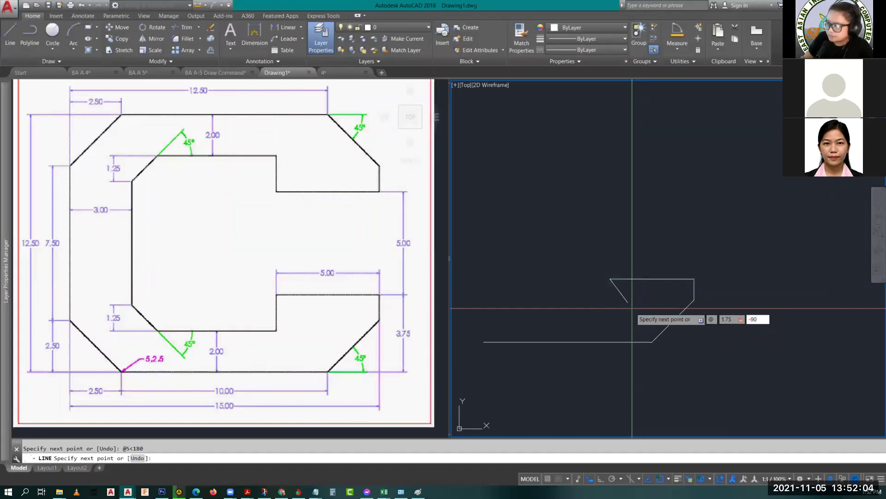
pyautogui.press('Return')
pyautogui.moveTo(539, 281); pyautogui.dragTo(677, 285, button='middle')
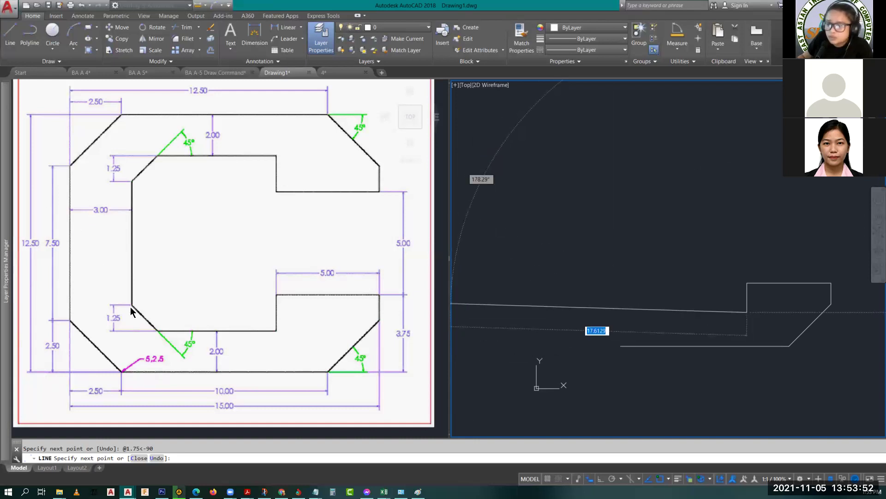
pyautogui.hotkey('alt', 'Tab')
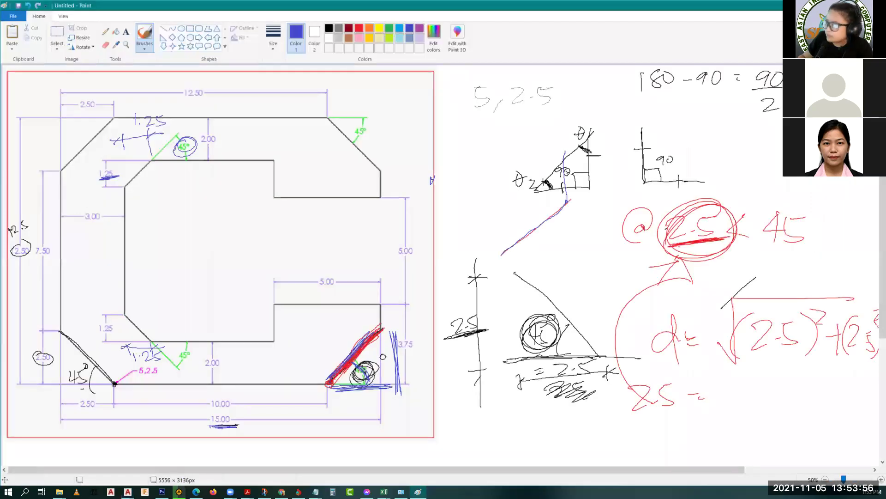
pyautogui.hotkey('alt', 'Tab')
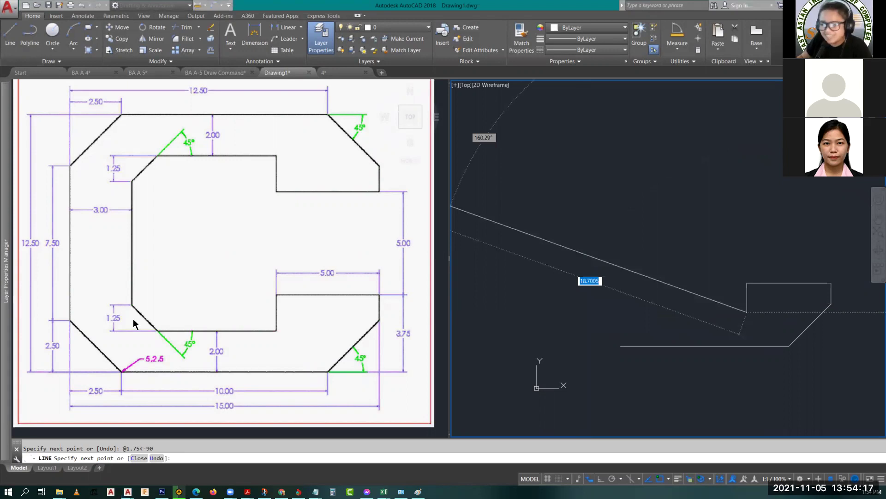
# Step: Restart LINE from the vertical segment's lower end, try 5.75 at 180°, then abandon it
pyautogui.click(321, 41)
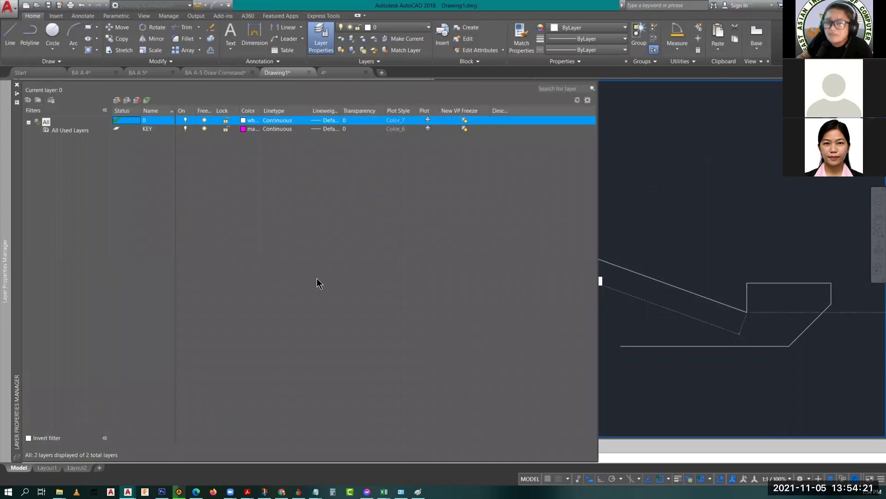
pyautogui.press('Escape')
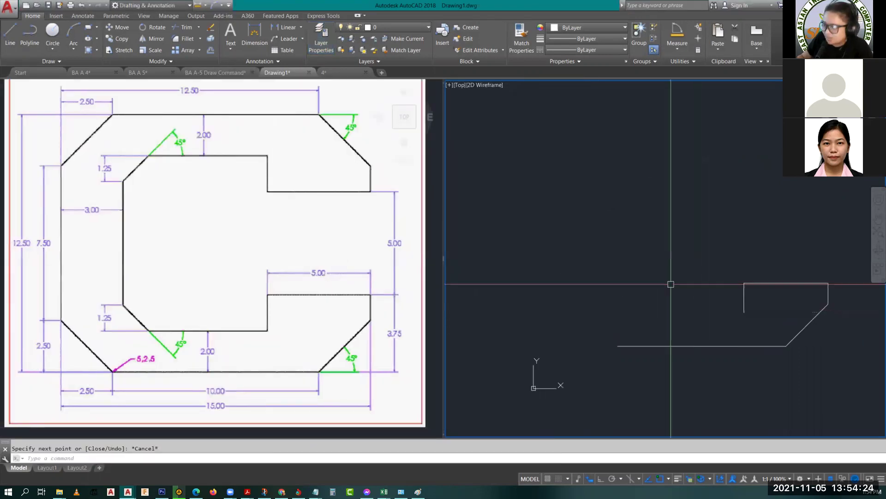
pyautogui.write('L')
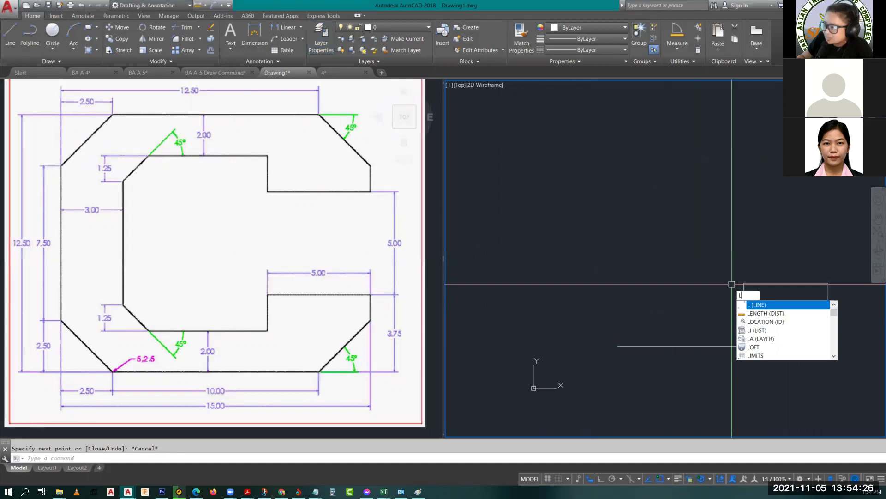
pyautogui.press('Return')
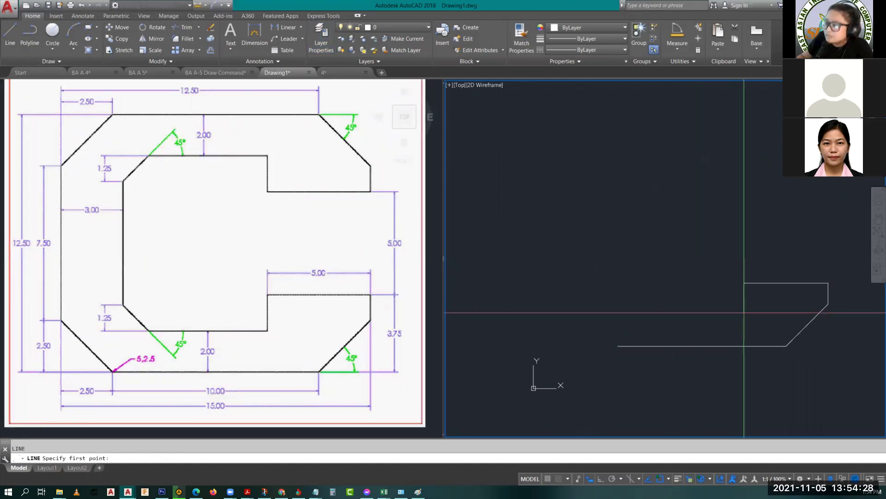
pyautogui.click(744, 312)
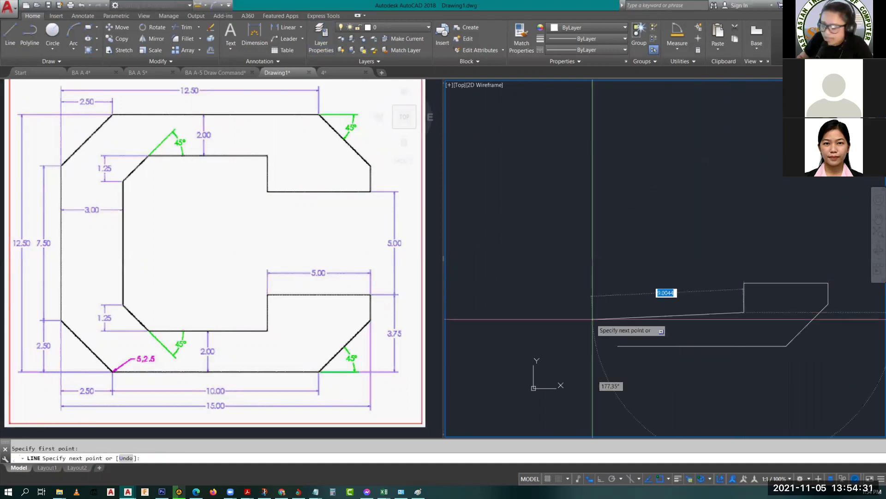
pyautogui.write('5.75')
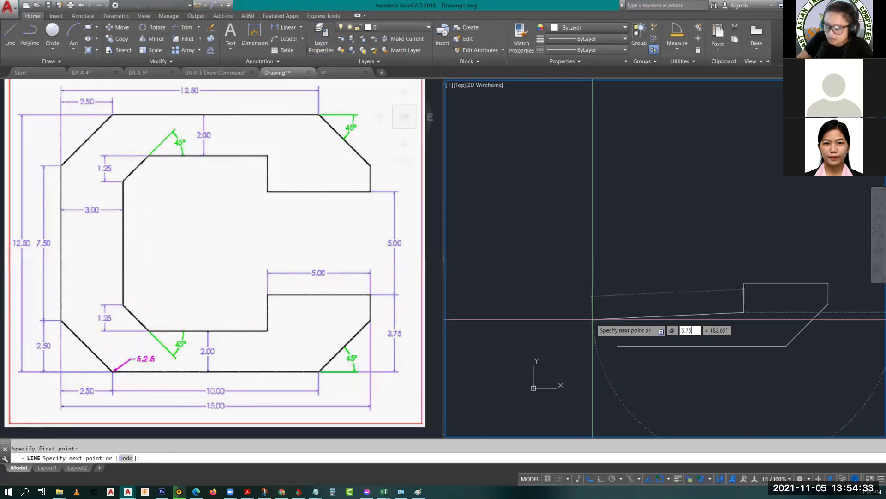
pyautogui.press('Tab')
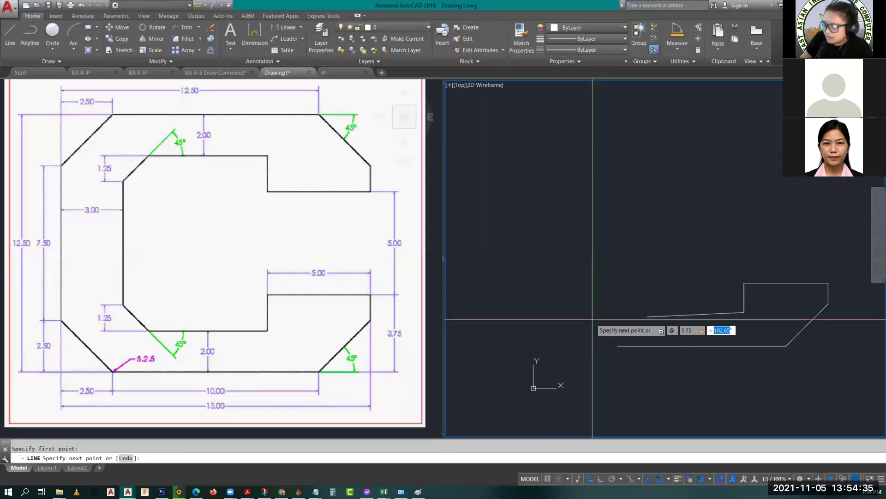
pyautogui.write('180')
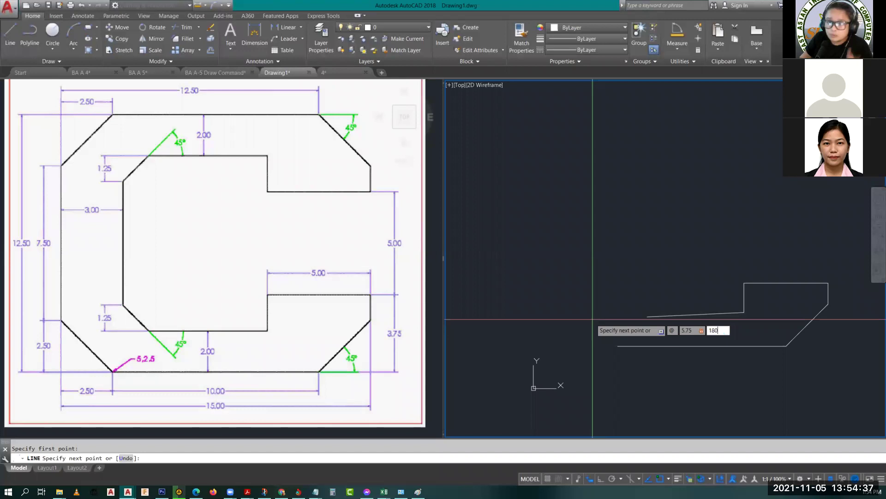
pyautogui.press('Return')
pyautogui.press('Return')
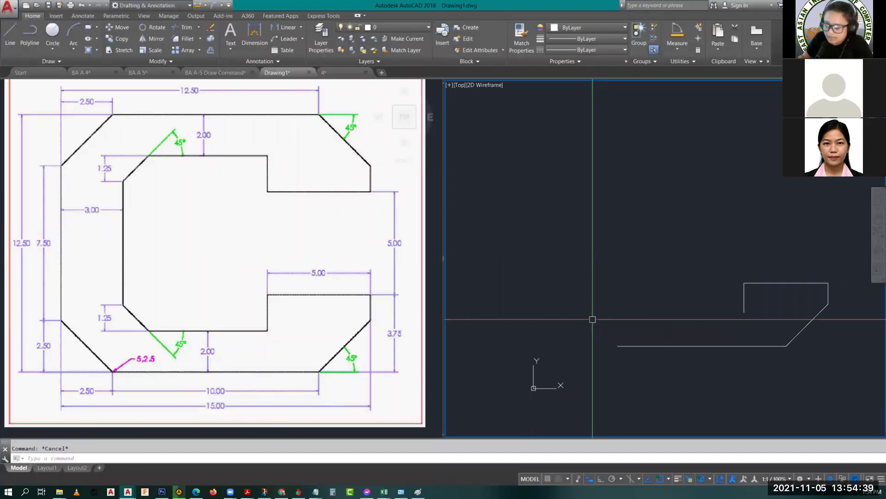
pyautogui.press('Return')
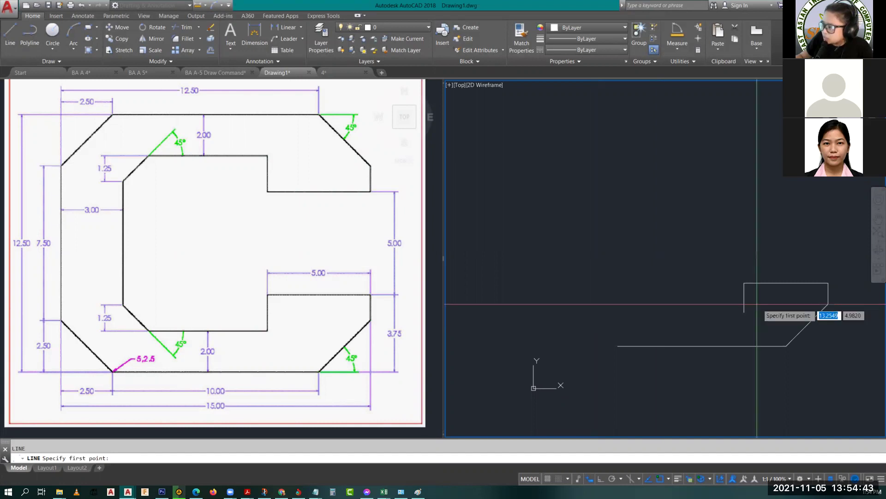
# Step: Draw the 5.75-unit horizontal line left from that endpoint, entered as -5.75 and 0
pyautogui.click(744, 312)
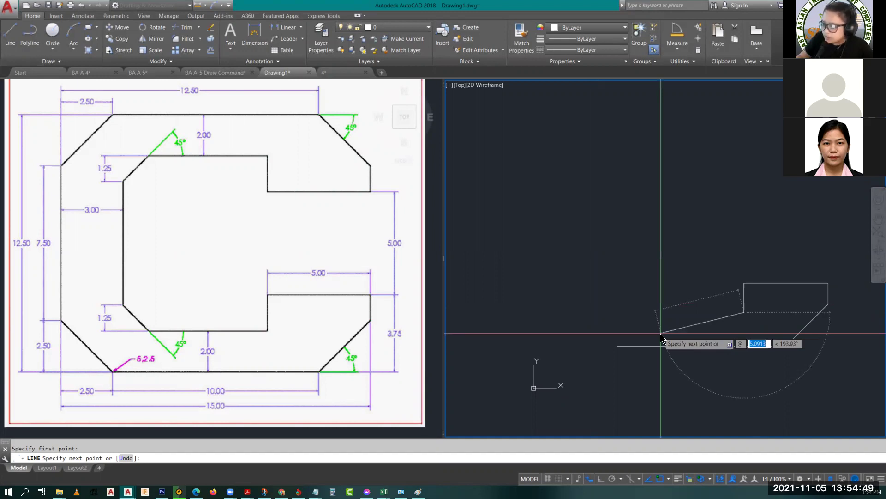
pyautogui.write('-5.75')
pyautogui.press('Tab')
pyautogui.write('0')
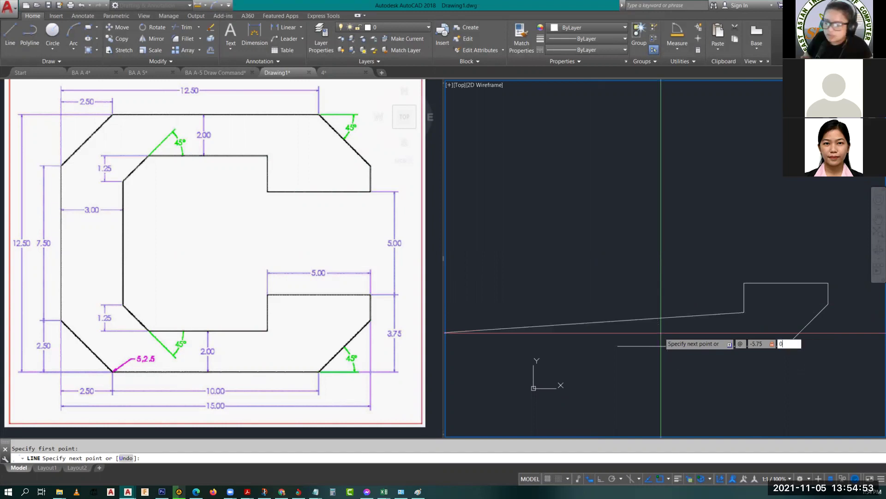
pyautogui.press('Return')
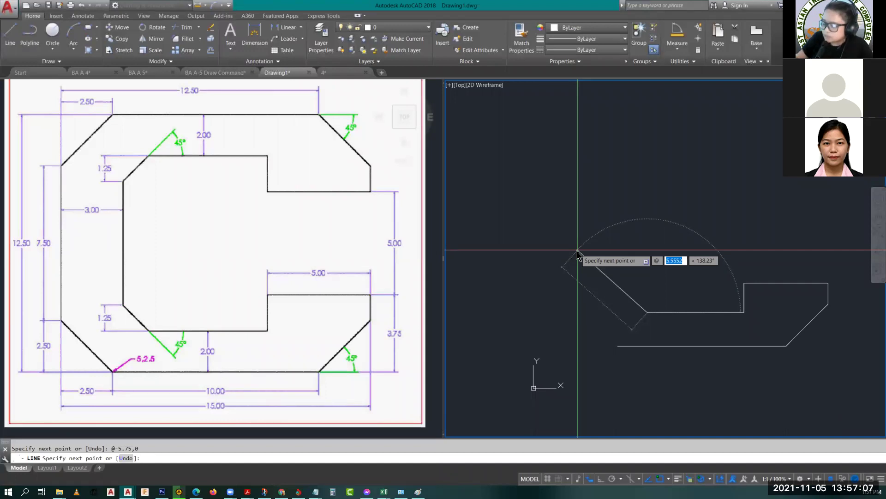
# Step: Draw the inner chamfer up and to the left as -1.25, 1.25
pyautogui.write('-1.25')
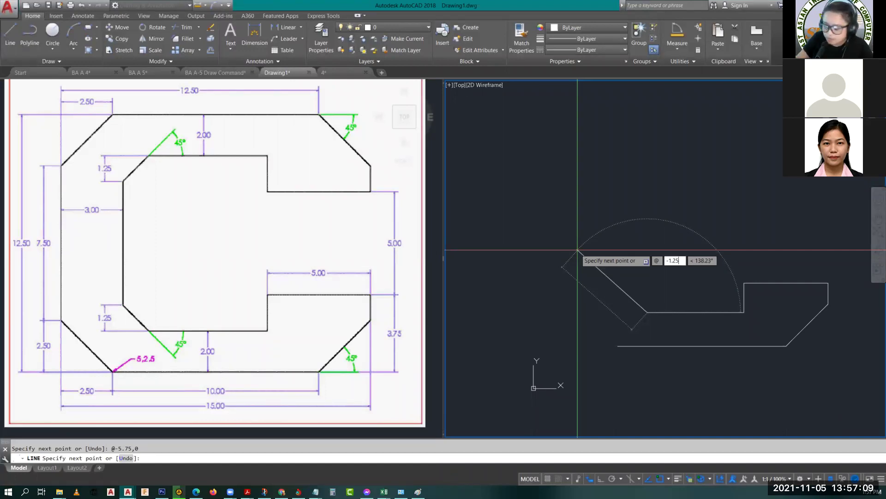
pyautogui.press('Tab')
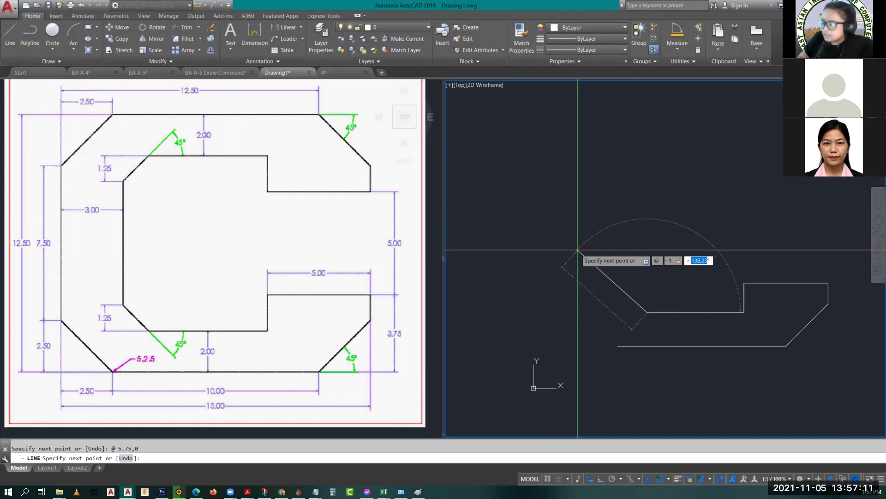
pyautogui.write('1.25')
pyautogui.press('Return')
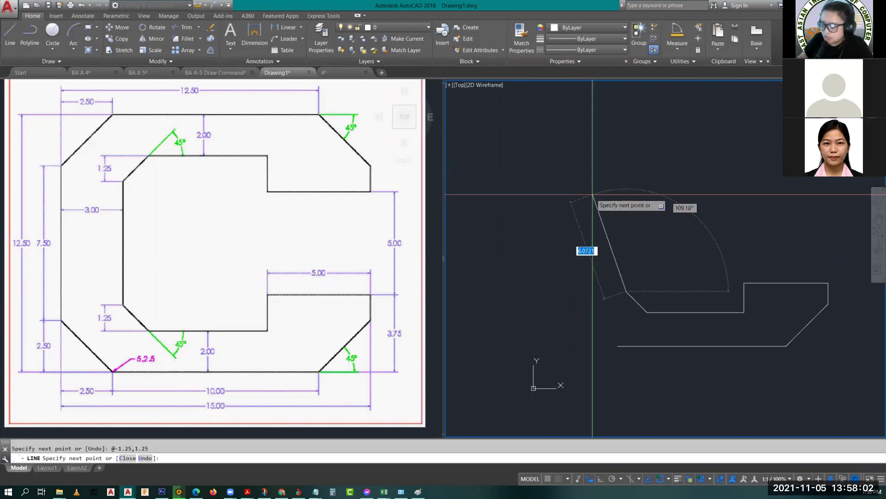
# Step: Draw a 6-unit vertical line straight up (@6<90)
pyautogui.write('@6')
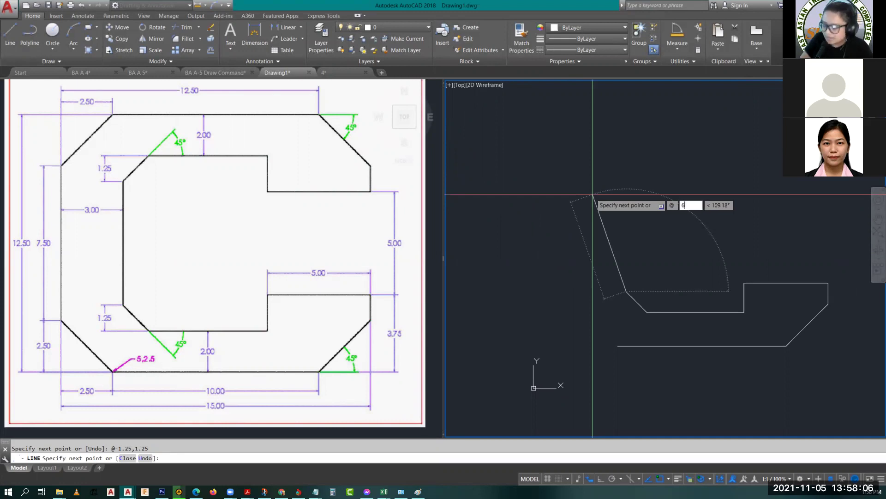
pyautogui.press('Tab')
pyautogui.write('90')
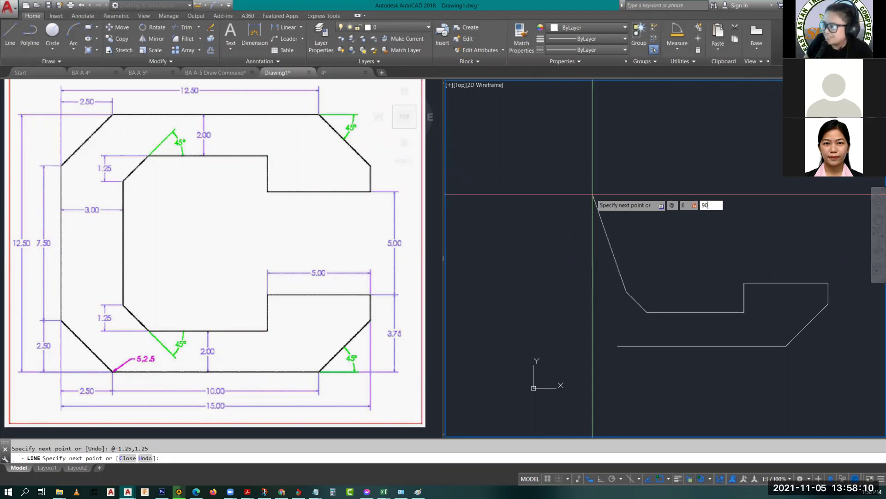
pyautogui.press('Return')
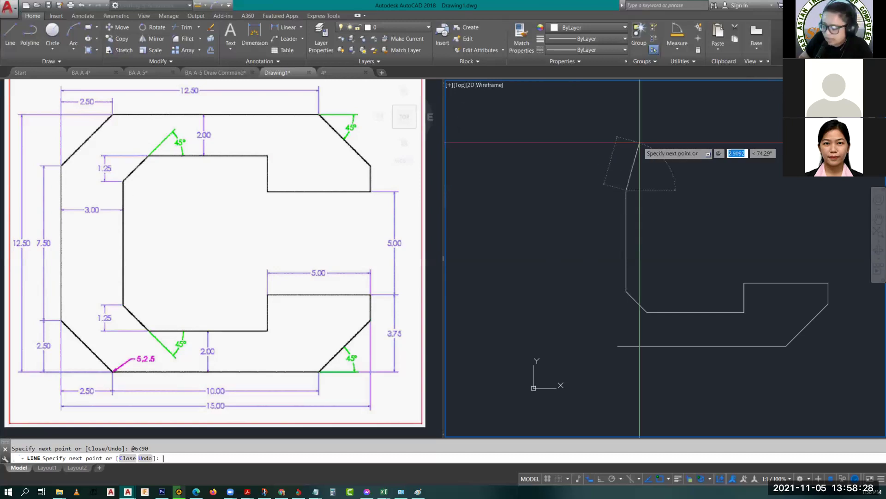
# Step: Add the 1.25-unit chamfer line at 45°
pyautogui.write('1.25')
pyautogui.press('Tab')
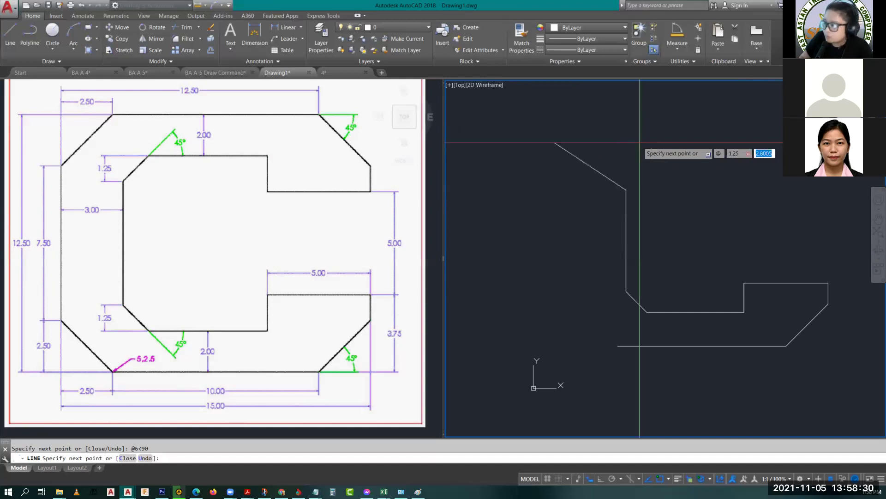
pyautogui.write('45')
pyautogui.press('Return')
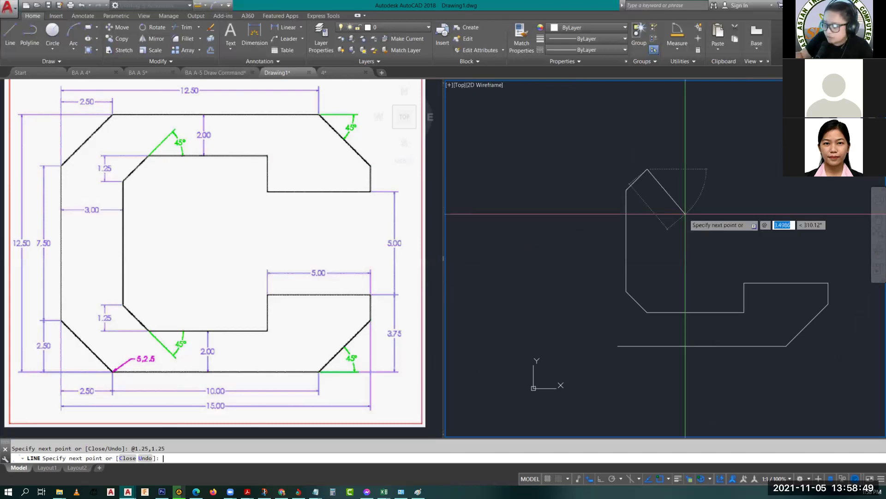
# Step: Draw the 5.75-unit horizontal top edge at angle 0
pyautogui.write('5.75')
pyautogui.press('Tab')
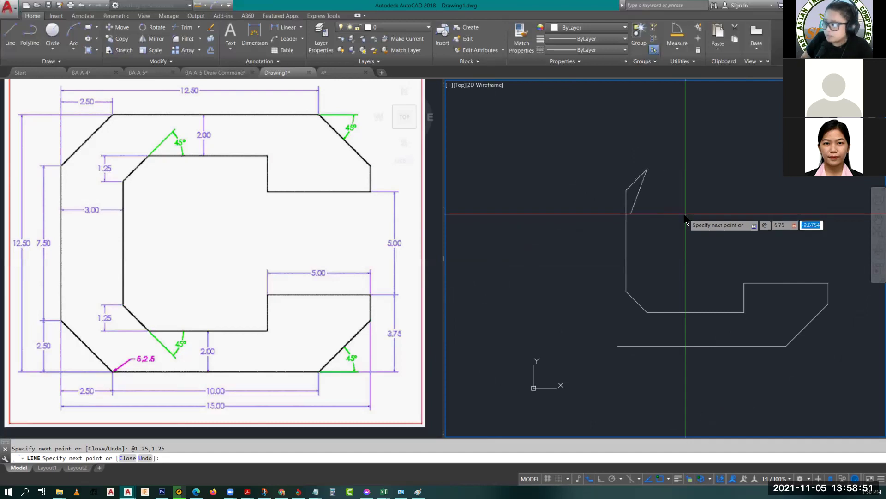
pyautogui.write('0')
pyautogui.press('Return')
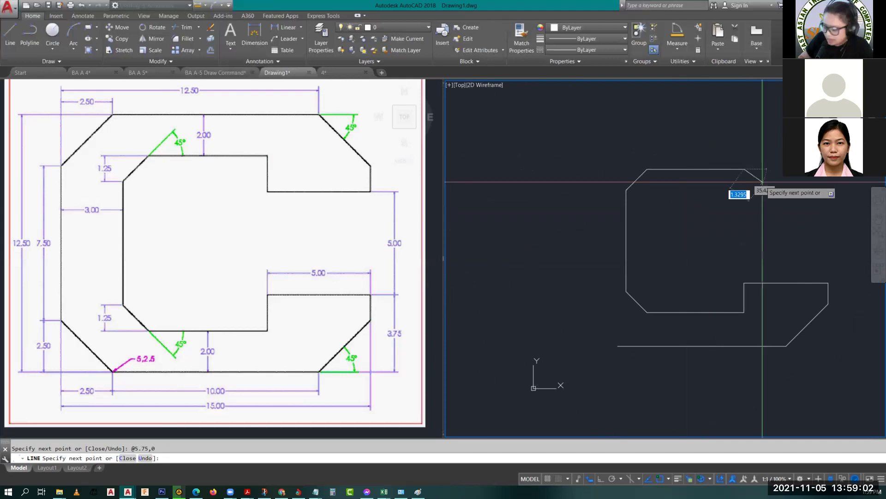
# Step: Drop a 1.75-unit line straight down at 270°
pyautogui.write('1.75')
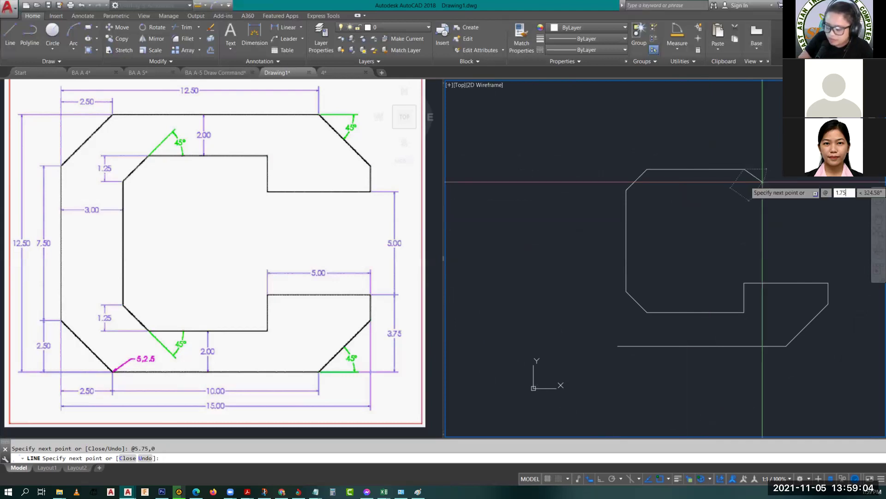
pyautogui.press('Tab')
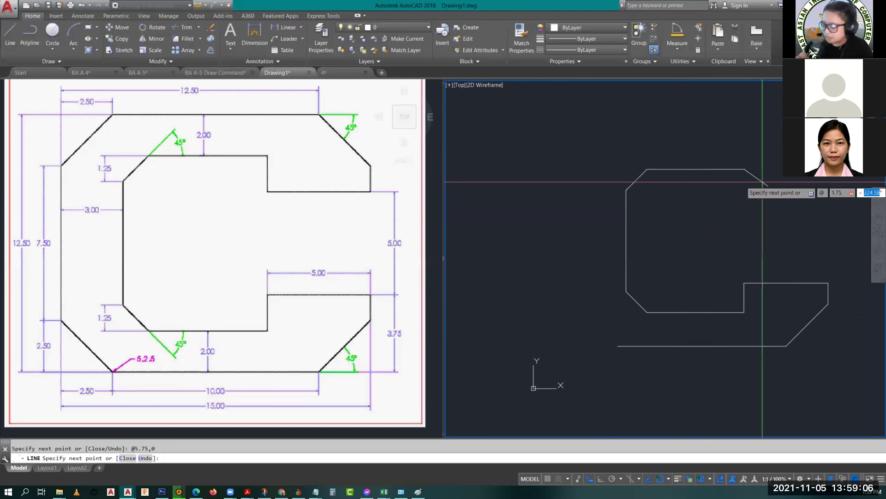
pyautogui.write('270')
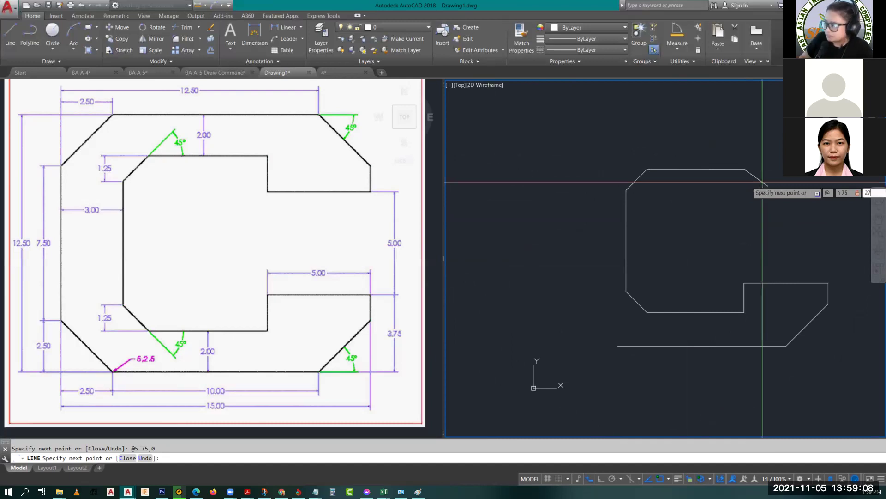
pyautogui.press('Return')
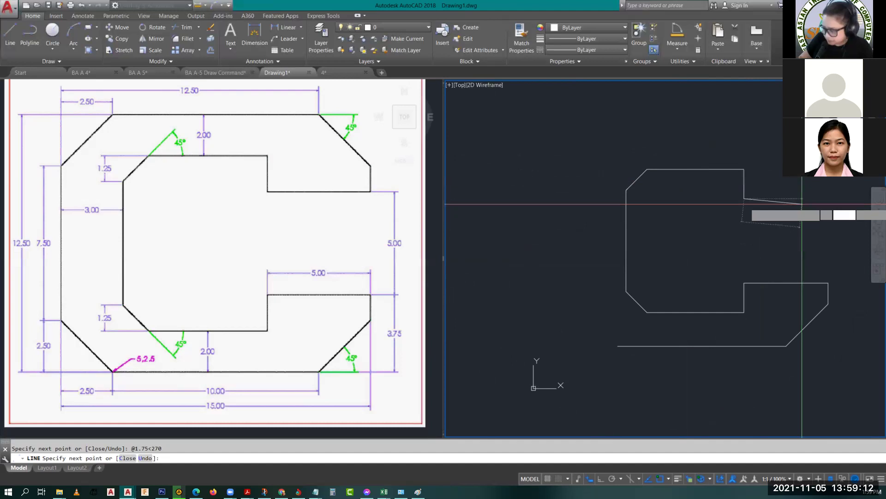
# Step: Draw a 5-unit line to the right at angle 0
pyautogui.write('5')
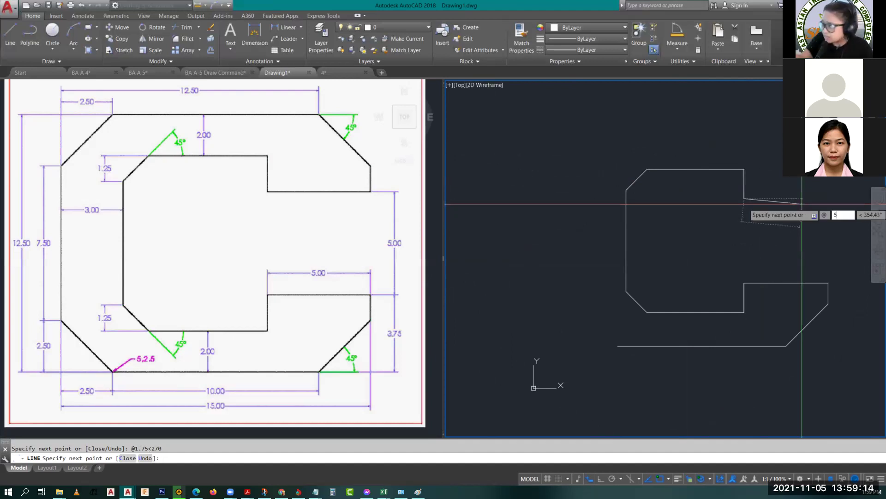
pyautogui.press('Tab')
pyautogui.write('0')
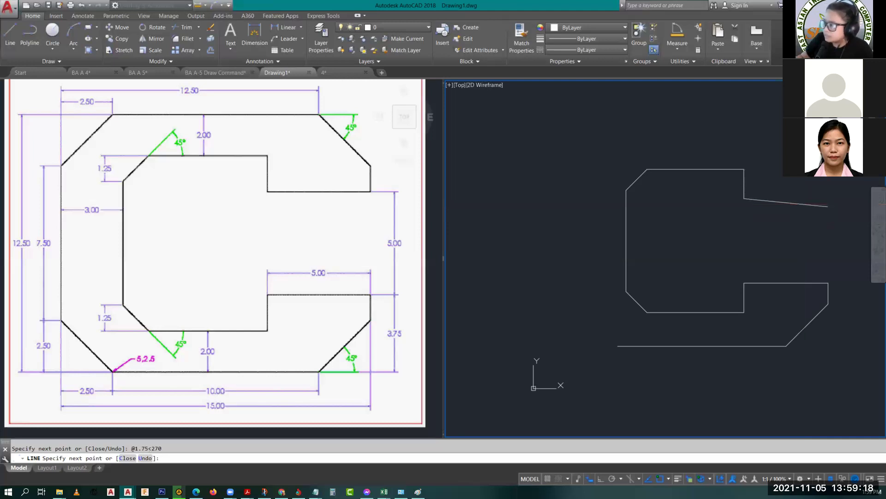
pyautogui.press('Return')
# Step: Add the right end's 1.25 rise (@1.25<90) and the top-right chamfer (@-2.5,2.5)
pyautogui.moveTo(797, 196); pyautogui.dragTo(734, 220, button='middle')
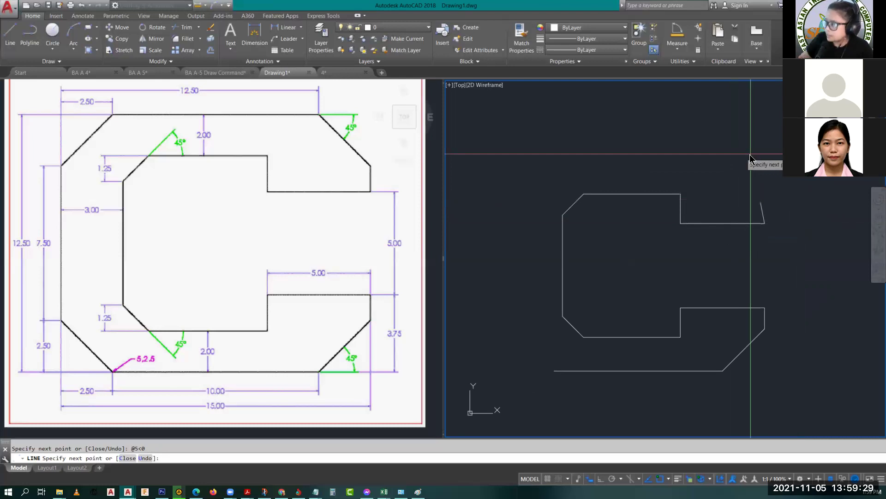
pyautogui.write('@1.25<90')
pyautogui.press('Return')
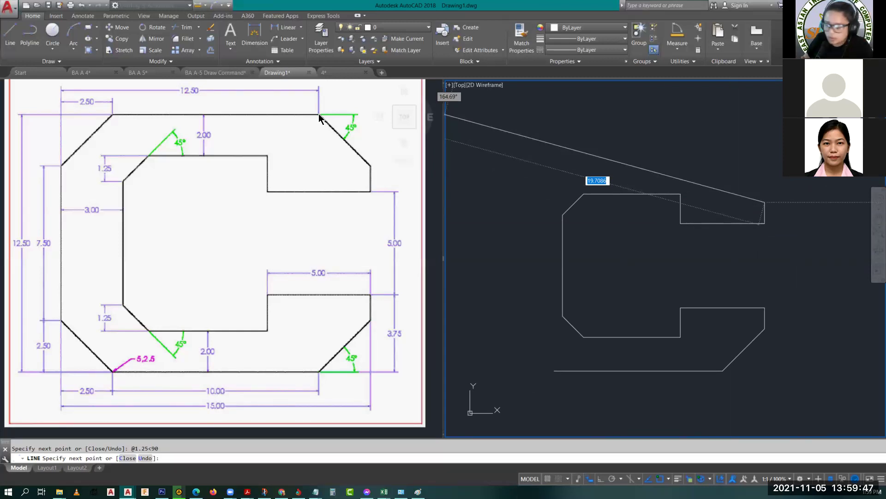
pyautogui.write('@-2.5,2.5')
pyautogui.press('Return')
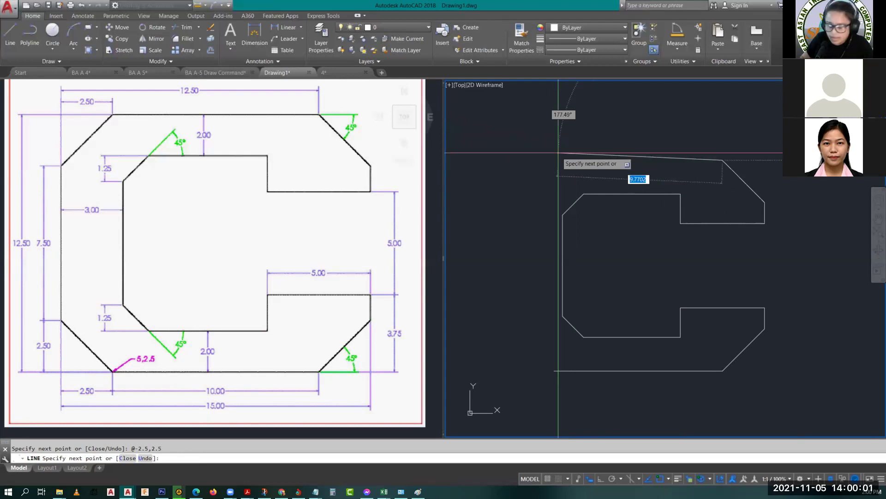
# Step: Draw the 10-unit top edge leftward at 180° and pan to the left side
pyautogui.write('10')
pyautogui.press('Tab')
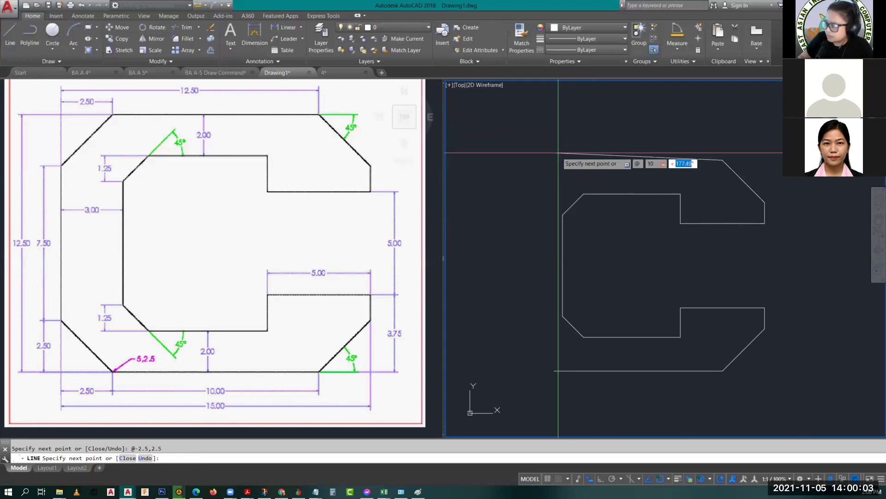
pyautogui.write('180')
pyautogui.press('Return')
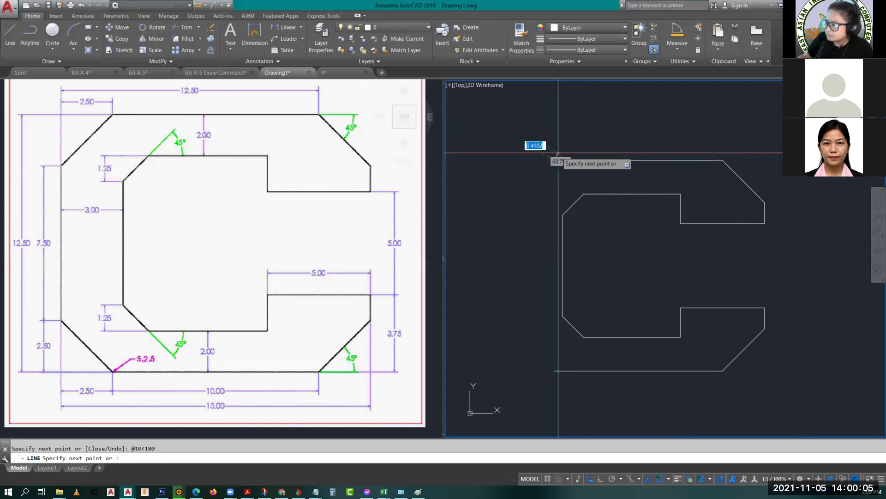
pyautogui.moveTo(473, 201); pyautogui.dragTo(560, 212, button='middle')
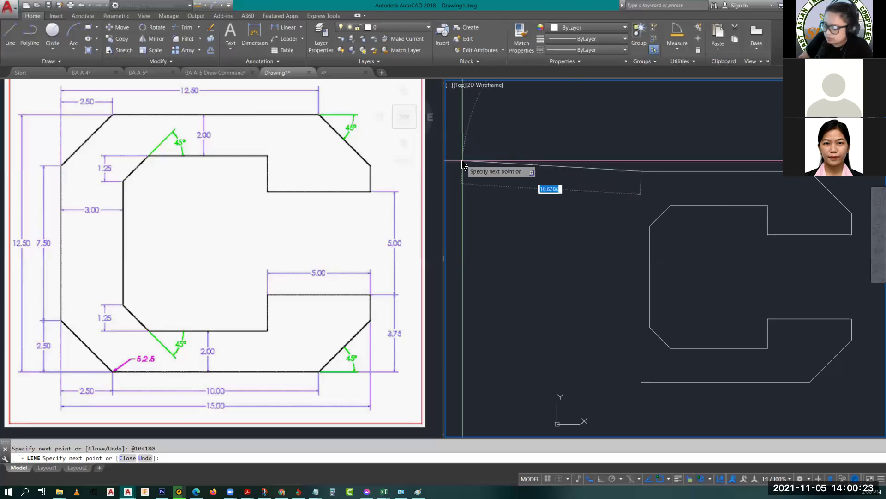
# Step: Add the top-left chamfer and the 7.5-unit left edge dropping down at -90°
pyautogui.write('@-2.5')
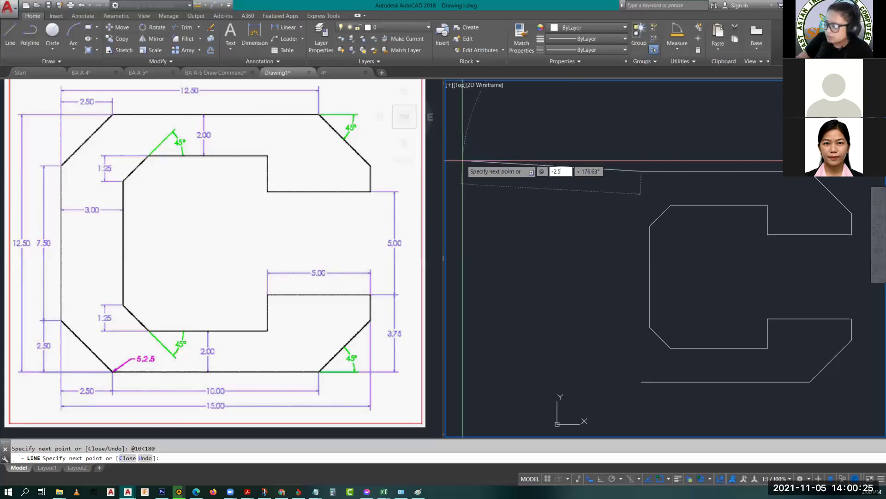
pyautogui.write(',')
pyautogui.write('-1')
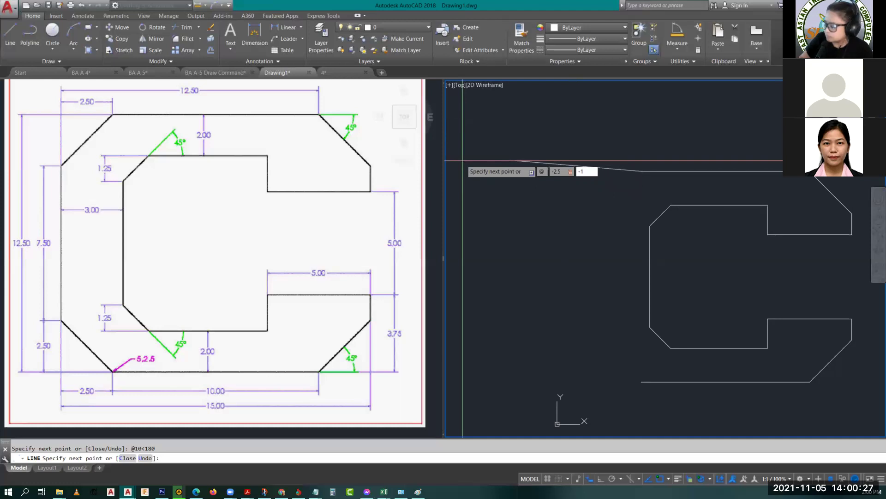
pyautogui.write('2.5')
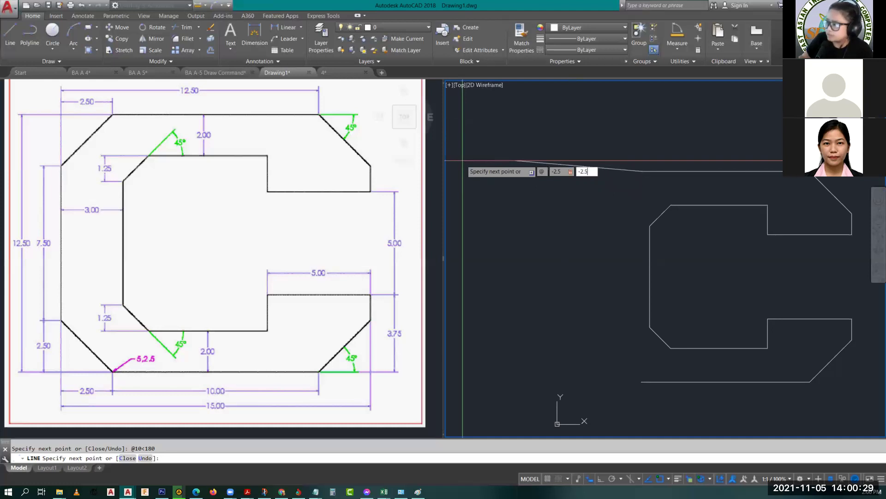
pyautogui.press('Return')
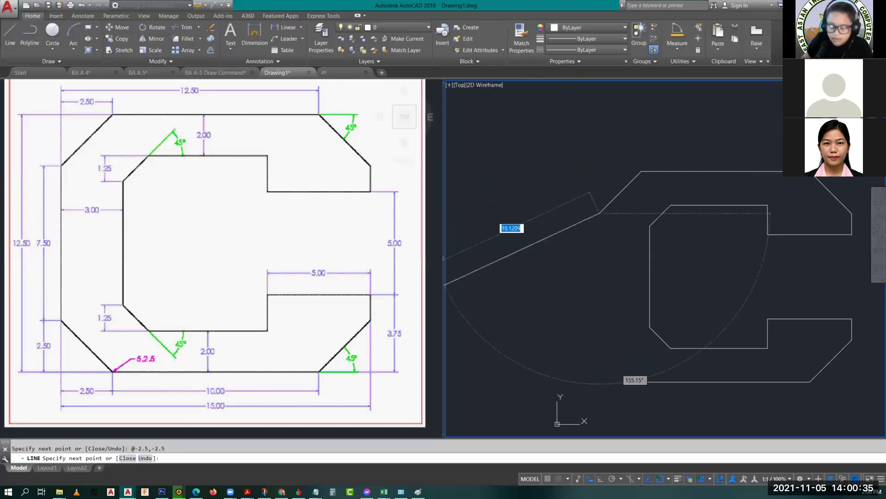
pyautogui.write('7.5')
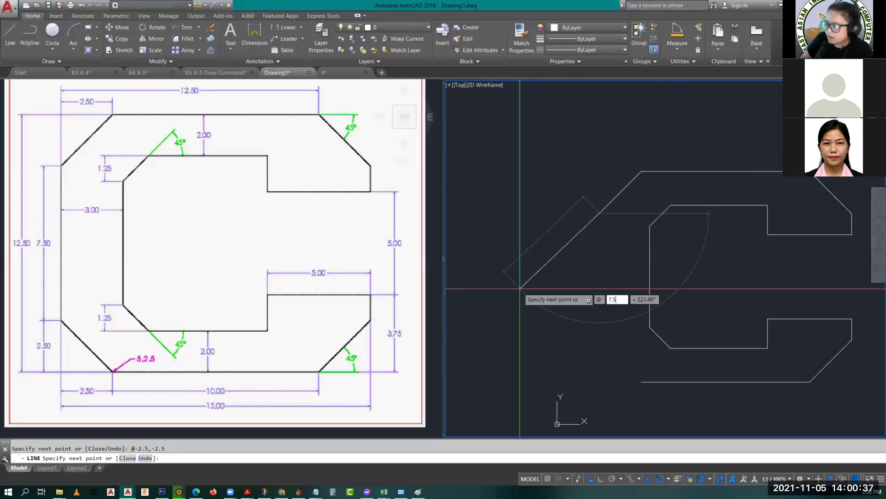
pyautogui.press('Tab')
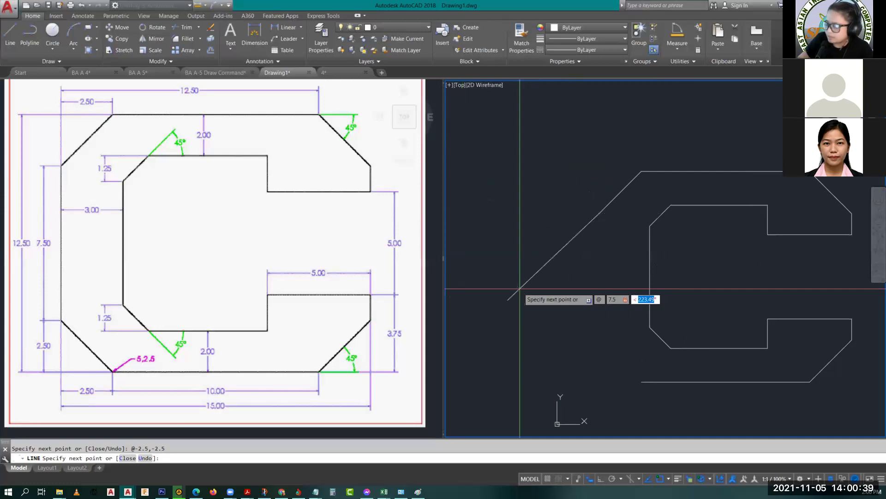
pyautogui.write('-90')
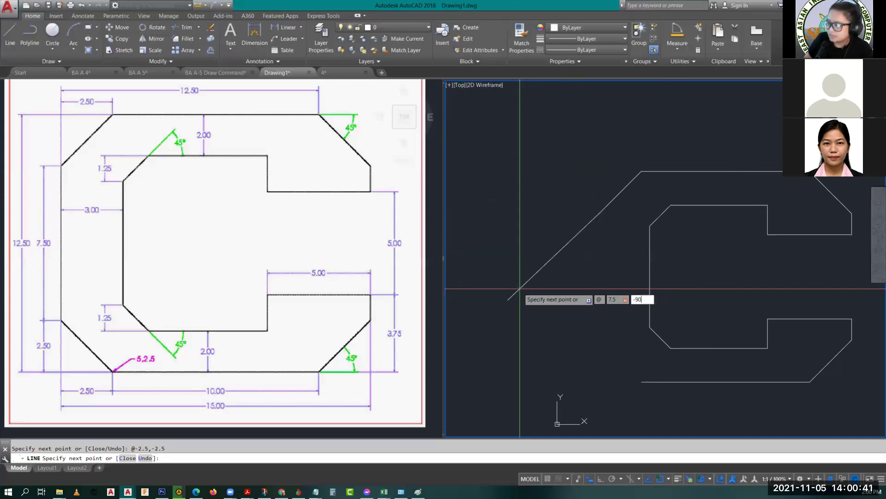
pyautogui.press('Return')
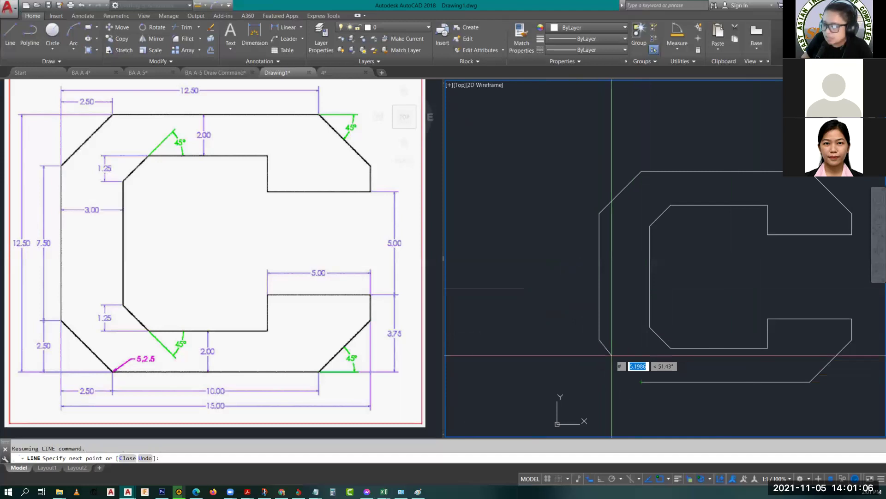
# Step: Close the outline with the bottom-left chamfer, entered as 5 and 2.5
pyautogui.write('5')
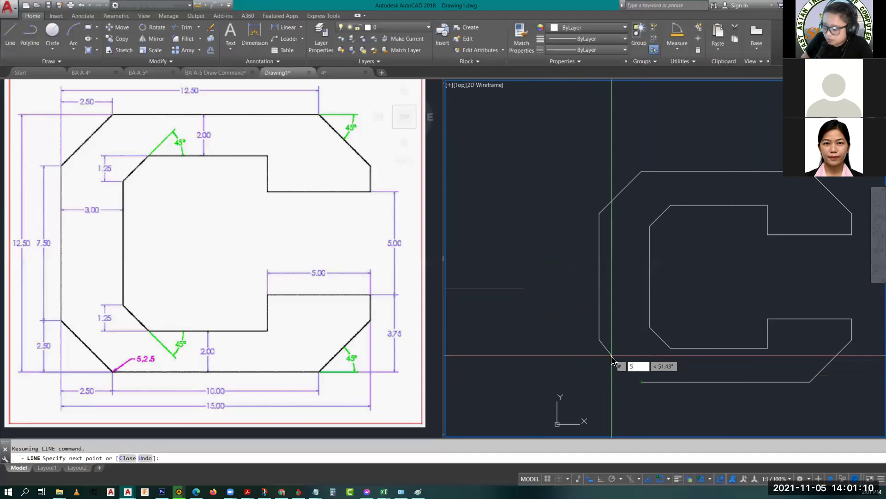
pyautogui.press('Tab')
pyautogui.write('2.5')
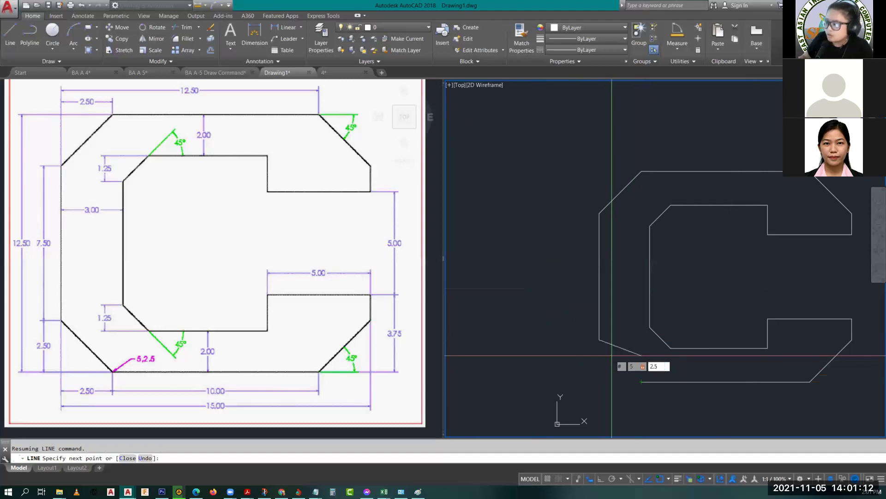
pyautogui.press('Return')
pyautogui.press('Return')
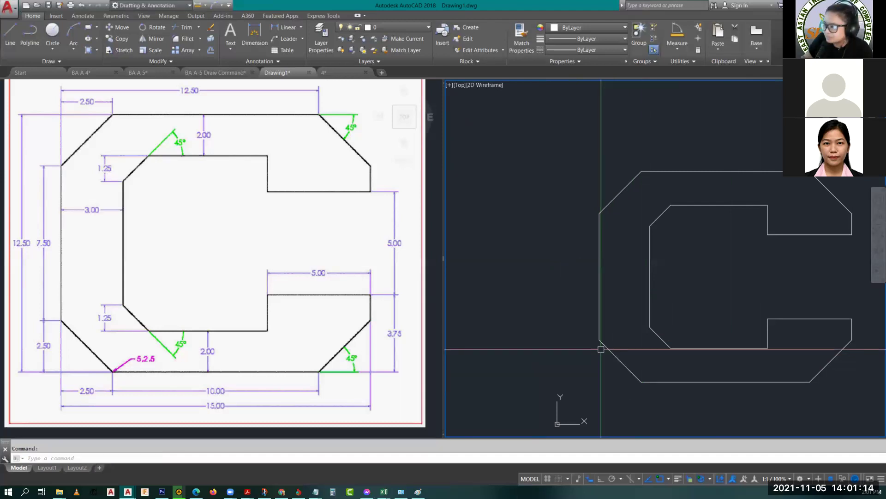
# Step: Switch to the BA A 5 drawing showing page 1 of the 'BA A-5: USE Draw Command' module
pyautogui.scroll(-3, 609, 263)
pyautogui.scroll(1, 636, 235)
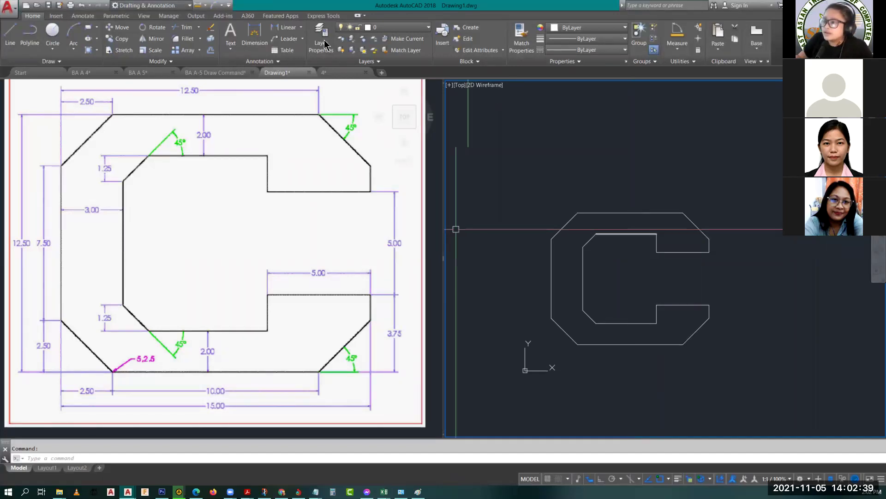
pyautogui.click(147, 74)
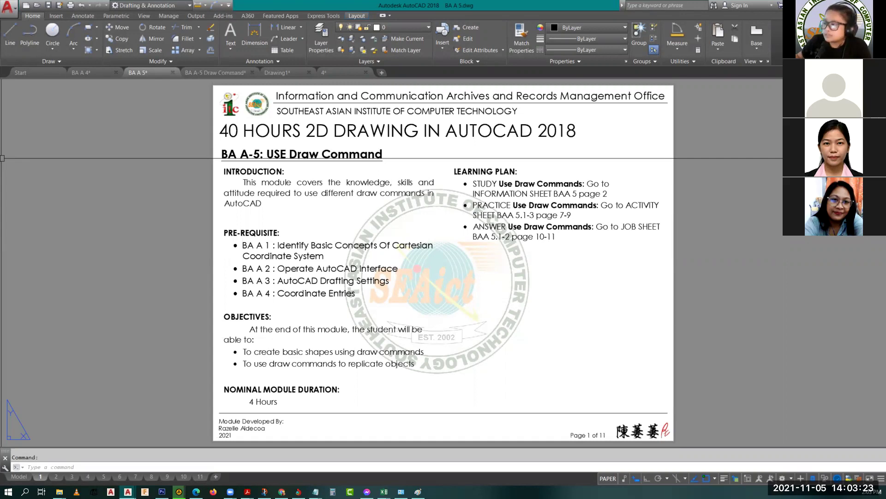
pyautogui.click(58, 478)
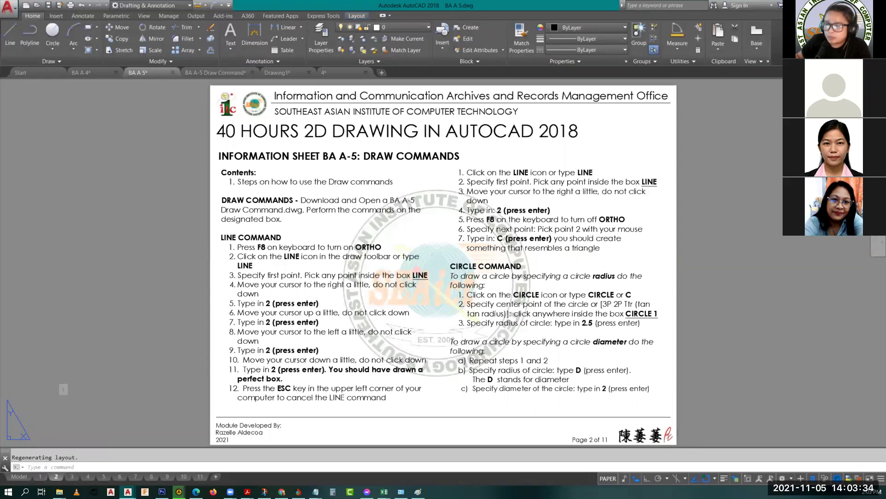
pyautogui.click(44, 477)
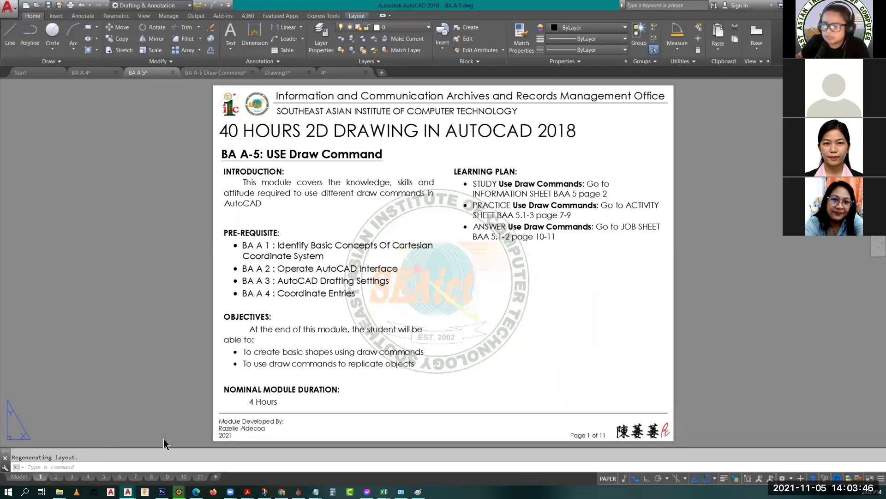
pyautogui.click(202, 476)
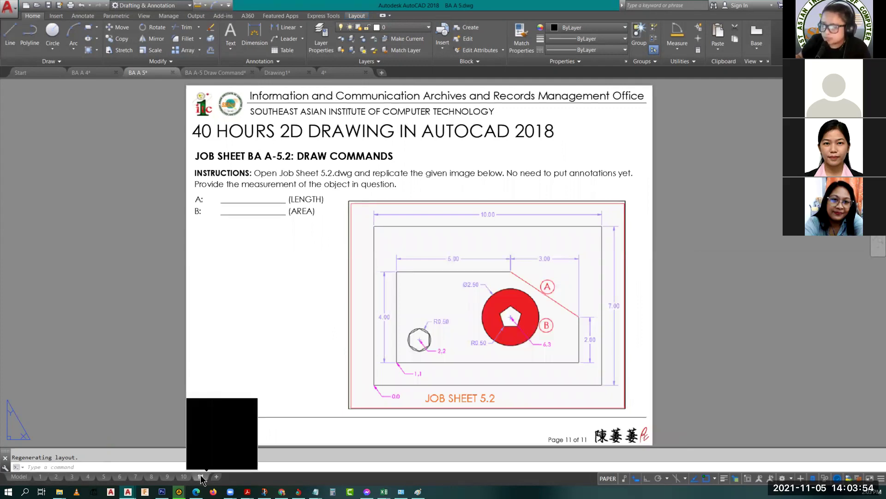
pyautogui.click(184, 476)
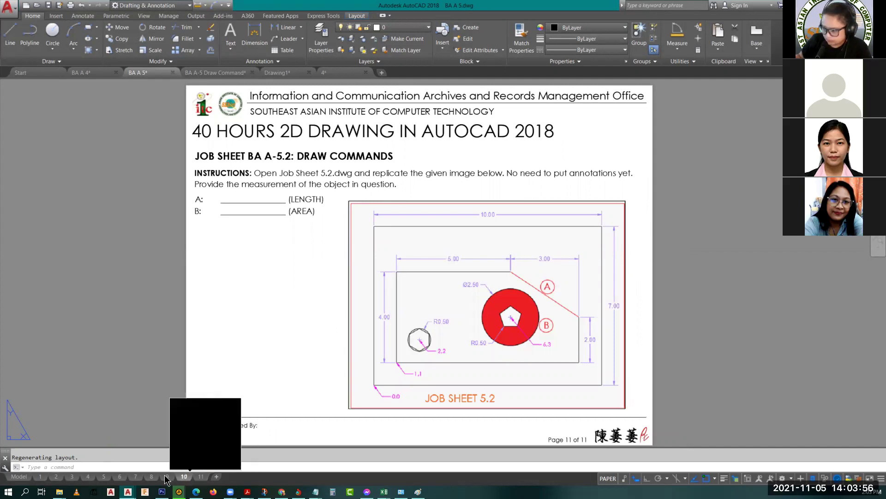
pyautogui.click(167, 476)
pyautogui.click(153, 478)
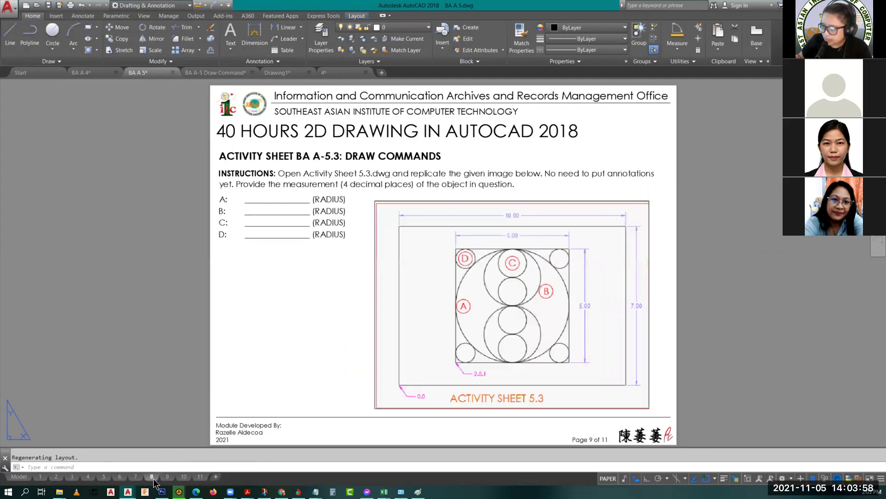
pyautogui.click(141, 476)
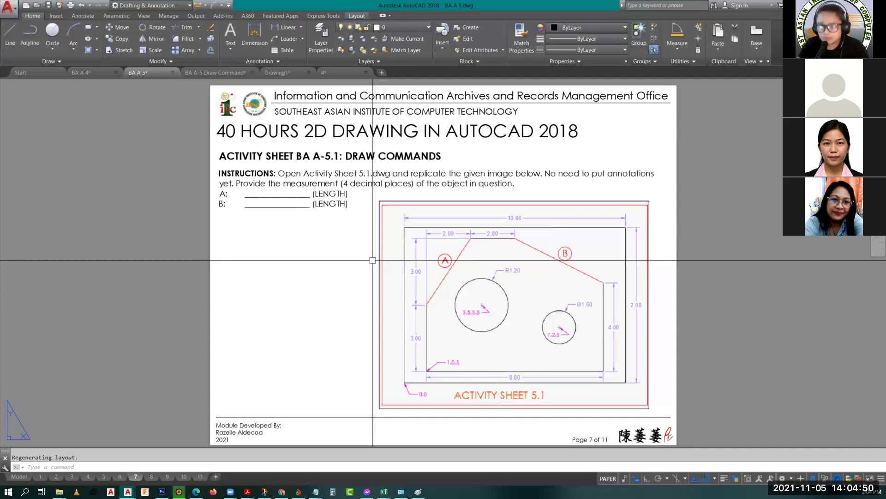
pyautogui.click(56, 477)
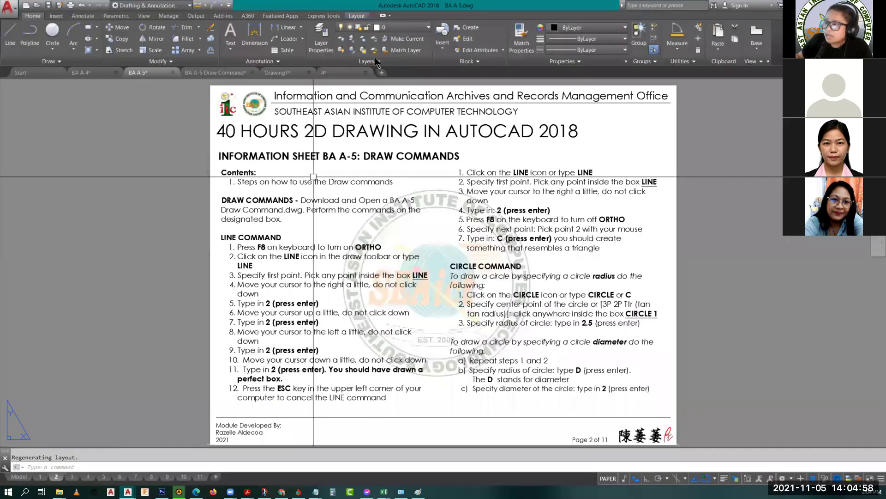
# Step: Show the BA A-5 Draw Command drawing with its LINE, CIRCLE, RECTANGLE, ELLIPSE, HATCH and POLYGON frames
pyautogui.click(276, 73)
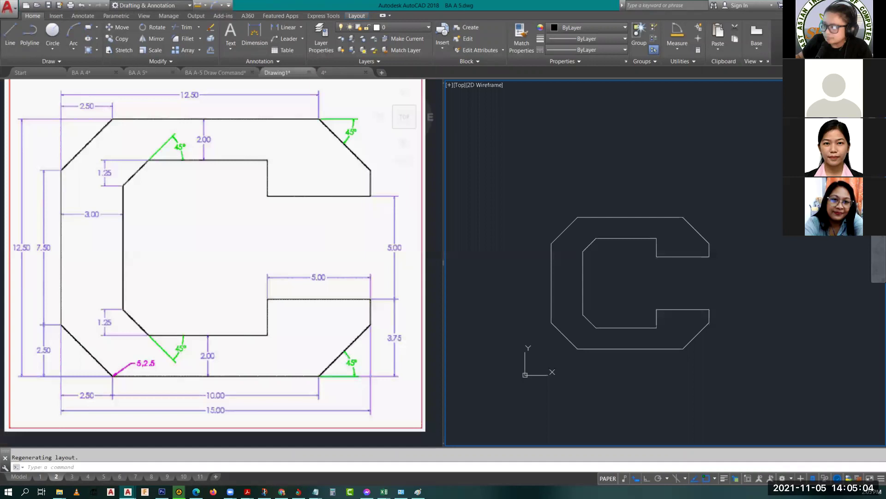
pyautogui.click(144, 16)
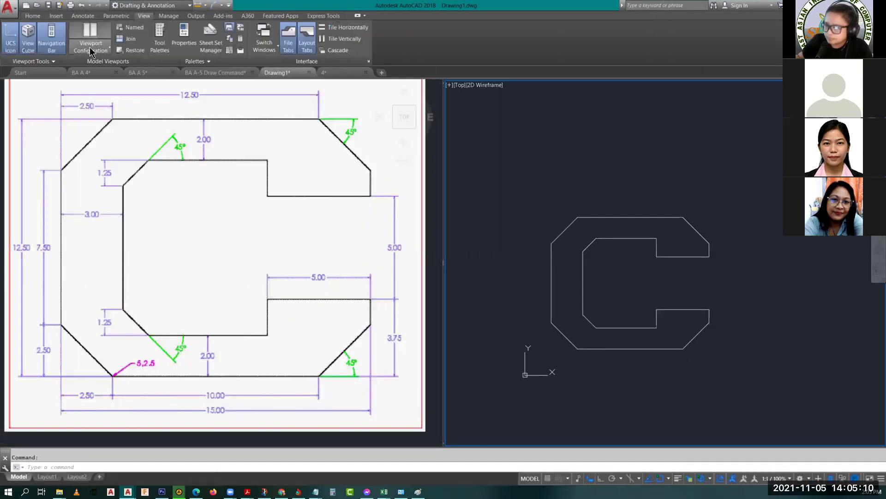
pyautogui.click(208, 73)
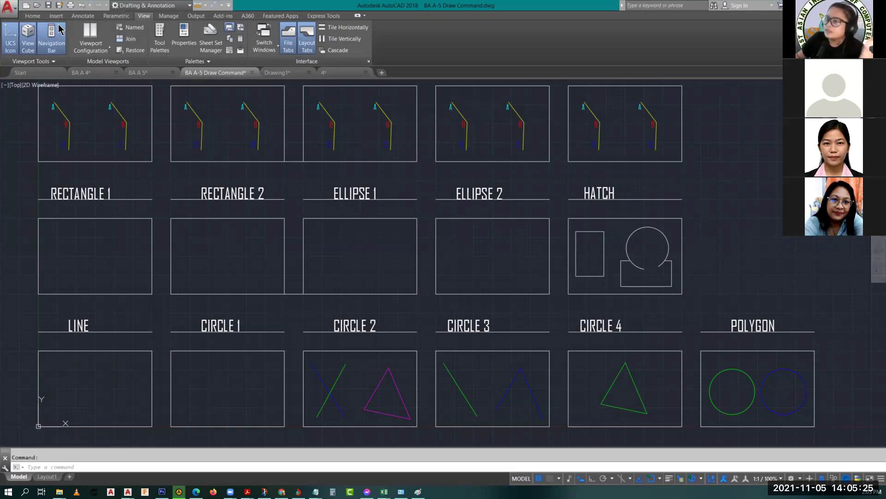
# Step: Restore the Home ribbon tools and pick Construction Line (XLINE) from the expanded Draw panel
pyautogui.click(35, 20)
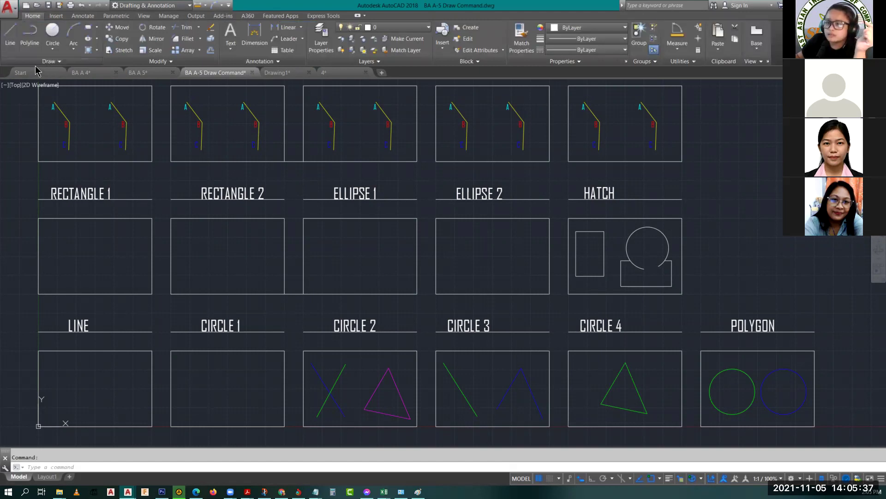
pyautogui.click(59, 62)
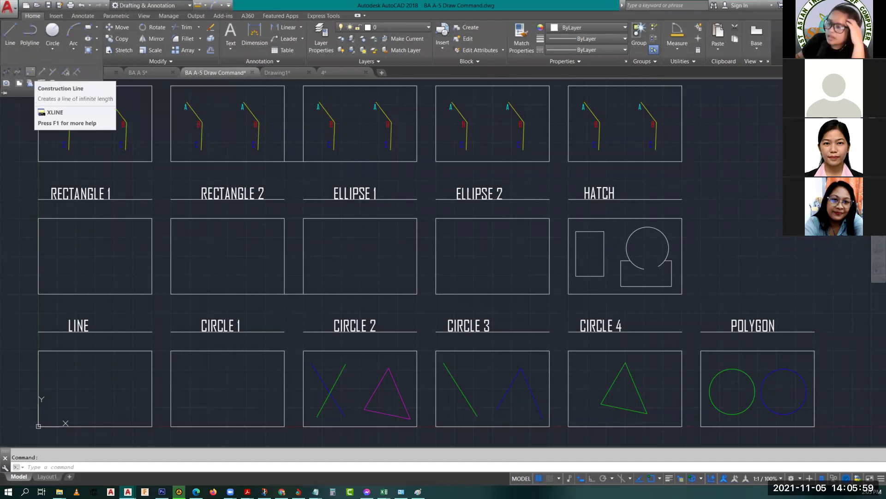
pyautogui.click(77, 70)
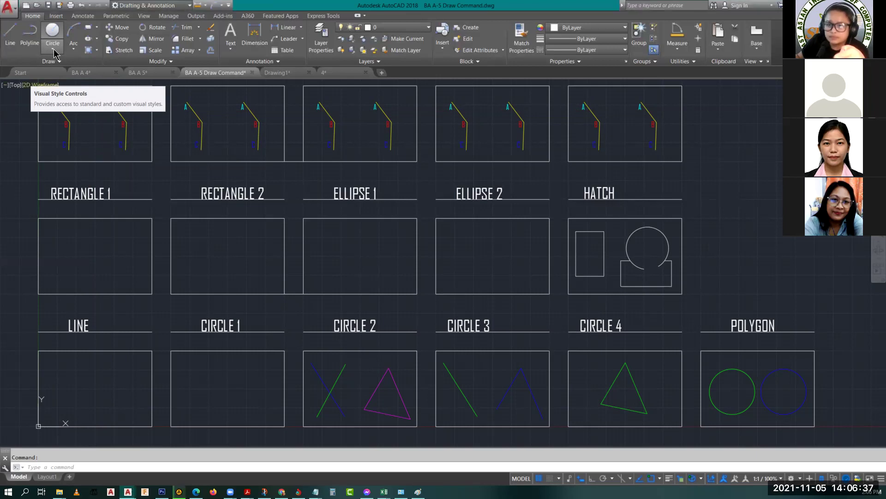
pyautogui.click(54, 53)
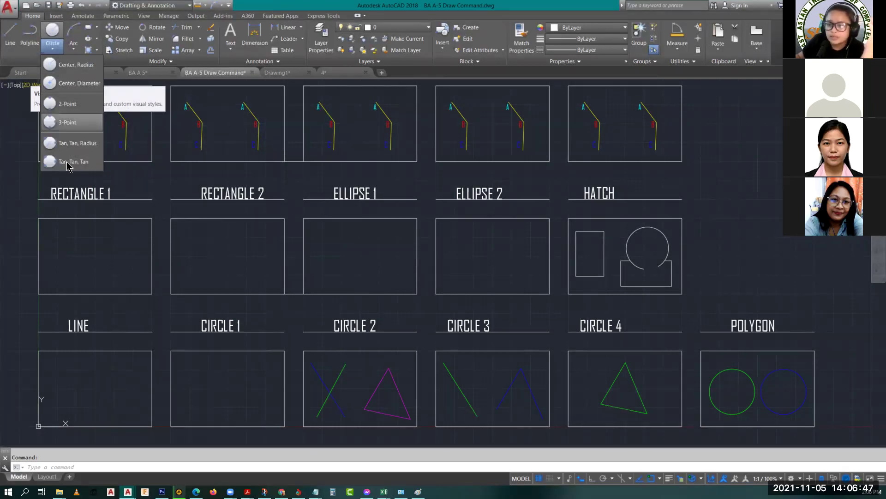
pyautogui.click(95, 467)
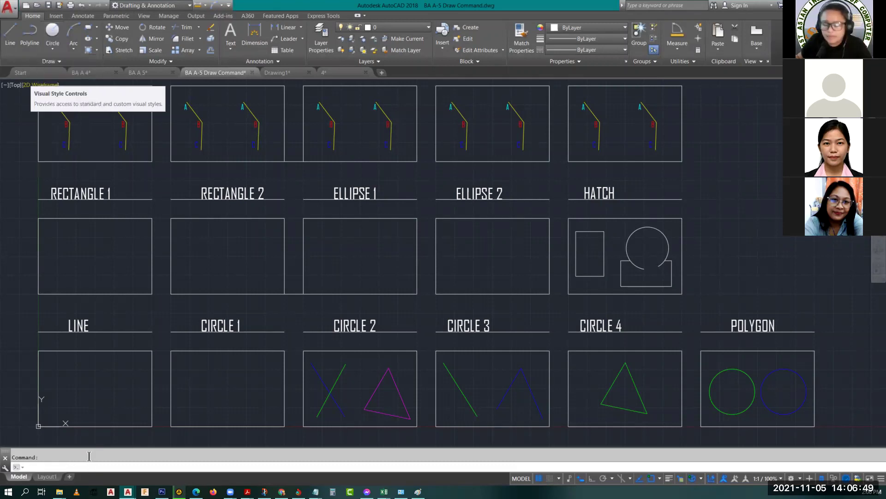
pyautogui.write('c')
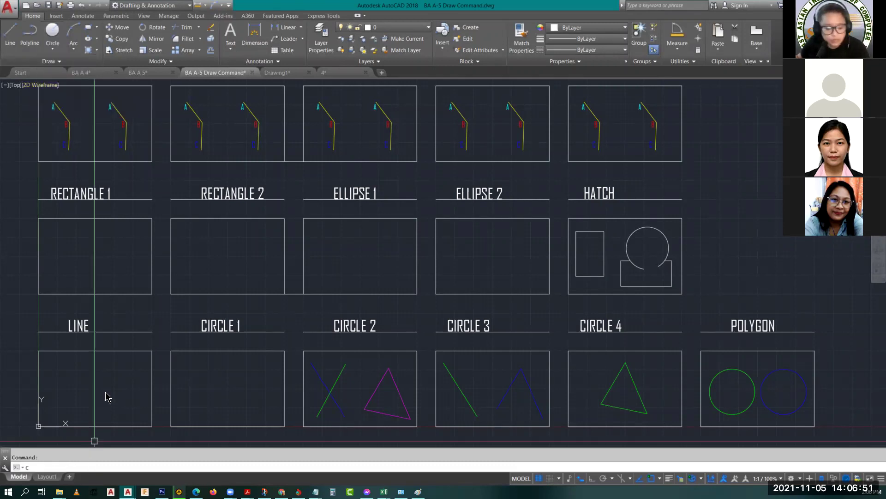
pyautogui.write('o')
pyautogui.press('Escape')
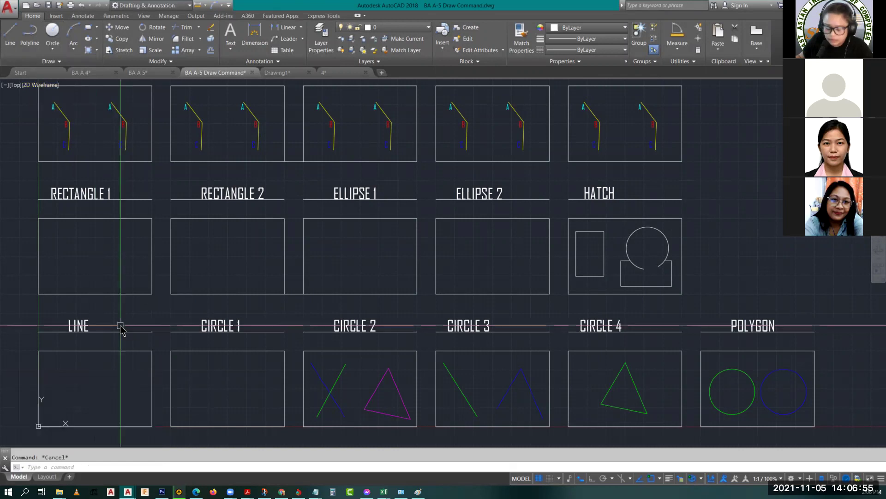
pyautogui.write('c')
pyautogui.press('Escape')
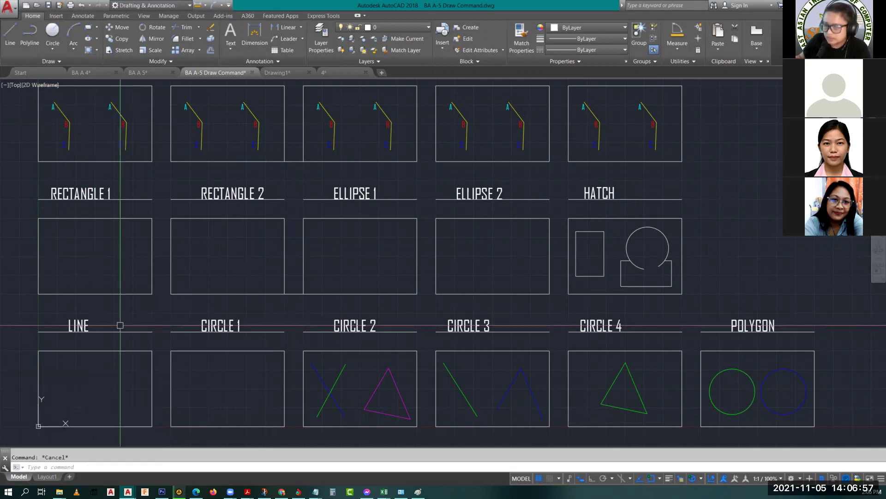
pyautogui.write('c')
pyautogui.press('Return')
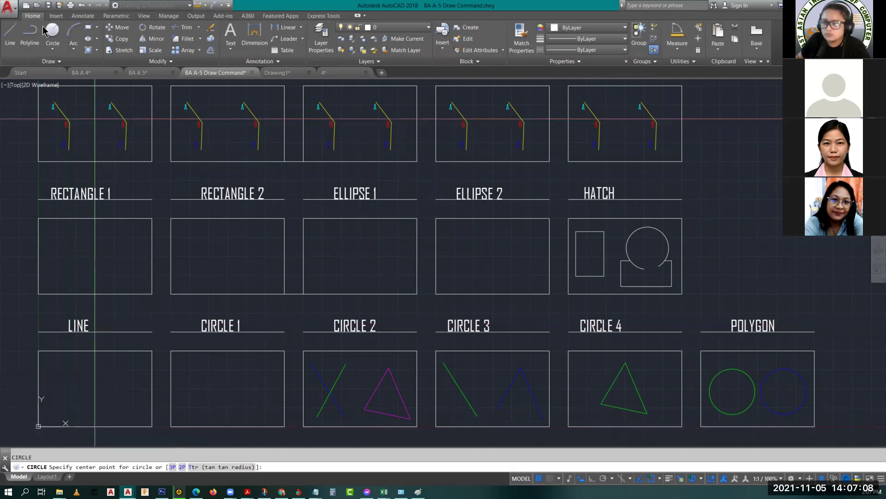
pyautogui.press('Escape')
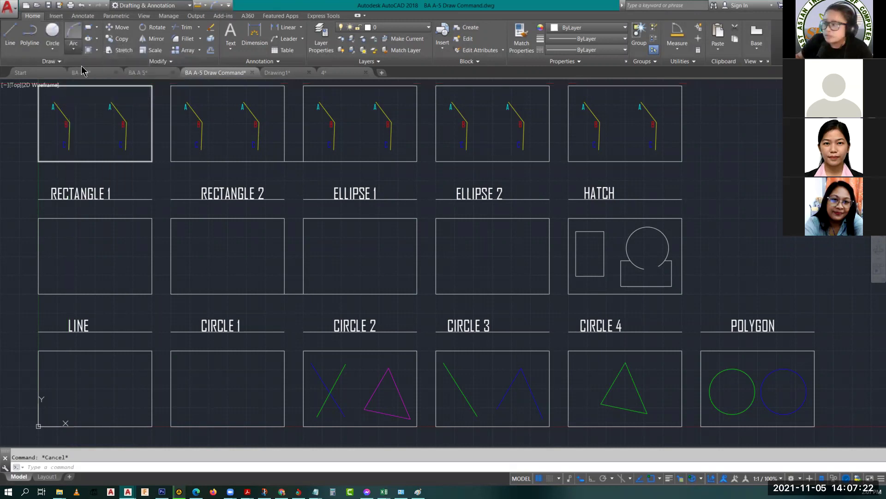
pyautogui.click(73, 48)
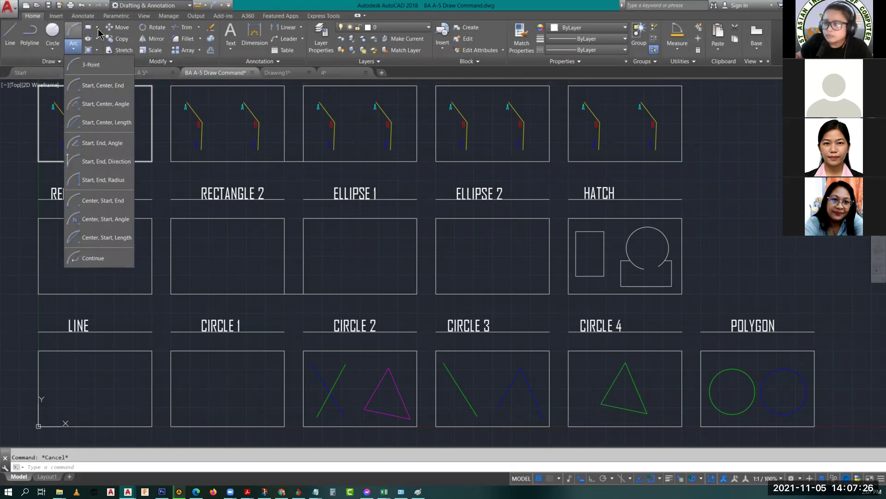
pyautogui.click(97, 30)
pyautogui.click(98, 28)
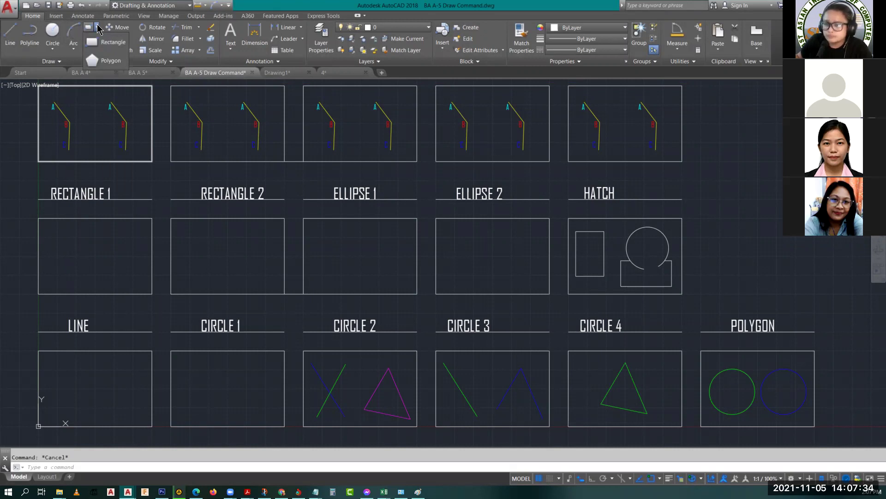
pyautogui.click(96, 38)
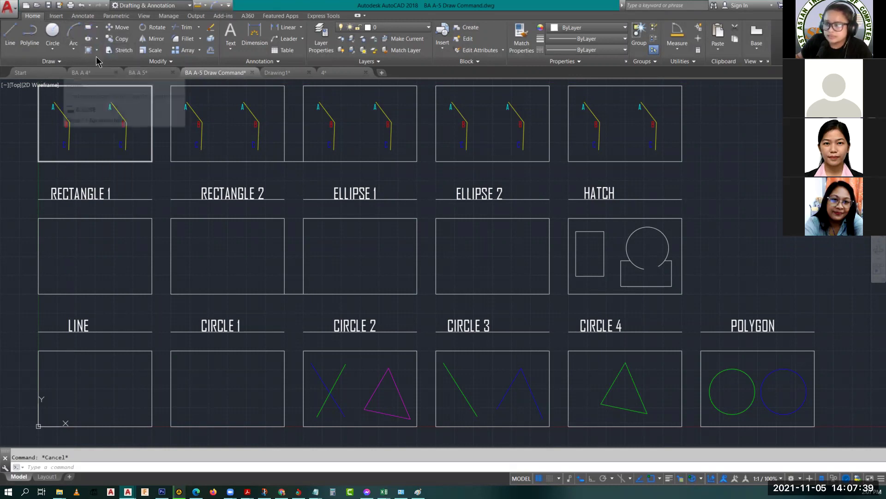
pyautogui.click(97, 50)
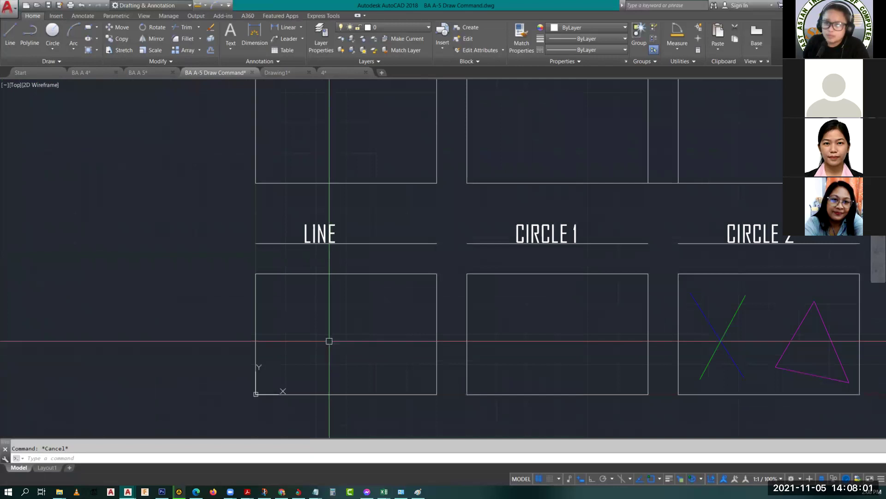
# Step: Enter L to call the LINE command beside the empty LINE frame
pyautogui.write('L')
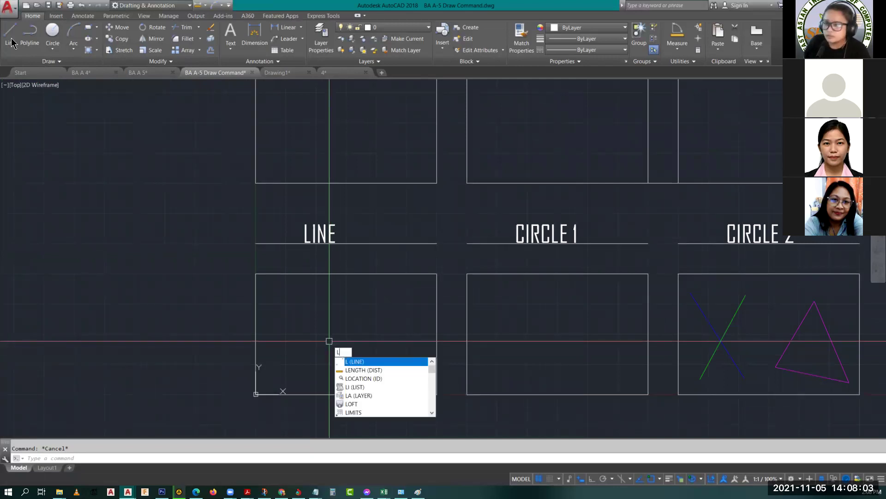
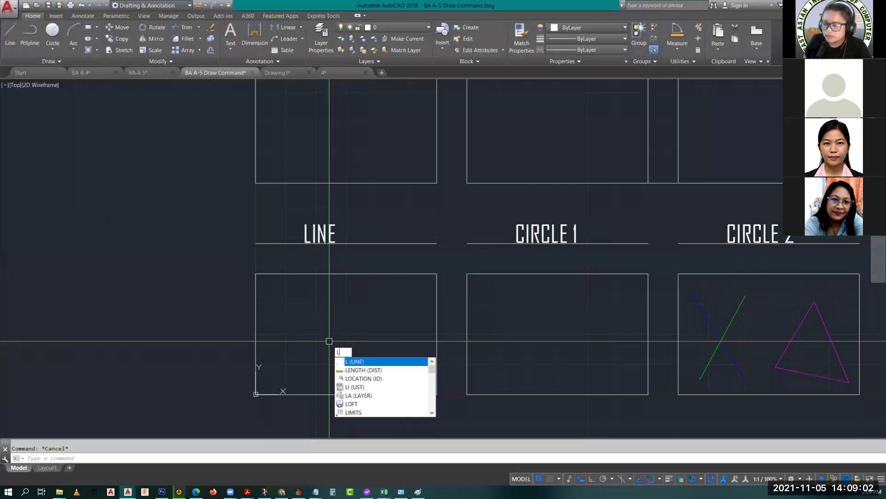
# Step: Start a line with Ortho on, first point at the LINE box's lower left
pyautogui.press('Return')
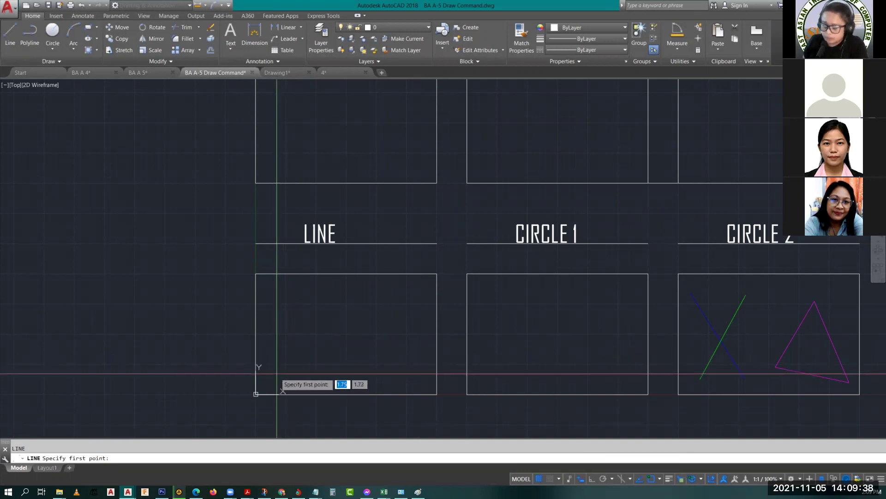
pyautogui.click(592, 479)
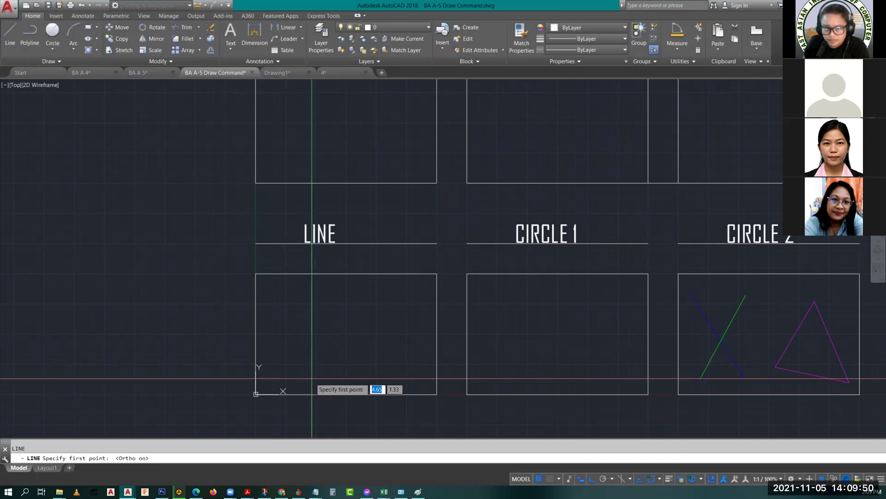
pyautogui.click(283, 371)
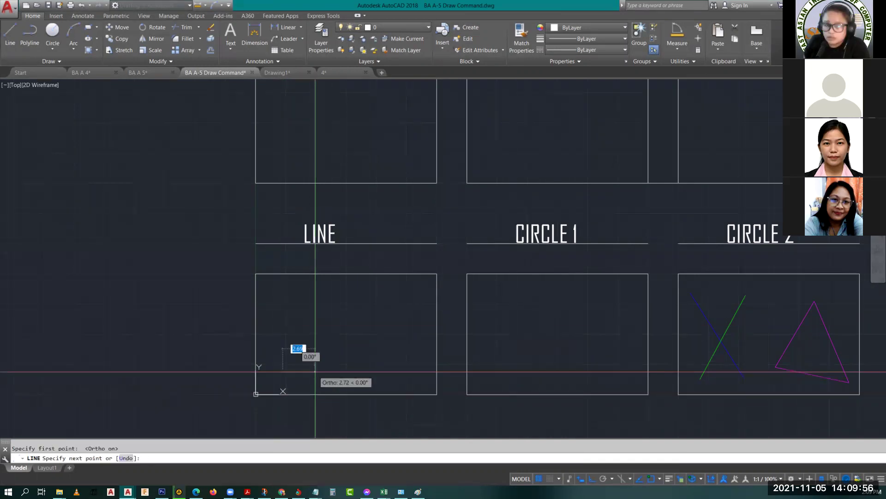
# Step: Draw three 2-unit sides and close them into a square in the LINE box
pyautogui.scroll(4, 300, 360)
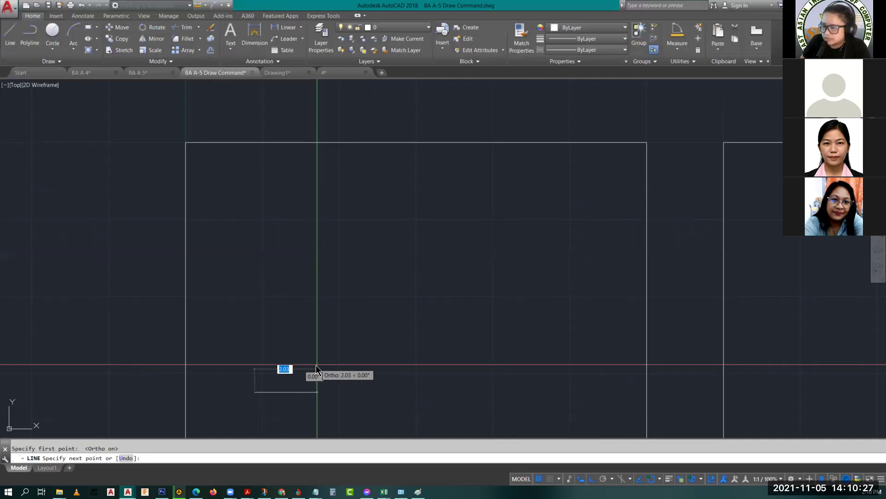
pyautogui.write('2')
pyautogui.press('Return')
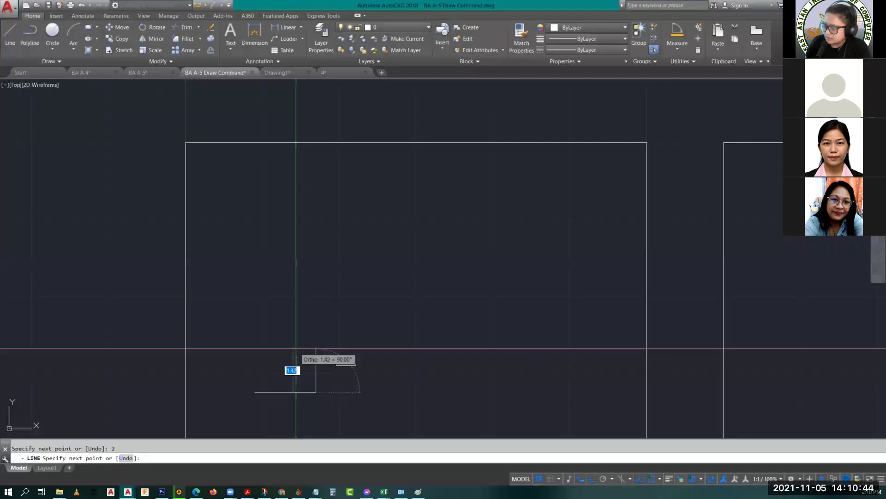
pyautogui.write('2')
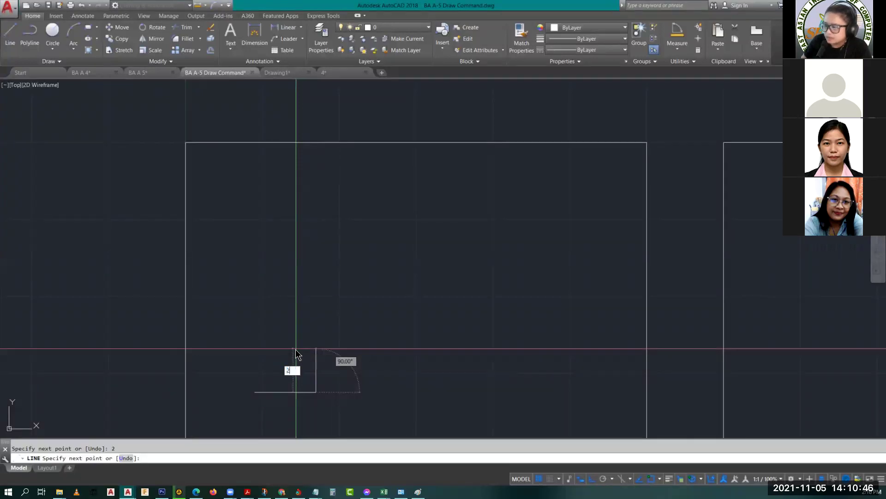
pyautogui.press('Return')
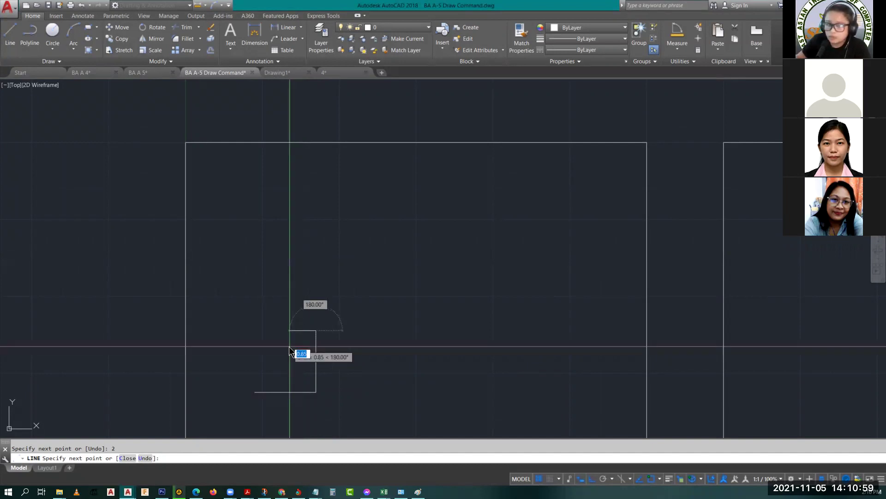
pyautogui.write('2')
pyautogui.press('Return')
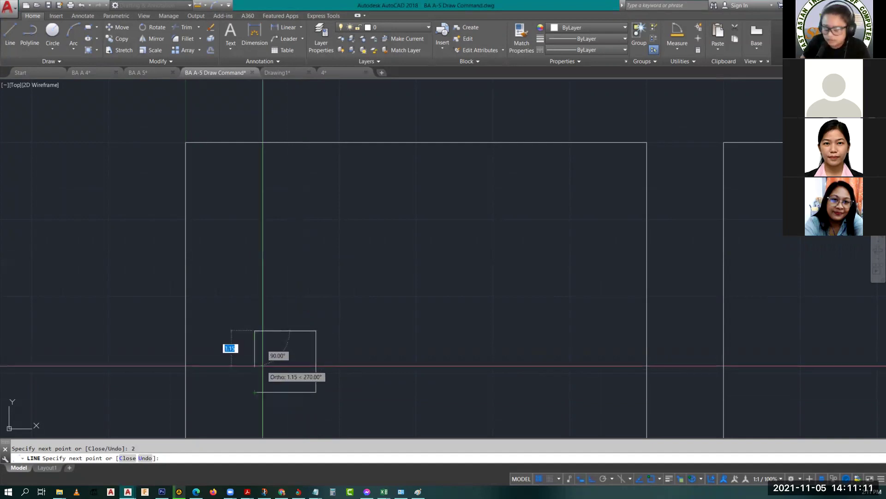
pyautogui.write('c')
pyautogui.press('Return')
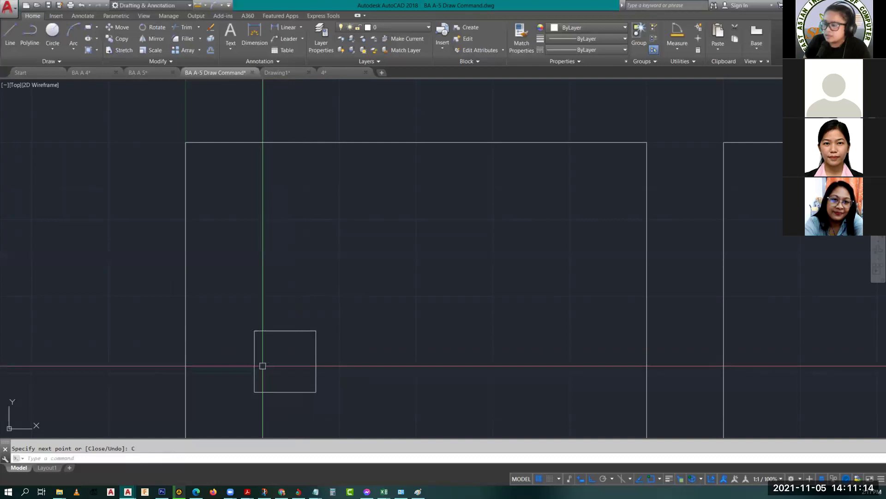
# Step: Draw a closed right triangle with 2-unit horizontal and vertical legs beside the square
pyautogui.moveTo(407, 354); pyautogui.dragTo(365, 320, button='middle')
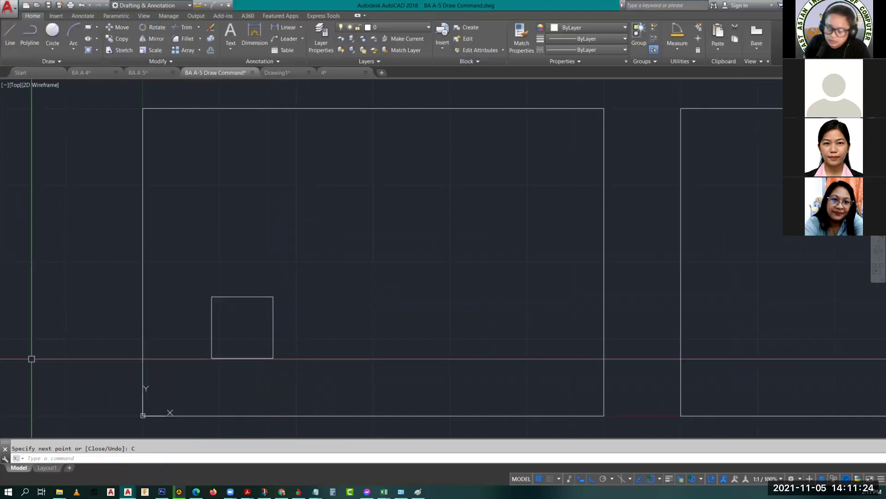
pyautogui.write('l')
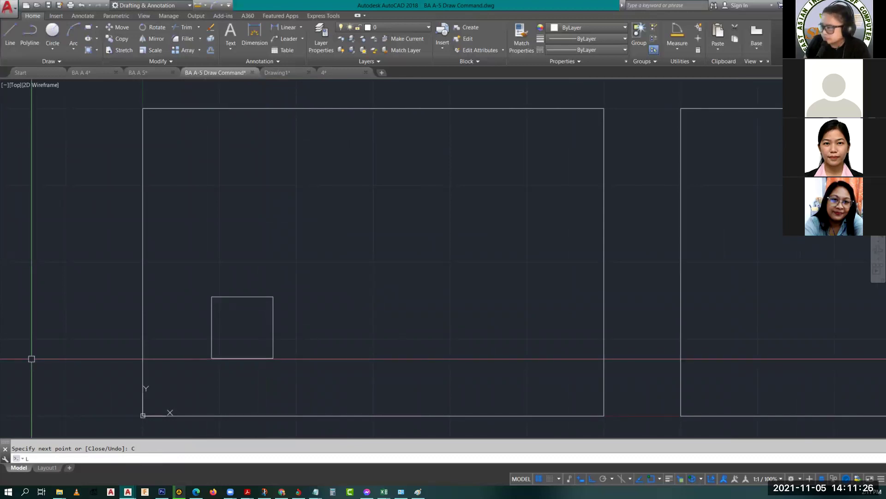
pyautogui.press('Return')
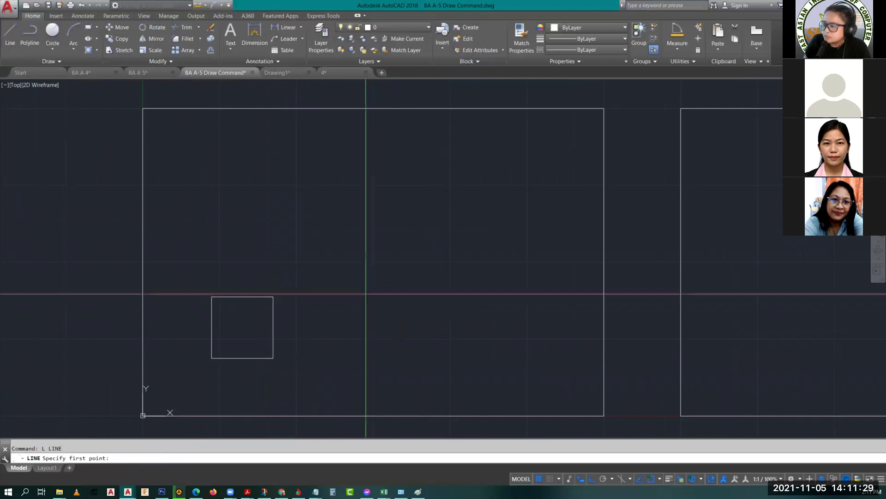
pyautogui.click(365, 293)
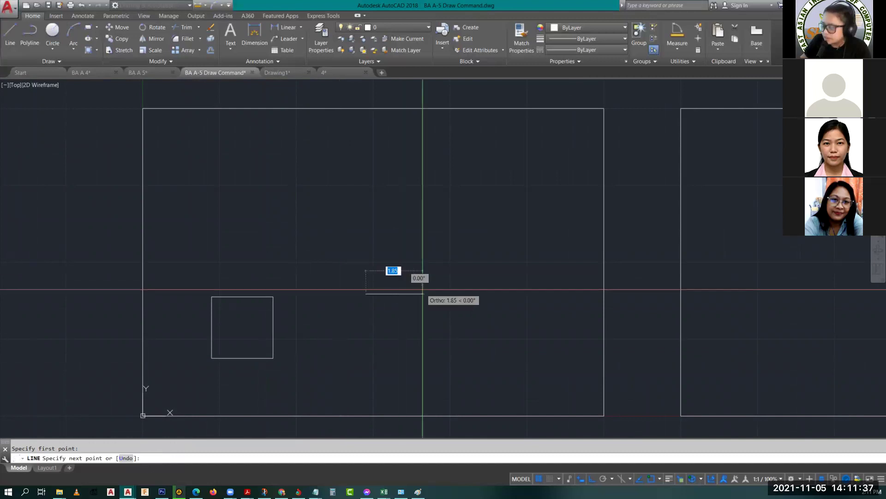
pyautogui.write('2')
pyautogui.press('Return')
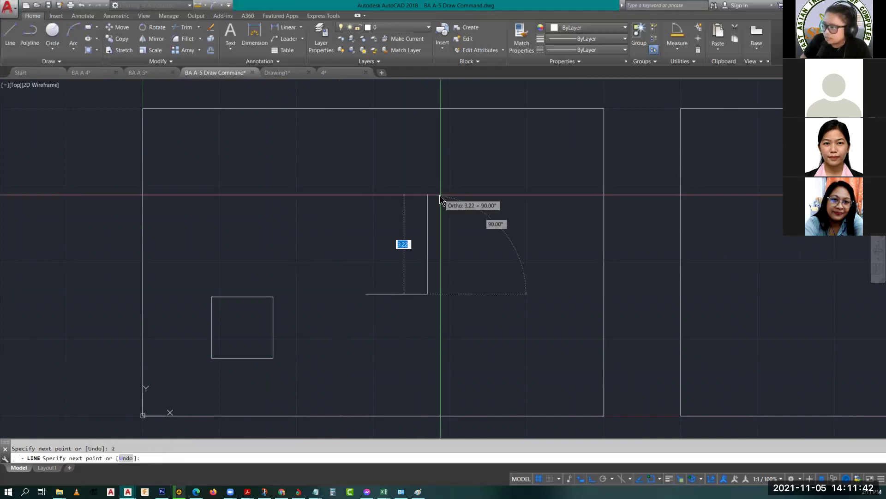
pyautogui.write('2')
pyautogui.press('Return')
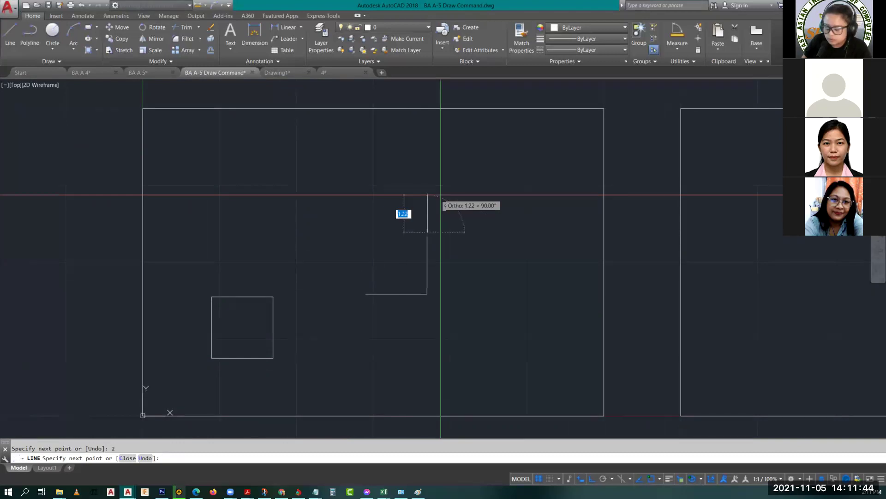
pyautogui.write('c')
pyautogui.press('Return')
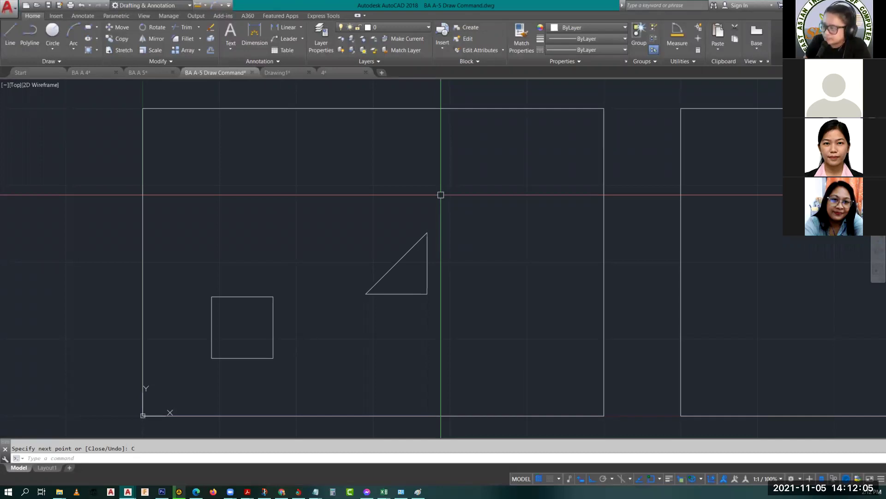
pyautogui.moveTo(477, 340); pyautogui.dragTo(433, 329, button='middle')
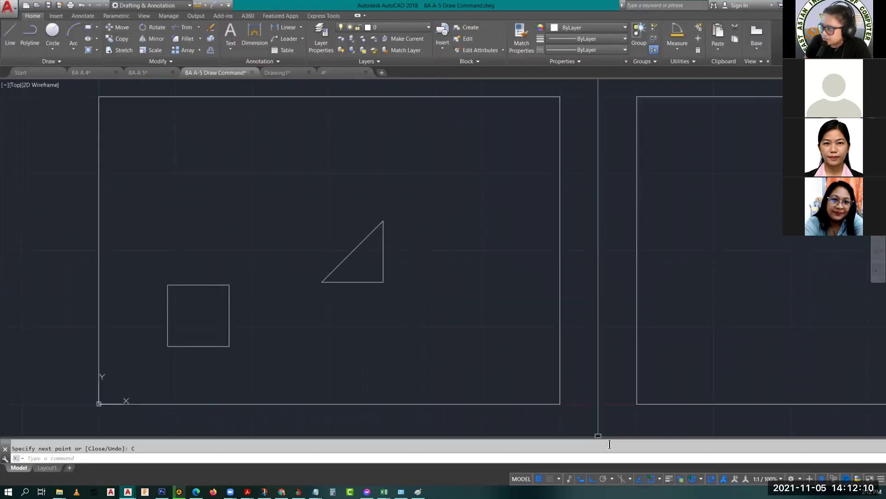
# Step: Draw a closed triangle from a 2-unit base and 2-unit slanted side, Ortho off
pyautogui.write('l')
pyautogui.press('Return')
pyautogui.click(400, 341)
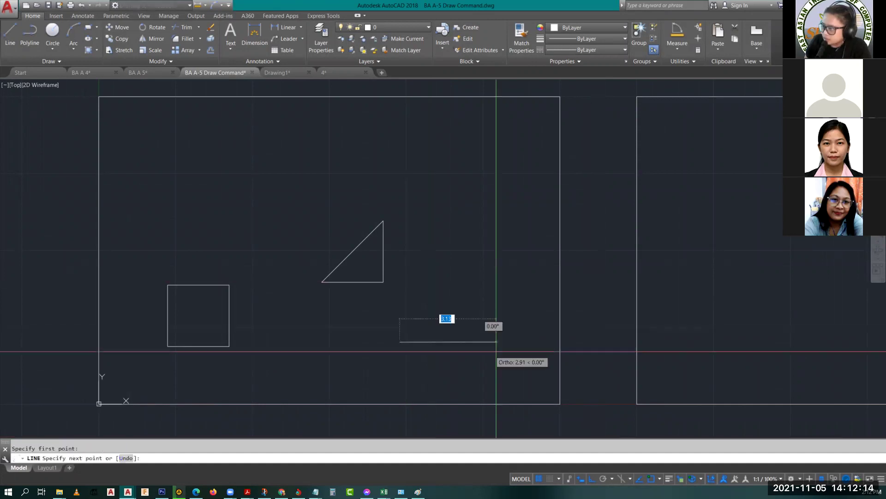
pyautogui.write('2')
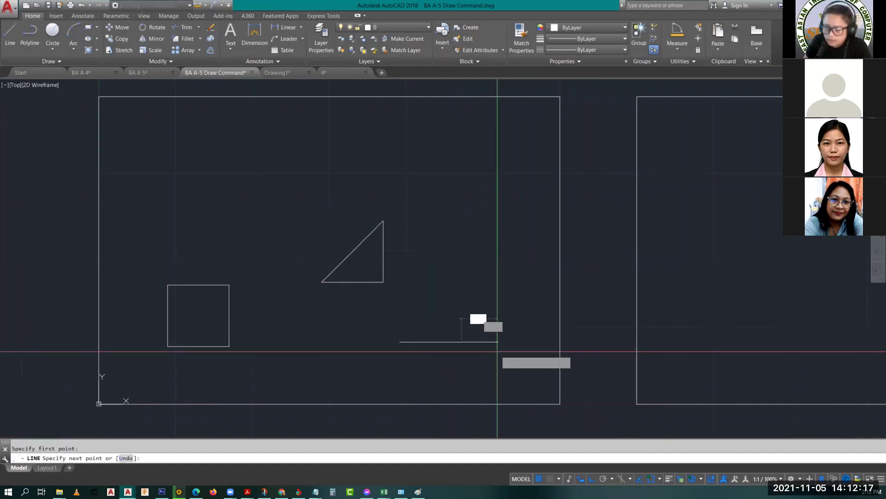
pyautogui.press('Return')
pyautogui.press('F8')
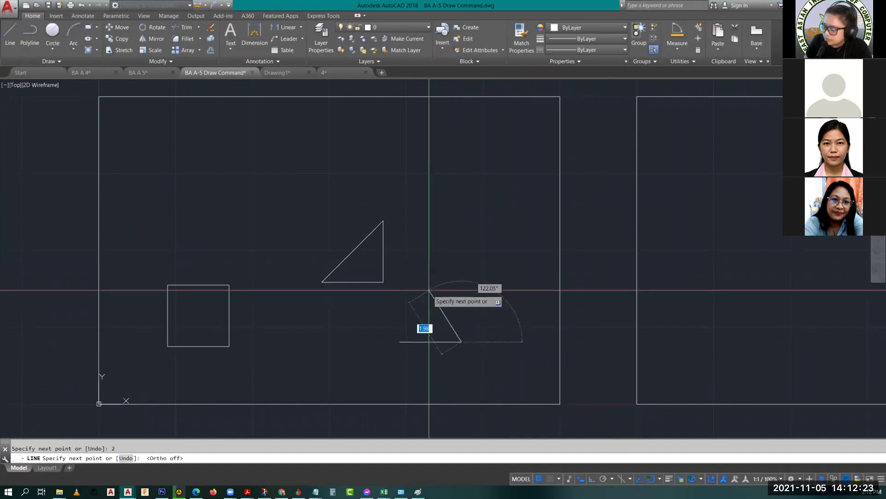
pyautogui.write('2')
pyautogui.press('Return')
pyautogui.write('C')
pyautogui.press('Return')
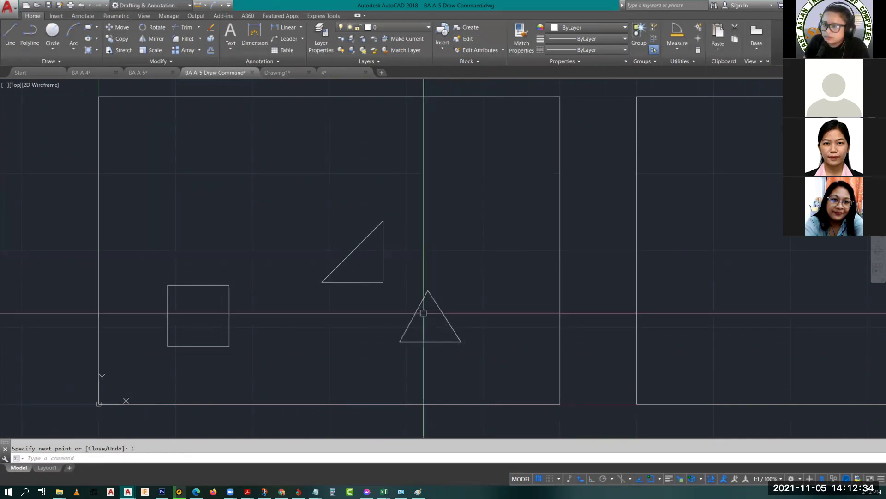
pyautogui.scroll(-2, 503, 275)
pyautogui.moveTo(589, 282)
pyautogui.mouseDown(button='middle')
pyautogui.moveTo(452, 320)
pyautogui.moveTo(453, 303)
pyautogui.mouseUp(button='middle')
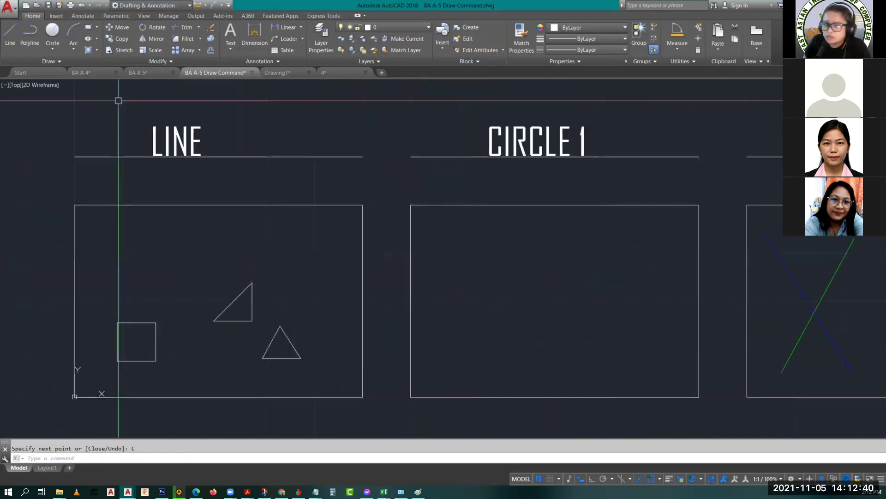
# Step: Choose Center, Radius from the Draw panel's Circle dropdown
pyautogui.click(56, 48)
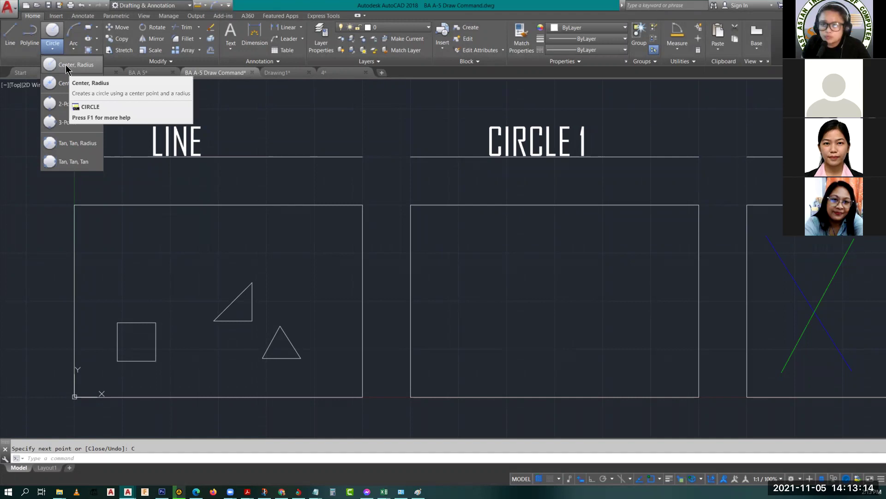
pyautogui.moveTo(76, 64)
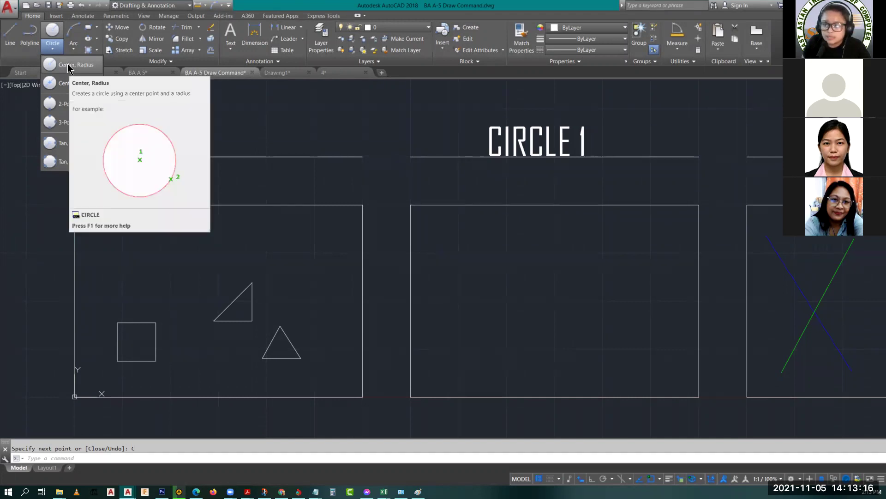
pyautogui.click(67, 67)
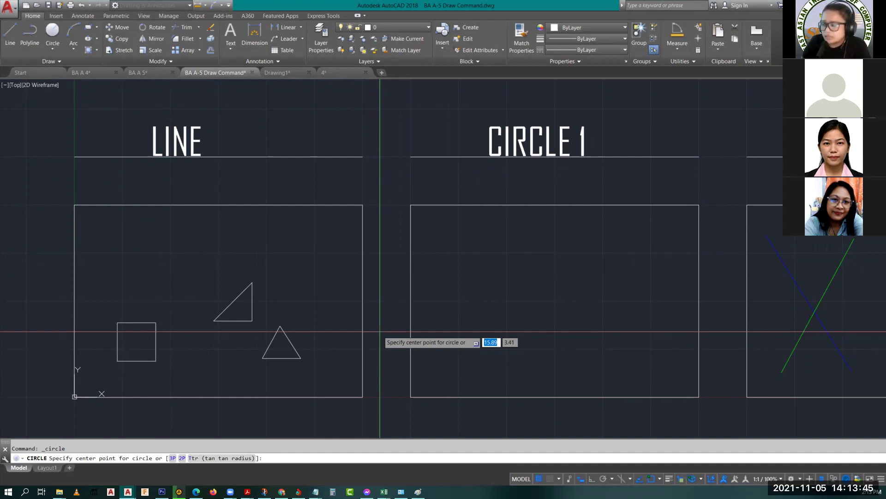
# Step: Draw a radius-5 circle centred in the CIRCLE 1 box
pyautogui.click(501, 298)
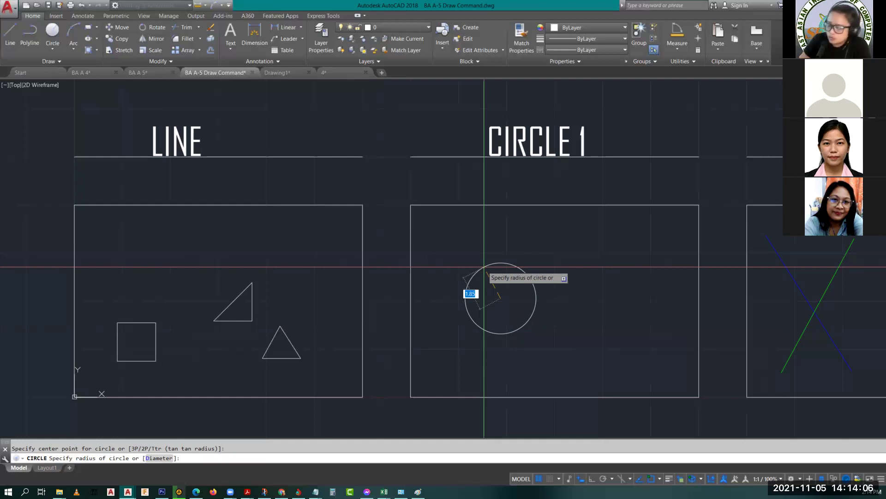
pyautogui.write('5')
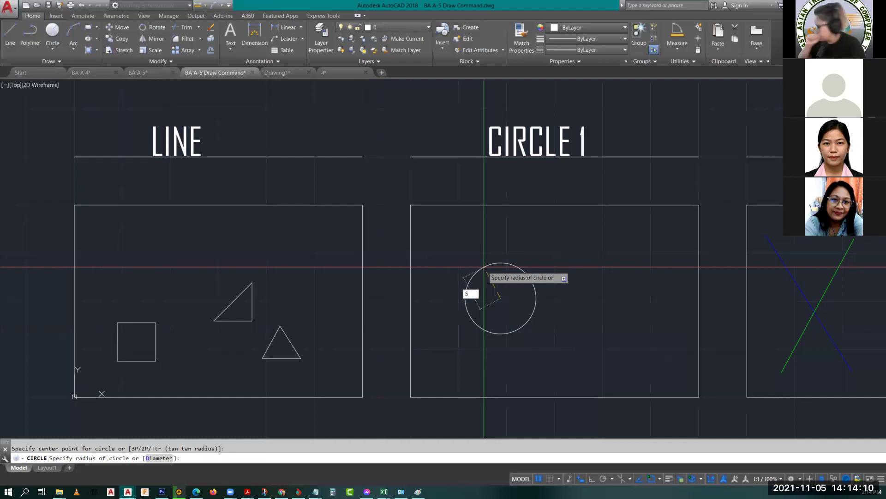
pyautogui.press('Return')
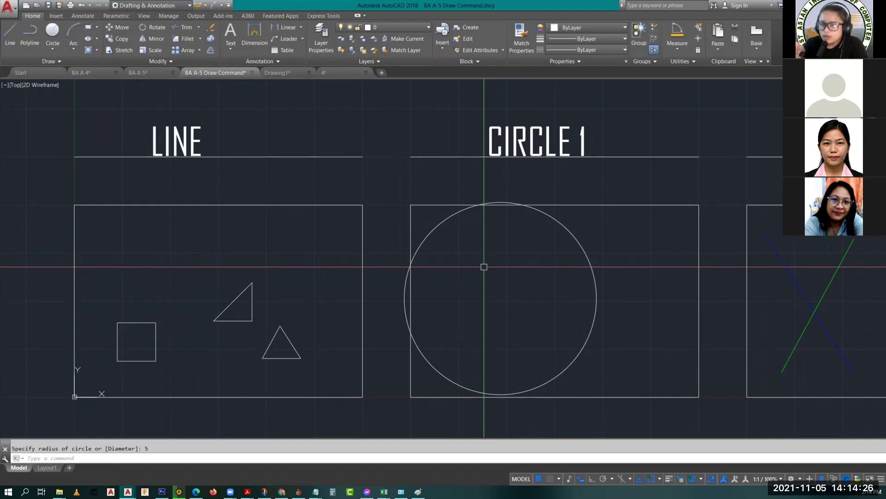
pyautogui.write('c')
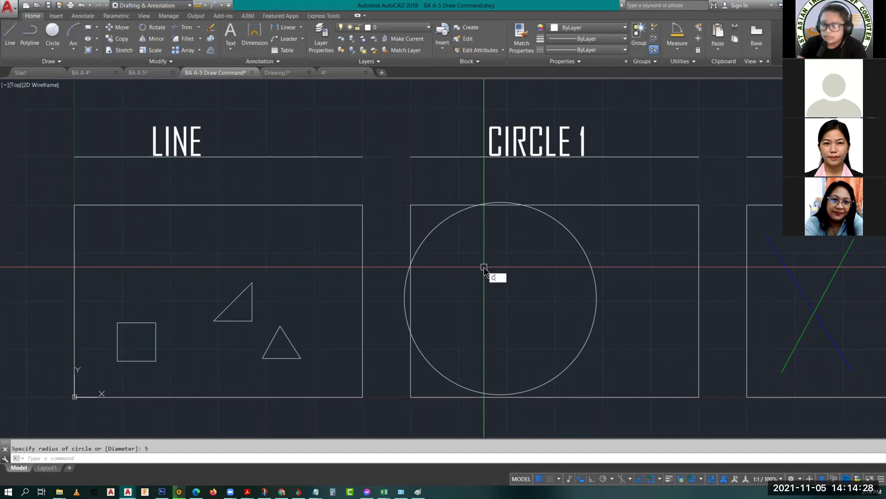
pyautogui.press('BackSpace')
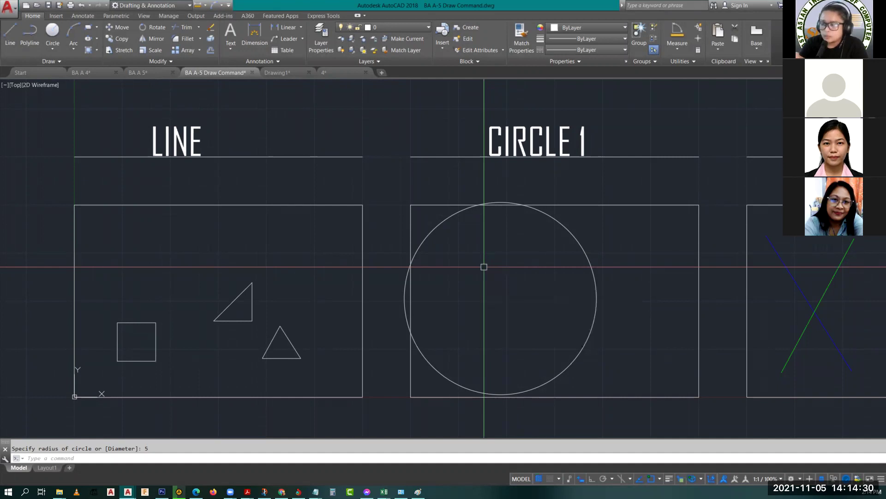
# Step: Add a diameter-5 circle centred on the large circle's right edge
pyautogui.press('Return')
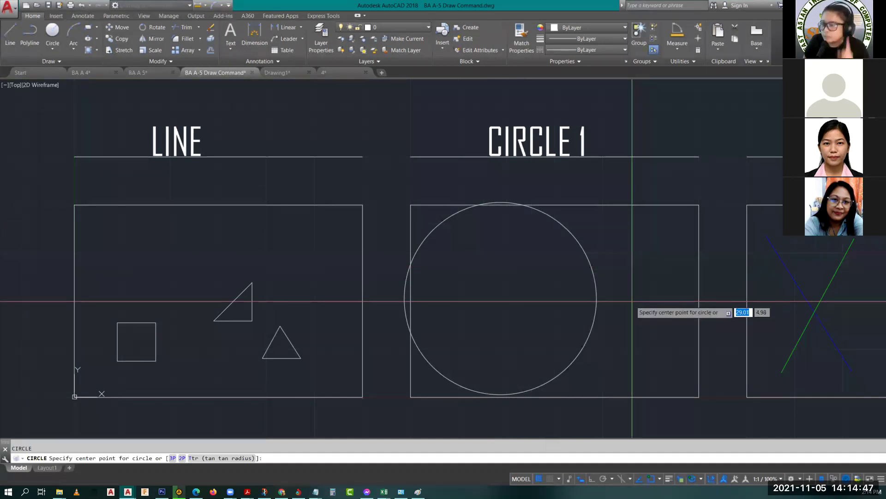
pyautogui.click(630, 300)
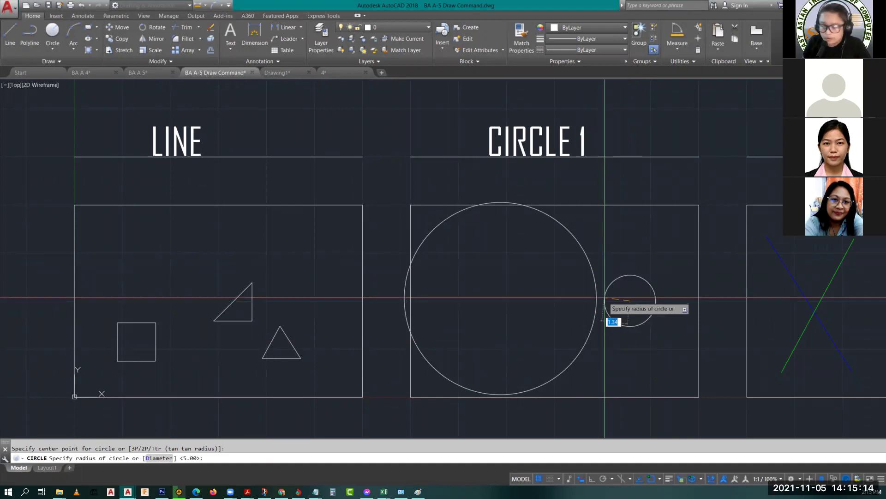
pyautogui.write('D')
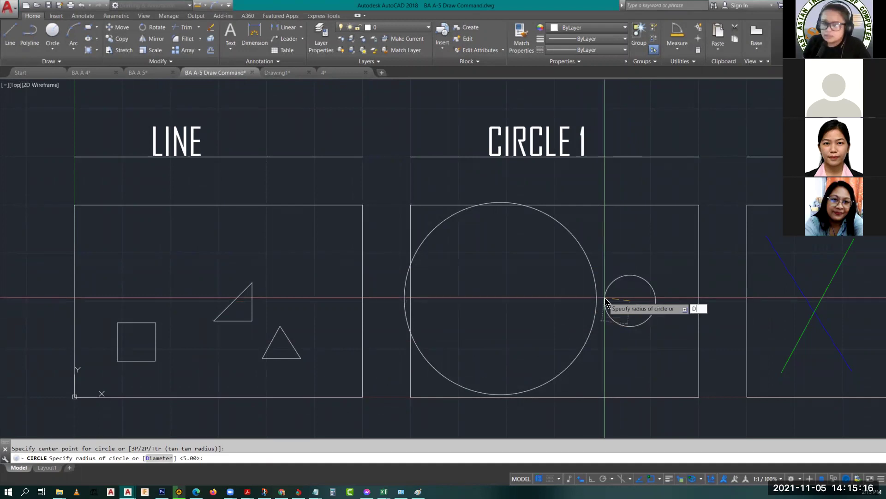
pyautogui.press('Return')
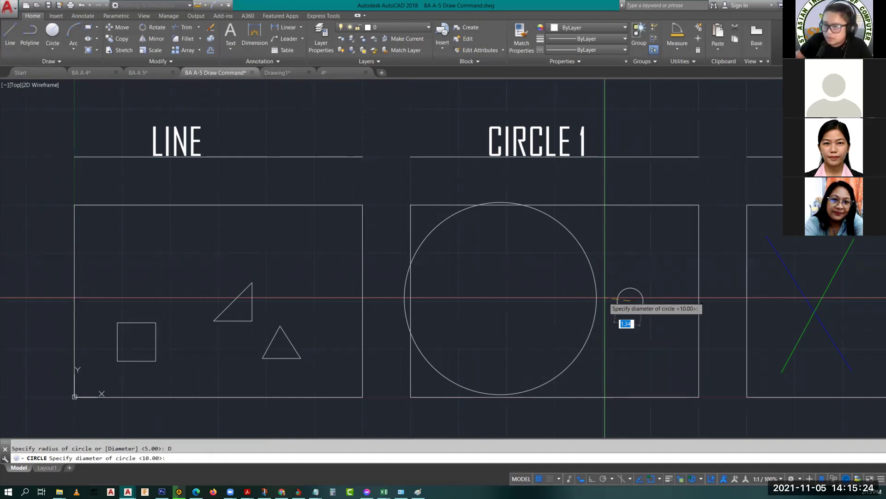
pyautogui.write('5')
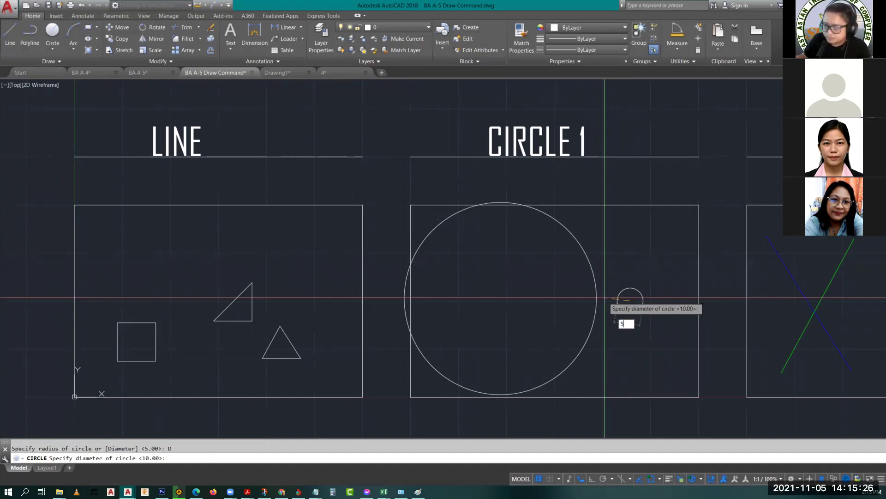
pyautogui.press('Return')
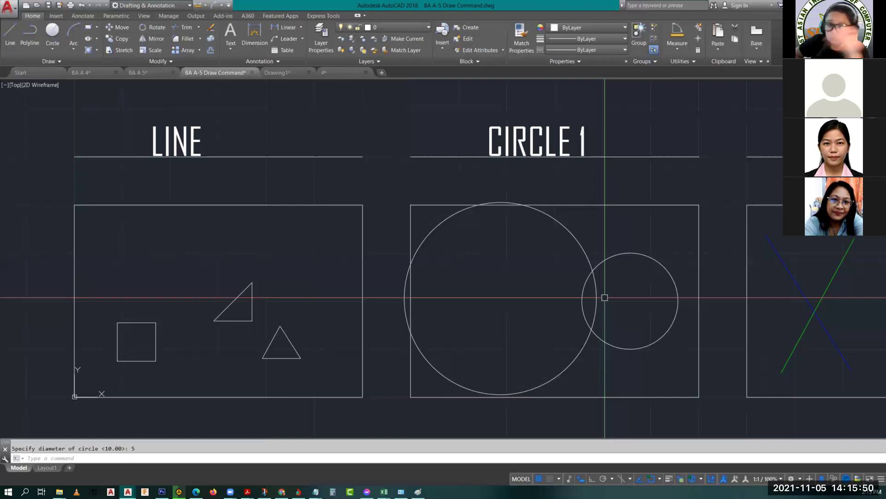
pyautogui.moveTo(604, 297); pyautogui.dragTo(423, 287, button='middle')
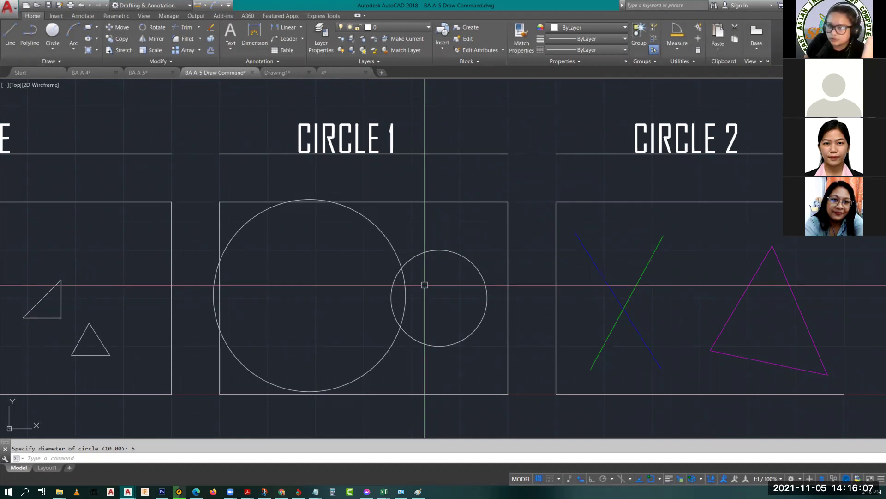
pyautogui.write('c')
pyautogui.press('Return')
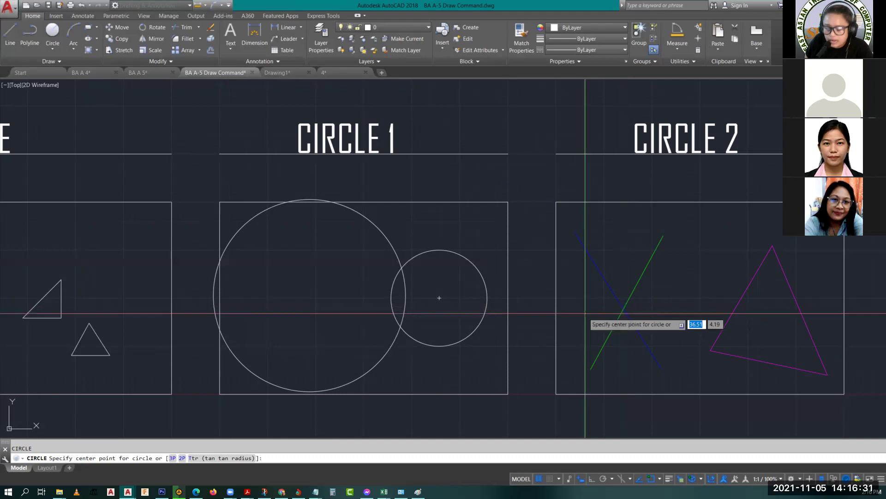
# Step: Draw a radius-2 circle snapped to the green and blue lines' intersection
pyautogui.press('BackSpace')
pyautogui.write('INT')
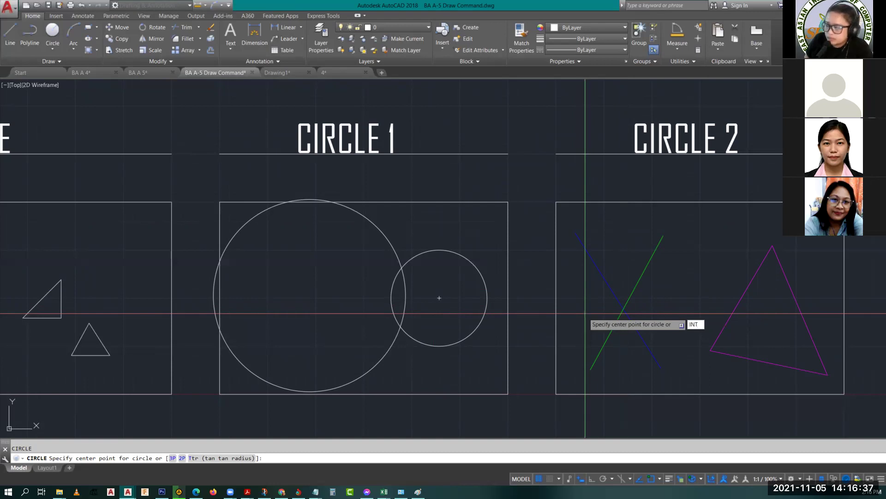
pyautogui.press('Return')
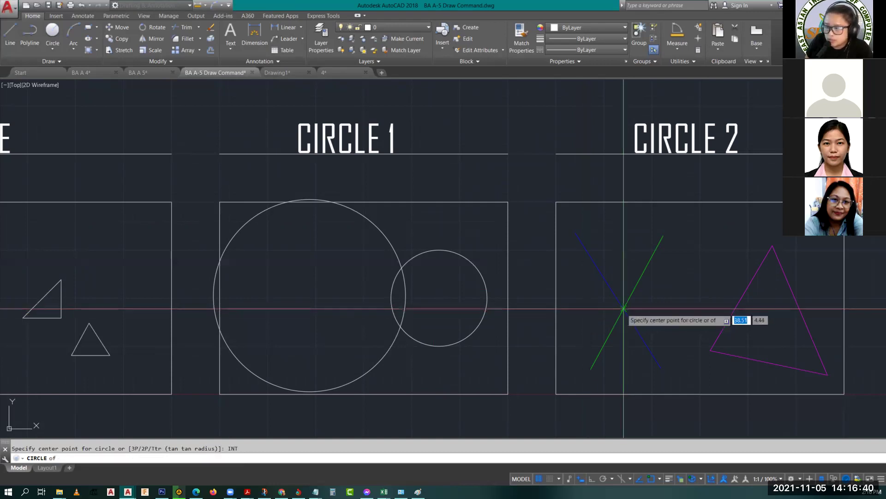
pyautogui.click(624, 308)
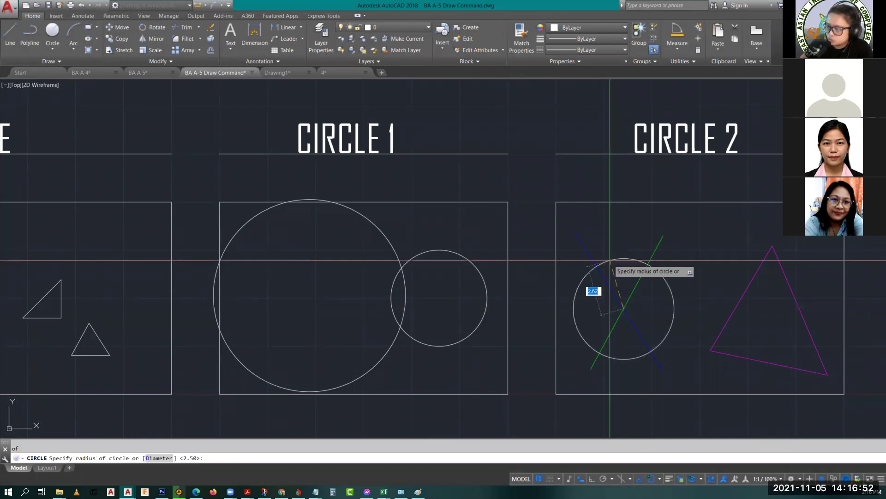
pyautogui.write('2')
pyautogui.press('Return')
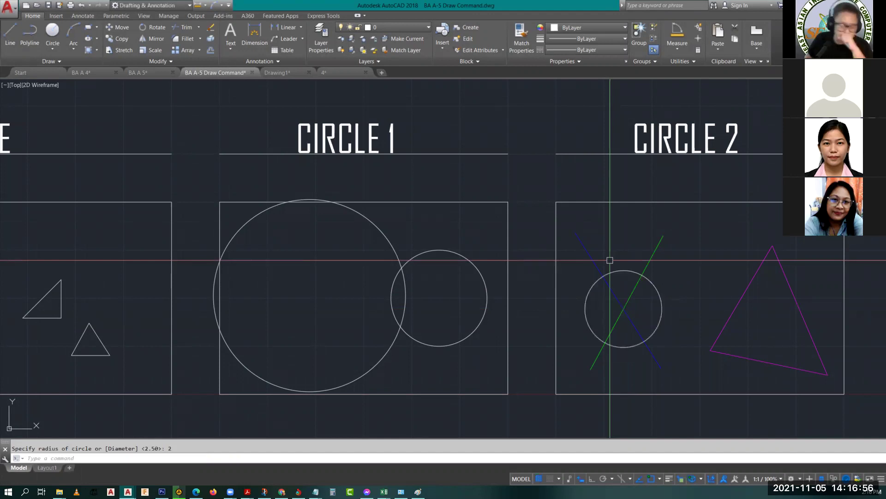
pyautogui.moveTo(617, 270)
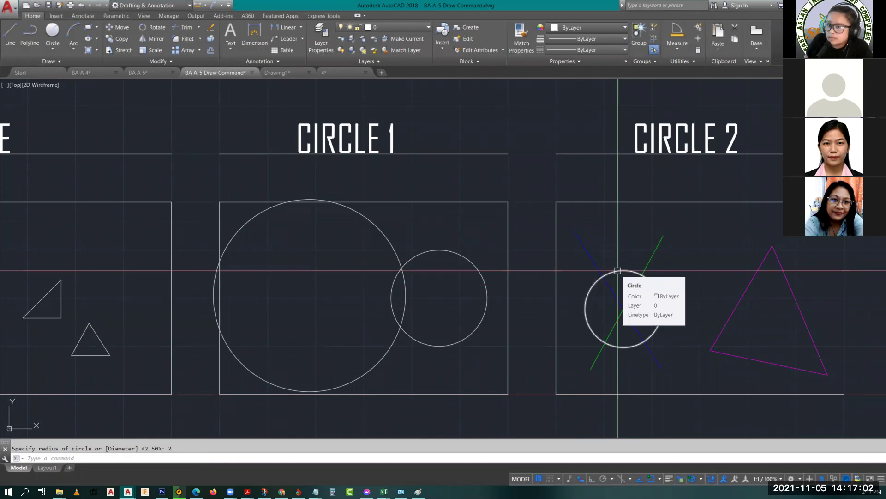
pyautogui.moveTo(772, 284); pyautogui.dragTo(554, 257, button='middle')
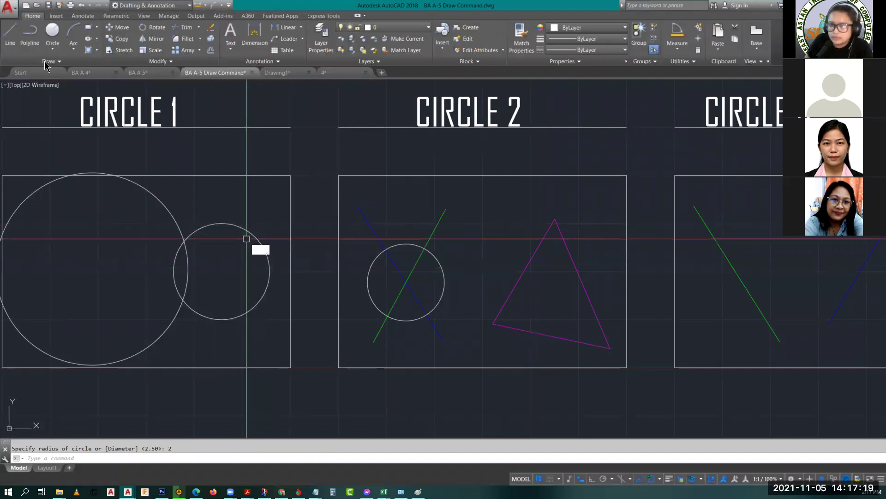
# Step: Draw a radius-1 TTR circle tangent to two sides near the magenta triangle's apex
pyautogui.write('c')
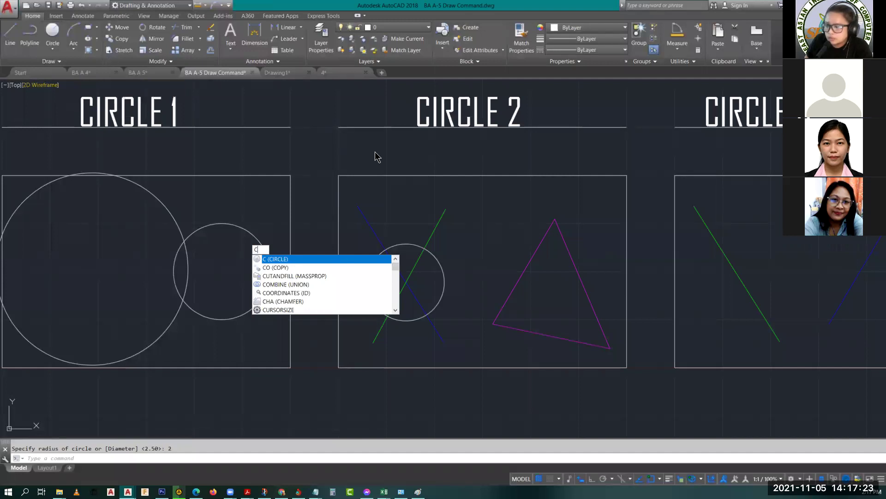
pyautogui.press('Return')
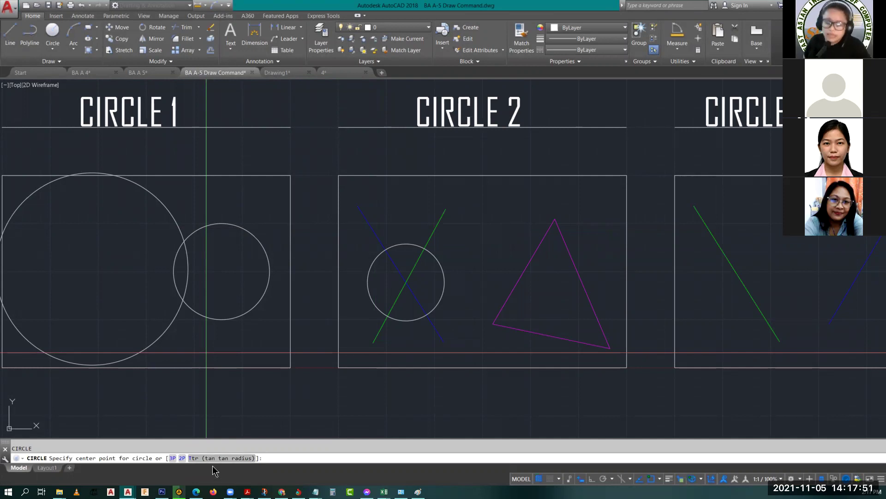
pyautogui.write('TTR')
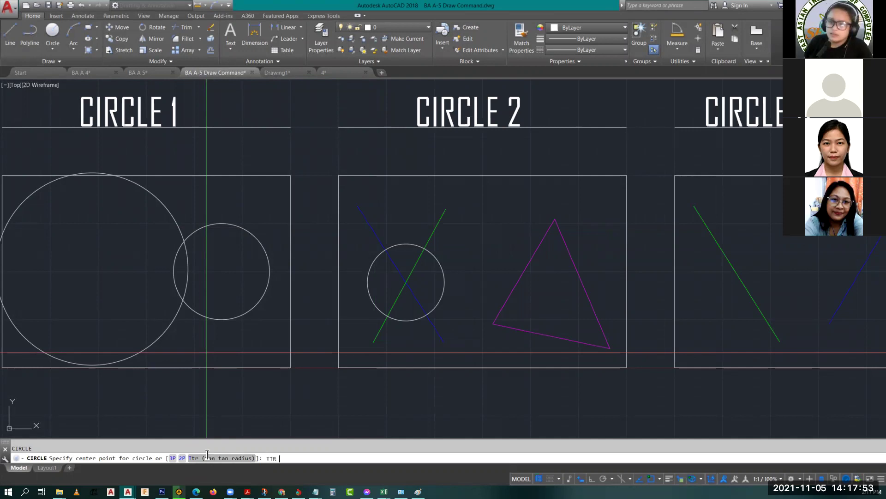
pyautogui.press('Return')
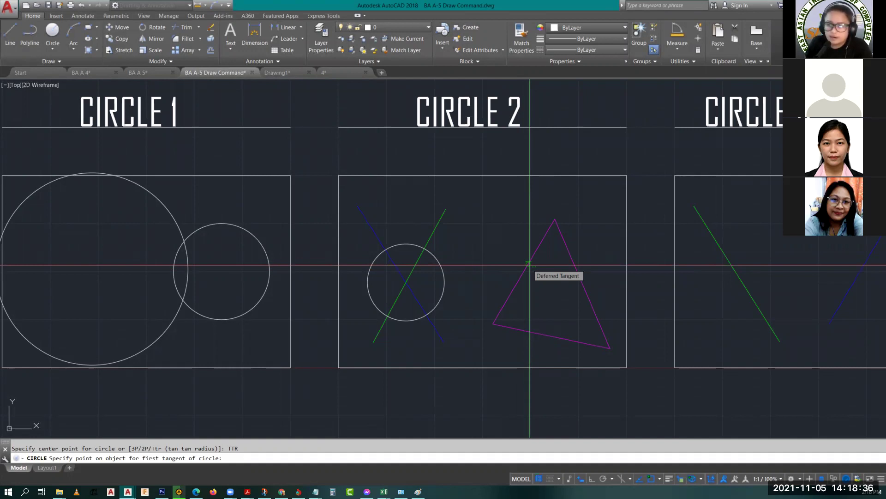
pyautogui.click(530, 265)
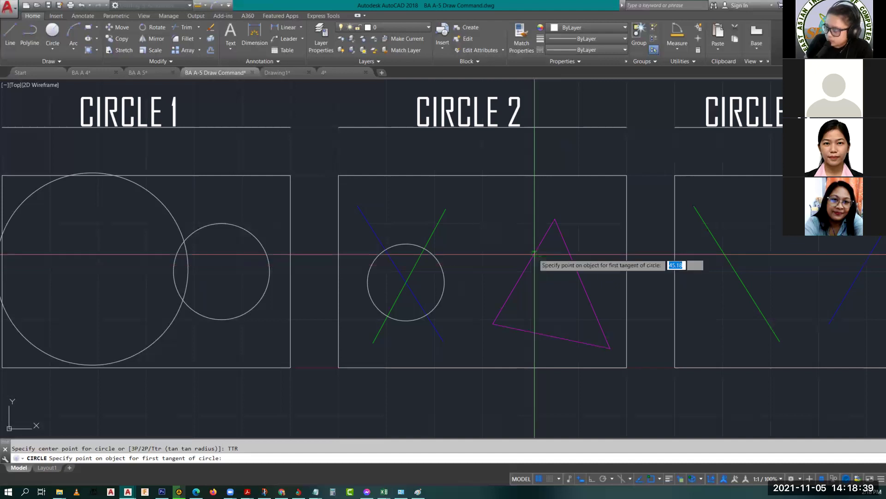
pyautogui.click(567, 248)
pyautogui.write('1')
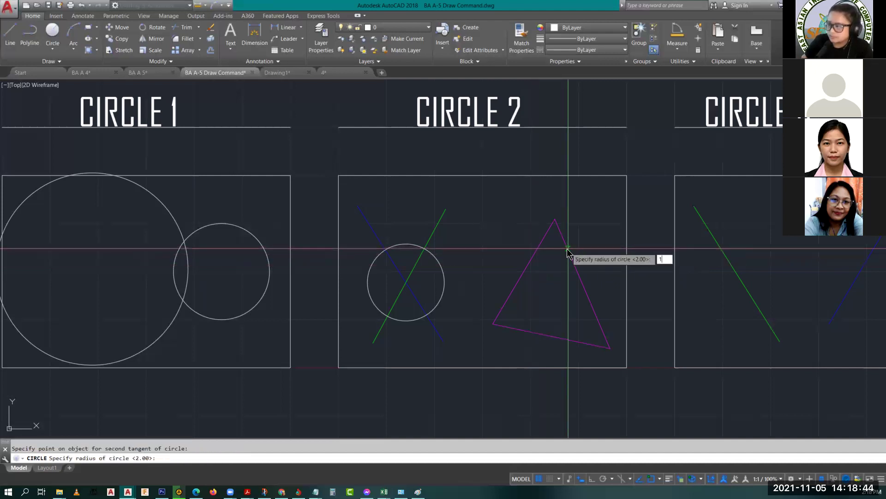
pyautogui.press('Return')
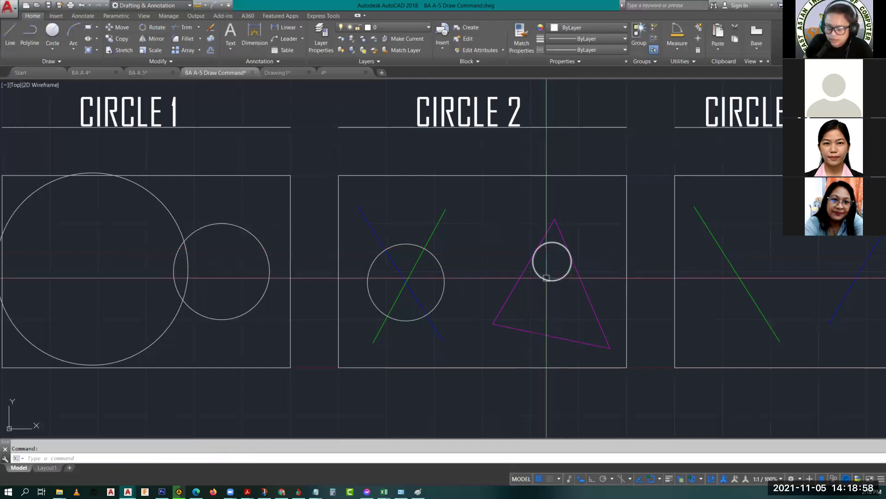
# Step: Draw a radius-2 TTR circle tangent to the magenta triangle's left and right sides
pyautogui.write('c')
pyautogui.press('Return')
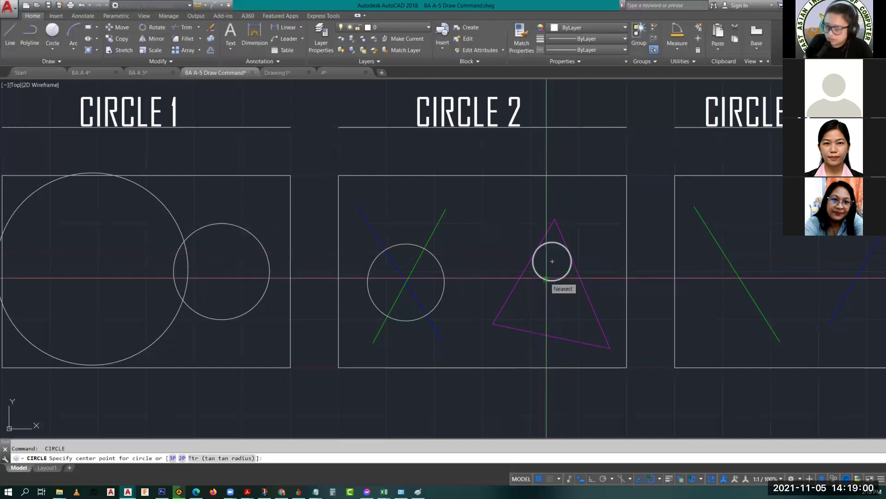
pyautogui.write('ttr')
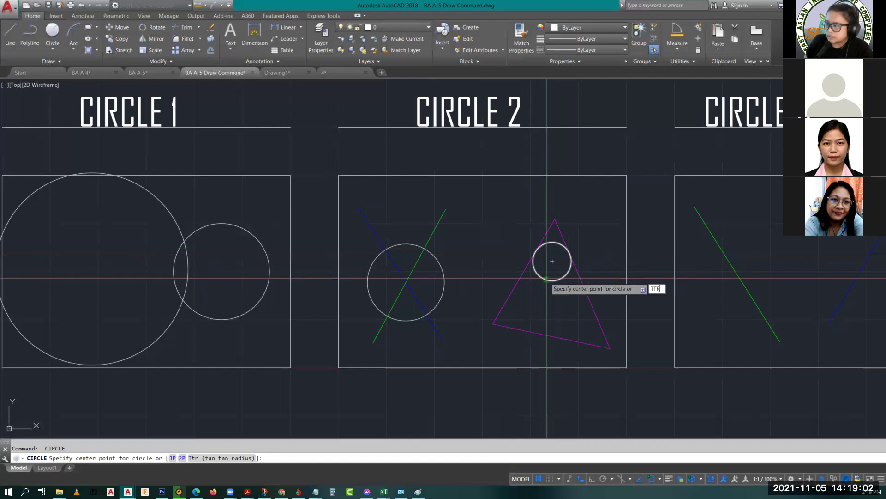
pyautogui.press('Return')
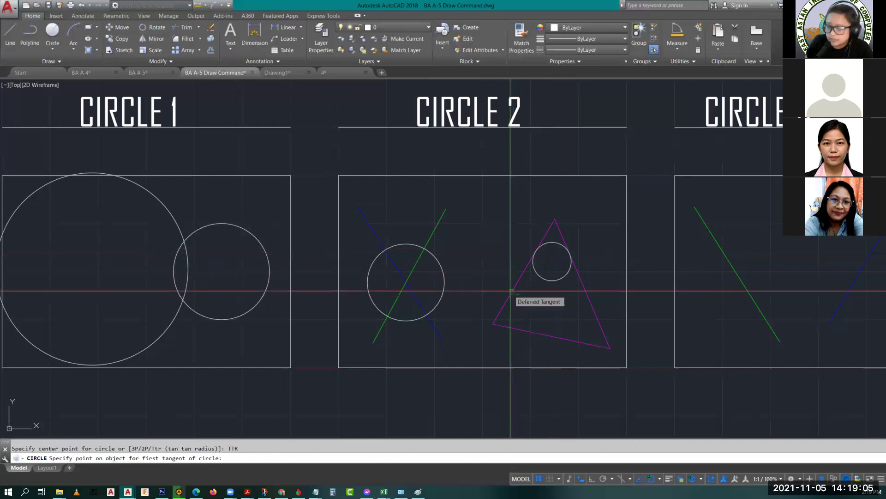
pyautogui.click(510, 291)
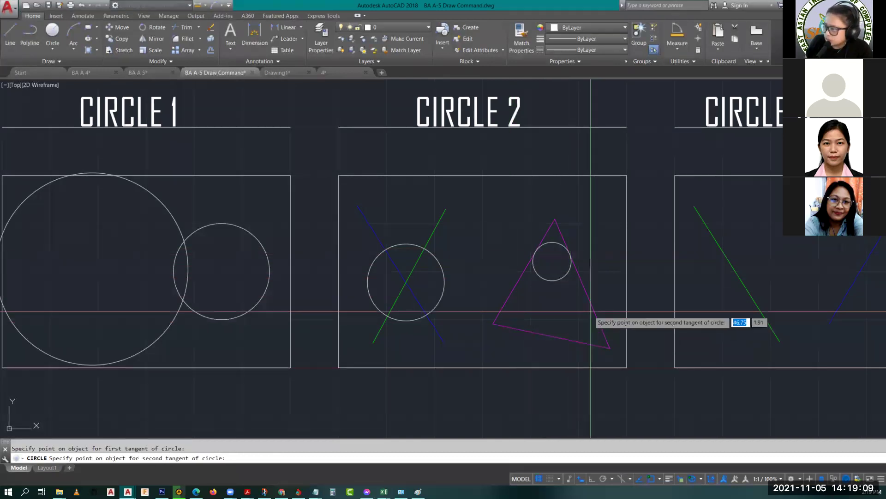
pyautogui.click(554, 295)
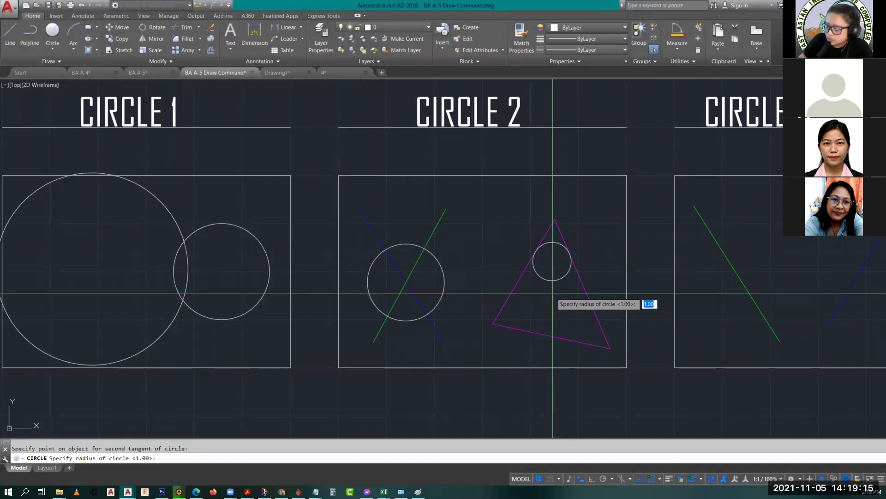
pyautogui.write('2')
pyautogui.press('Return')
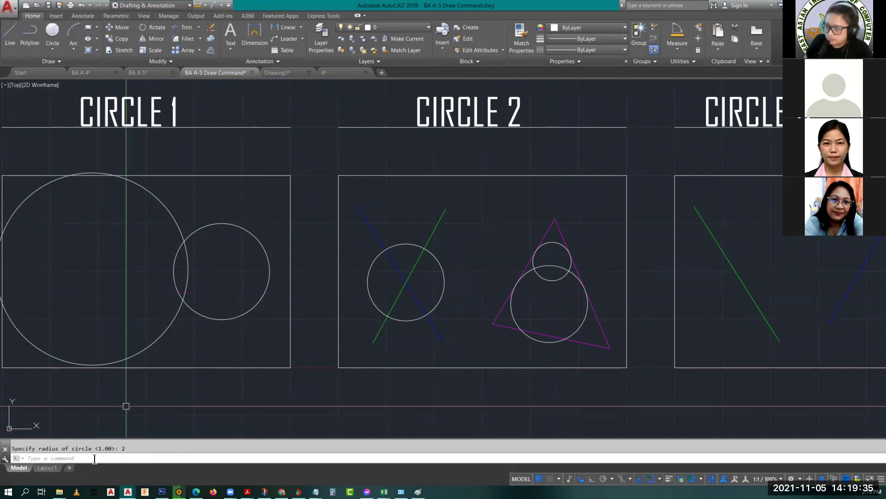
pyautogui.write('c')
pyautogui.press('Return')
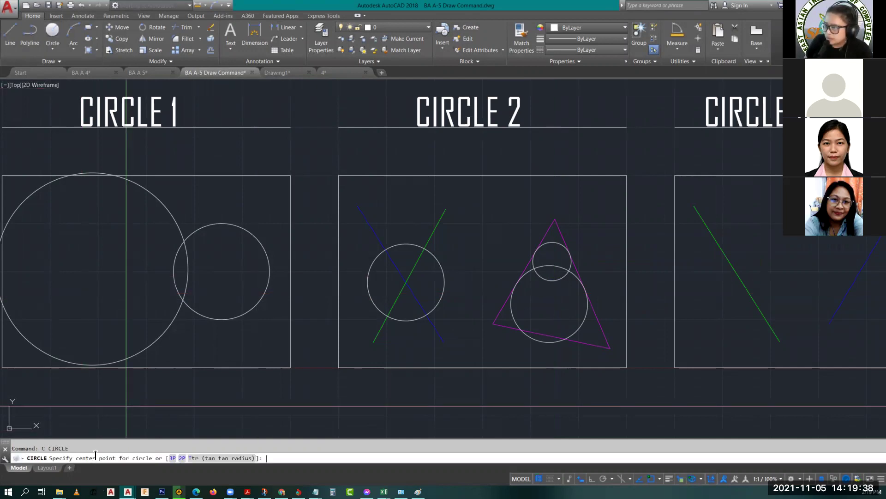
pyautogui.press('Escape')
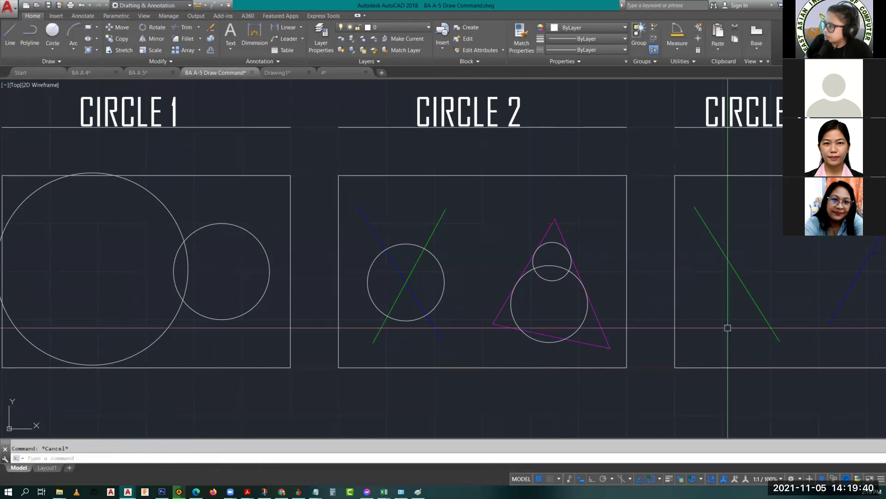
# Step: Draw a 3P circle of radius 1.93 touching the green triangle's sides in the CIRCLE 4 box
pyautogui.scroll(-5, 727, 328)
pyautogui.scroll(4, 519, 326)
pyautogui.moveTo(518, 326); pyautogui.dragTo(346, 247, button='middle')
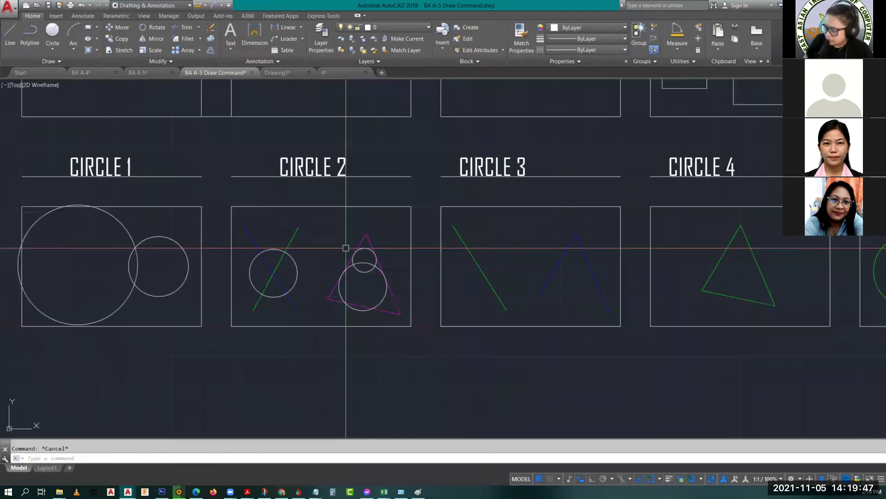
pyautogui.write('c')
pyautogui.press('Return')
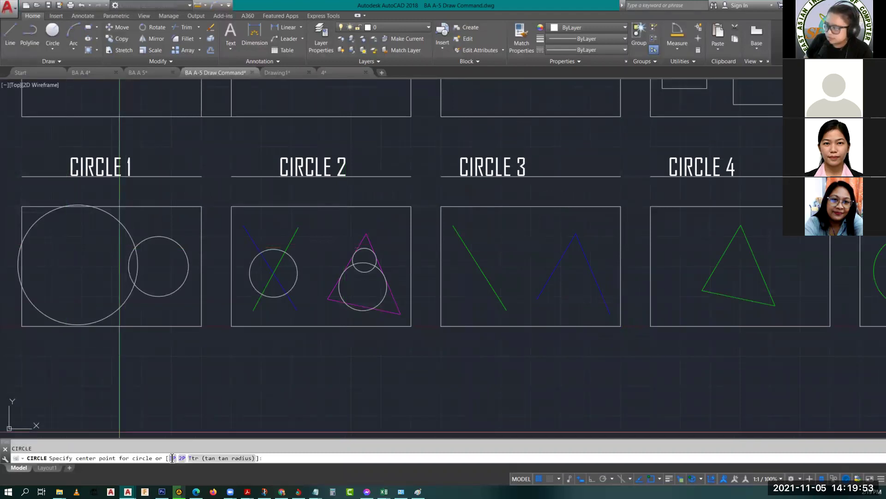
pyautogui.click(171, 457)
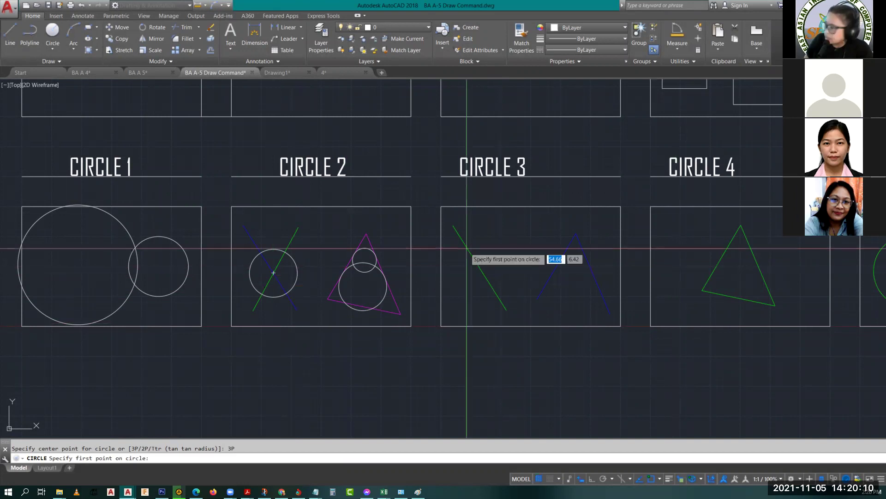
pyautogui.moveTo(691, 286); pyautogui.dragTo(571, 290, button='middle')
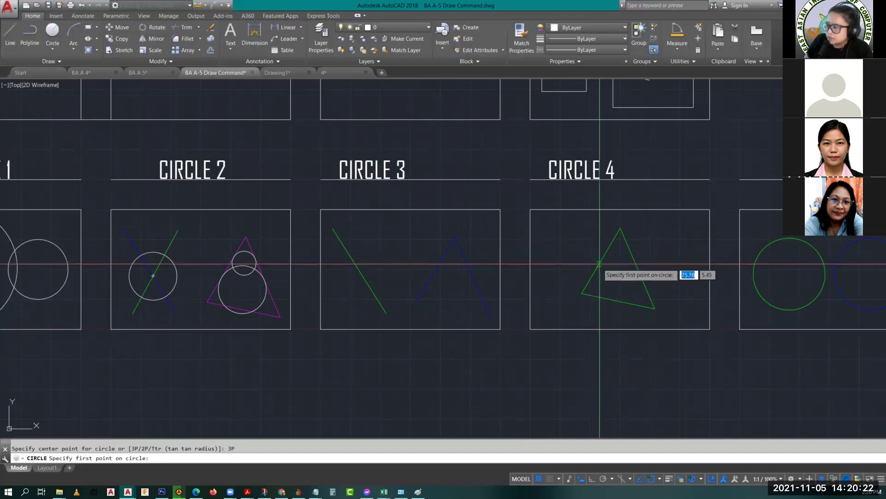
pyautogui.click(600, 261)
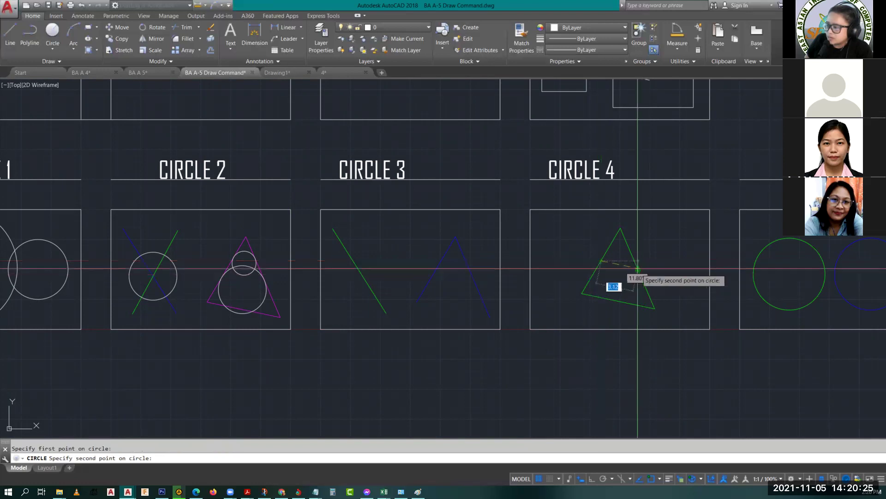
pyautogui.click(638, 269)
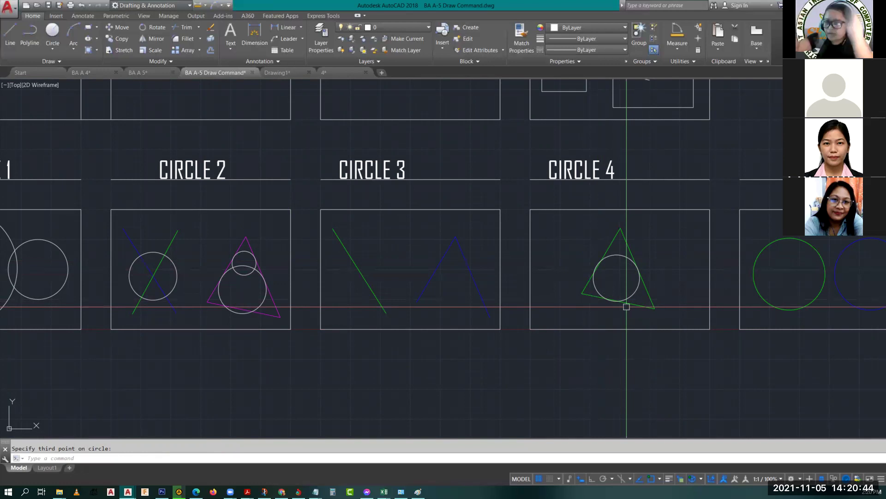
pyautogui.click(626, 306)
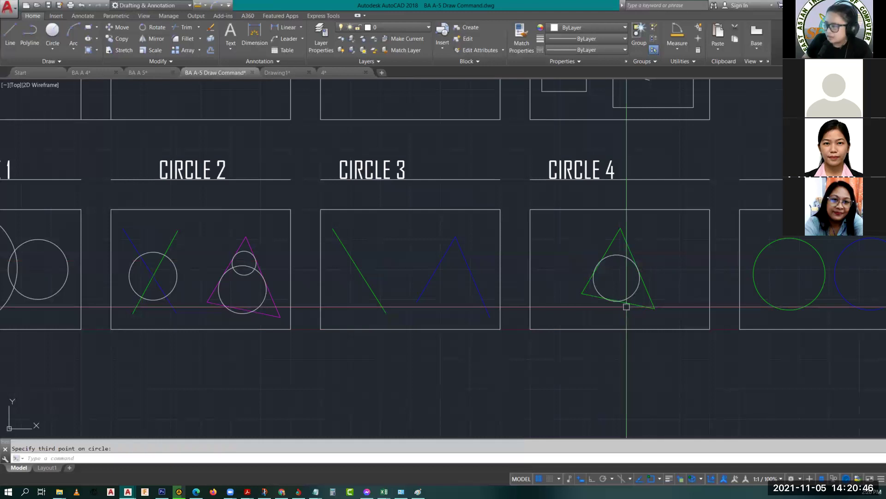
pyautogui.scroll(4, 627, 307)
pyautogui.click(607, 319)
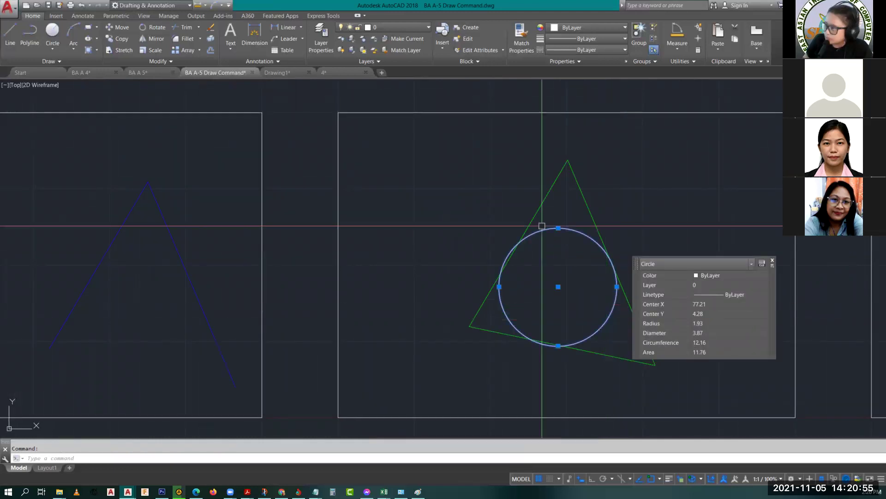
# Step: Erase the radius-1.93 circle inside the green triangle
pyautogui.press('Escape')
pyautogui.click(527, 236)
pyautogui.press('Escape')
pyautogui.click(528, 236)
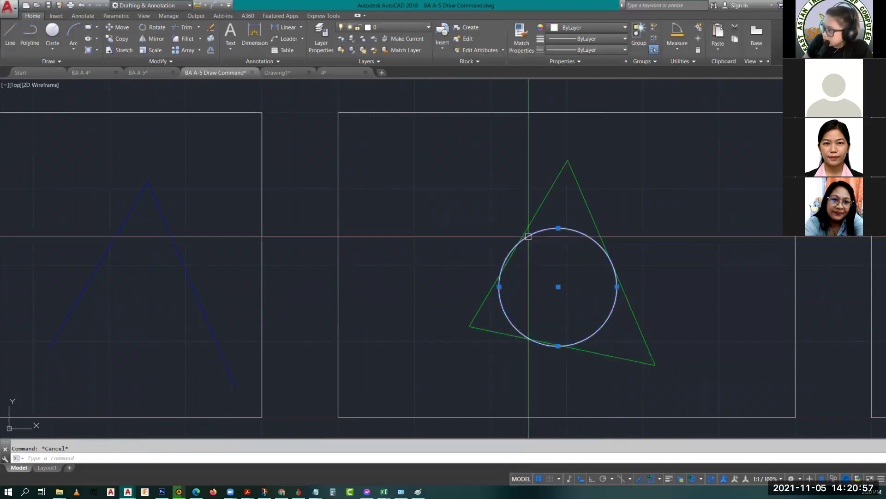
pyautogui.click(525, 227)
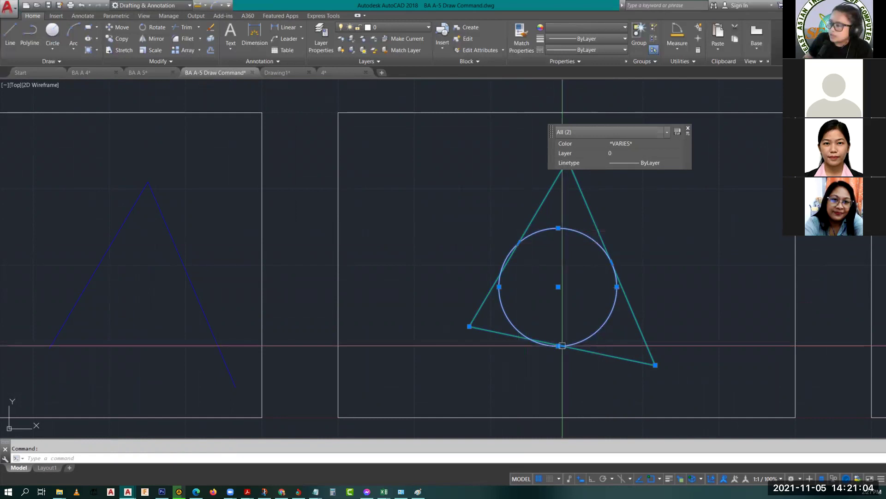
pyautogui.press('Escape')
pyautogui.click(560, 228)
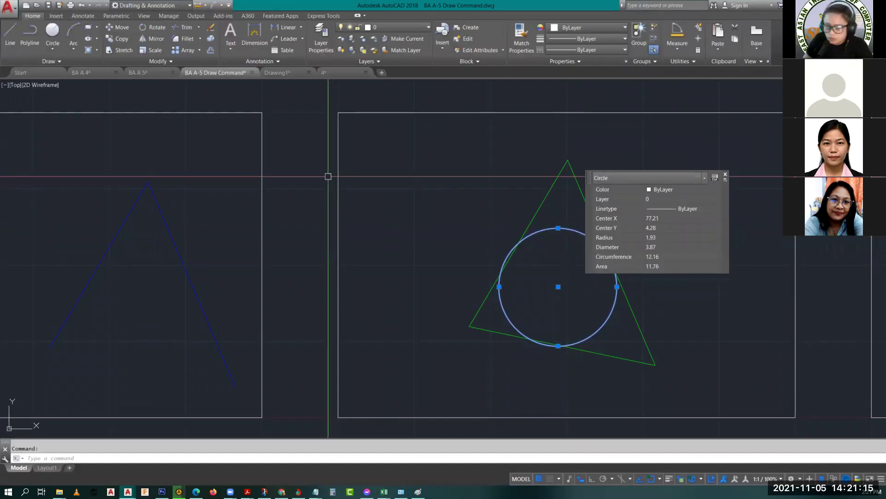
pyautogui.press('Delete')
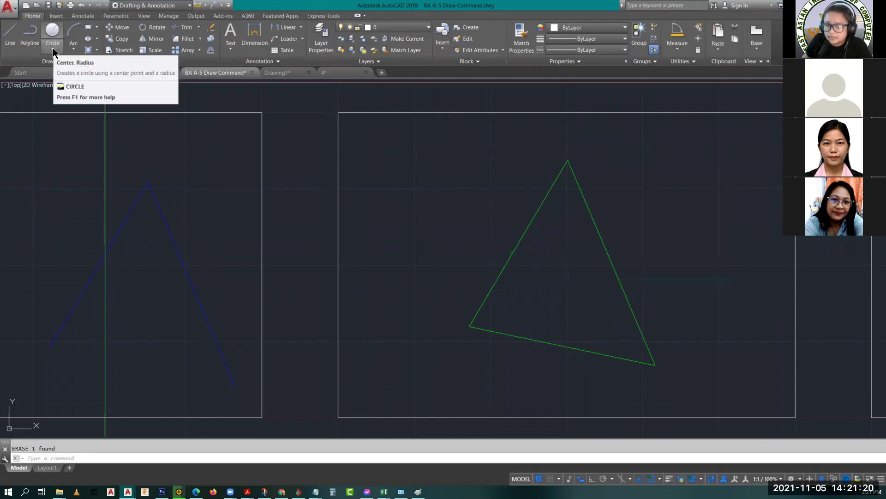
# Step: Draw a Tan, Tan, Tan circle of radius 1.88 tangent to the triangle's three sides
pyautogui.click(53, 53)
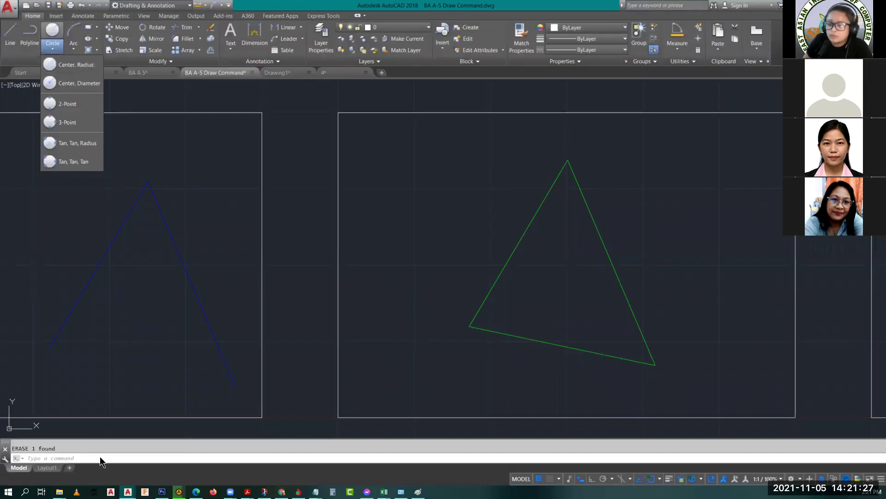
pyautogui.press('Escape')
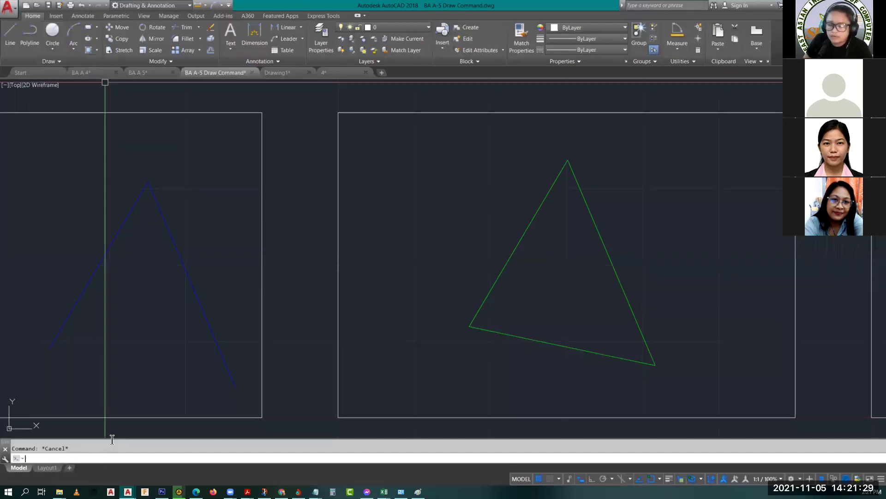
pyautogui.write('c')
pyautogui.press('Return')
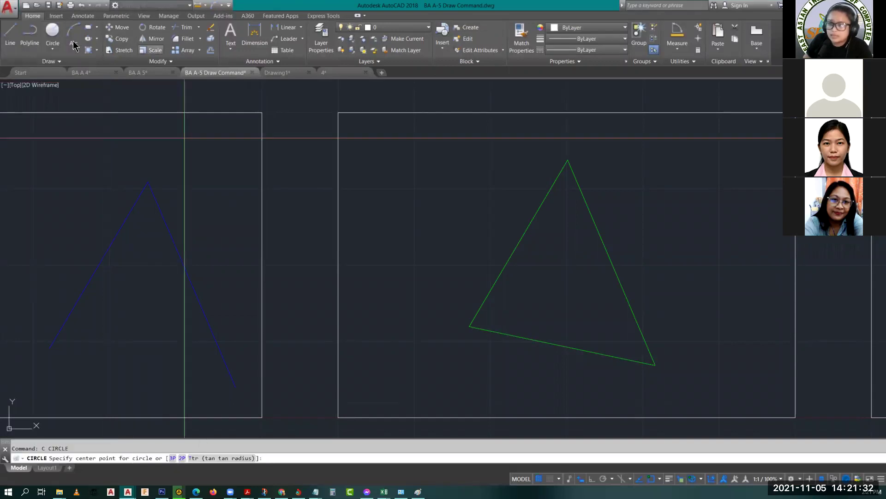
pyautogui.press('Escape')
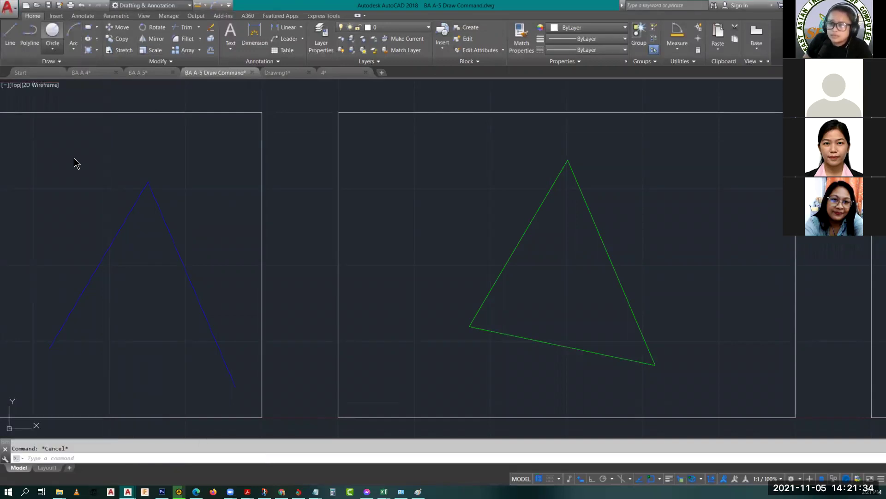
pyautogui.click(53, 48)
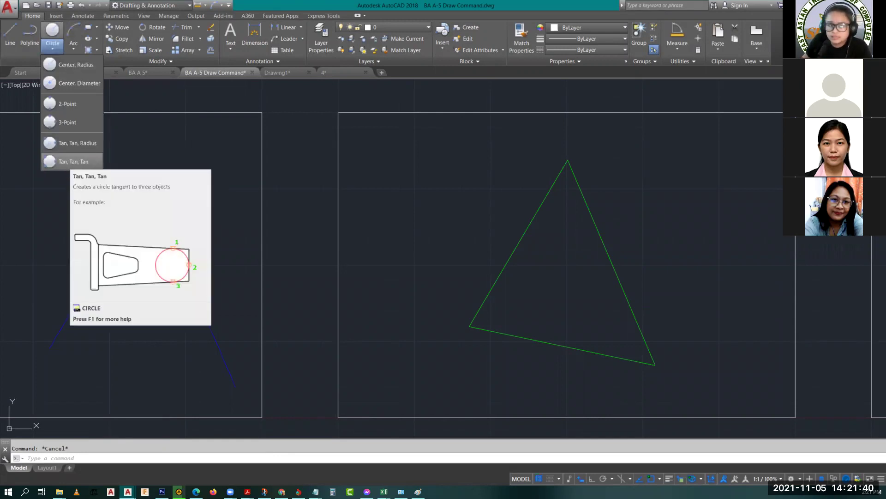
pyautogui.click(64, 163)
pyautogui.click(529, 234)
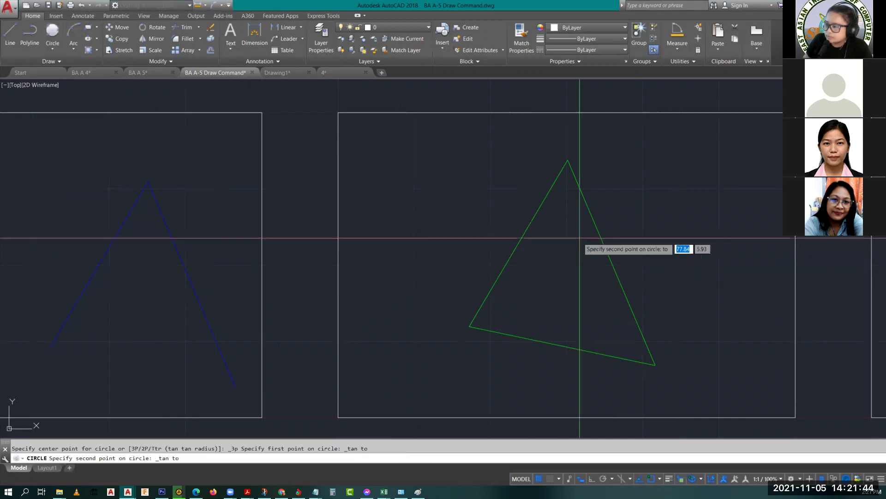
pyautogui.click(604, 245)
pyautogui.click(567, 332)
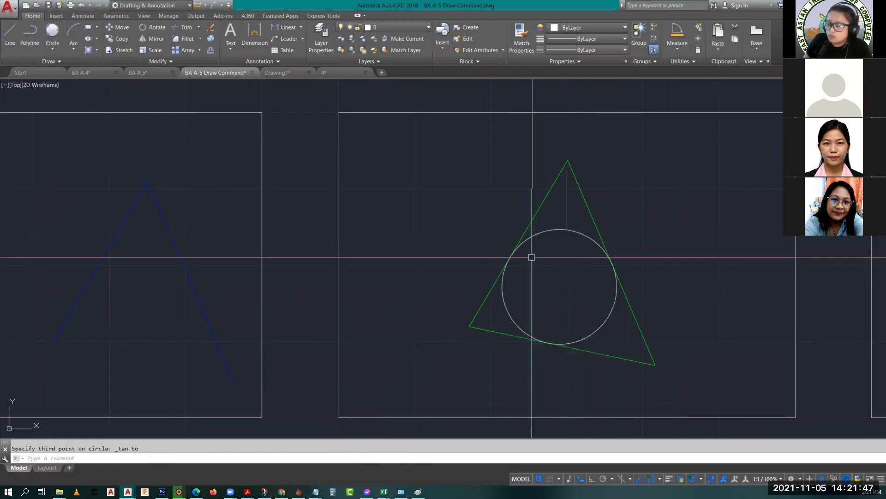
pyautogui.click(564, 230)
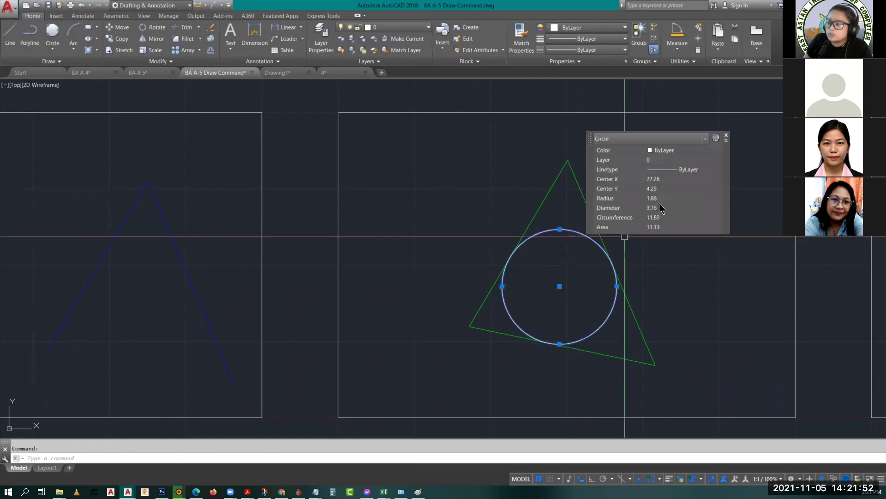
pyautogui.press('Escape')
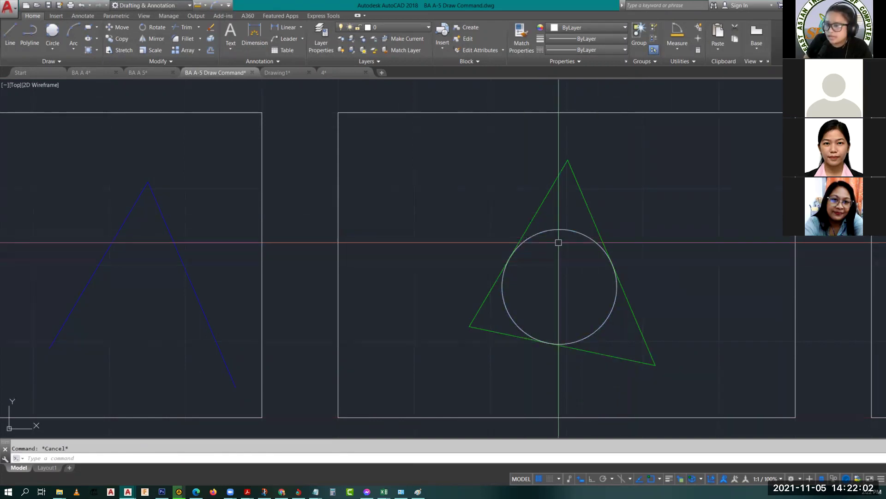
# Step: Start a 2-Point circle with its first point at the green line's top end
pyautogui.click(52, 47)
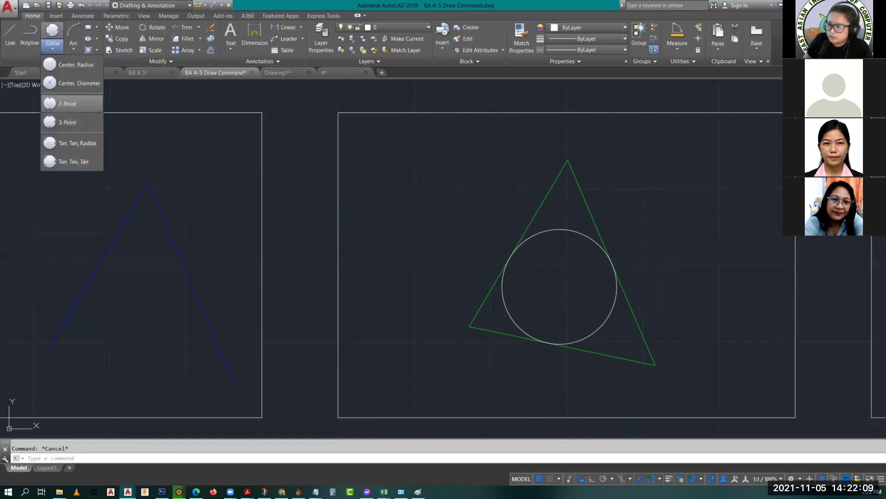
pyautogui.click(67, 103)
pyautogui.click(204, 124)
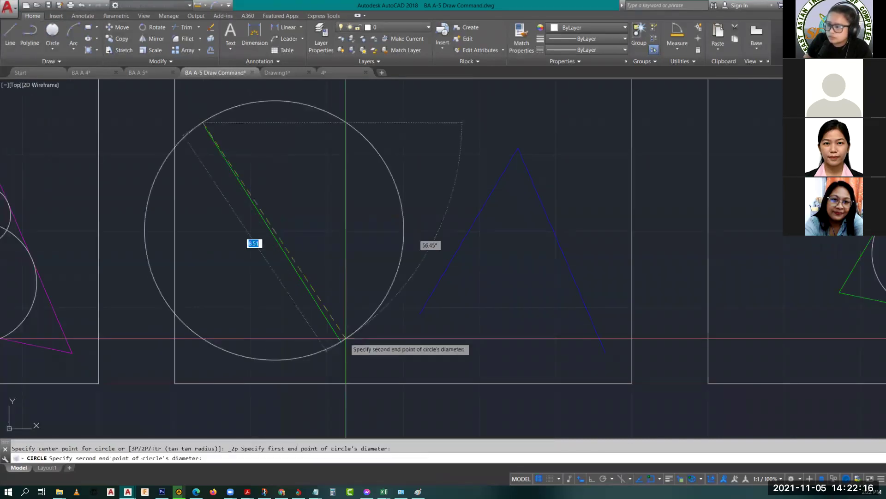
# Step: Finish the first two-point circle, then delete it to redo it
pyautogui.click(346, 339)
pyautogui.click(226, 109)
pyautogui.press('Delete')
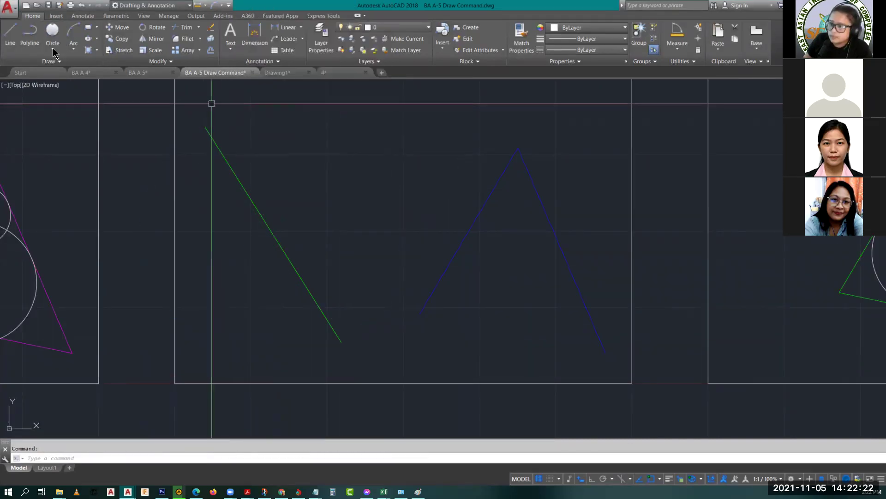
# Step: Redraw the two-point circle across the green line's endpoints, radius 4.18, diameter 8.35
pyautogui.click(52, 46)
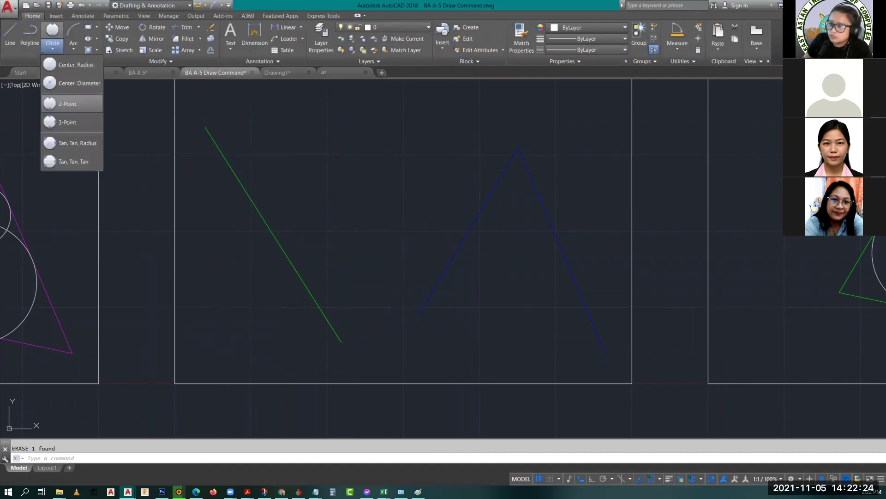
pyautogui.click(67, 103)
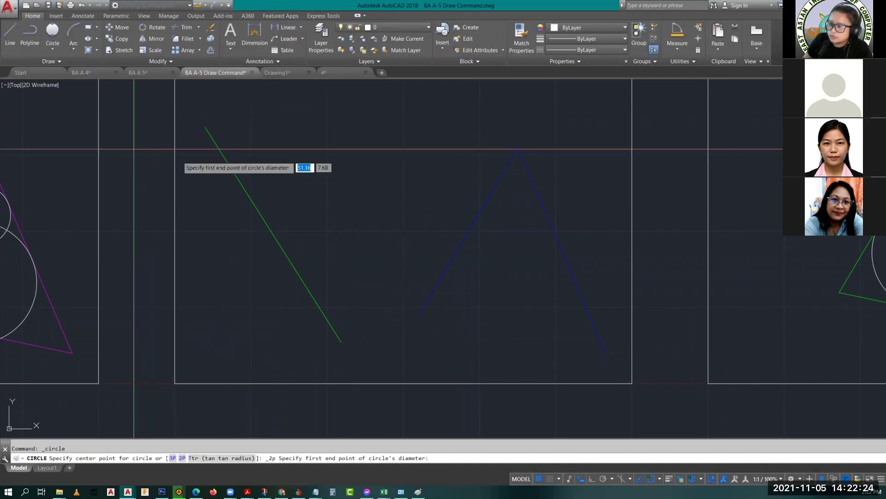
pyautogui.click(205, 127)
pyautogui.click(340, 341)
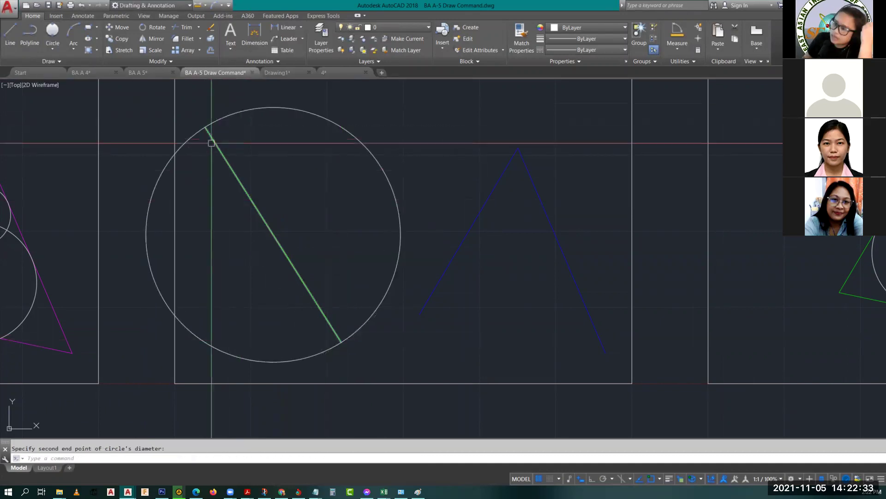
pyautogui.click(253, 203)
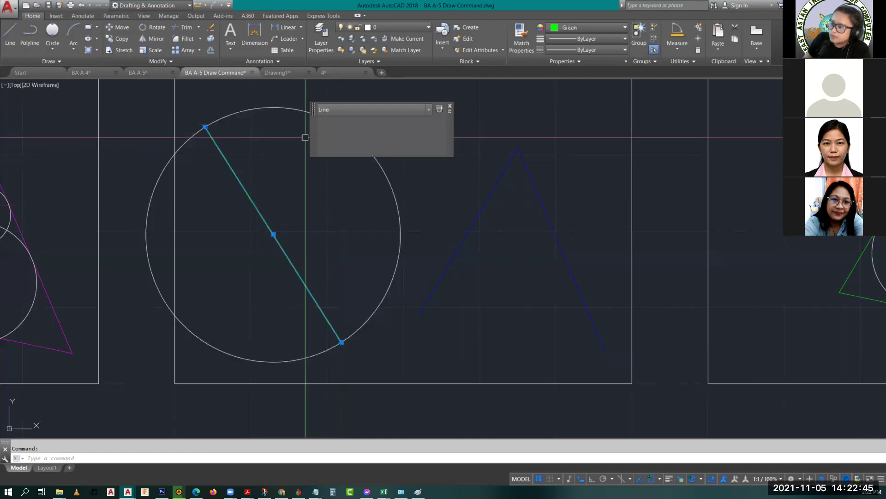
pyautogui.press('Escape')
pyautogui.click(306, 114)
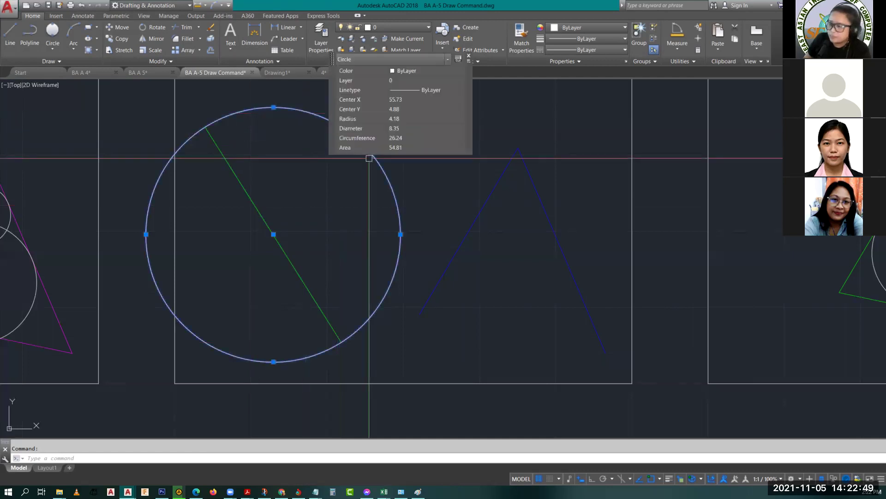
pyautogui.press('Escape')
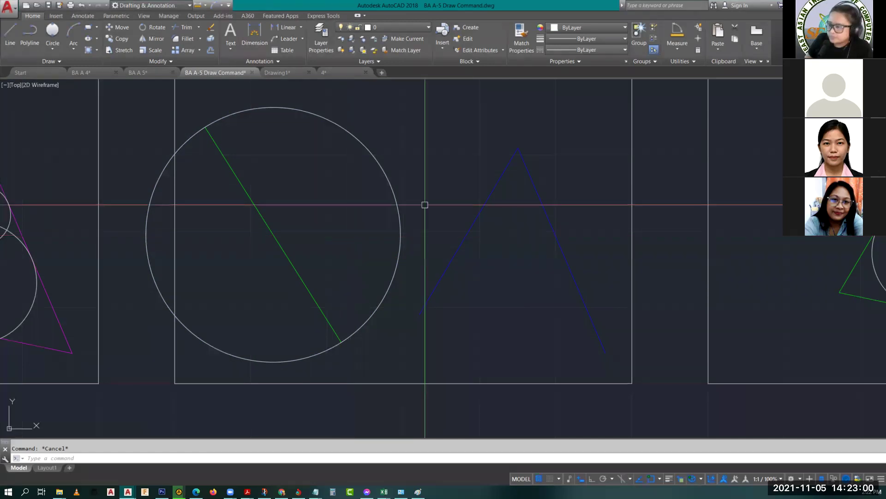
# Step: Zoom to the POLYGON box and start Polygon from the Draw panel's Rectangle drop-down
pyautogui.scroll(-4, 427, 231)
pyautogui.scroll(3, 49, 372)
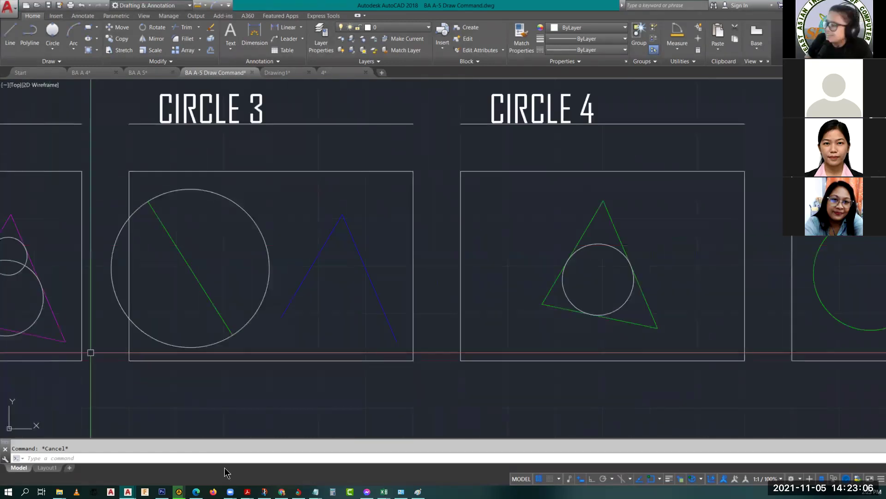
pyautogui.scroll(-5, 69, 360)
pyautogui.scroll(5, 271, 326)
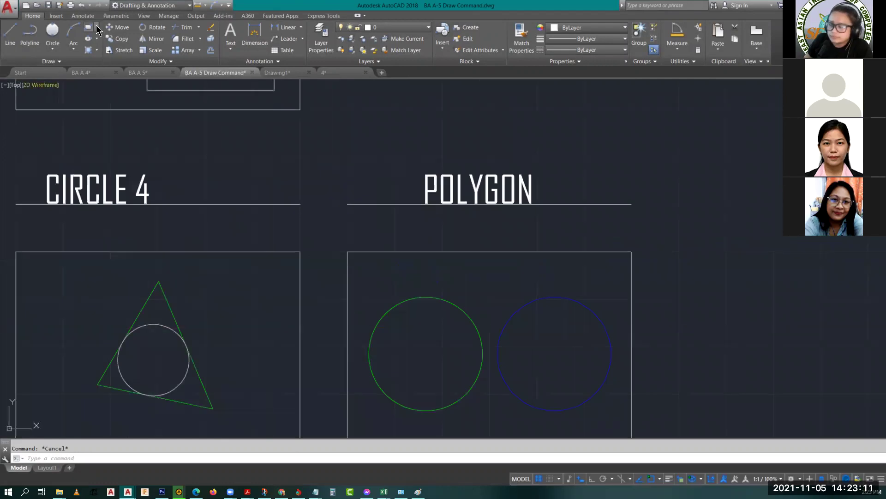
pyautogui.scroll(-2, 279, 245)
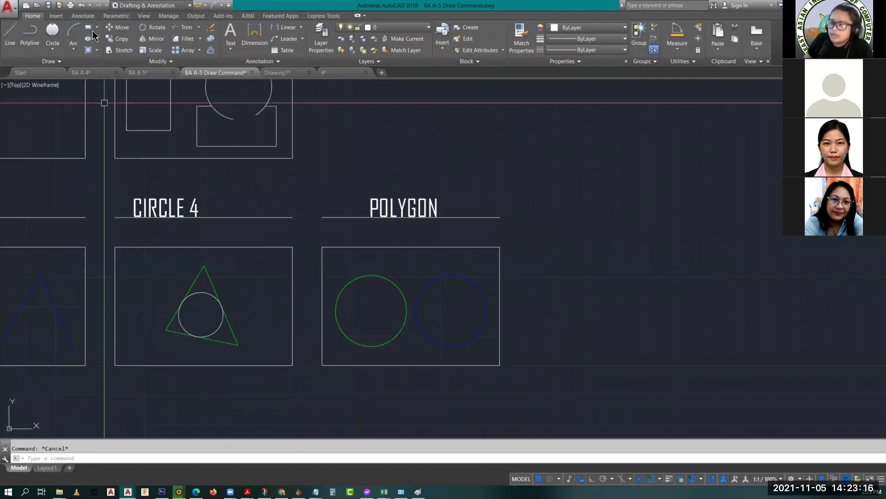
pyautogui.click(96, 27)
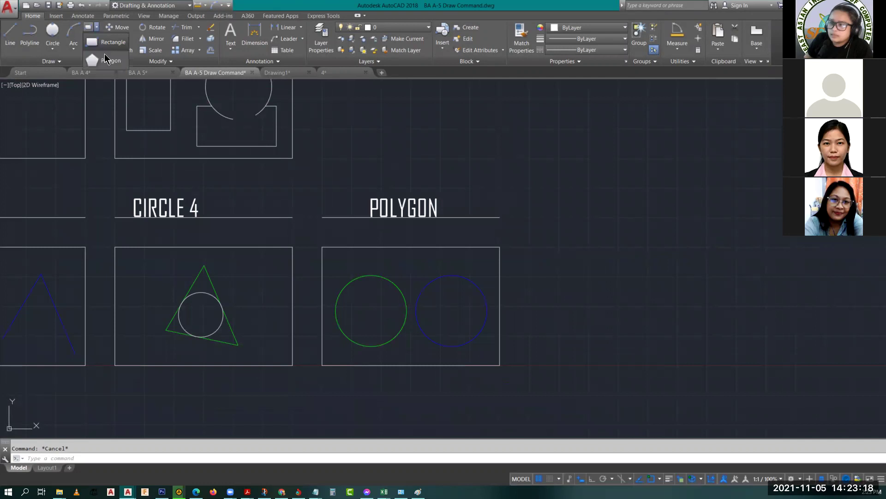
pyautogui.click(107, 62)
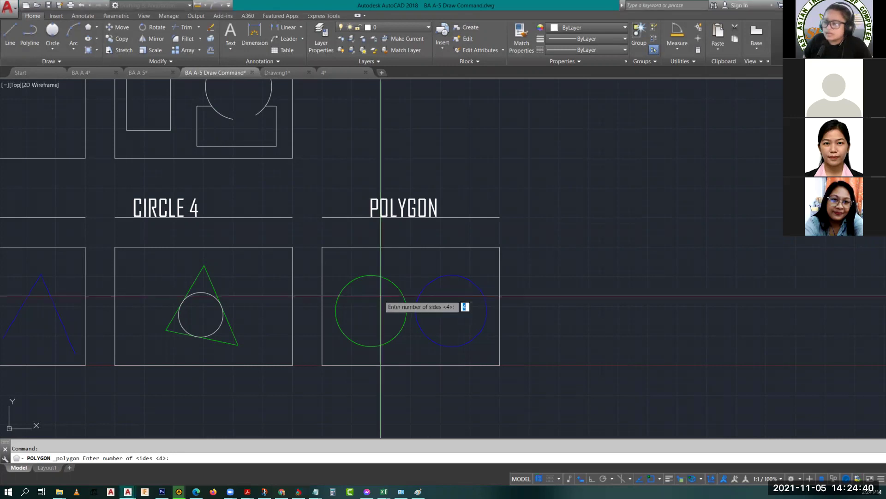
pyautogui.press('Escape')
pyautogui.scroll(2, 381, 279)
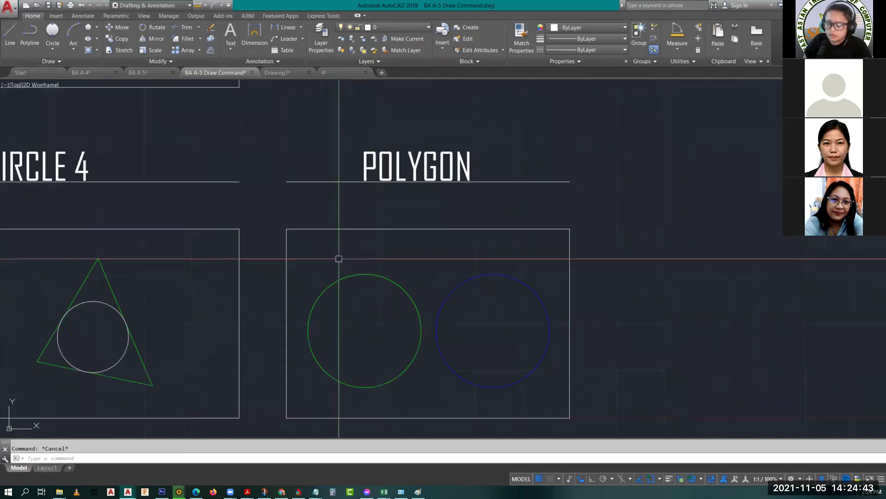
pyautogui.write('pol')
pyautogui.press('Return')
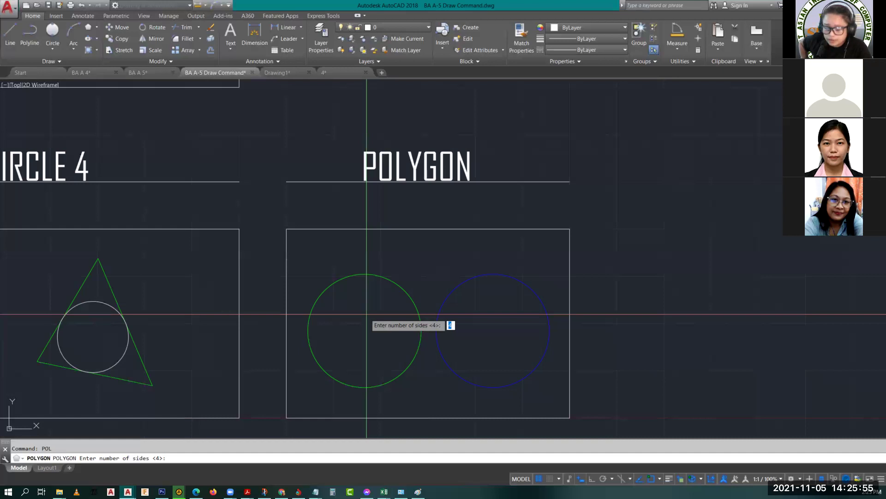
# Step: Draw a five-sided polygon inscribed in the radius-3 green circle, with a corner at its top
pyautogui.write('5')
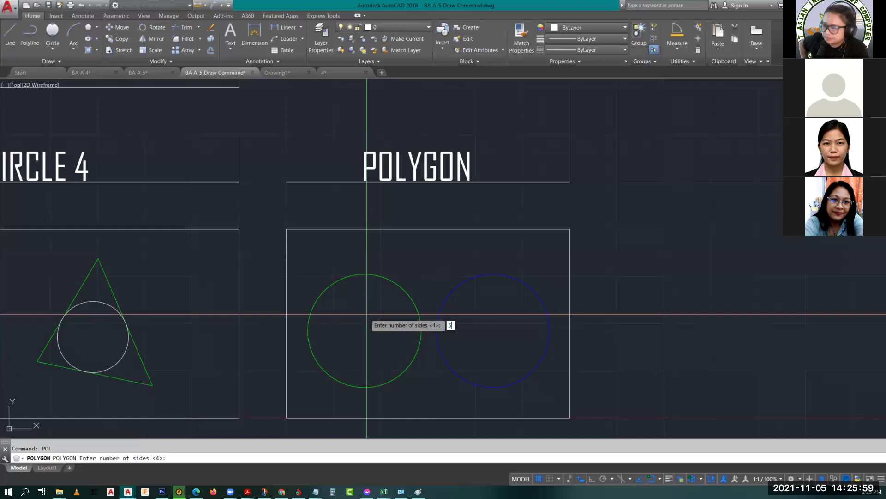
pyautogui.press('Return')
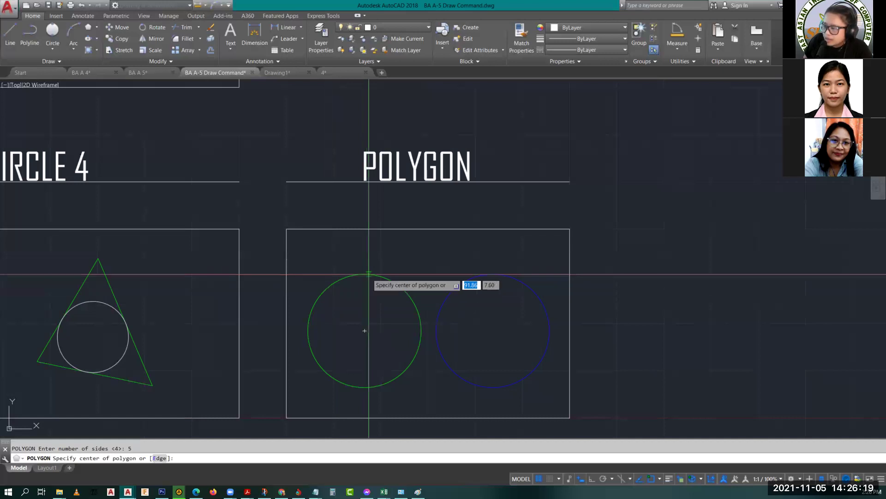
pyautogui.click(365, 330)
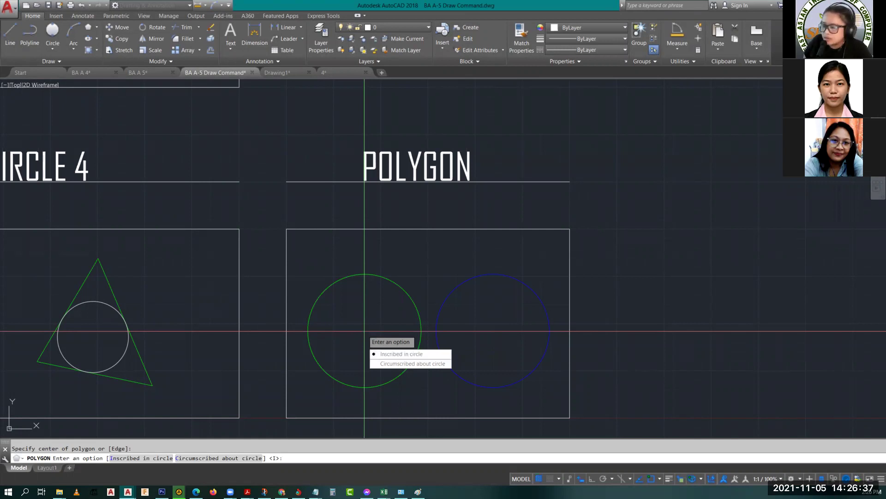
pyautogui.press('Return')
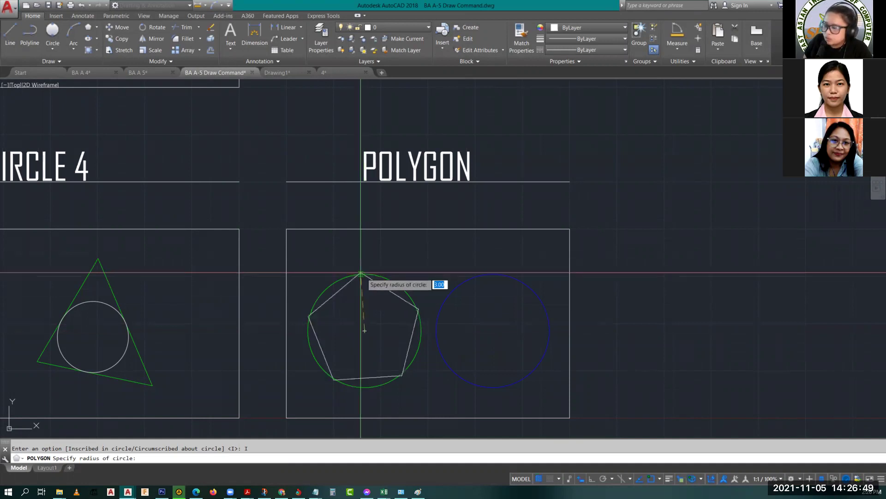
pyautogui.click(364, 274)
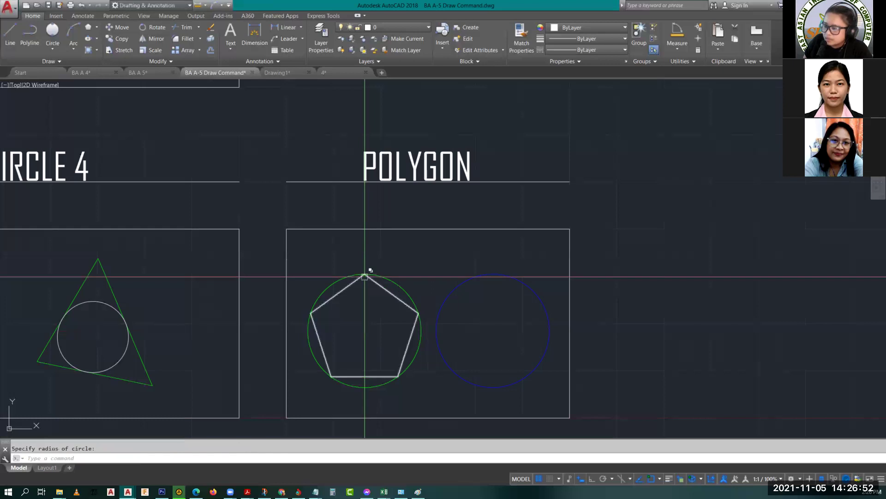
pyautogui.scroll(4, 368, 271)
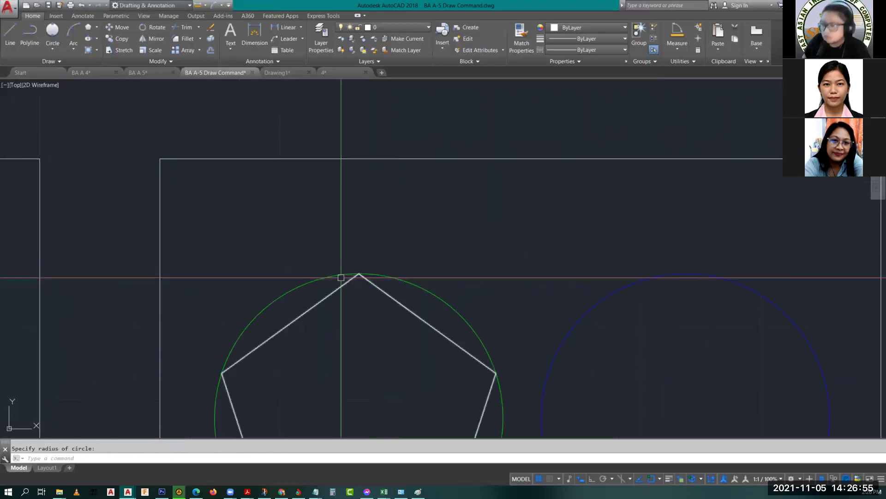
pyautogui.scroll(-4, 368, 289)
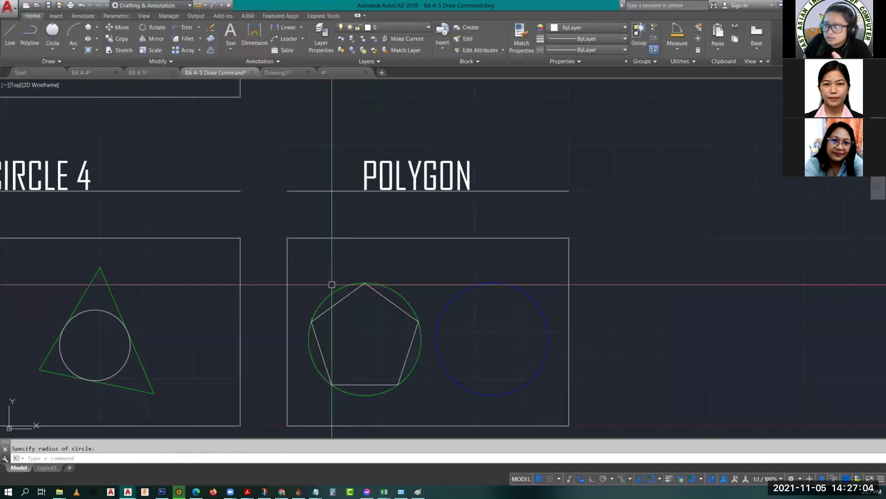
pyautogui.scroll(2, 331, 284)
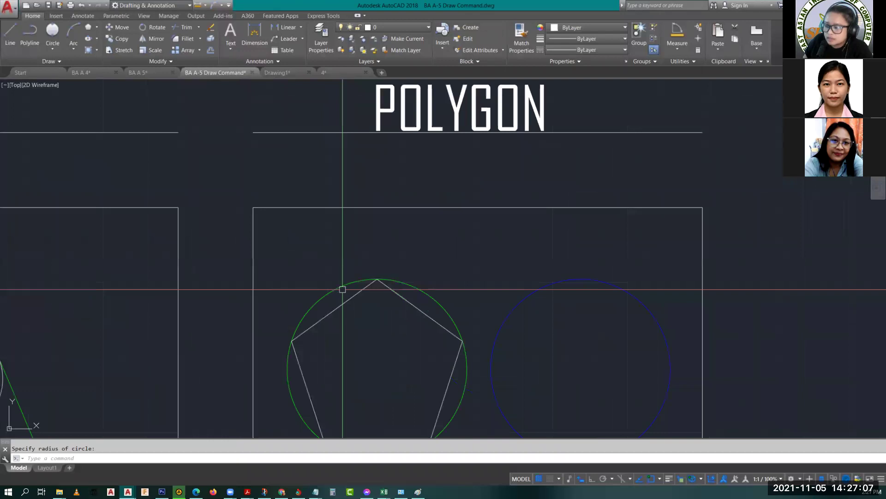
pyautogui.press('Escape')
pyautogui.click(400, 282)
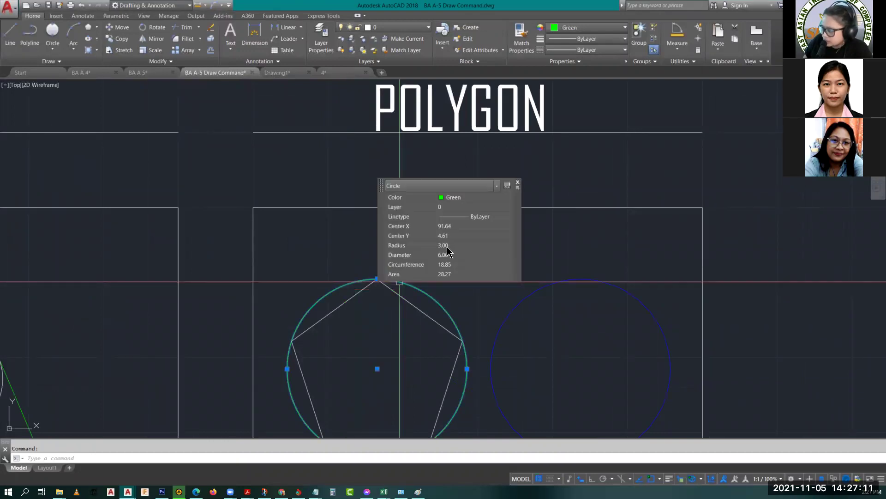
pyautogui.press('Escape')
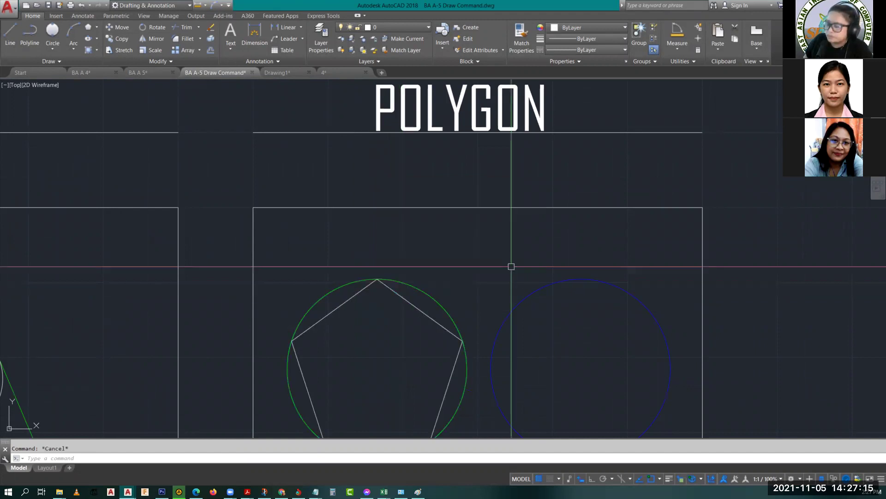
pyautogui.moveTo(576, 375); pyautogui.dragTo(510, 315, button='middle')
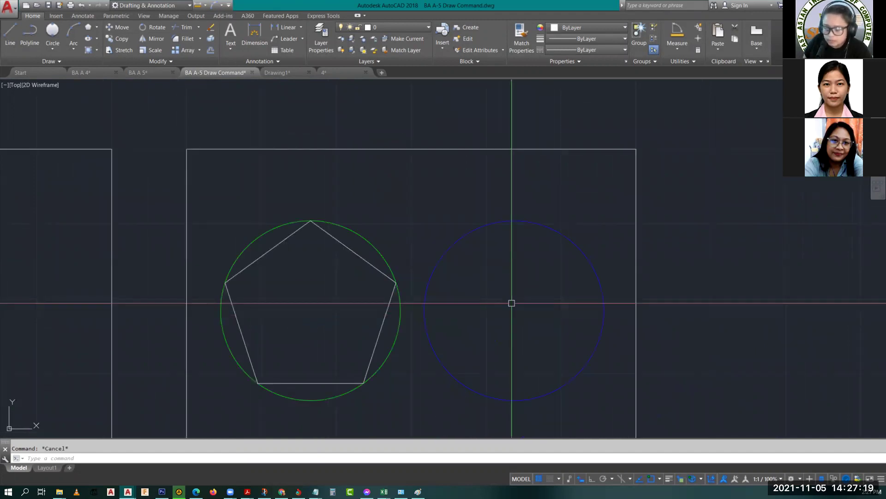
# Step: Draw a five-sided polygon circumscribed about the blue circle, sized to its top point
pyautogui.press('Return')
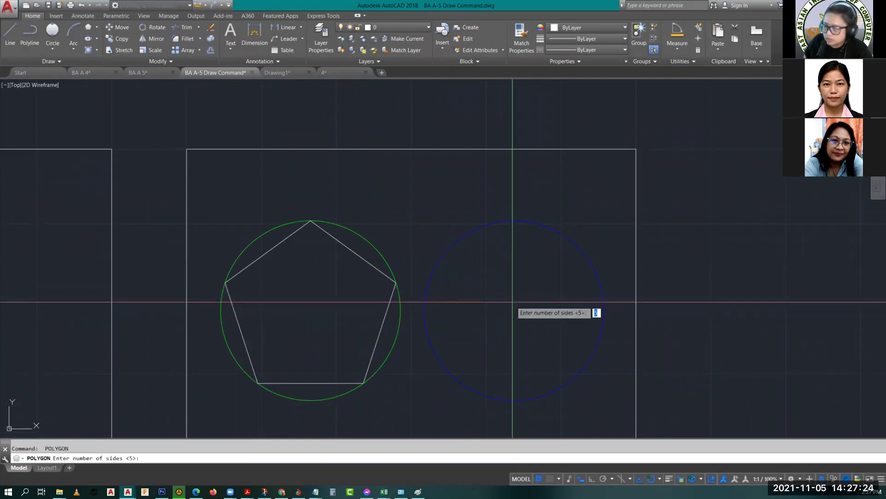
pyautogui.press('Return')
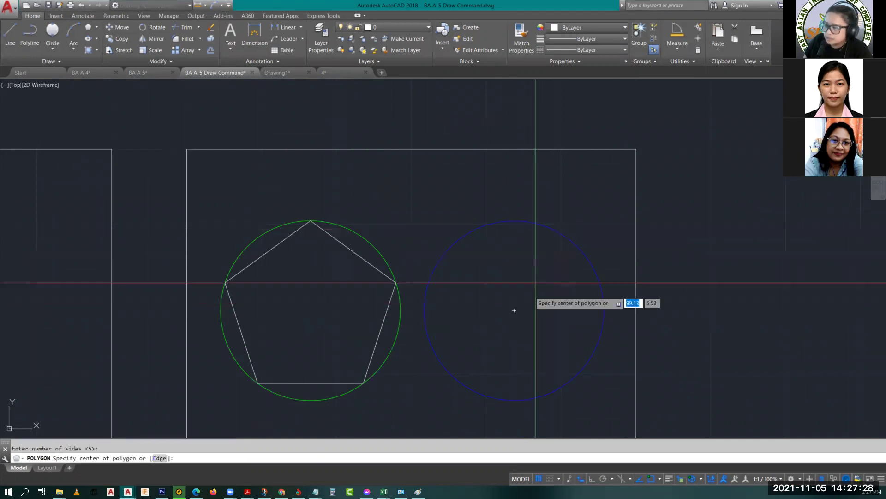
pyautogui.click(512, 310)
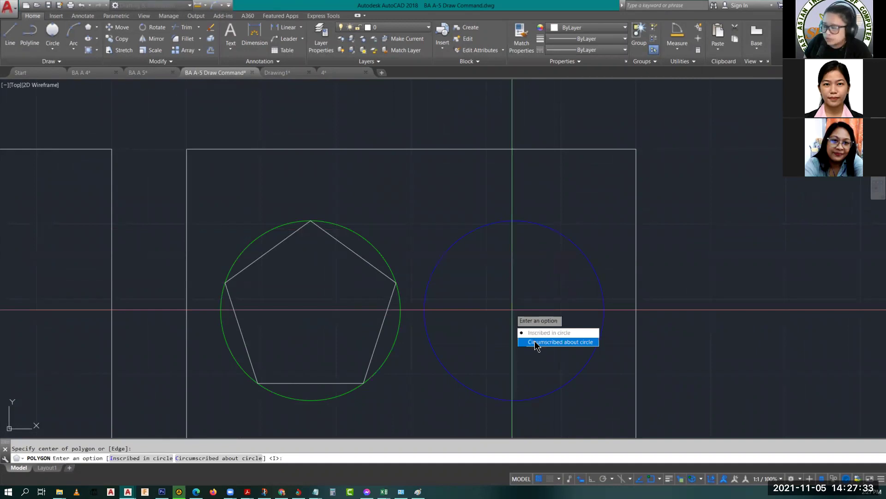
pyautogui.click(533, 342)
pyautogui.write('c')
pyautogui.press('Return')
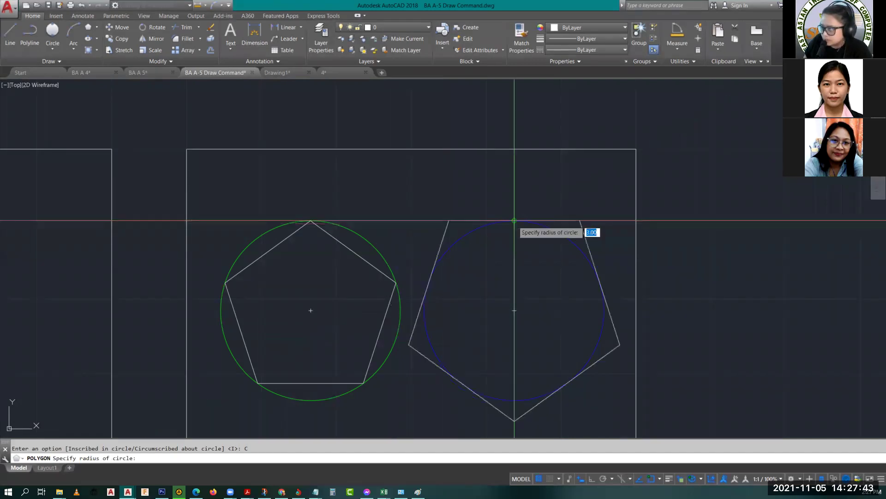
pyautogui.click(515, 222)
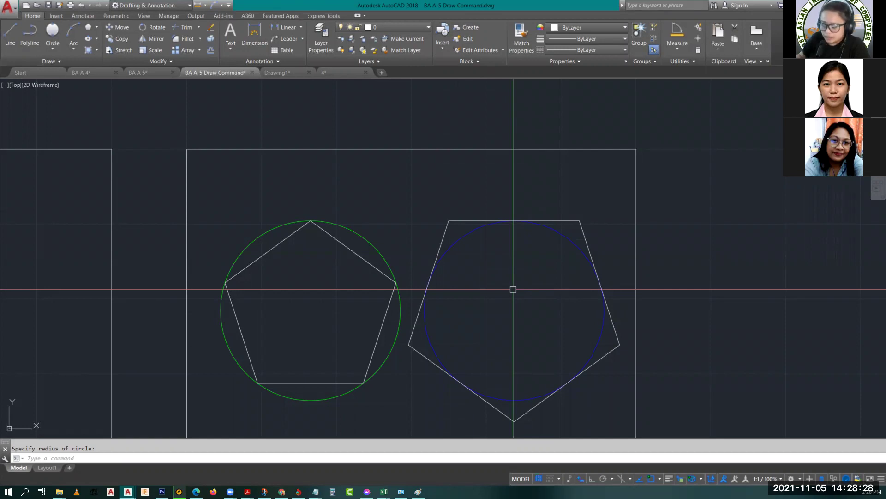
# Step: Draw a vertical line from the left pentagon's centre to its top corner
pyautogui.press('Escape')
pyautogui.write('l')
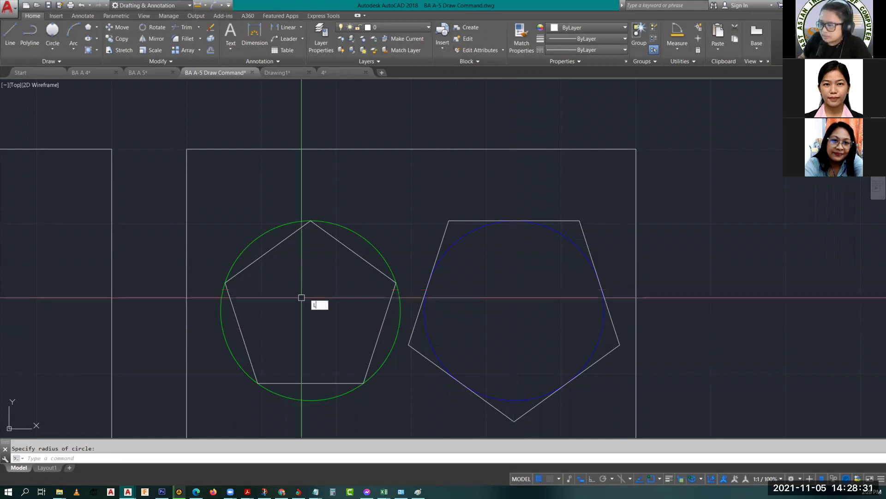
pyautogui.press('Return')
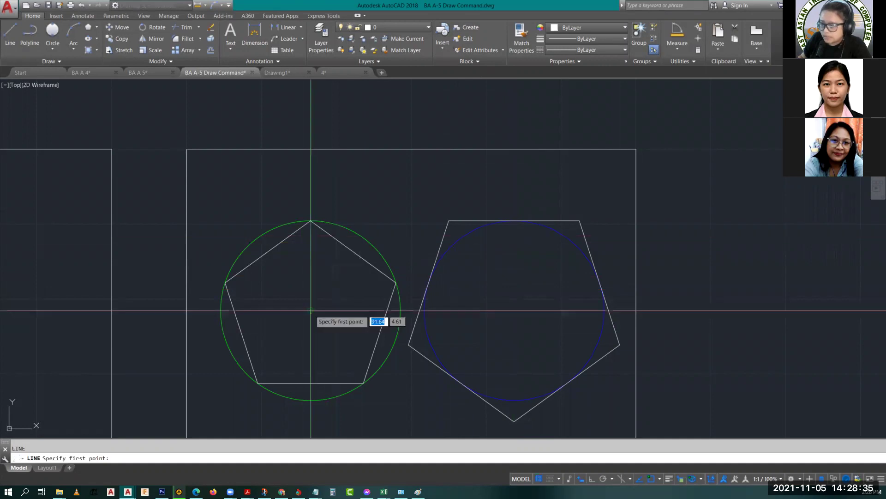
pyautogui.click(311, 310)
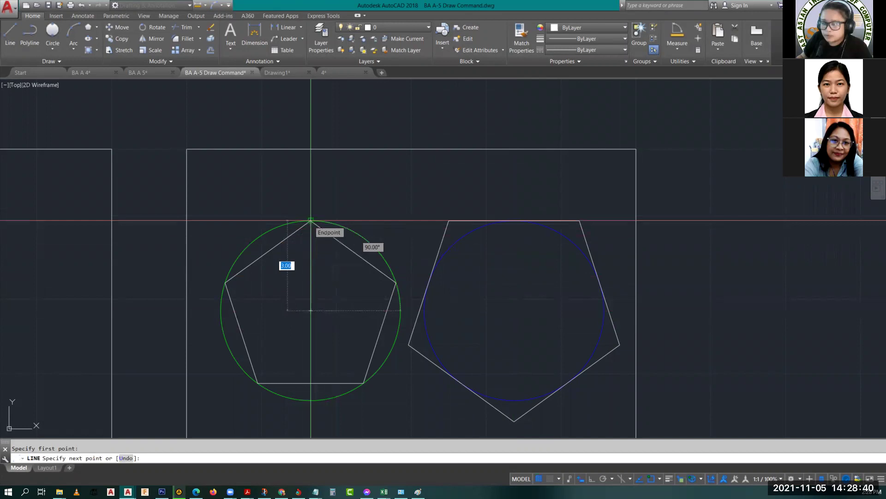
pyautogui.click(311, 221)
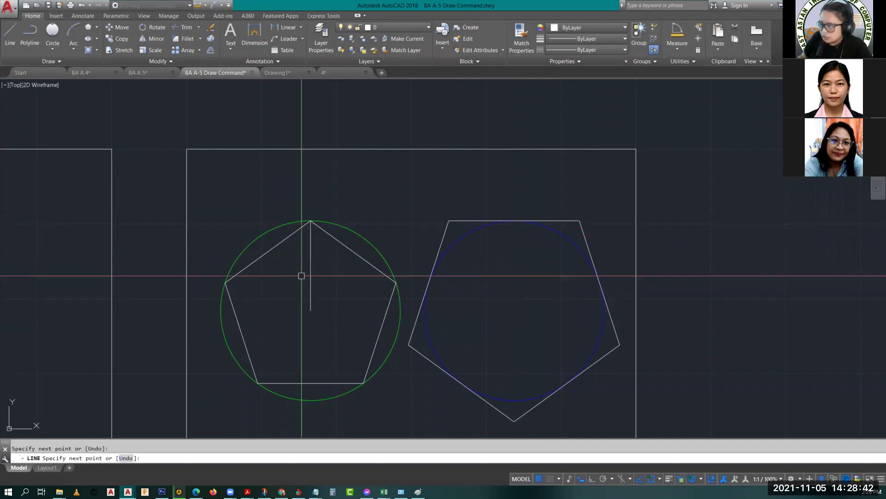
# Step: Draw a line from the right pentagon's centre to its upper-left vertex, then inspect both lines
pyautogui.press('Return')
pyautogui.press('Return')
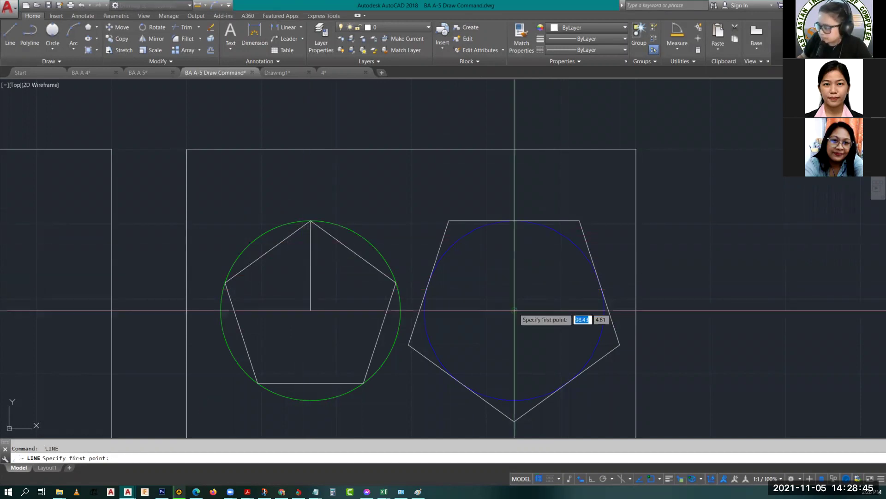
pyautogui.click(514, 310)
pyautogui.click(449, 220)
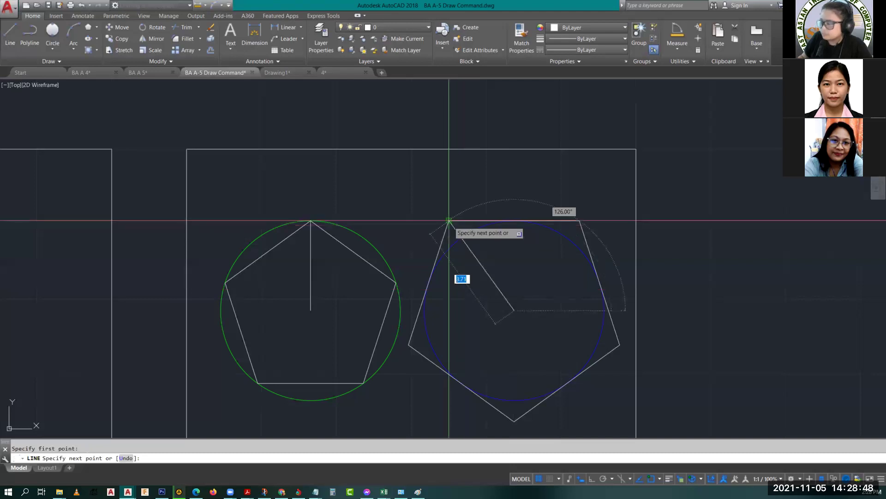
pyautogui.press('Escape')
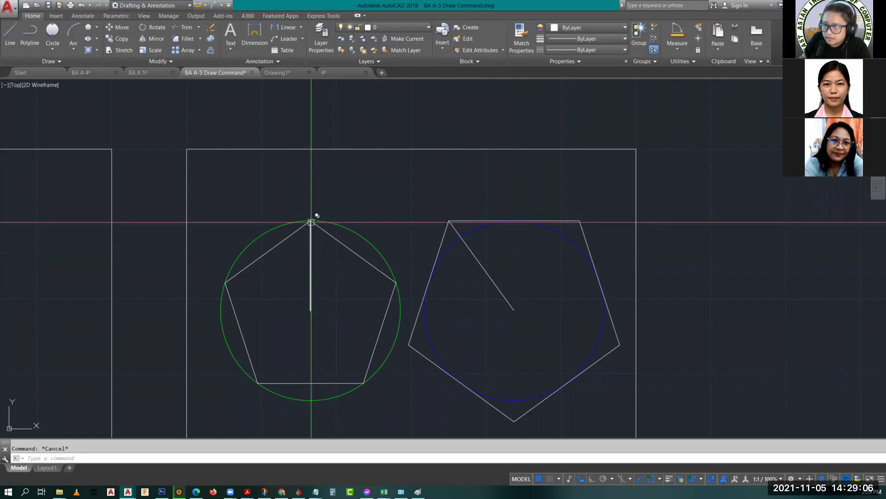
pyautogui.click(311, 222)
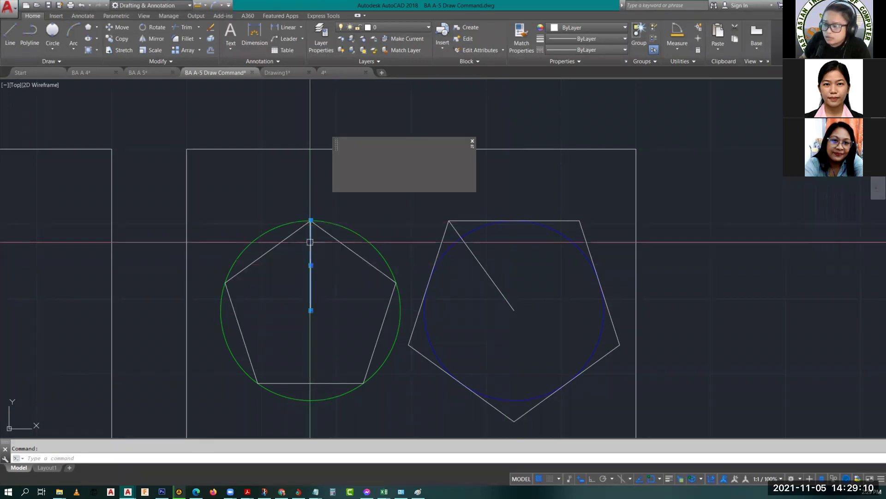
pyautogui.press('Escape')
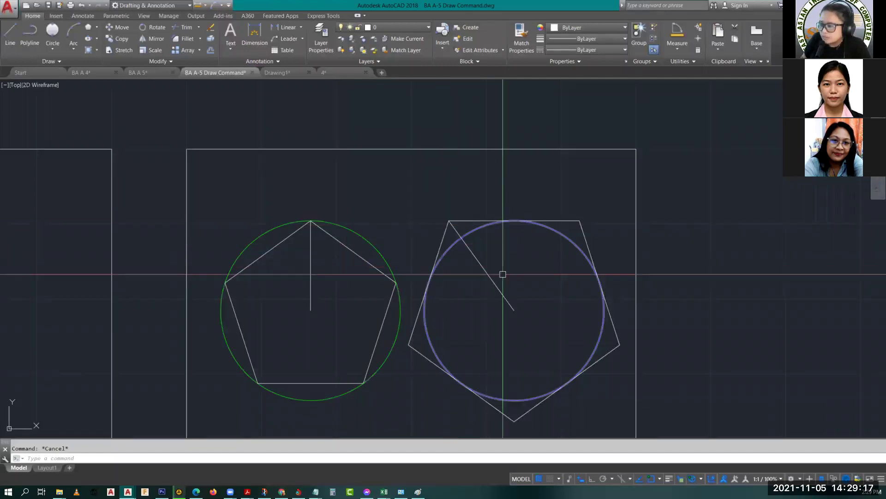
pyautogui.click(497, 285)
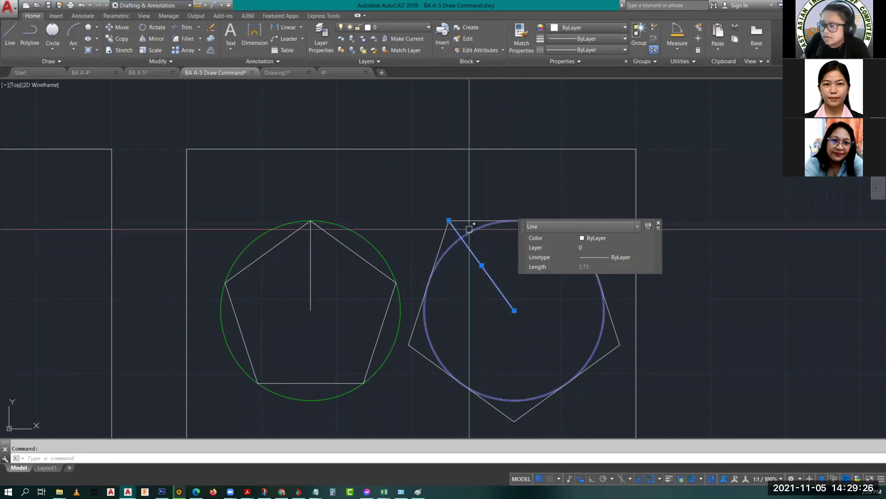
pyautogui.moveTo(469, 229)
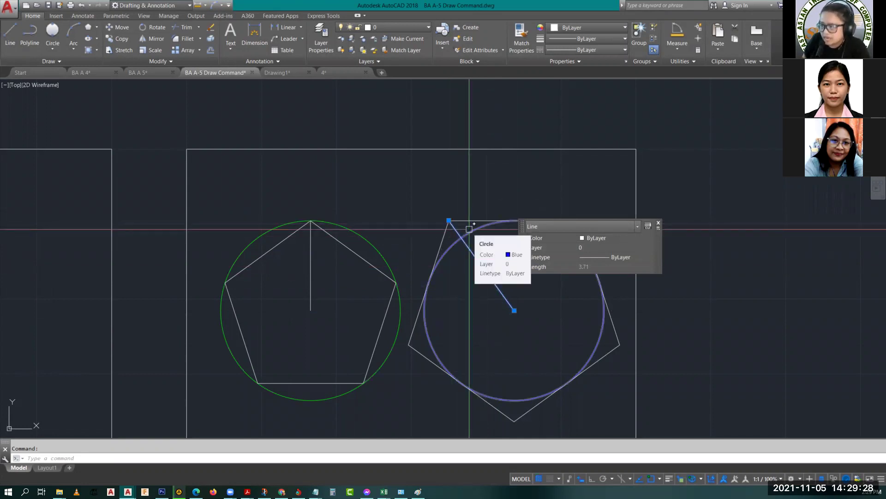
pyautogui.press('Escape')
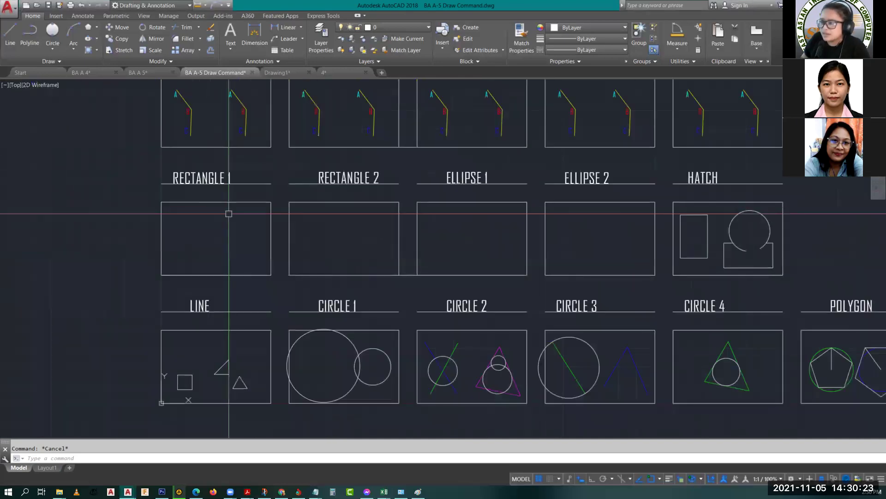
# Step: Zoom to the RECTANGLE boxes and start the RECTANG command via REC
pyautogui.scroll(2, 228, 212)
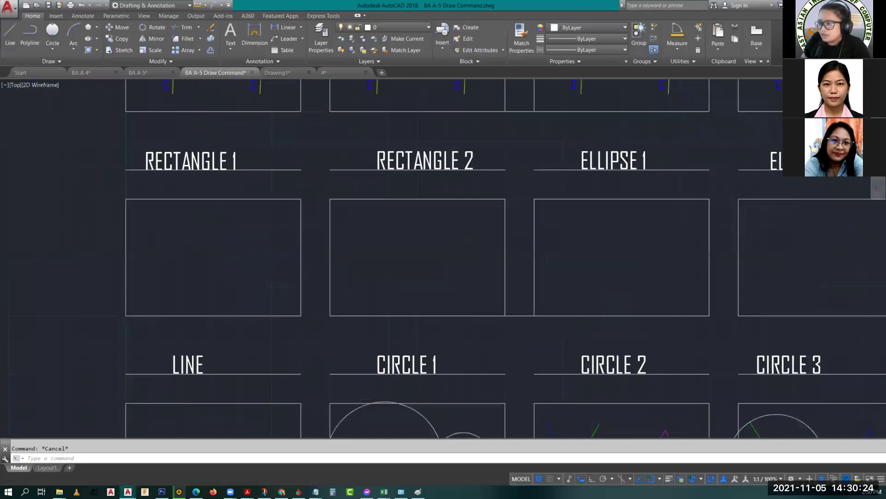
pyautogui.scroll(2, 210, 230)
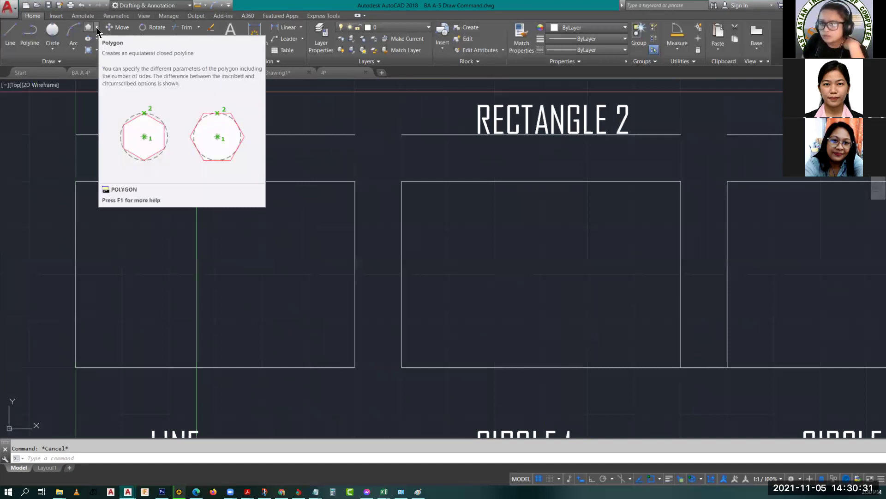
pyautogui.click(98, 30)
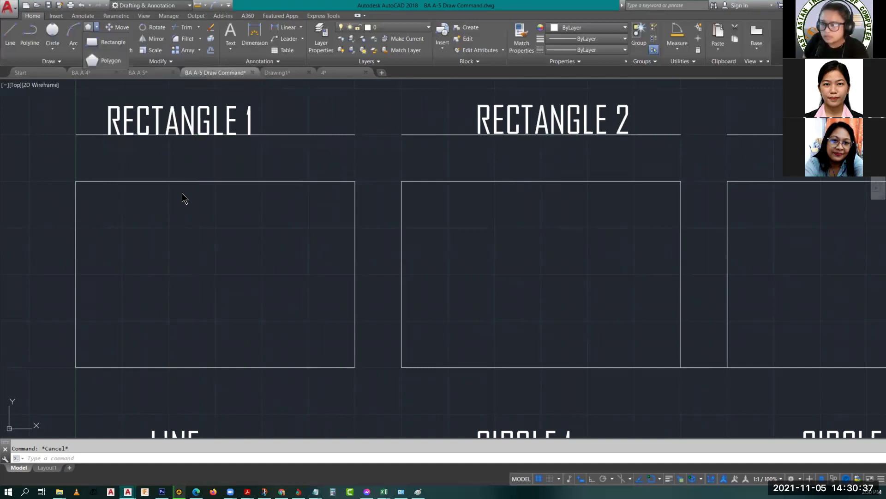
pyautogui.click(137, 75)
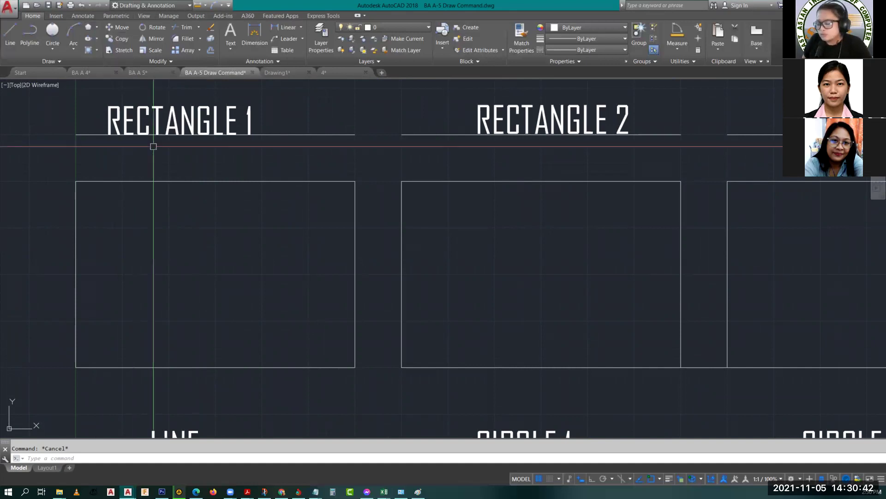
pyautogui.write('REC')
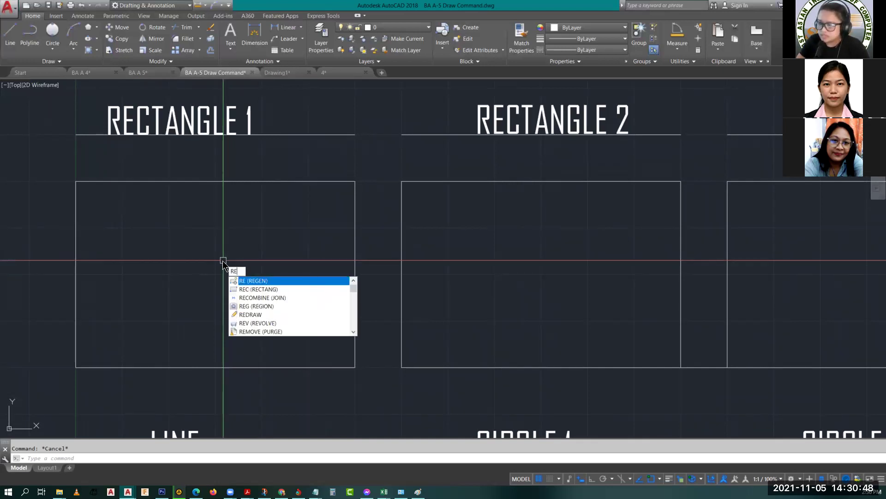
pyautogui.write('C')
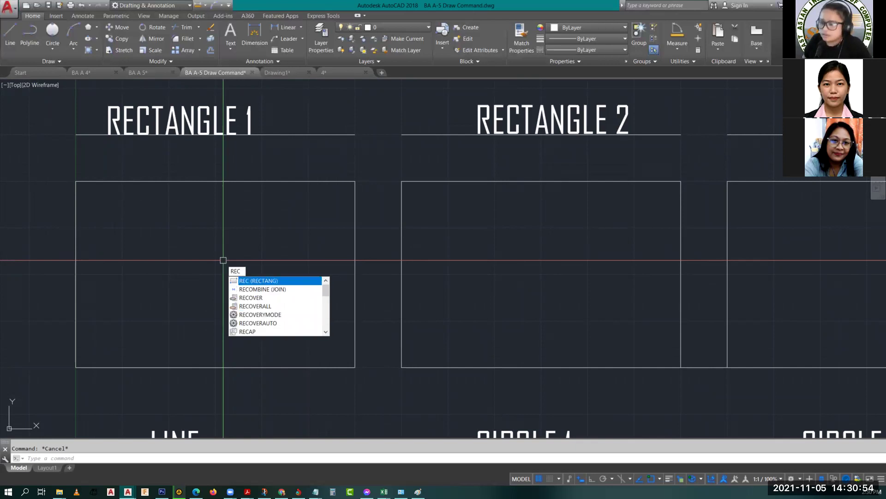
pyautogui.press('Return')
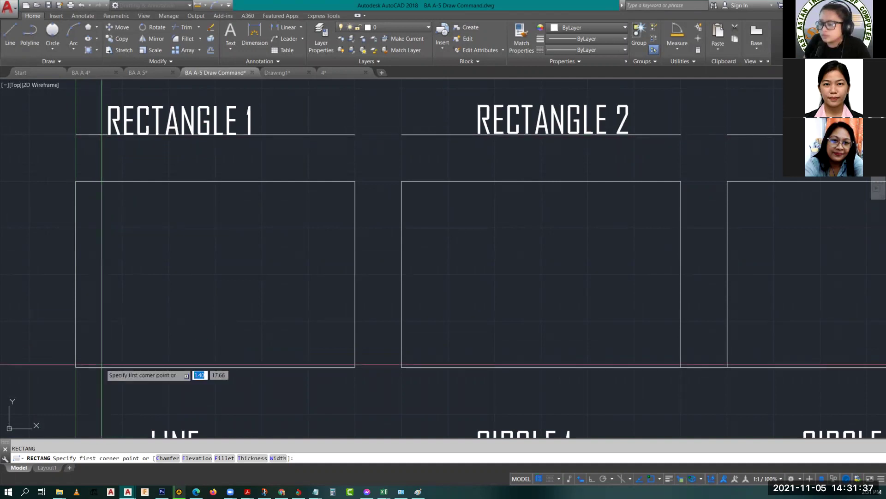
# Step: Draw a tall narrow rectangle in the left part of the RECTANGLE 1 box
pyautogui.click(95, 349)
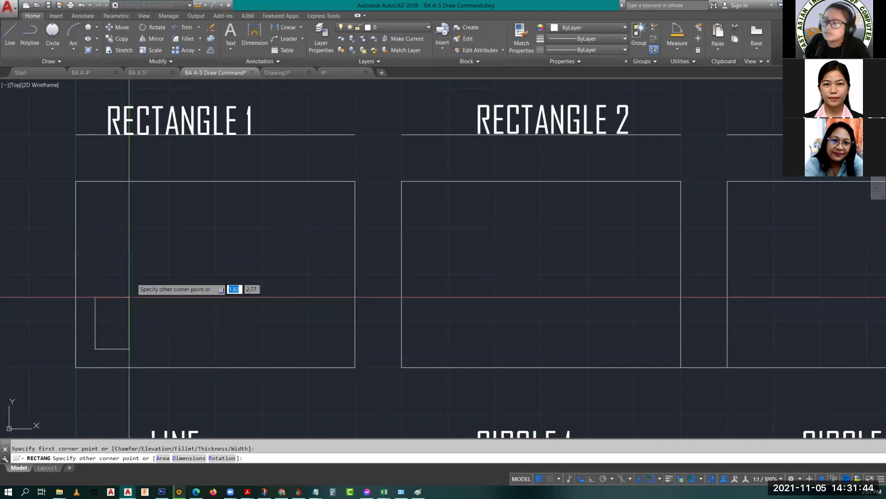
pyautogui.click(173, 200)
pyautogui.press('Escape')
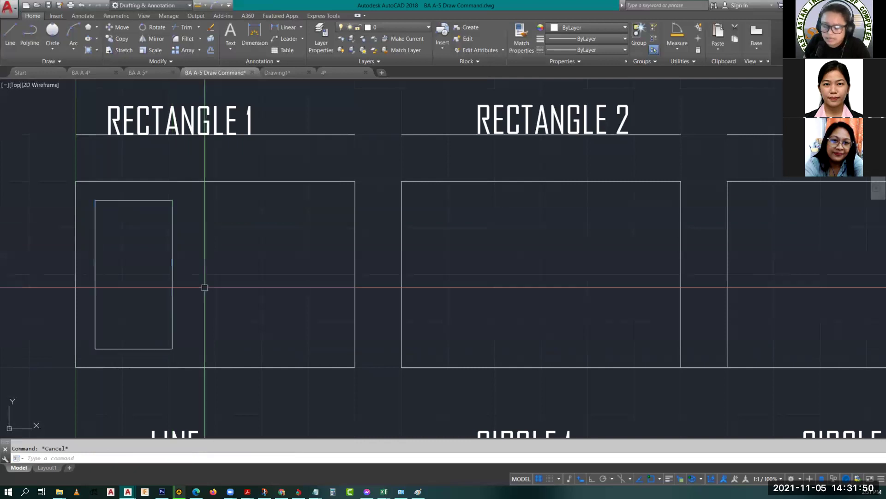
# Step: Begin a second rectangle beside it, try the Area option, then cancel
pyautogui.write('rec')
pyautogui.press('Return')
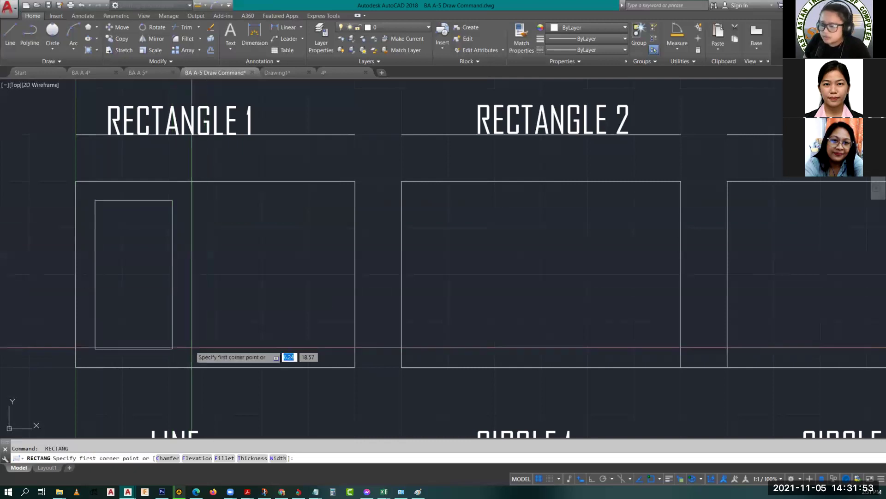
pyautogui.click(195, 349)
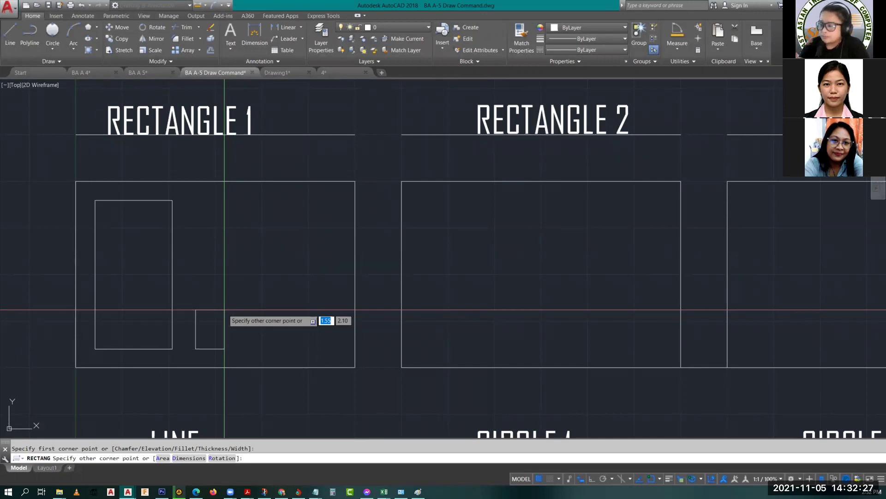
pyautogui.write('A')
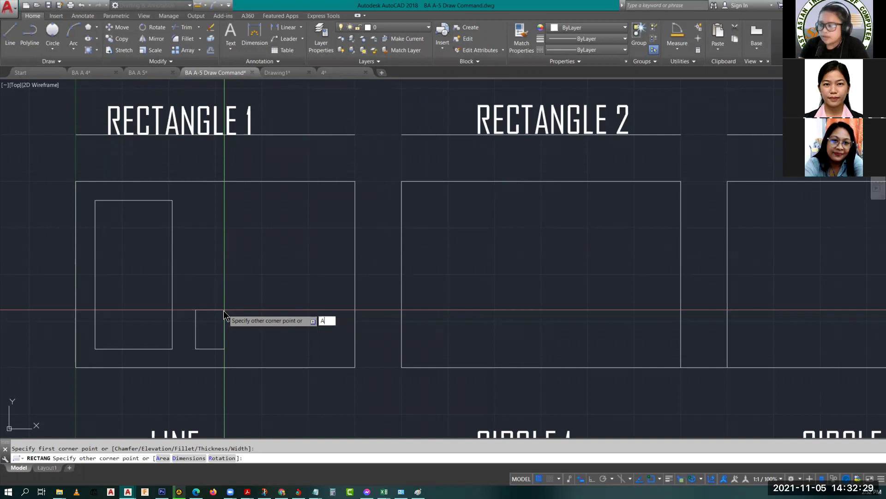
pyautogui.press('Return')
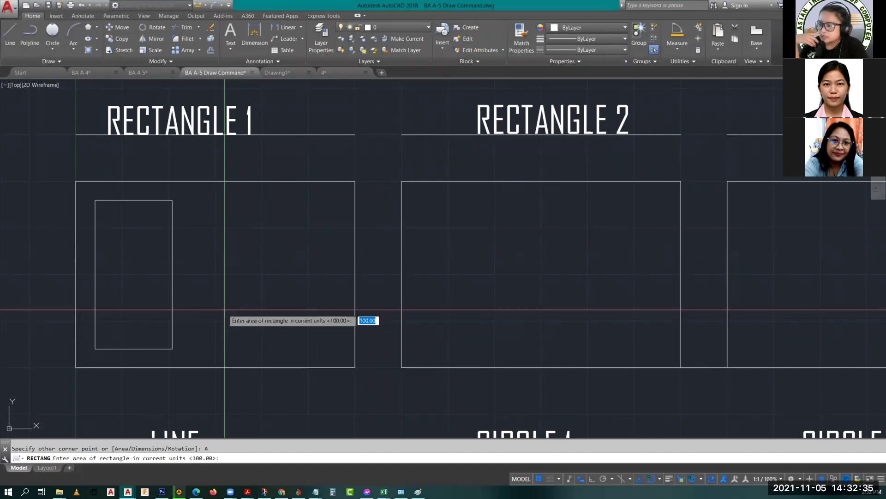
pyautogui.press('Escape')
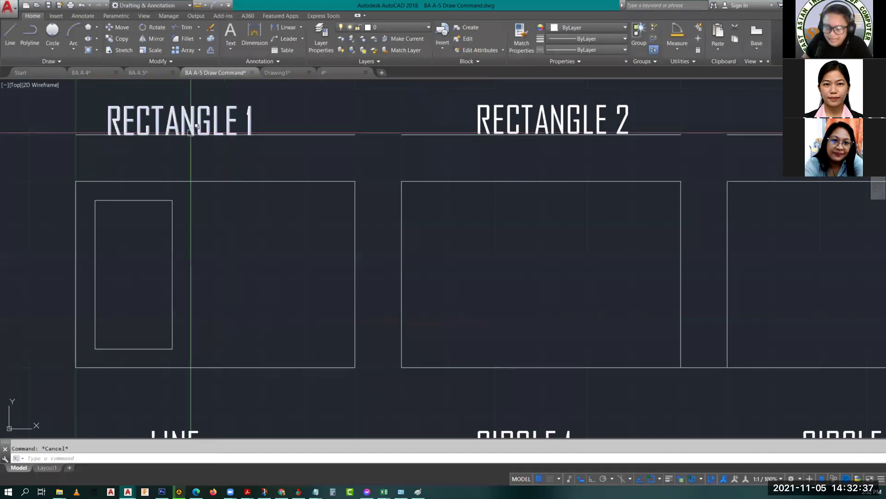
# Step: Begin a DIST measurement from the box corner, then cancel it
pyautogui.write('DIST')
pyautogui.press('Return')
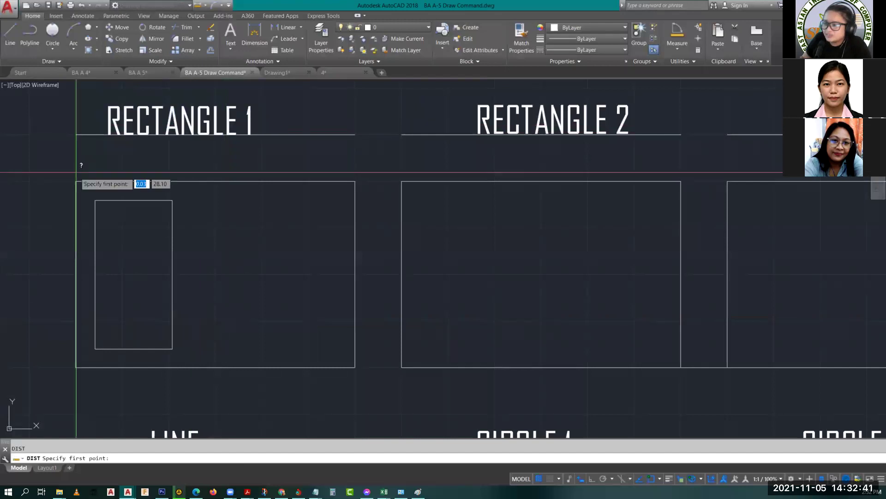
pyautogui.click(75, 181)
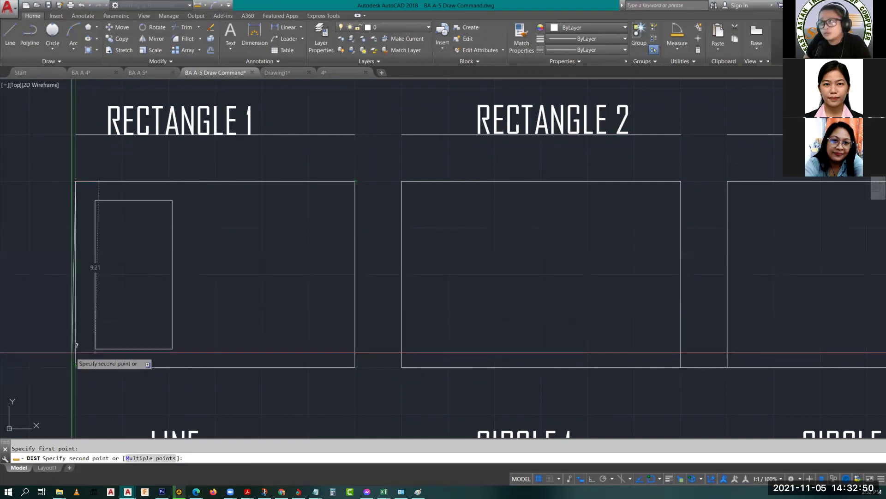
pyautogui.press('Escape')
# Step: Draw a narrow rectangle beside the first one, with area 15 and length 2
pyautogui.write('rec')
pyautogui.press('Return')
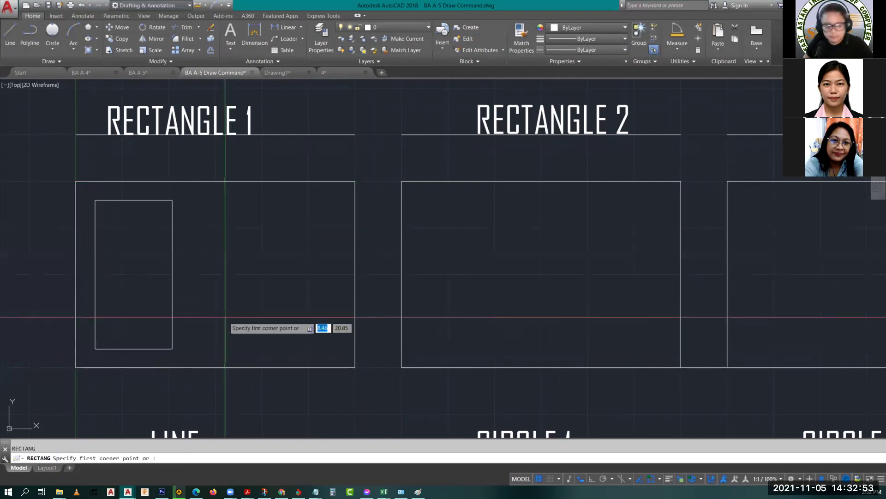
pyautogui.click(200, 344)
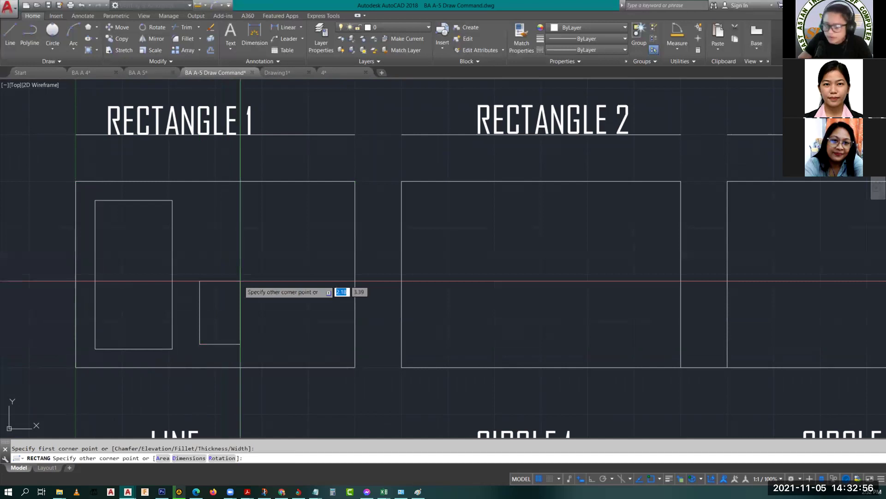
pyautogui.write('A')
pyautogui.press('Return')
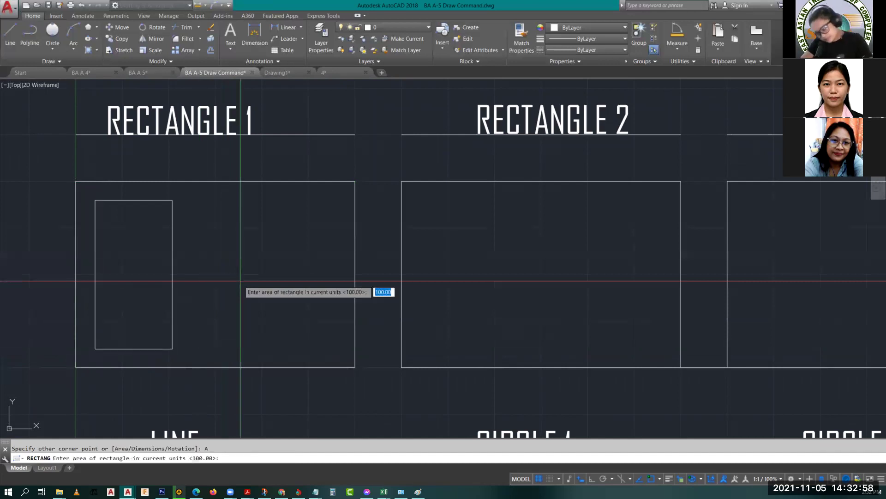
pyautogui.write('15')
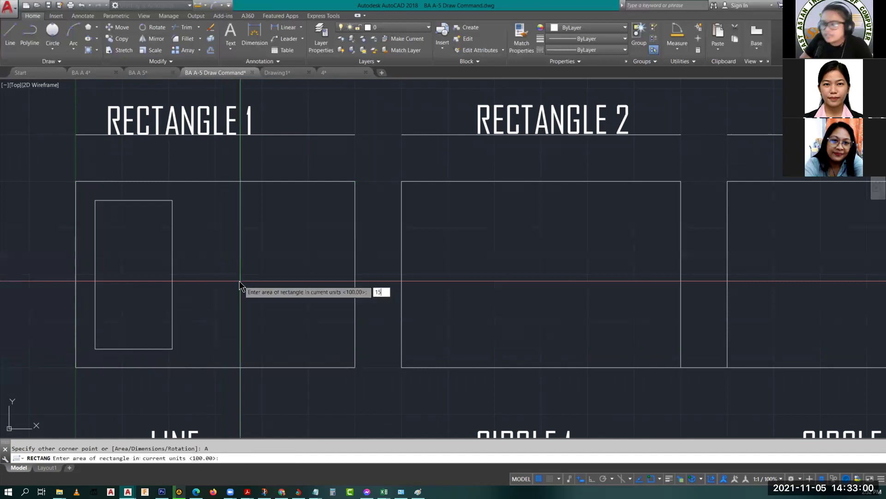
pyautogui.press('Return')
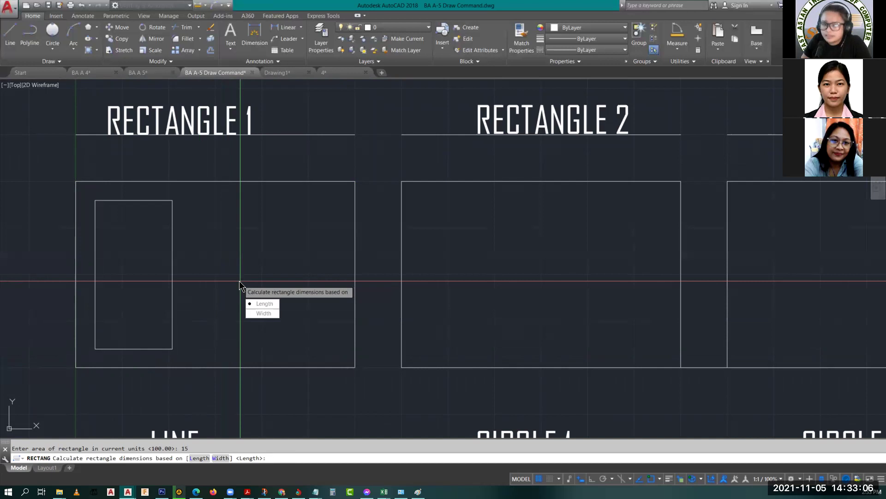
pyautogui.press('Return')
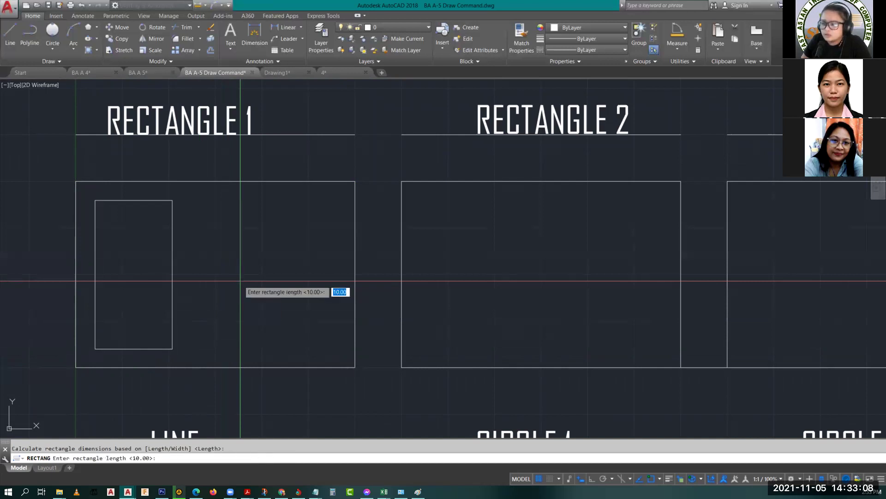
pyautogui.write('2')
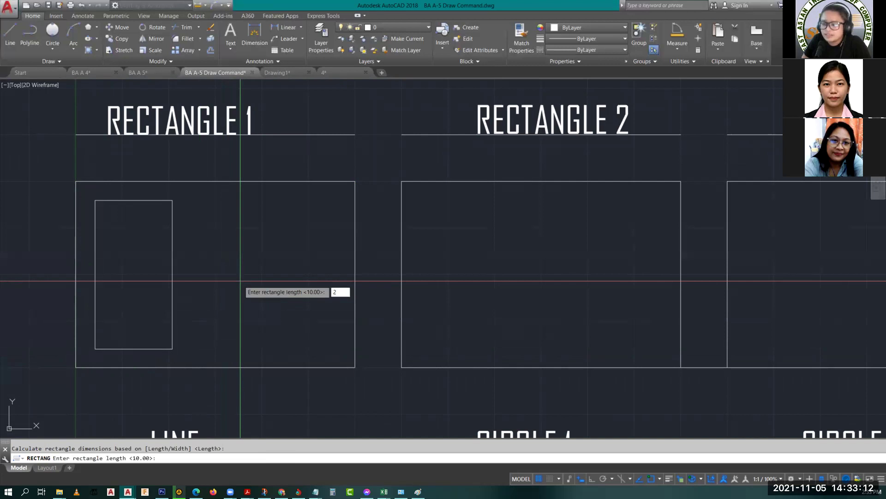
pyautogui.press('Return')
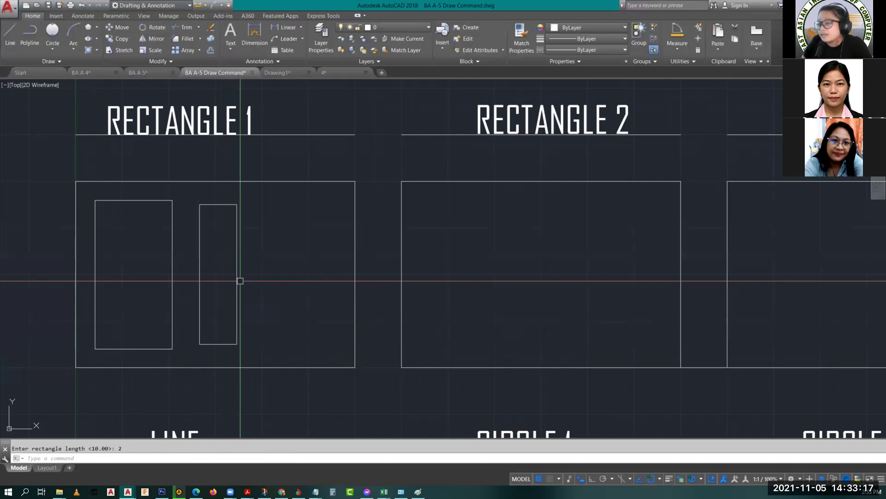
# Step: Inspect the narrow rectangle and measure its 7.50 height with DI
pyautogui.click(236, 239)
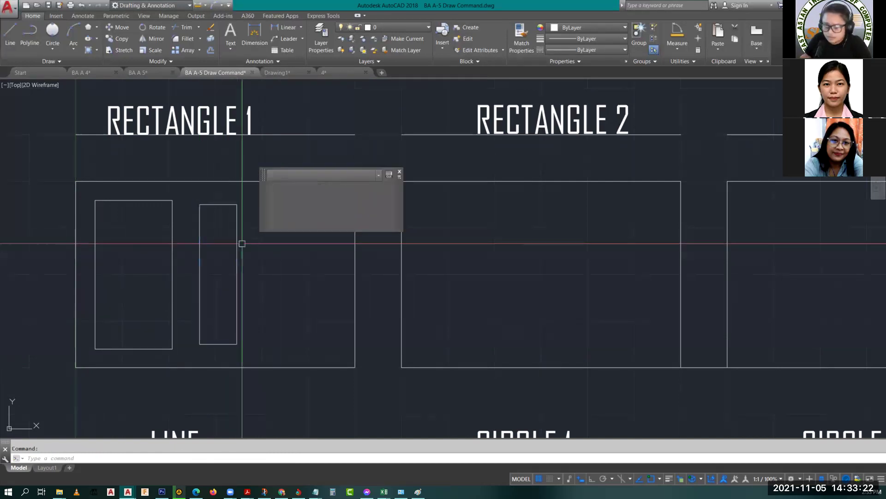
pyautogui.press('Escape')
pyautogui.write('H')
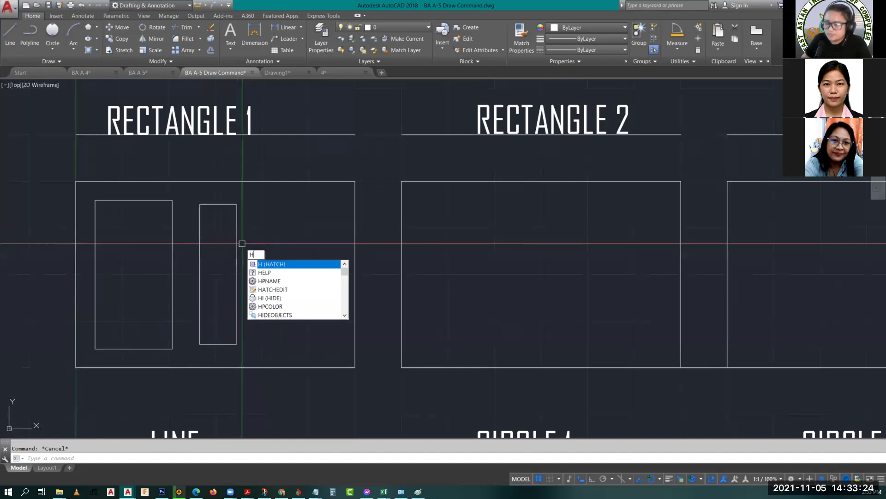
pyautogui.press('BackSpace')
pyautogui.write('DI')
pyautogui.press('Return')
pyautogui.click(200, 204)
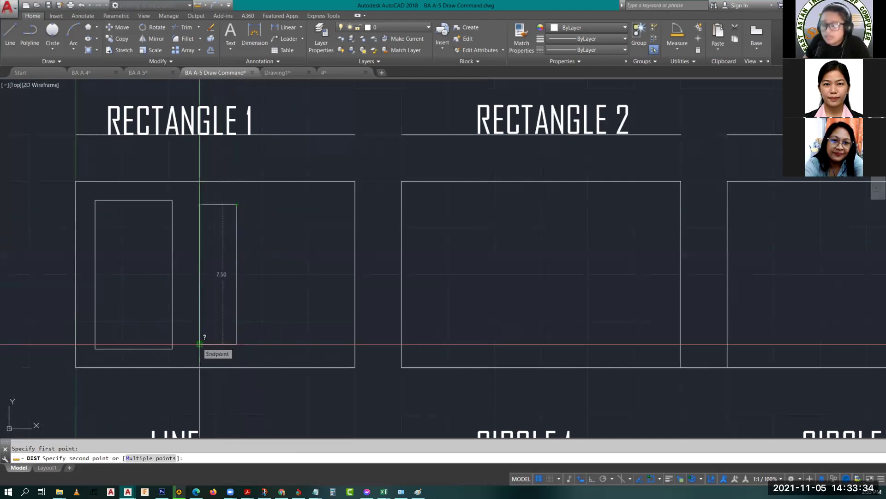
pyautogui.press('Escape')
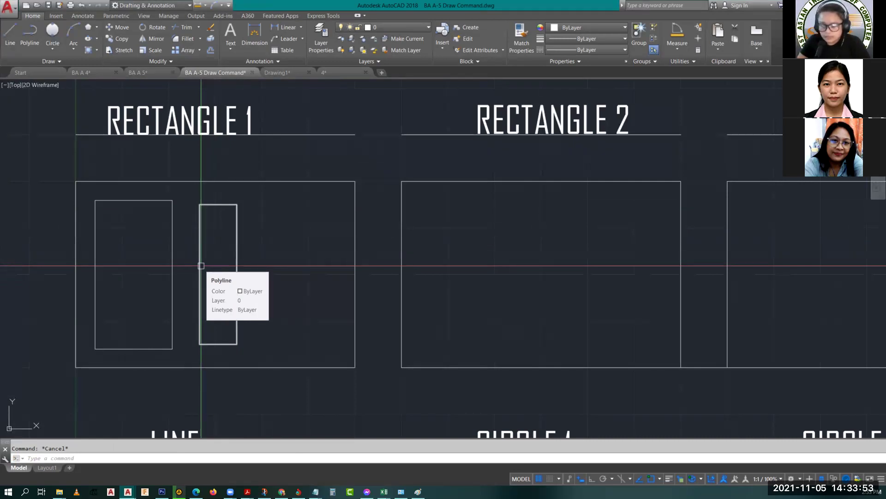
# Step: Draw a 3 by 5 rectangle to the right of the narrow one
pyautogui.write('rec')
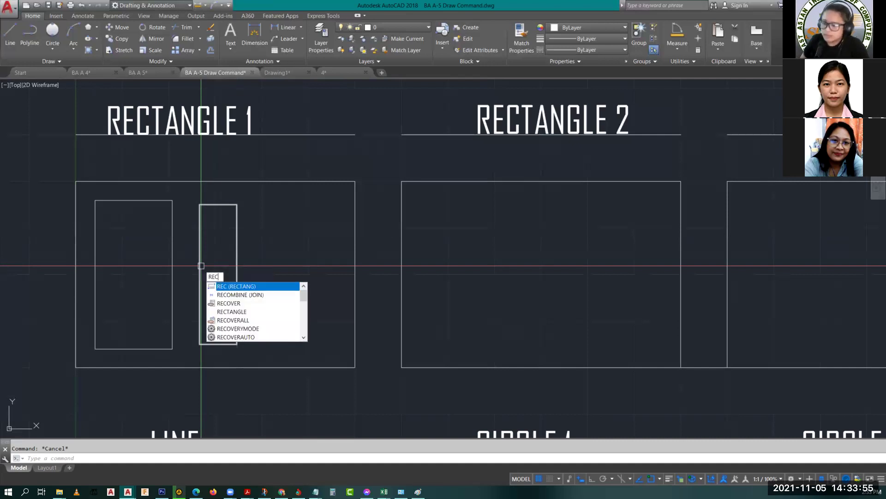
pyautogui.press('Return')
pyautogui.click(262, 342)
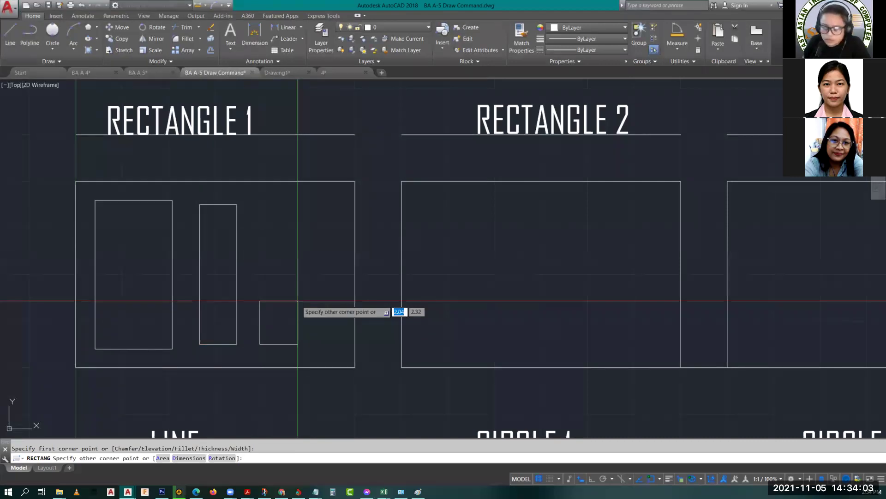
pyautogui.write('d')
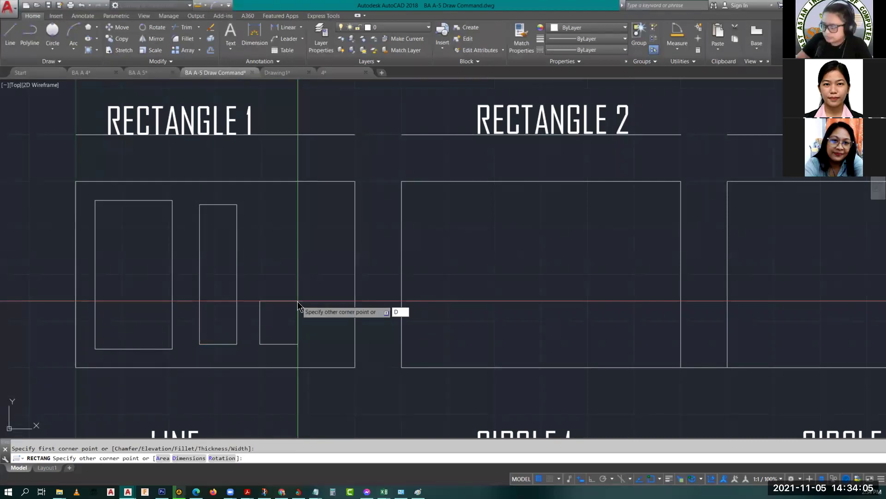
pyautogui.press('Return')
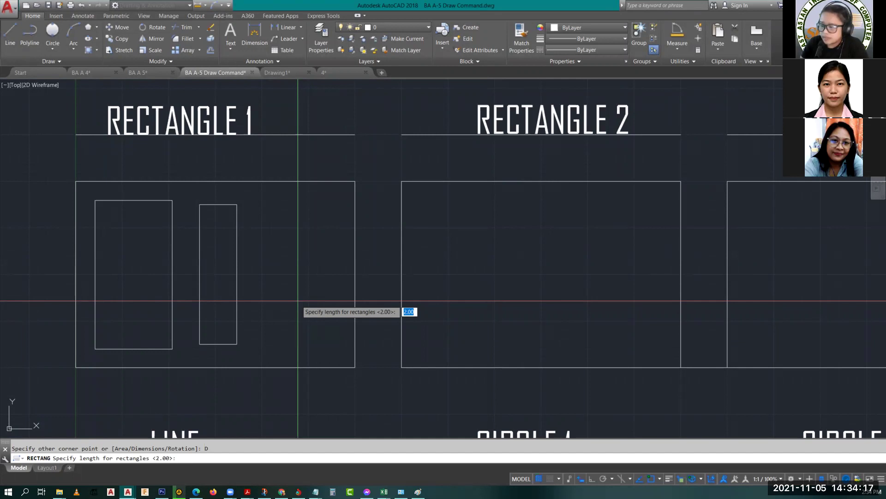
pyautogui.write('3')
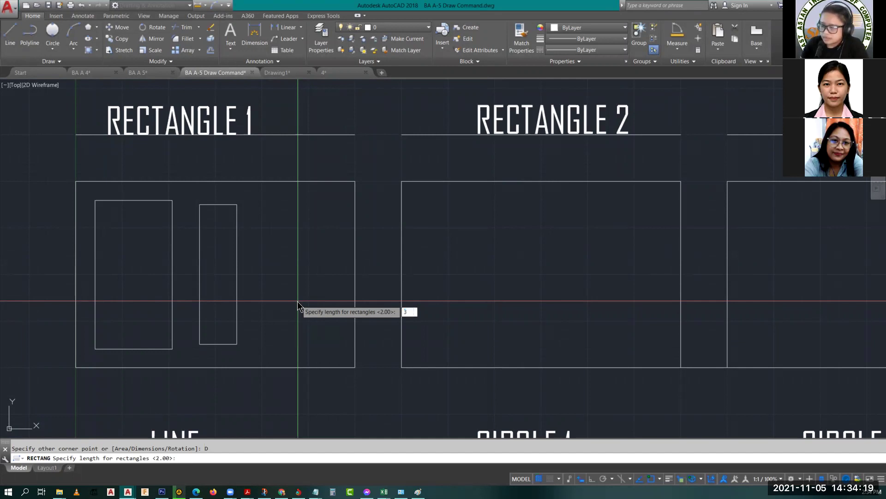
pyautogui.press('Return')
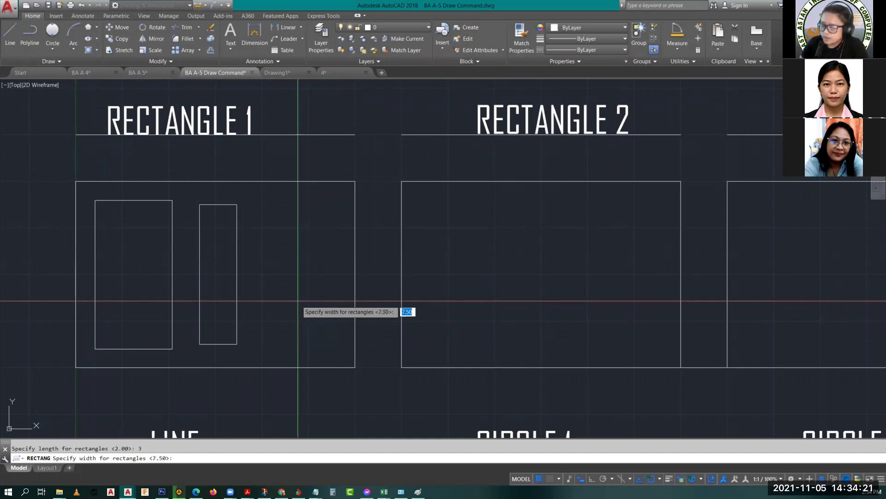
pyautogui.write('5')
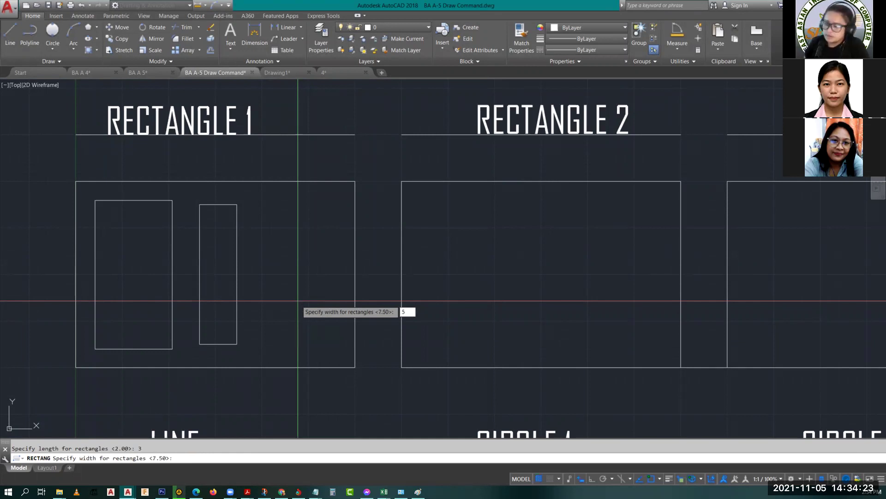
pyautogui.press('Return')
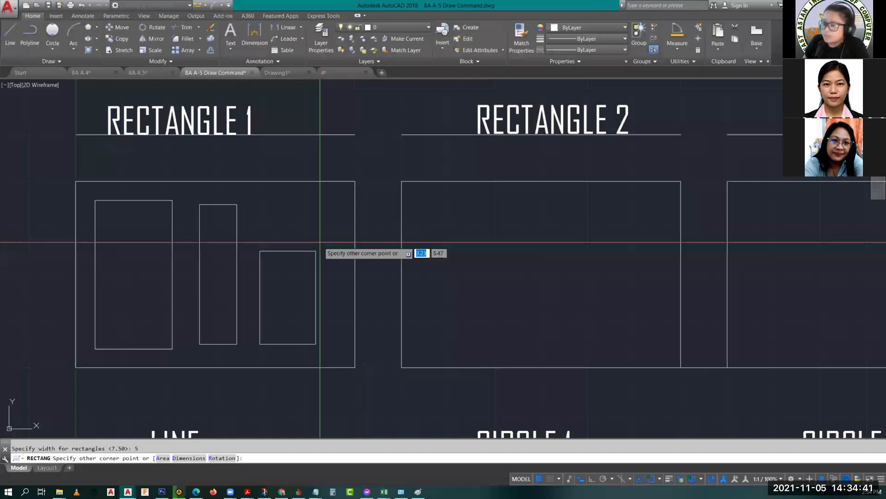
pyautogui.press('Escape')
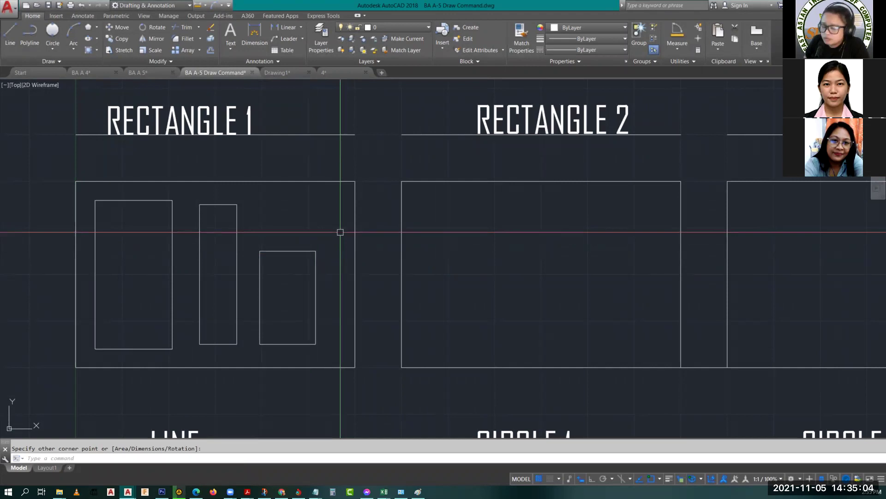
# Step: Select each of the three rectangles in turn to inspect them, then clear the selection
pyautogui.press('Escape')
pyautogui.click(315, 254)
pyautogui.press('Escape')
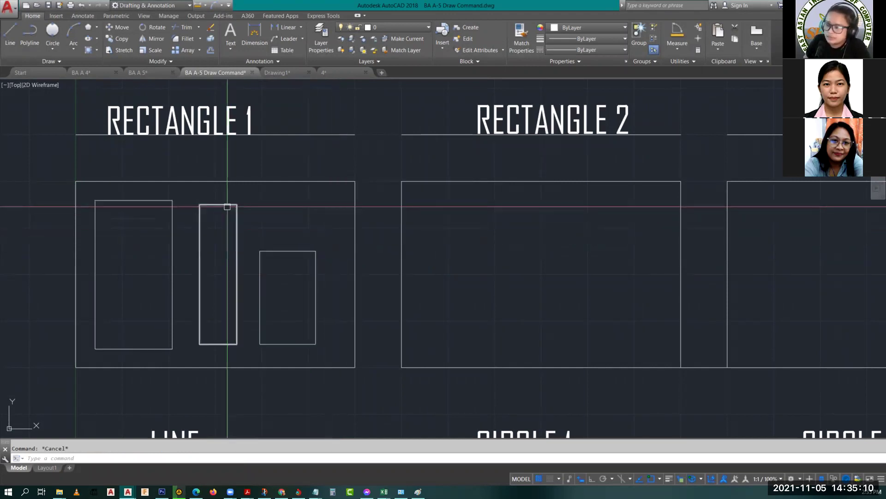
pyautogui.click(227, 205)
pyautogui.click(155, 200)
pyautogui.press('Escape')
# Step: Start a rectangle in the RECTANGLE 2 box with a 45° rotation
pyautogui.write('rec')
pyautogui.press('Return')
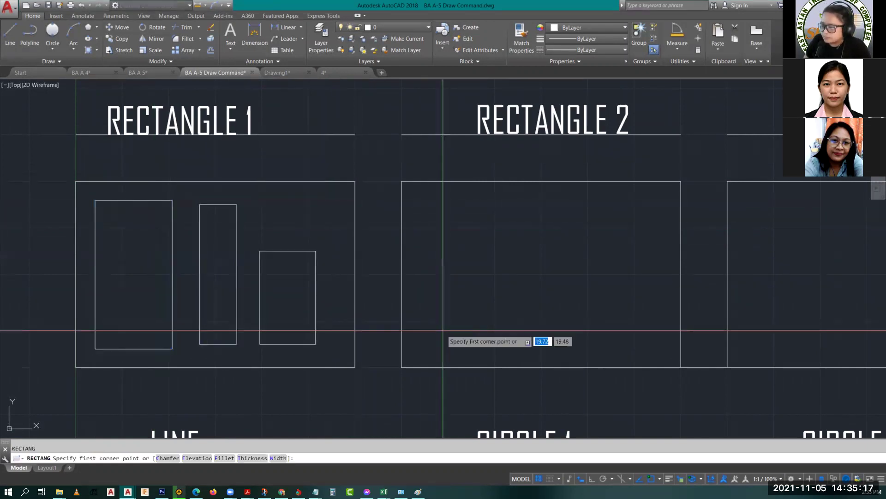
pyautogui.click(447, 342)
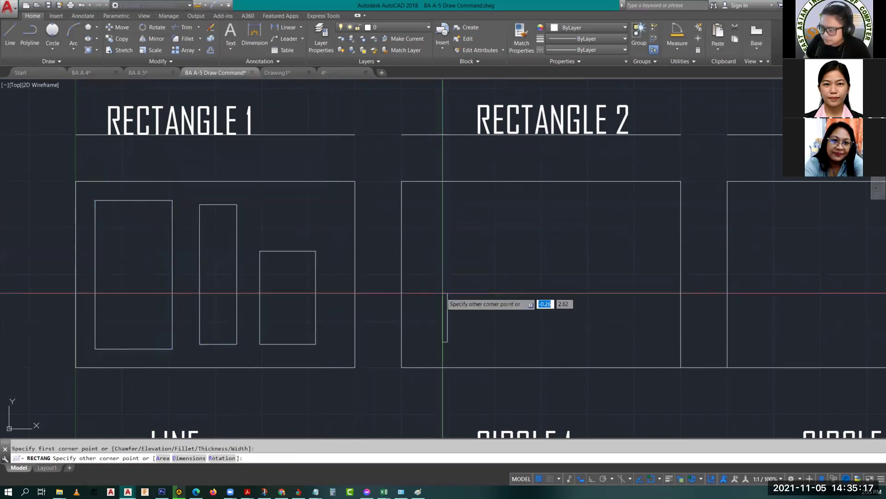
pyautogui.click(490, 266)
pyautogui.write('r')
pyautogui.press('Return')
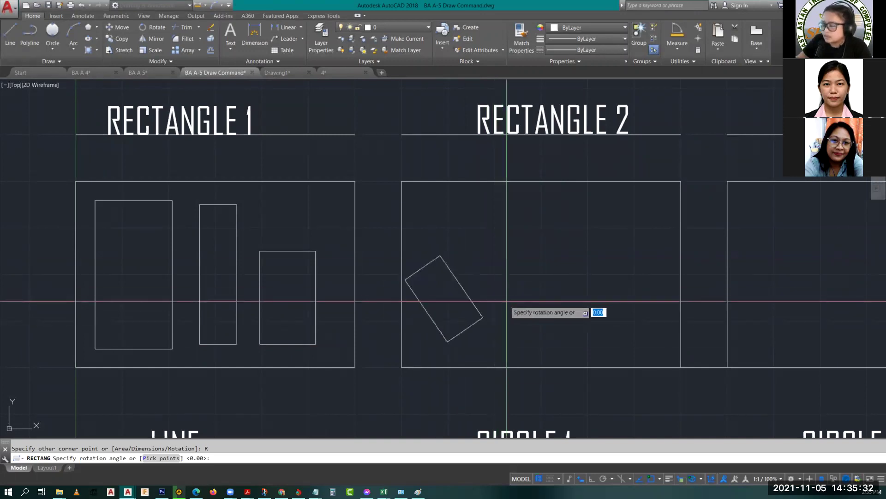
pyautogui.write('45')
pyautogui.press('Return')
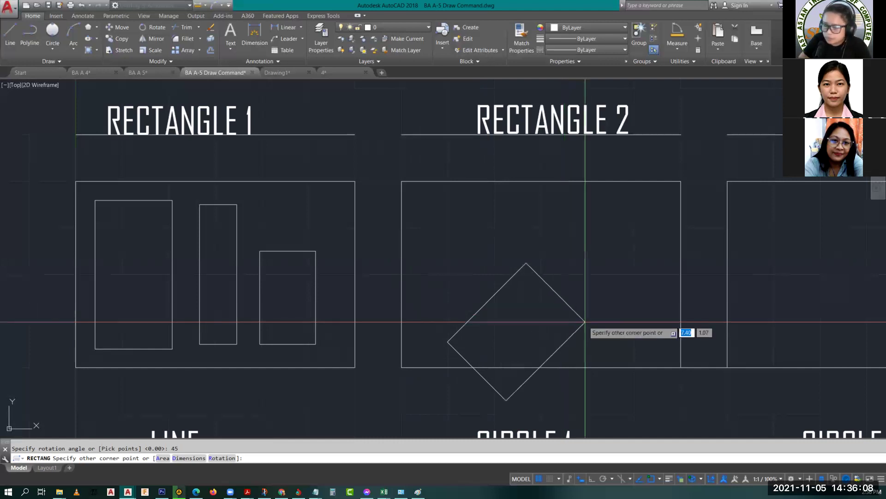
# Step: Give the rotated square 3 by 3 dimensions and place it as a diamond
pyautogui.write('d')
pyautogui.press('Return')
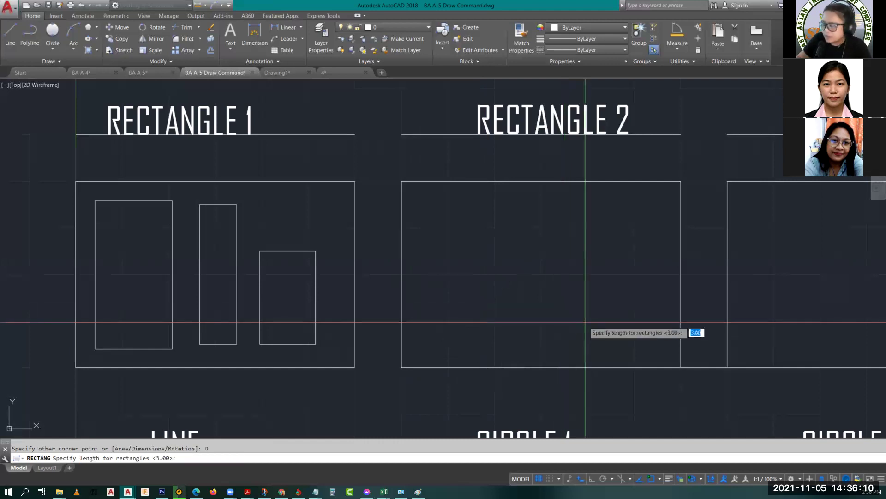
pyautogui.press('Return')
pyautogui.press('Return')
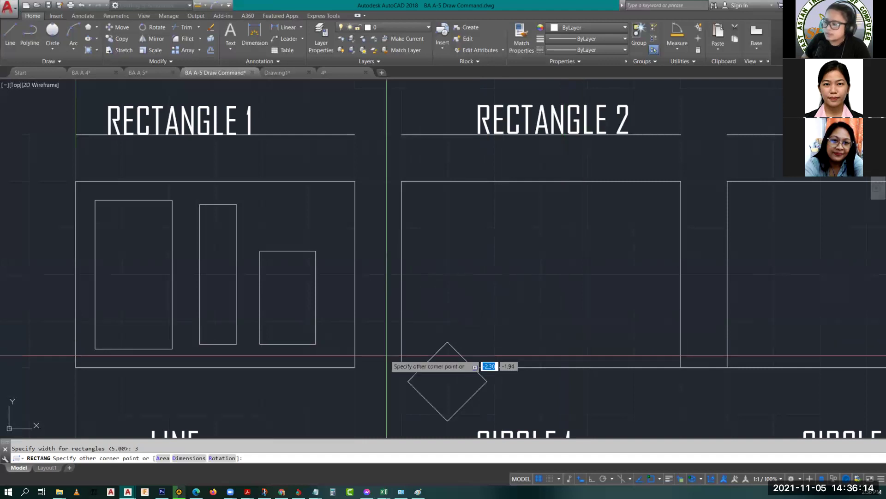
pyautogui.click(562, 283)
pyautogui.press('Escape')
pyautogui.write('REC')
pyautogui.press('Return')
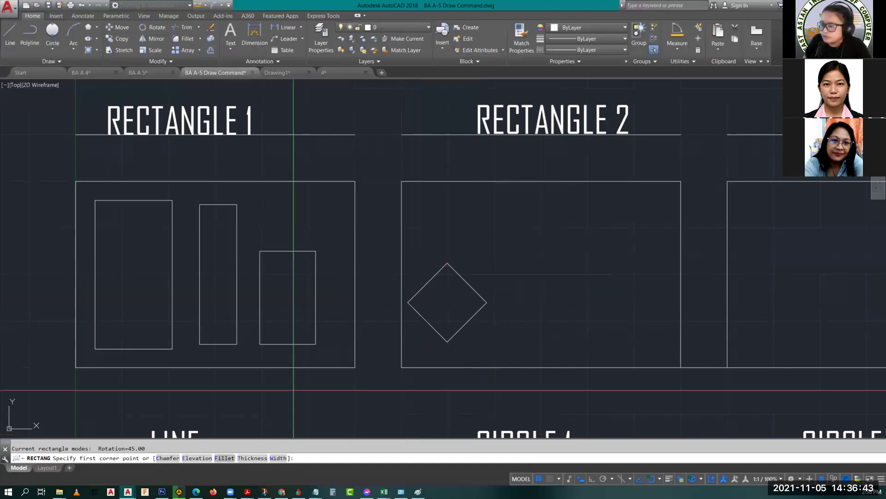
# Step: Restart the rectangle command, then cancel it
pyautogui.press('Escape')
pyautogui.write('RE')
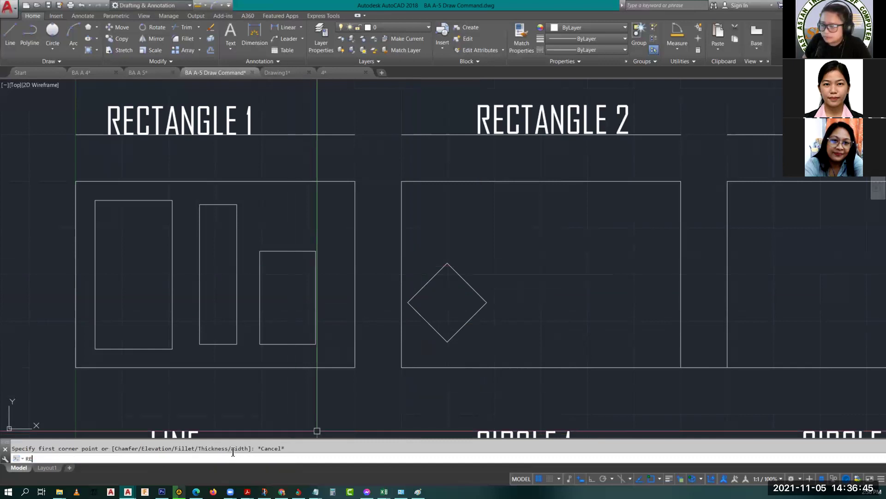
pyautogui.write('C')
pyautogui.press('Return')
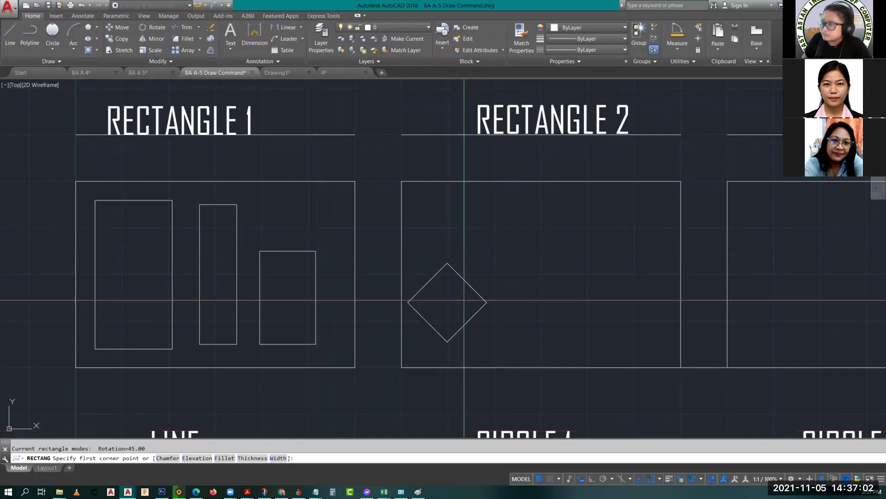
pyautogui.press('Escape')
# Step: Pan to the ELLIPSE 1 and ELLIPSE 2 boxes and start a Center ellipse
pyautogui.moveTo(868, 295); pyautogui.dragTo(373, 295, button='middle')
pyautogui.scroll(5, 442, 284)
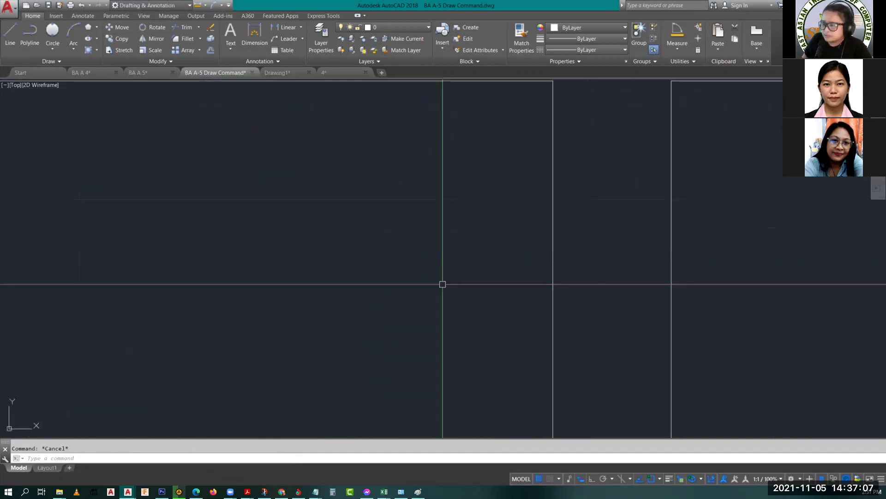
pyautogui.scroll(-2, 442, 283)
pyautogui.scroll(-3, 388, 321)
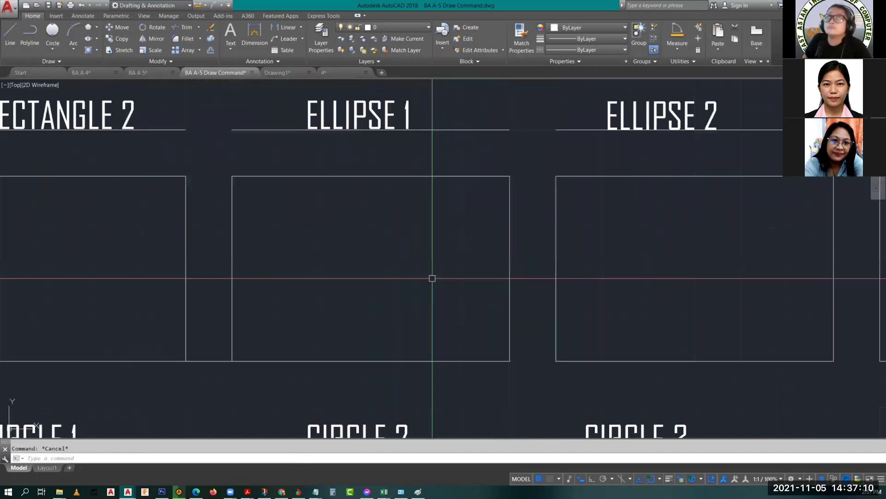
pyautogui.write('E')
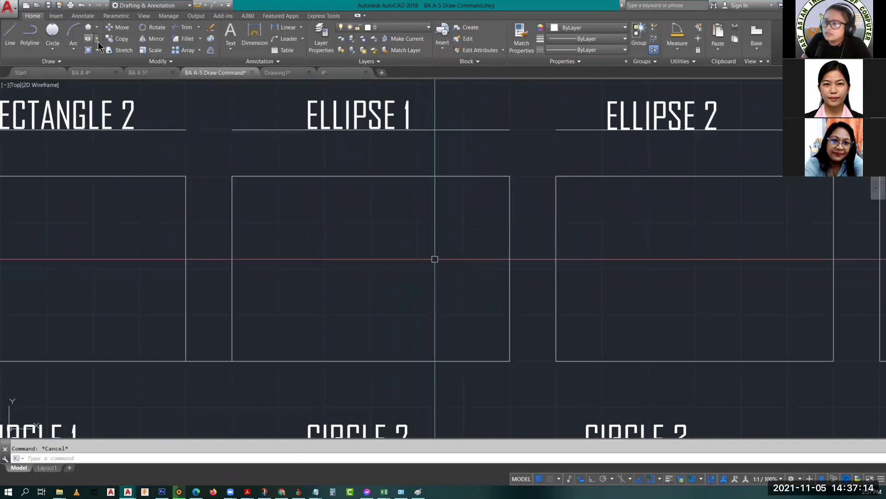
pyautogui.click(96, 39)
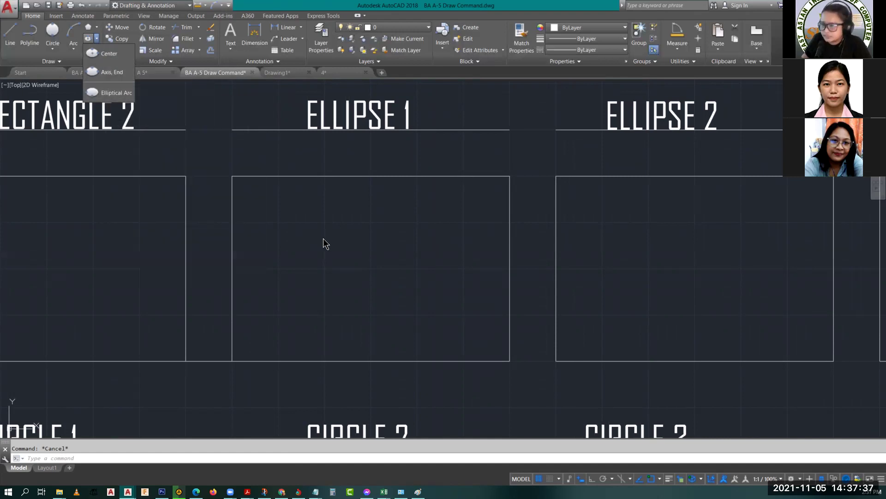
pyautogui.click(108, 53)
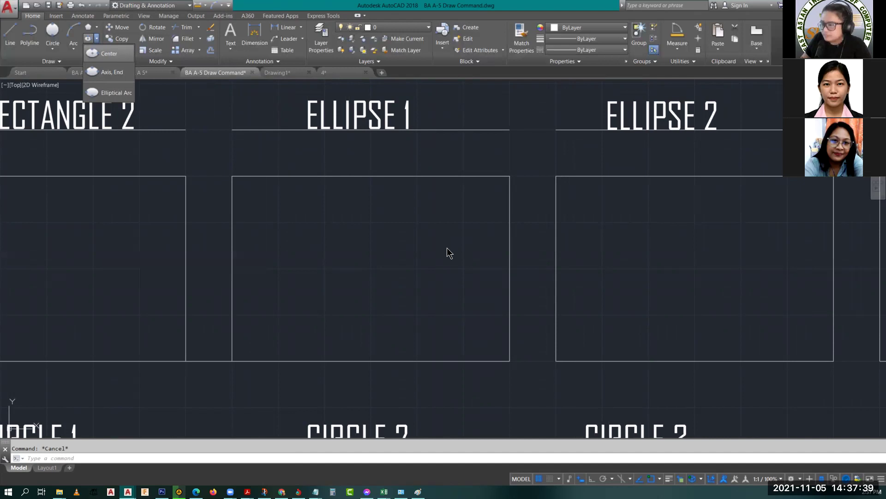
# Step: Draw a narrow diagonal ellipse centred in ELLIPSE 1 with a 5-unit first axis
pyautogui.click(98, 38)
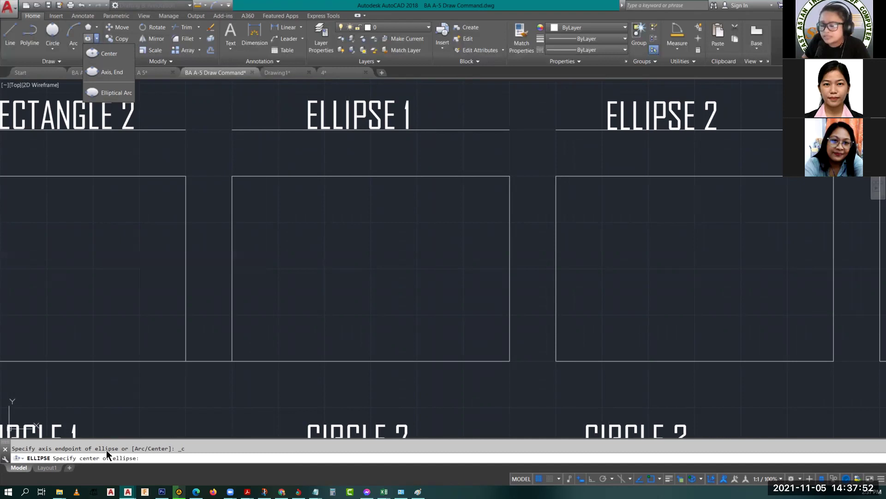
pyautogui.click(357, 270)
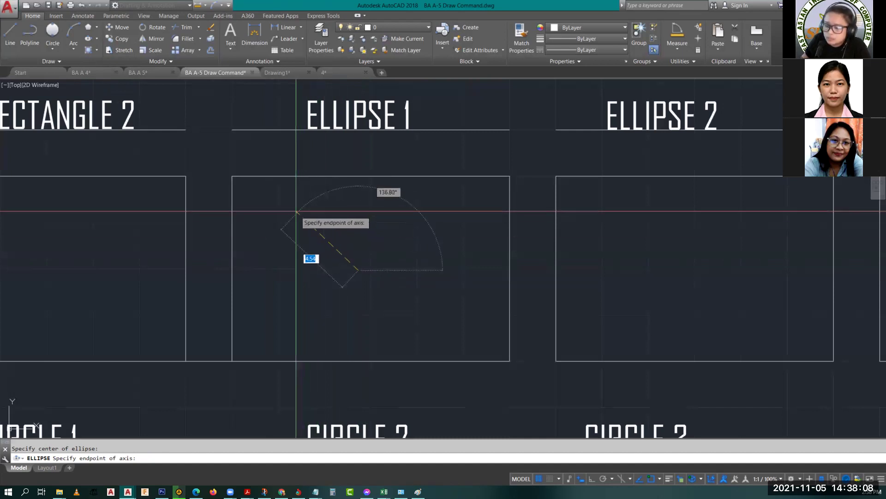
pyautogui.write('5')
pyautogui.press('Return')
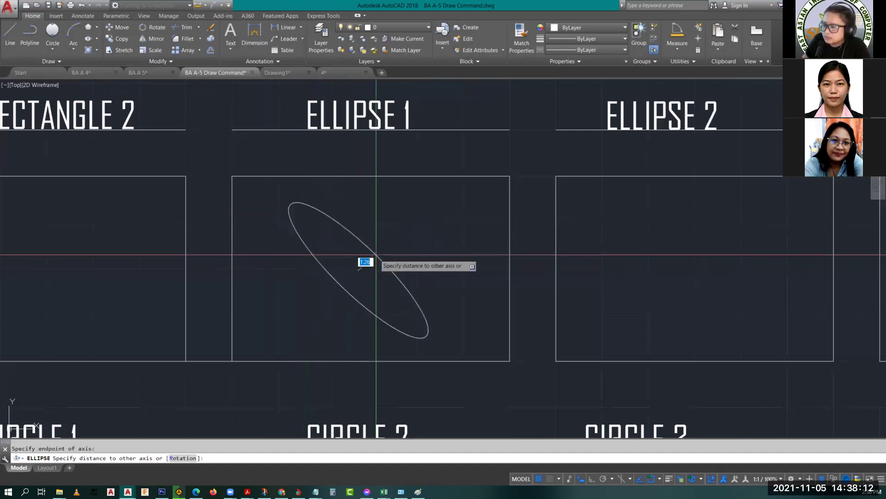
pyautogui.click(376, 254)
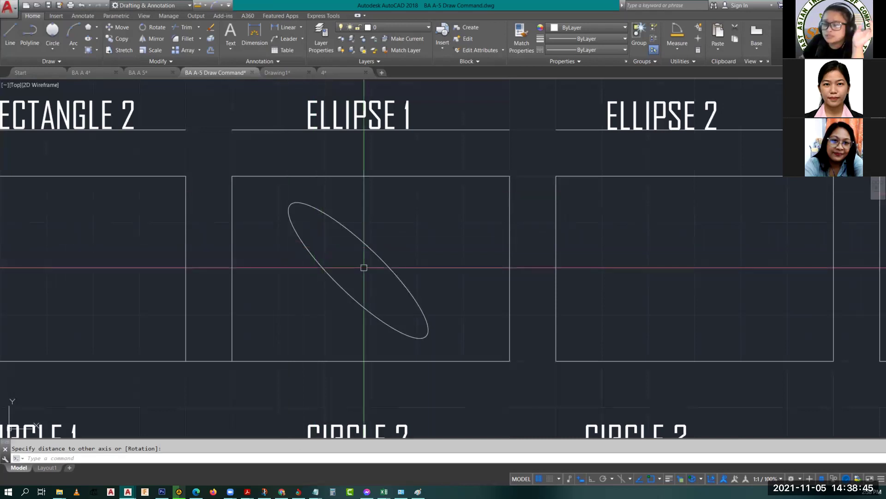
# Step: Draw a horizontal Axis, End ellipse across ELLIPSE 2 with a 5.97 major radius
pyautogui.write('EL')
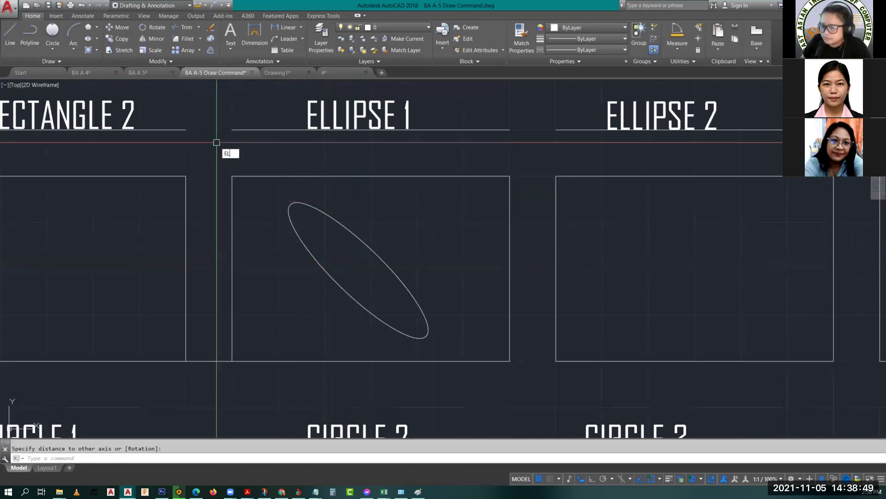
pyautogui.press('Return')
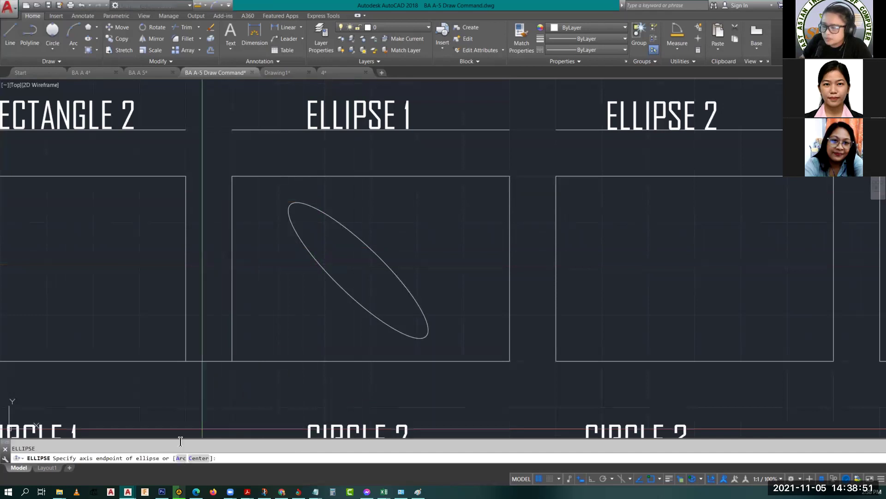
pyautogui.press('Escape')
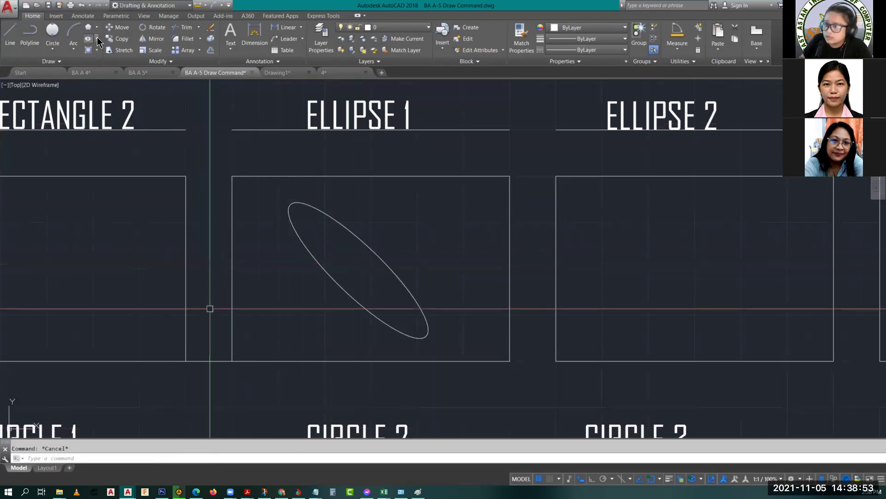
pyautogui.click(98, 40)
pyautogui.click(106, 74)
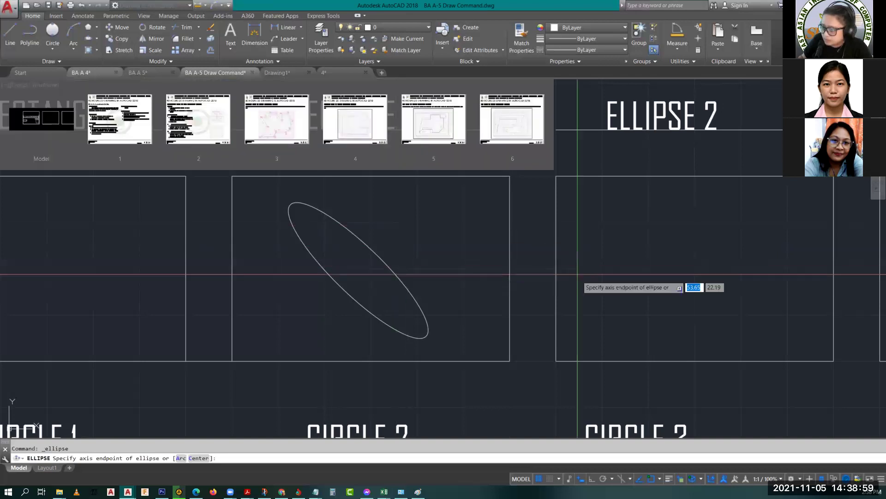
pyautogui.moveTo(577, 274); pyautogui.dragTo(478, 277, button='middle')
pyautogui.click(489, 272)
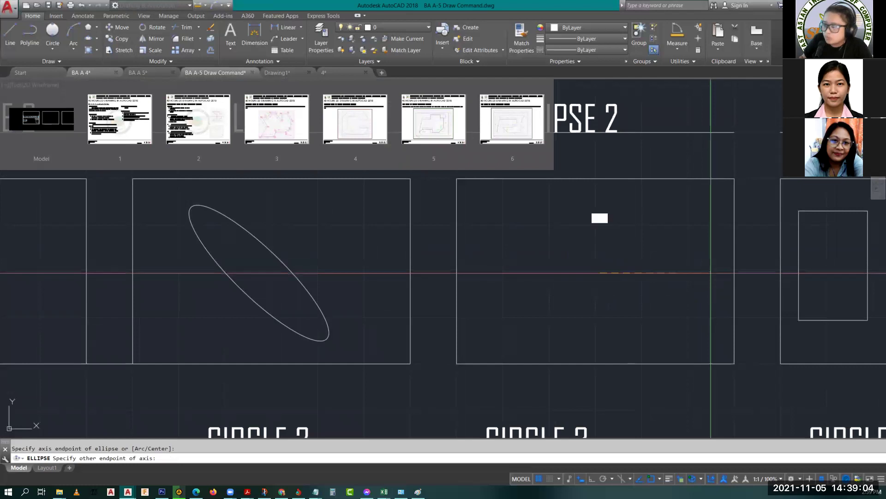
pyautogui.click(711, 273)
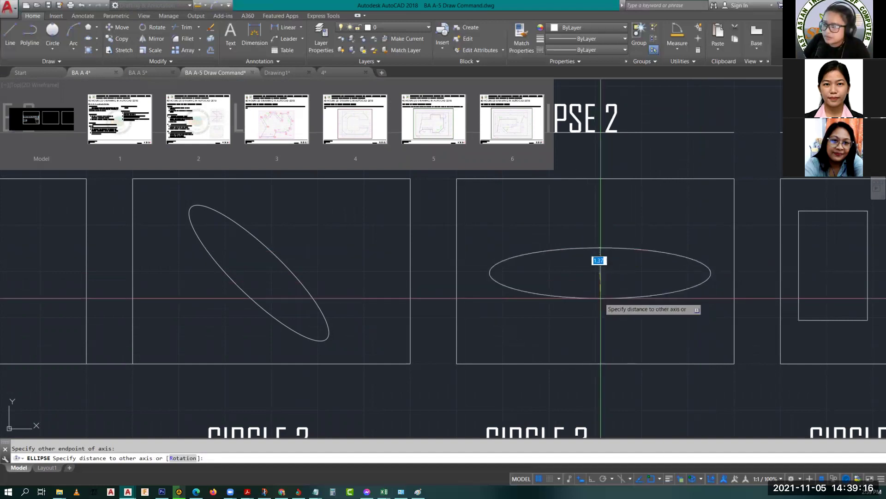
pyautogui.click(600, 298)
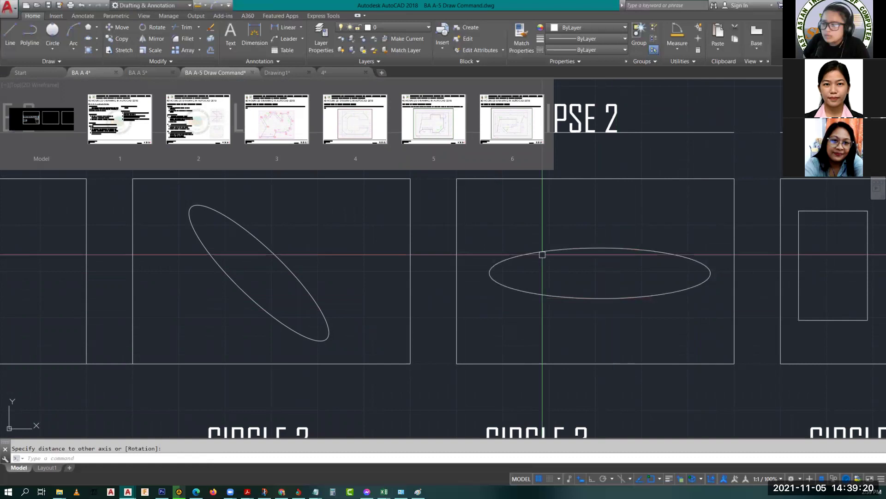
pyautogui.click(599, 298)
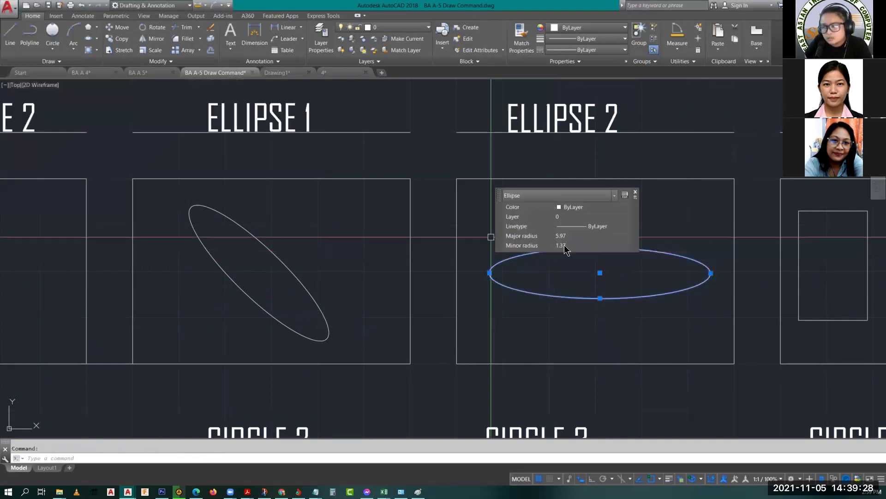
# Step: Check the ELLIPSE 1 ellipse's radii, then pan right to the HATCH box
pyautogui.click(277, 257)
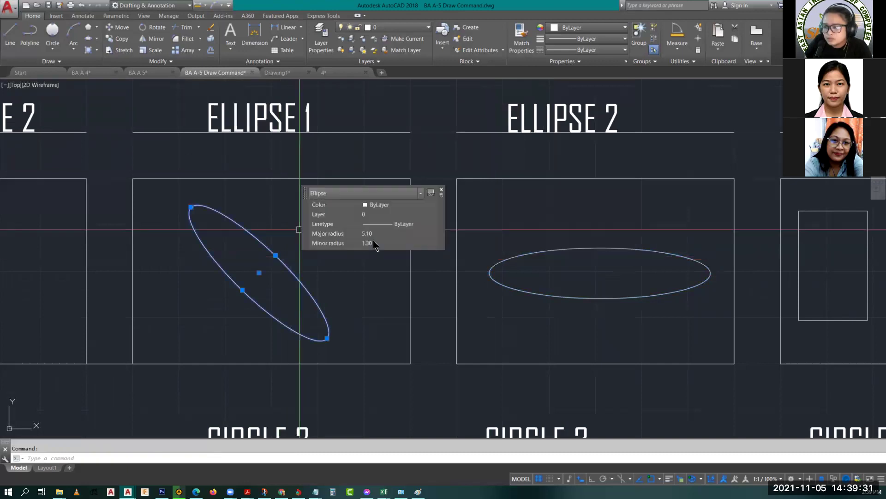
pyautogui.press('Escape')
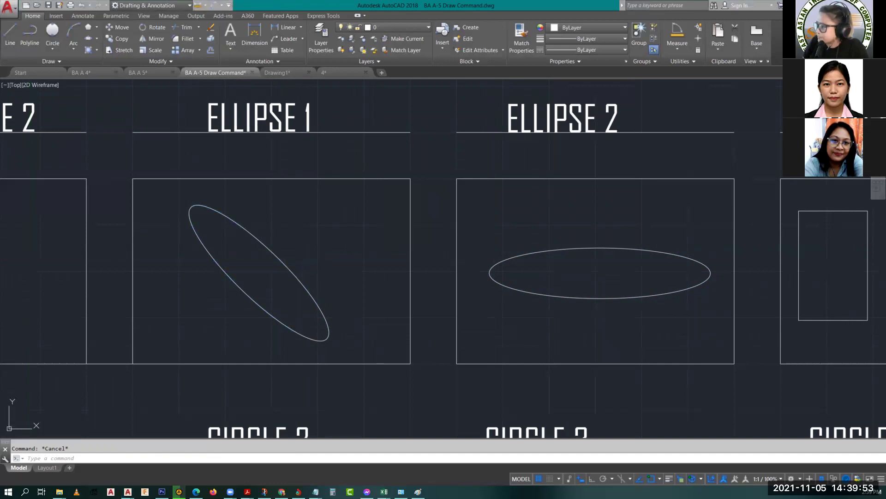
pyautogui.moveTo(766, 245); pyautogui.dragTo(604, 239, button='middle')
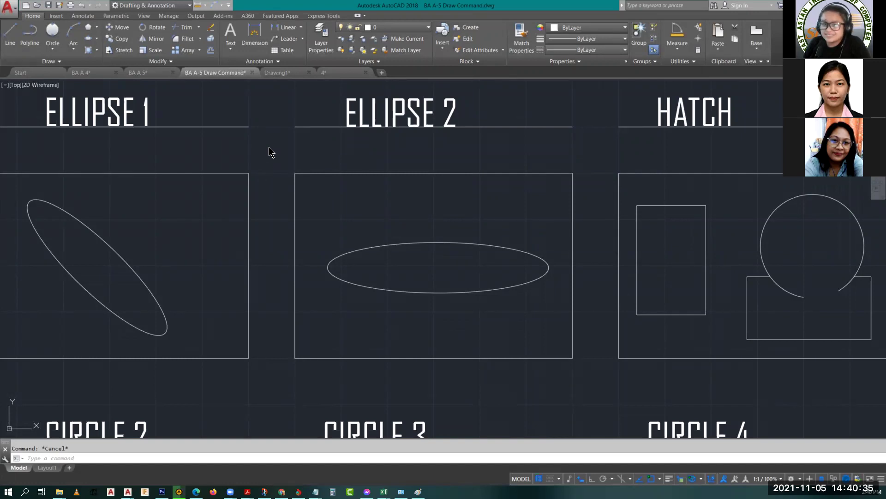
# Step: Fill the tall left rectangle in the HATCH box with the ANSI31 hatch pattern
pyautogui.moveTo(774, 253); pyautogui.dragTo(464, 247, button='middle')
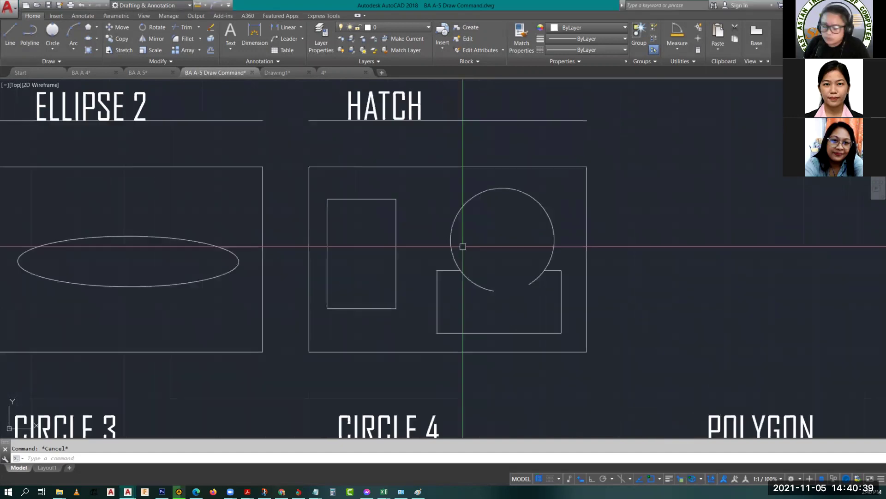
pyautogui.write('HA')
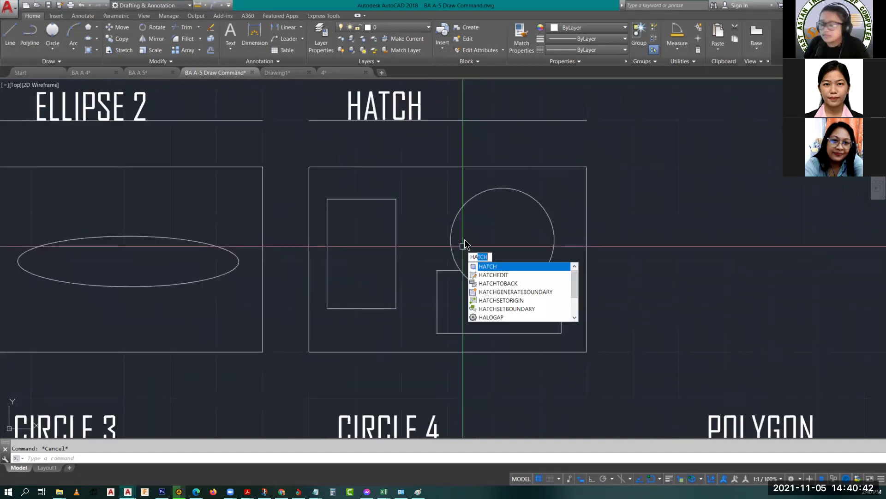
pyautogui.press('BackSpace')
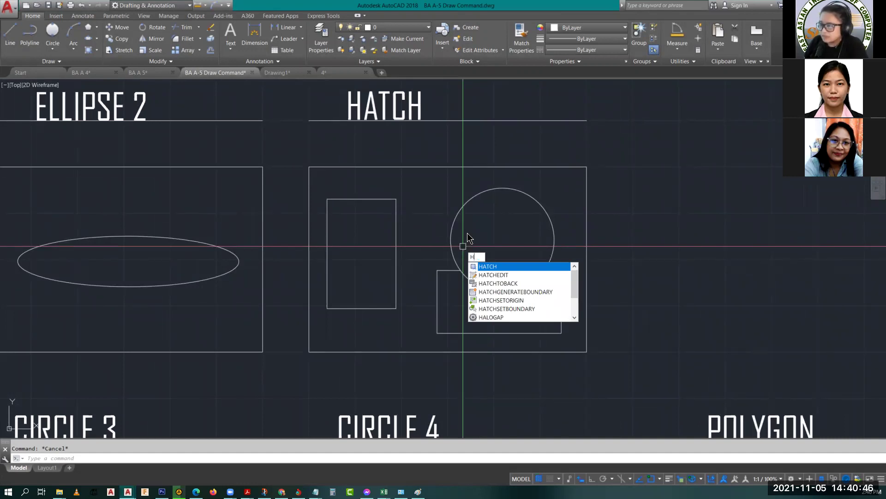
pyautogui.write('I')
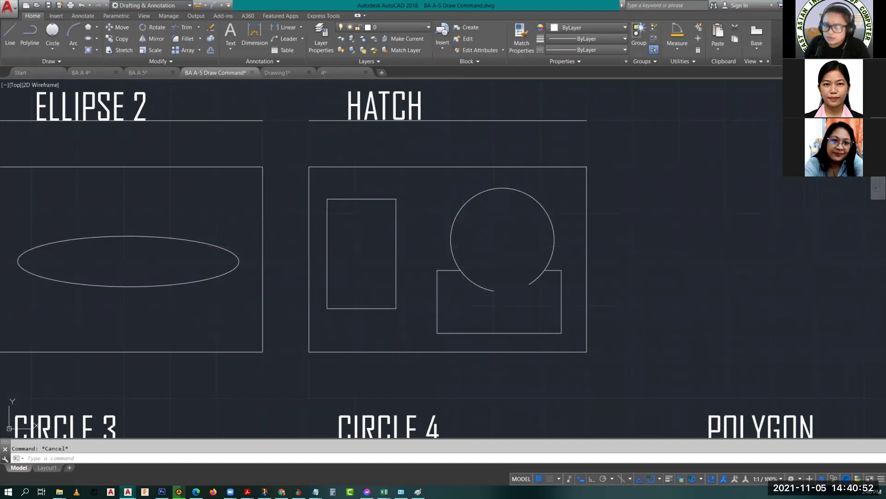
pyautogui.write('h')
pyautogui.press('Return')
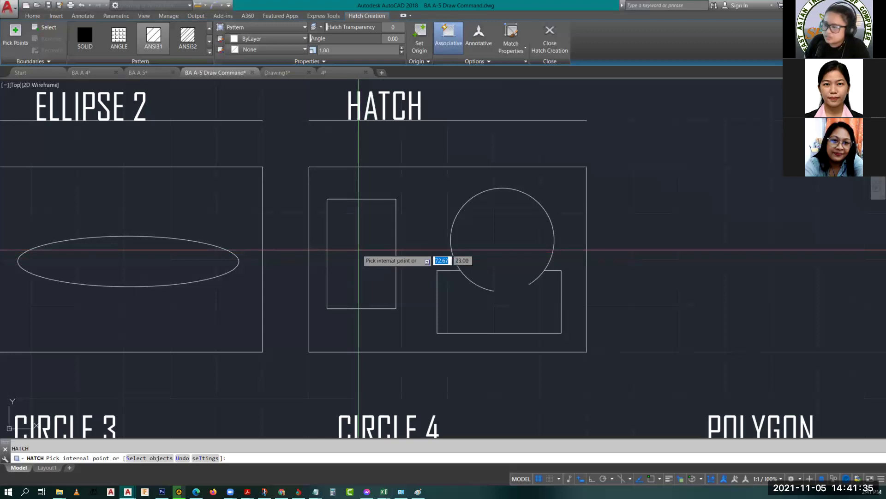
pyautogui.click(358, 250)
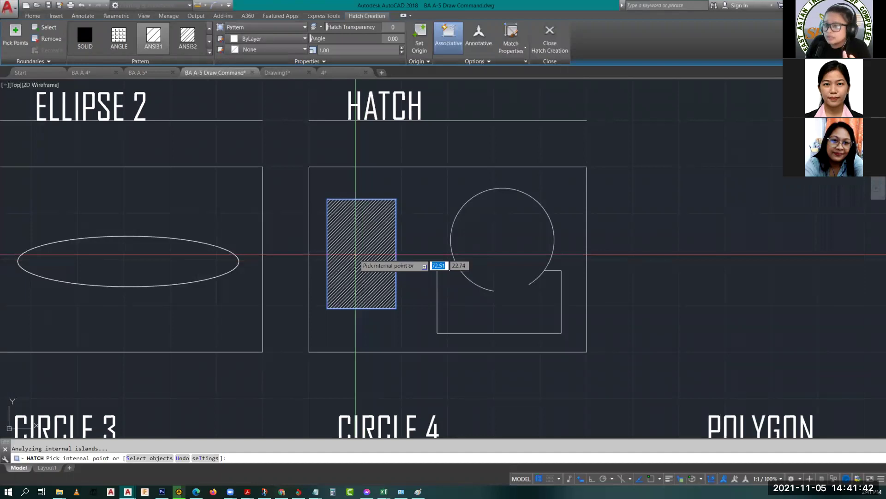
pyautogui.click(152, 39)
pyautogui.click(208, 42)
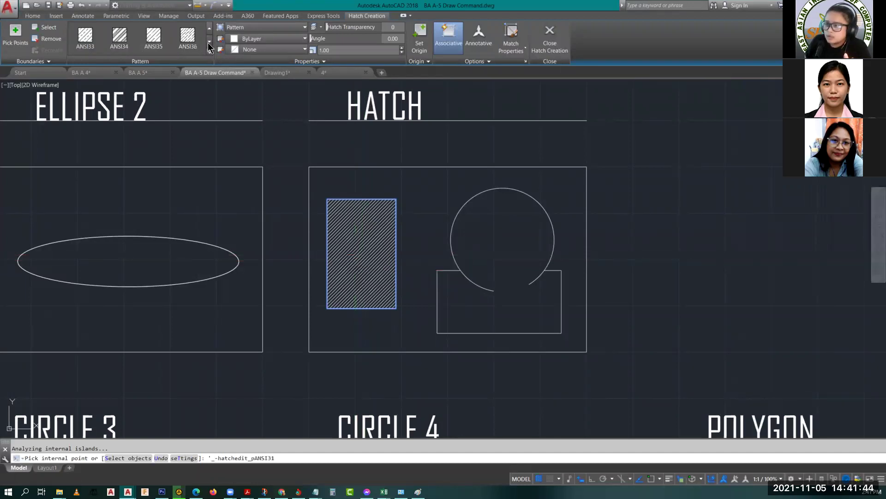
pyautogui.click(210, 53)
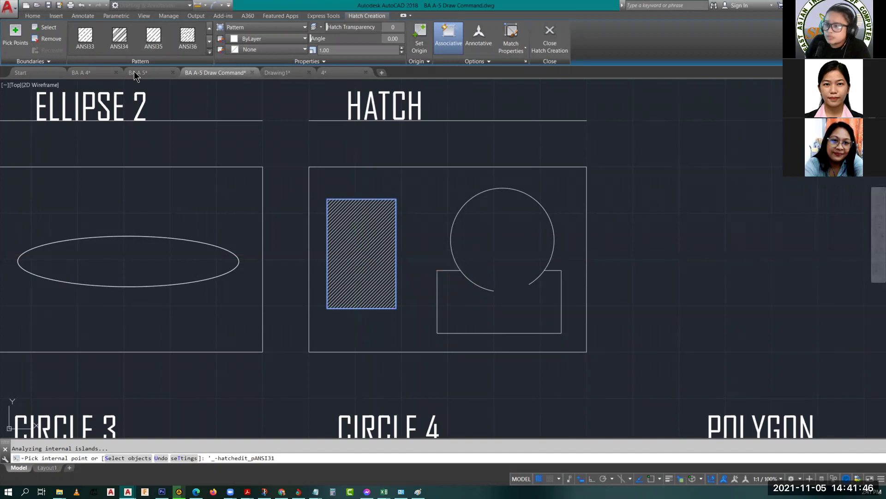
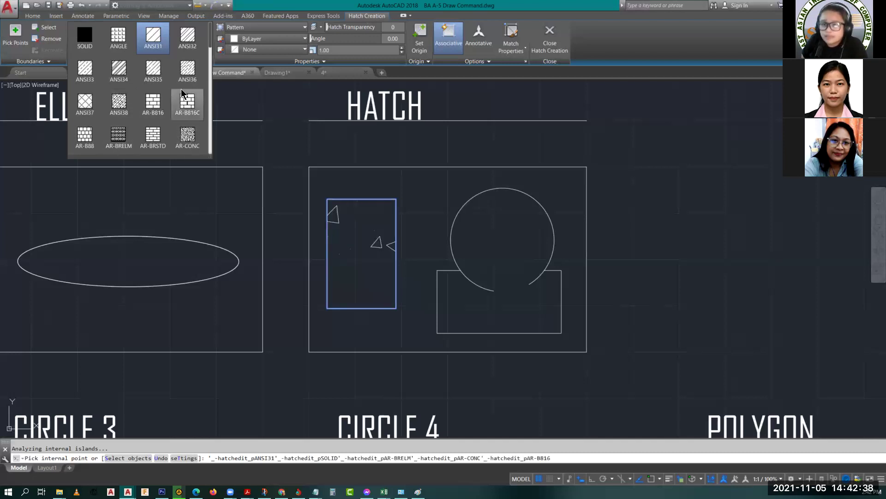
# Step: Apply the ANSI31 pattern from the Hatch gallery to the rectangle, replacing the brick preview
pyautogui.scroll(-4, 181, 88)
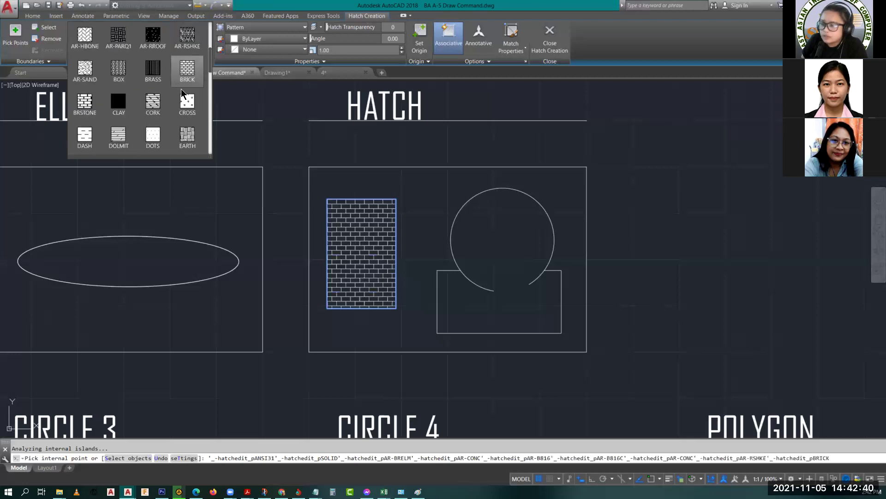
pyautogui.scroll(-2, 182, 90)
pyautogui.scroll(-2, 181, 90)
pyautogui.scroll(-2, 181, 90)
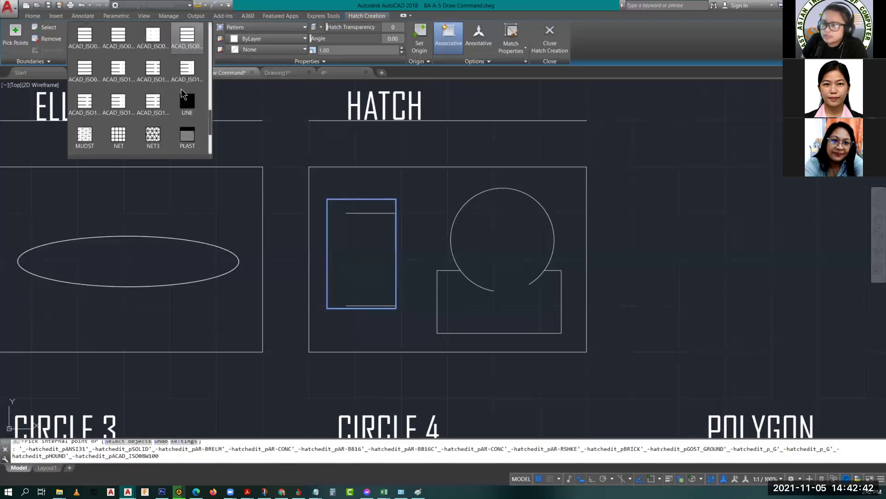
pyautogui.scroll(3, 167, 119)
pyautogui.scroll(5, 190, 114)
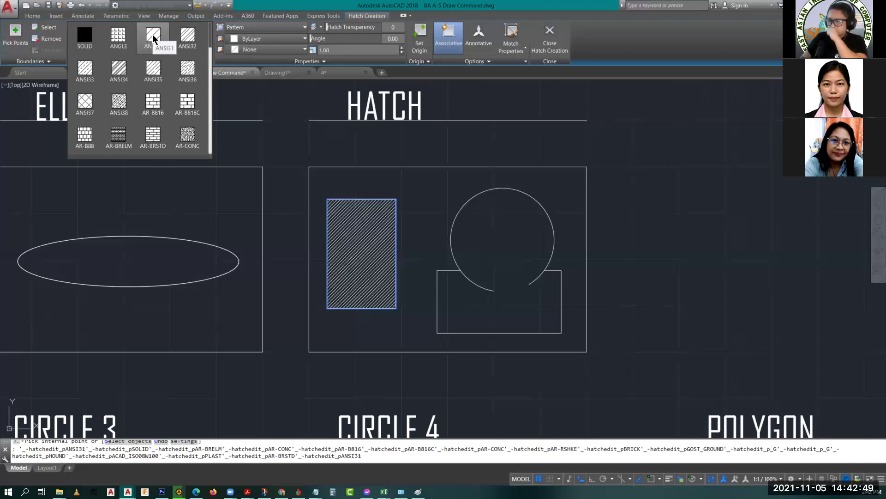
pyautogui.click(153, 35)
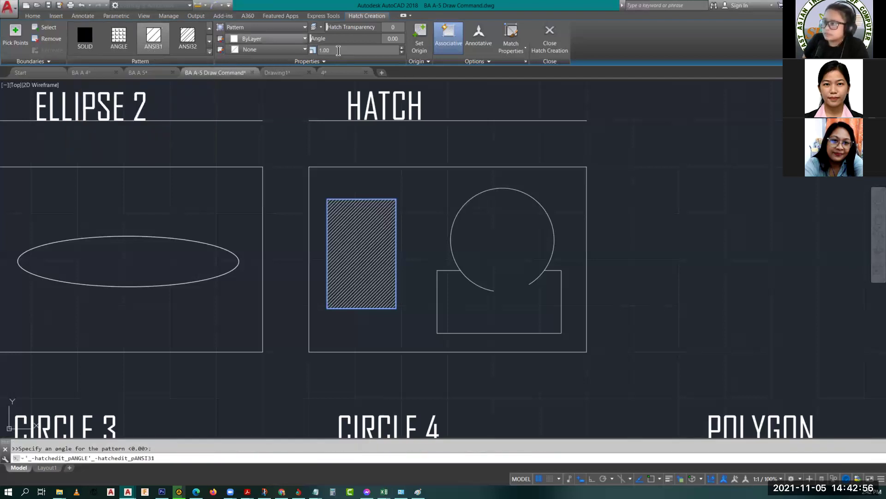
# Step: Change the ANSI31 hatch scale to 2, then 5.00, commit the hatch and select it
pyautogui.click(320, 49)
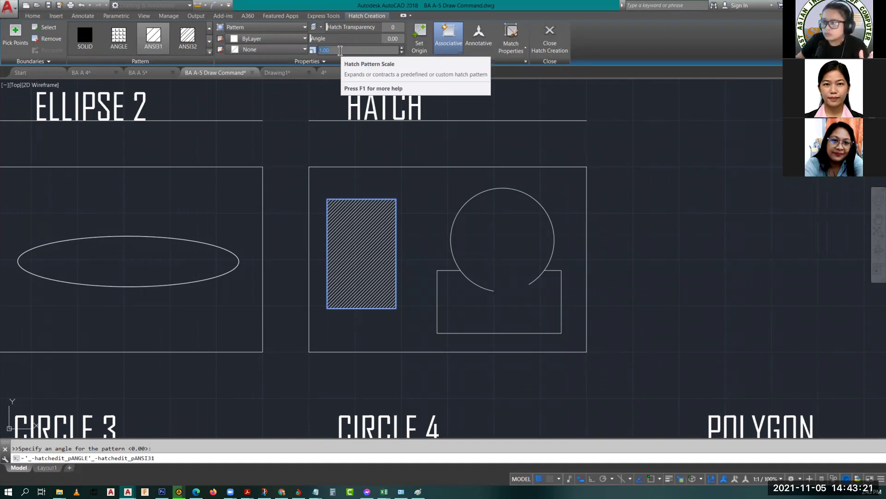
pyautogui.write('2')
pyautogui.press('Return')
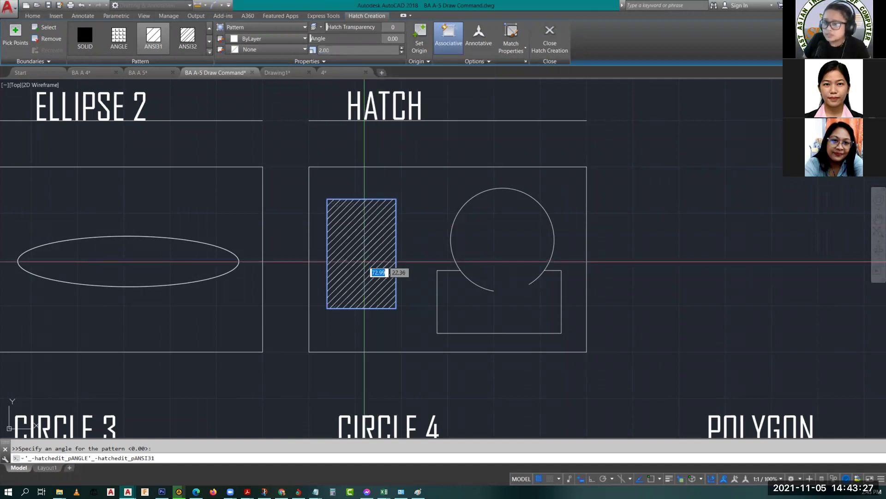
pyautogui.click(323, 50)
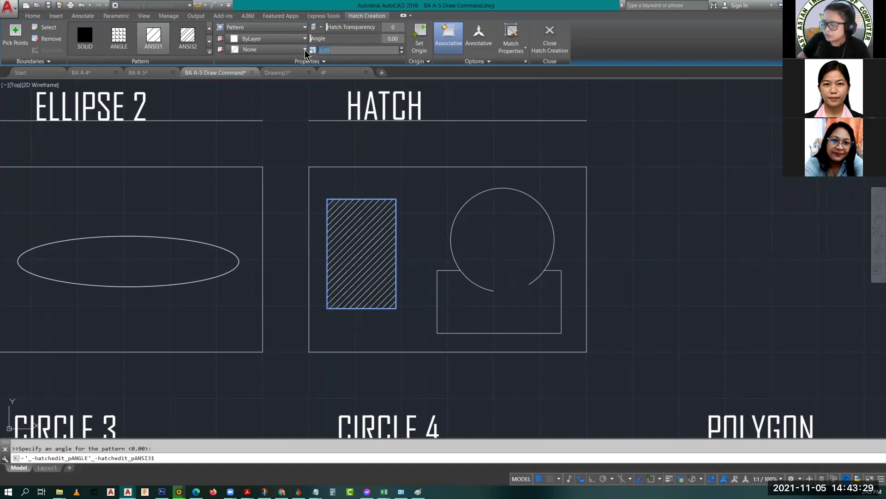
pyautogui.write('5')
pyautogui.press('Return')
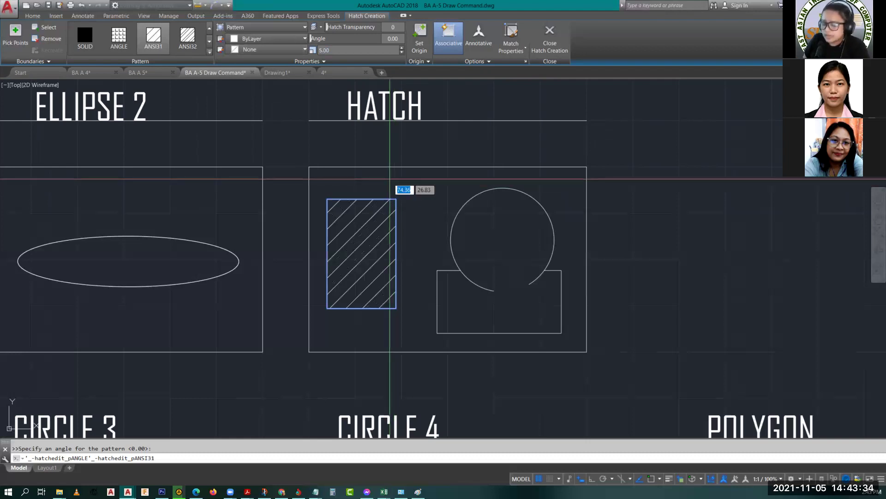
pyautogui.press('Return')
pyautogui.click(370, 215)
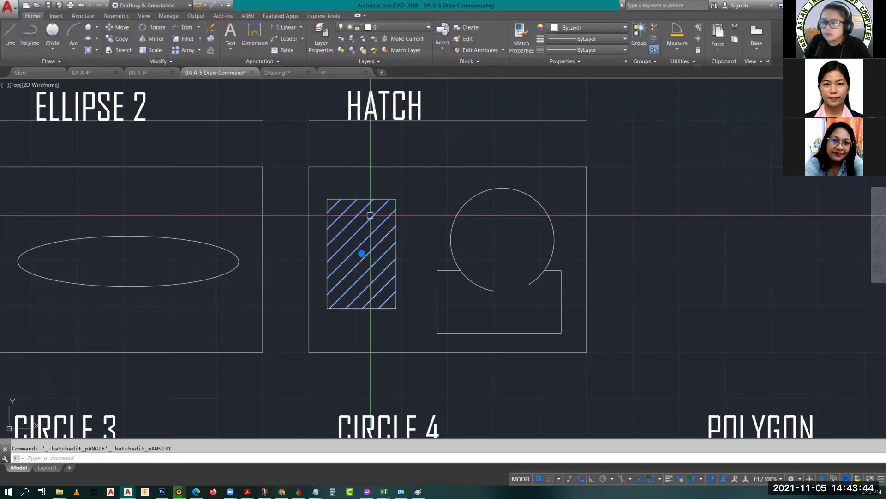
pyautogui.click(370, 215)
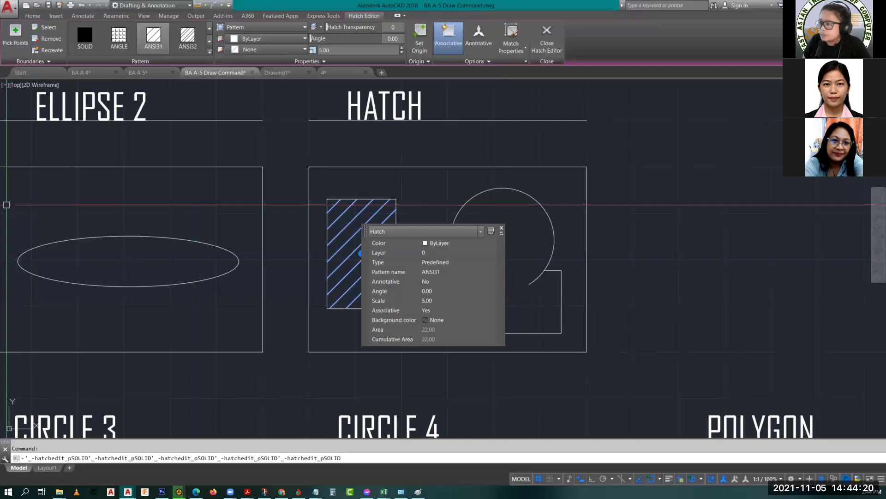
pyautogui.press('Escape')
pyautogui.moveTo(508, 262); pyautogui.dragTo(556, 192, button='middle')
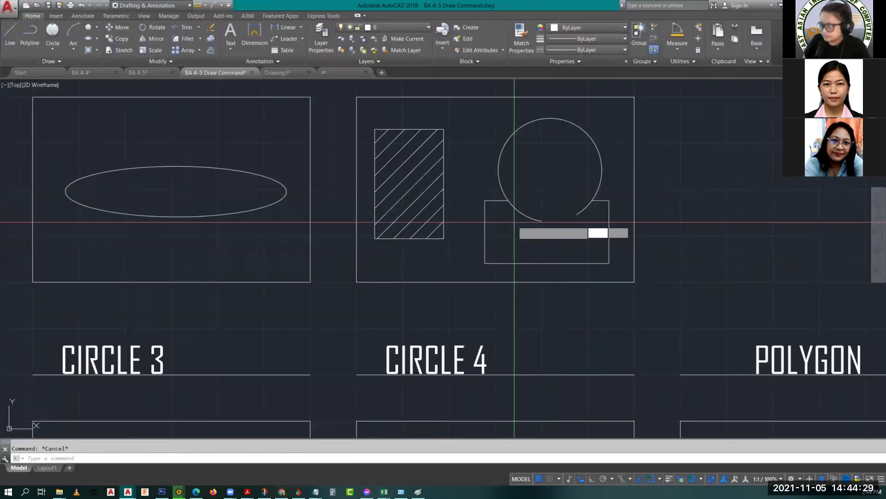
pyautogui.press('Return')
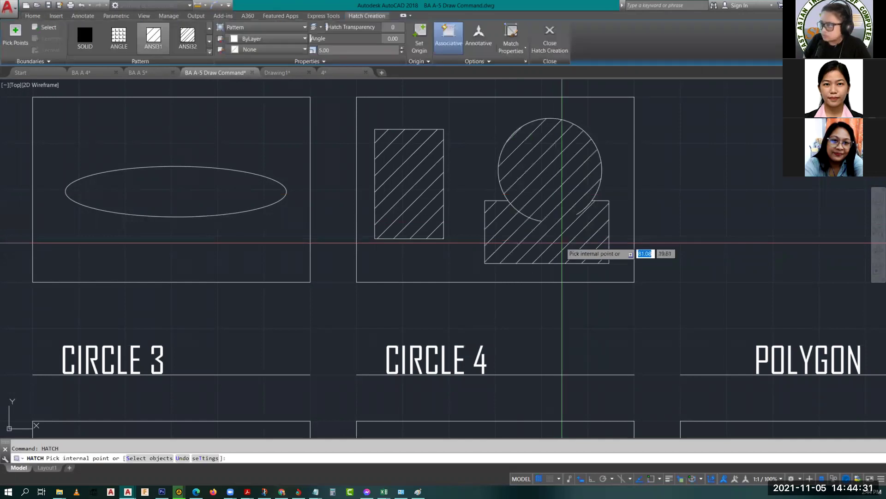
pyautogui.click(562, 243)
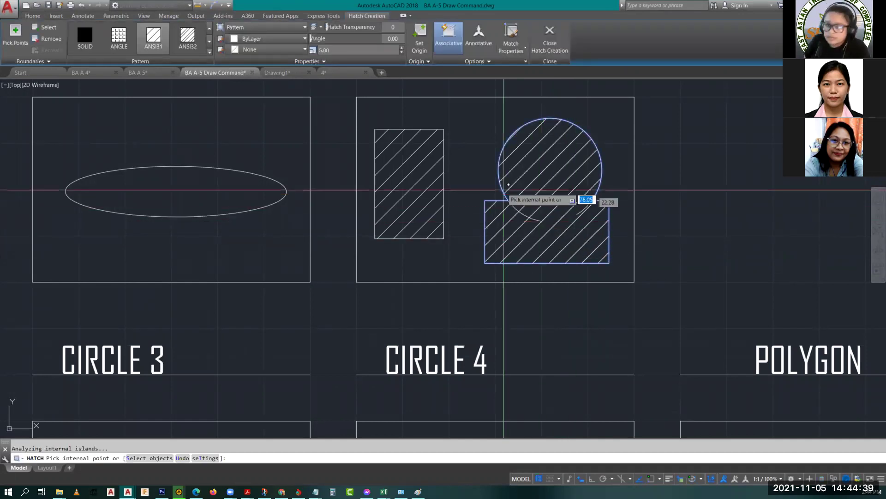
pyautogui.press('Return')
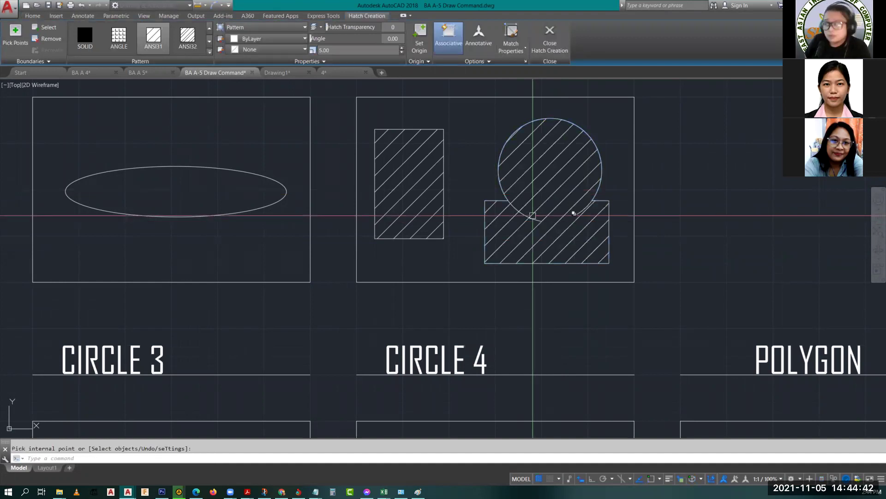
pyautogui.click(566, 182)
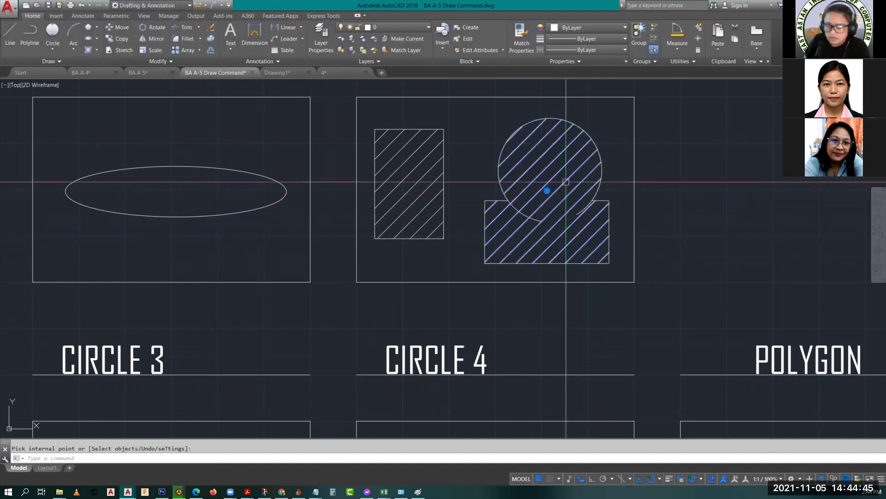
pyautogui.doubleClick(559, 182)
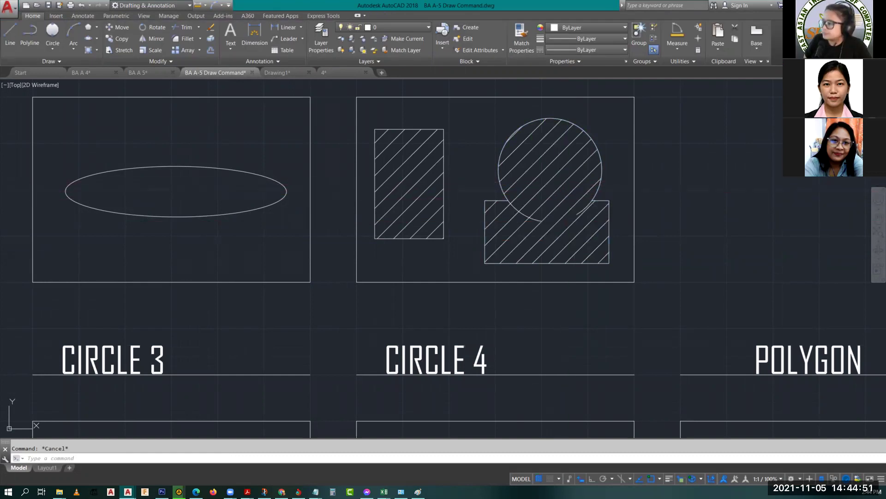
pyautogui.hotkey('ctrl', 'z')
pyautogui.scroll(2, 486, 287)
pyautogui.scroll(2, 485, 287)
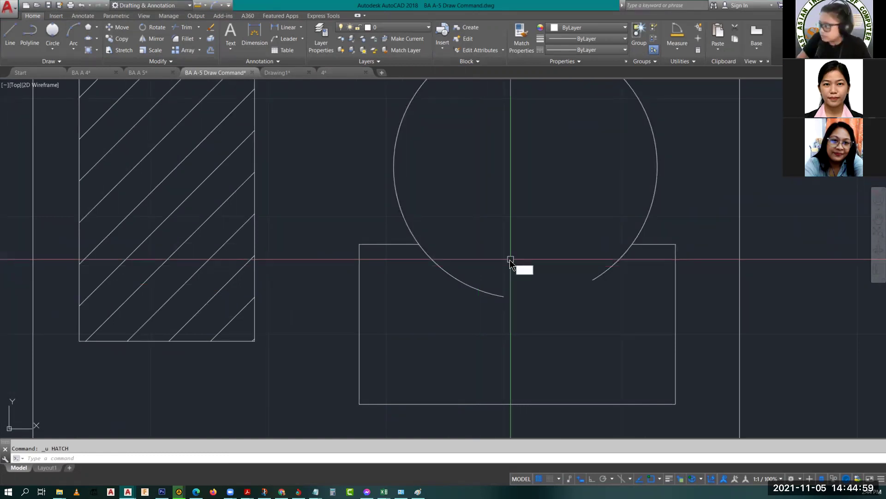
# Step: Offset the open circle 0.2 inward to make a concentric inner arc
pyautogui.write('o')
pyautogui.press('Return')
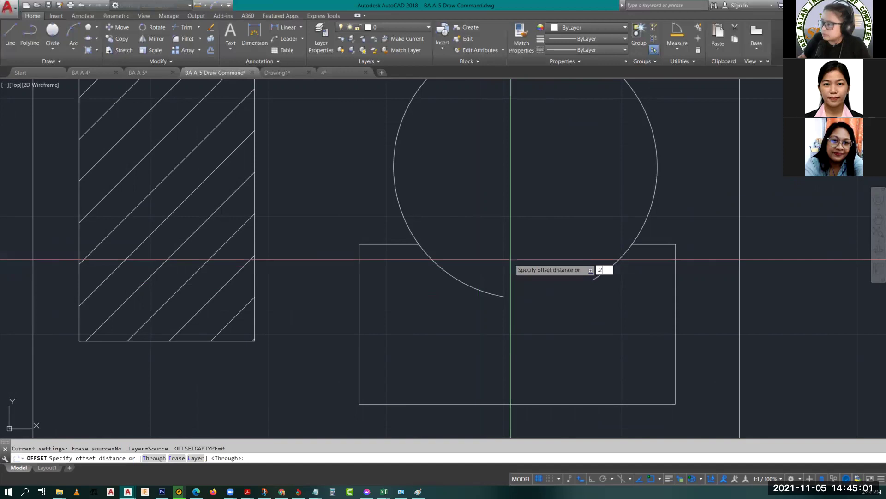
pyautogui.write('.2')
pyautogui.press('Return')
pyautogui.click(462, 280)
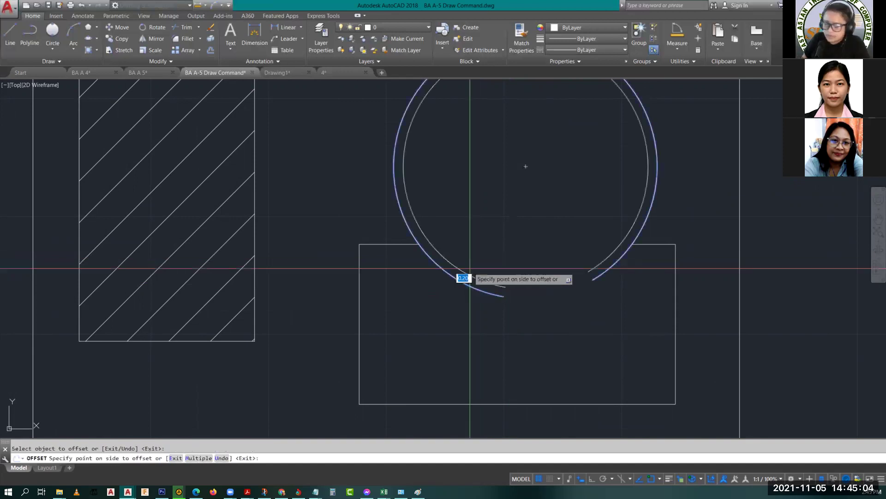
pyautogui.click(463, 278)
pyautogui.press('Escape')
# Step: Close the right ends of the two arcs with a short line and start HATCH
pyautogui.write('l')
pyautogui.press('Return')
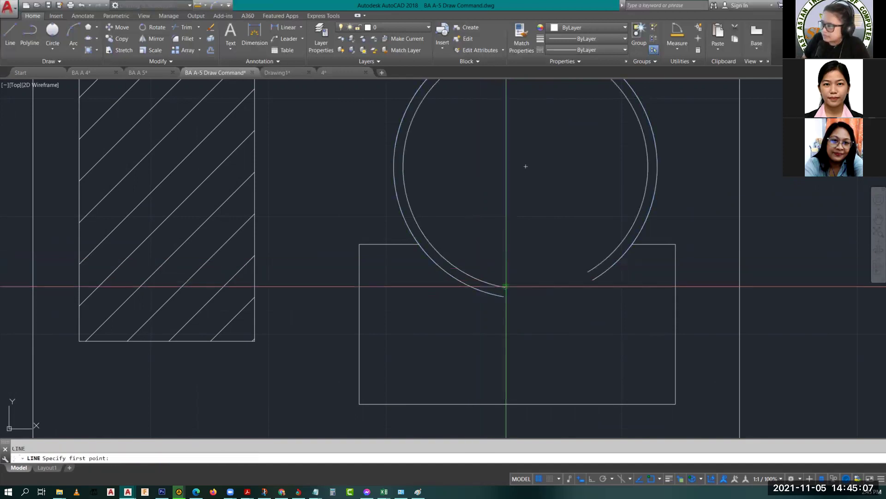
pyautogui.click(504, 295)
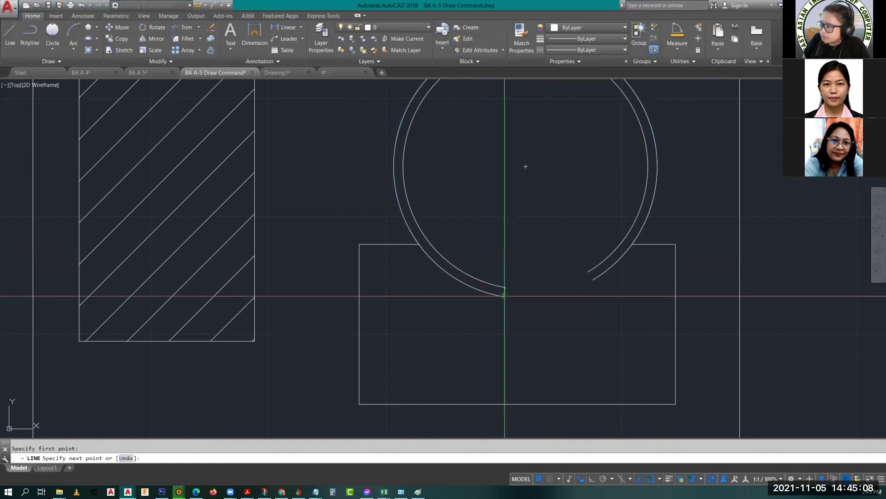
pyautogui.click(592, 278)
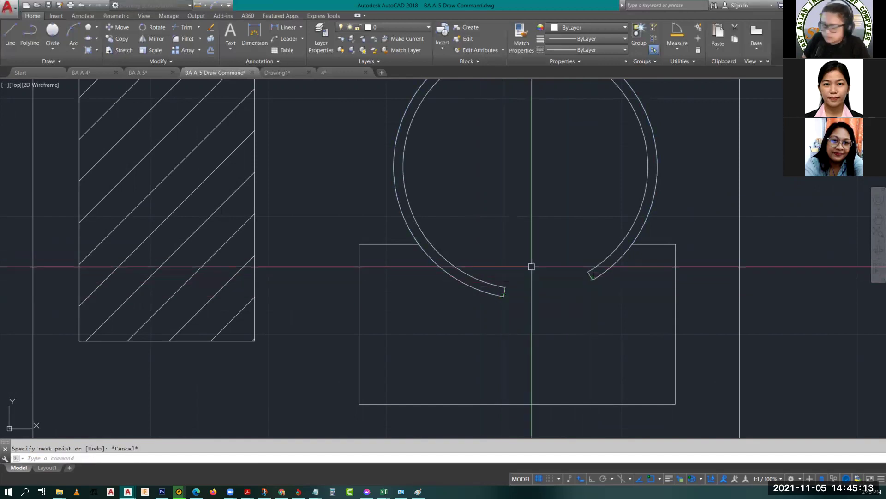
pyautogui.press('Escape')
pyautogui.write('ha')
pyautogui.press('Return')
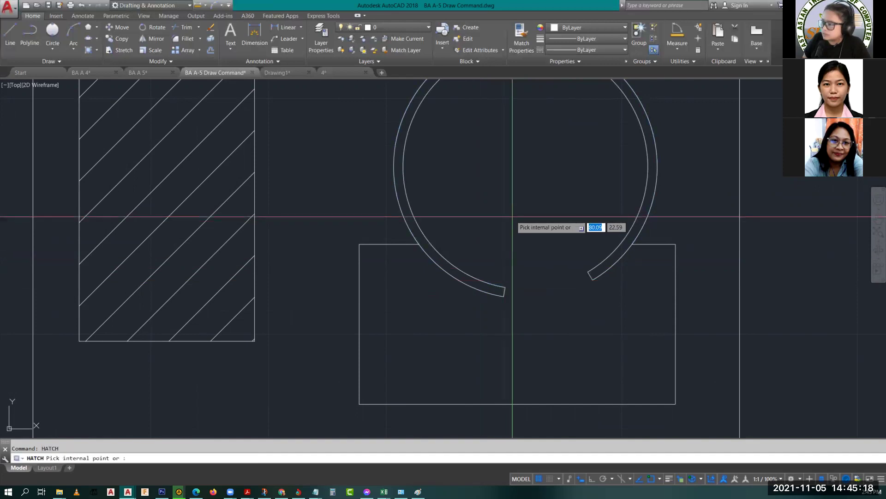
# Step: Hatch the area inside the arcs, then select the new hatch and cancel a Move
pyautogui.click(513, 216)
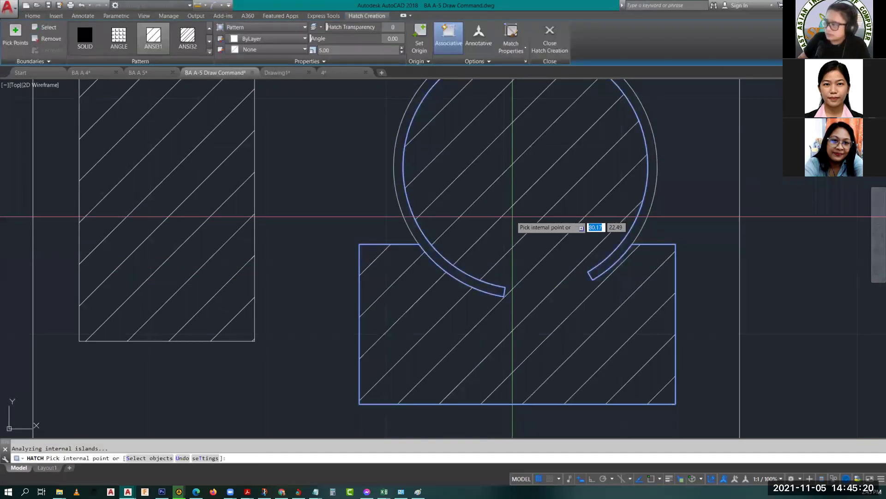
pyautogui.press('Escape')
pyautogui.scroll(-3, 531, 210)
pyautogui.moveTo(543, 200); pyautogui.dragTo(463, 225, button='middle')
pyautogui.click(517, 196)
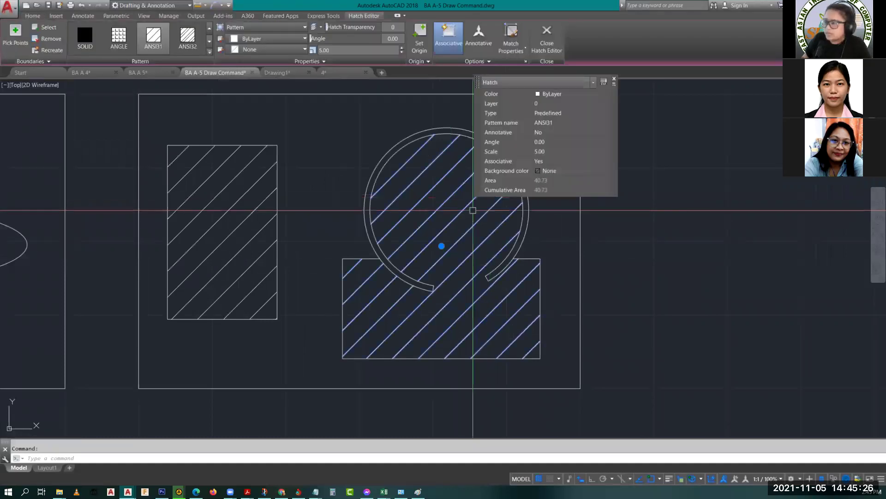
pyautogui.write('m')
pyautogui.press('Return')
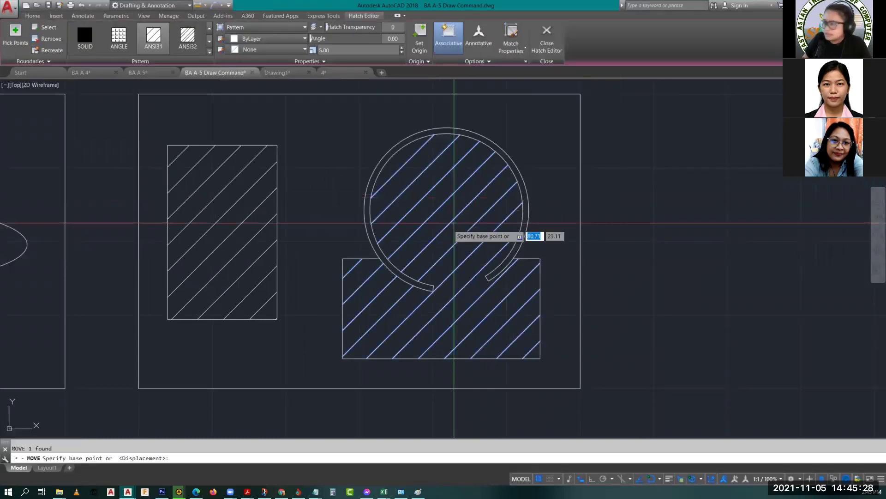
pyautogui.press('Escape')
# Step: Crossing-select the two stray arcs plus the short end line and delete them
pyautogui.scroll(4, 489, 277)
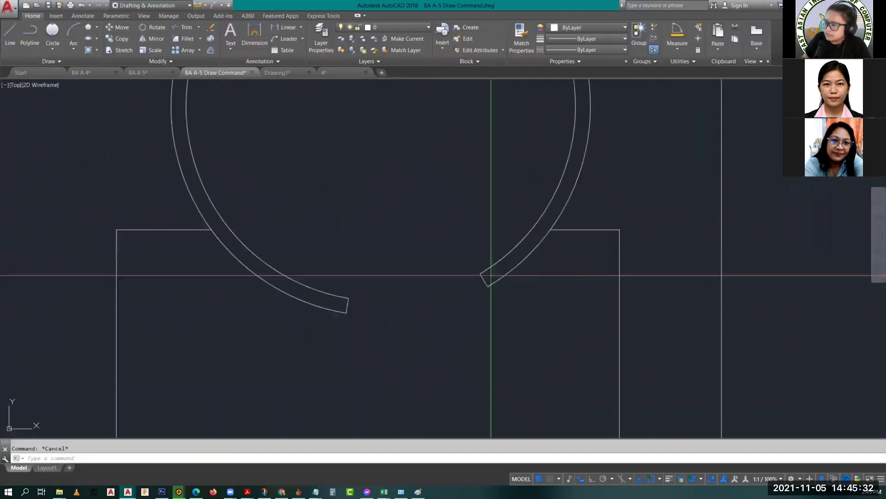
pyautogui.click(491, 276)
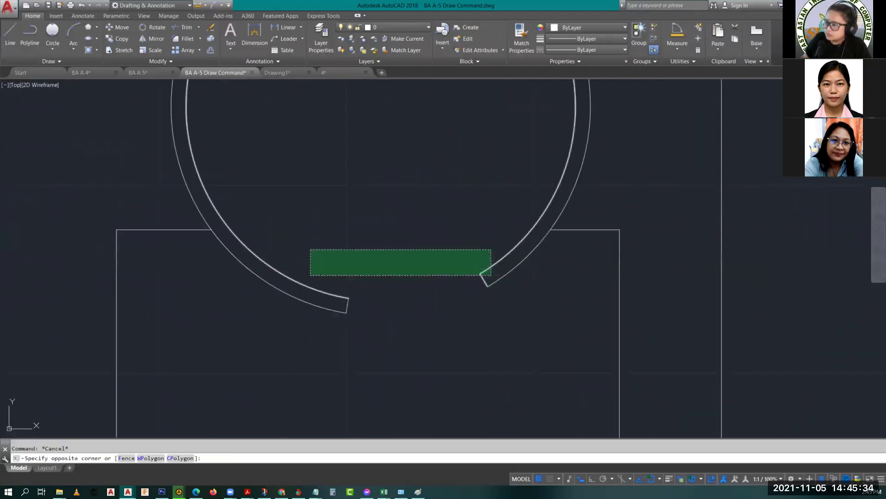
pyautogui.click(311, 249)
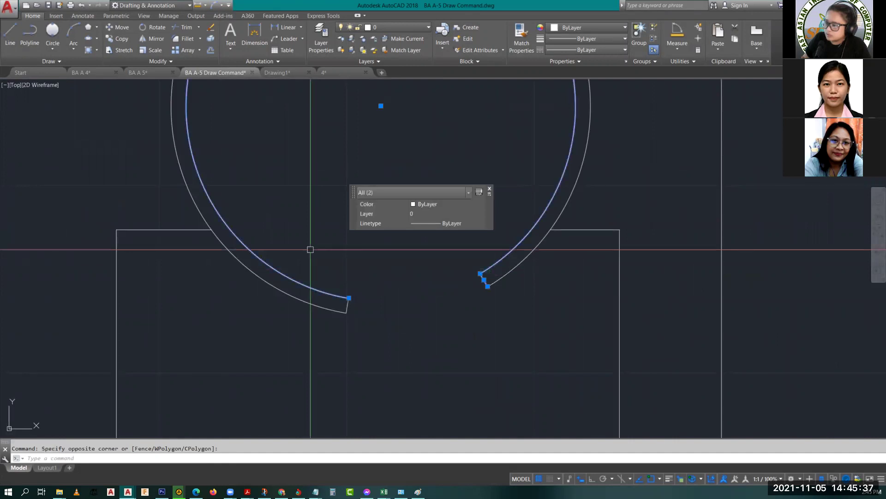
pyautogui.click(348, 304)
pyautogui.press('Delete')
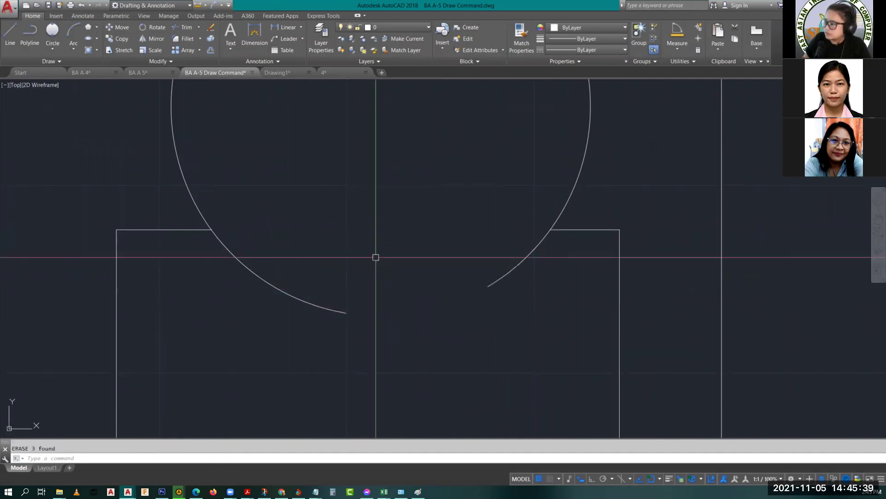
pyautogui.scroll(-5, 374, 252)
# Step: Hatch the combined circle-and-rectangle region and select the new hatch to check it
pyautogui.write('h')
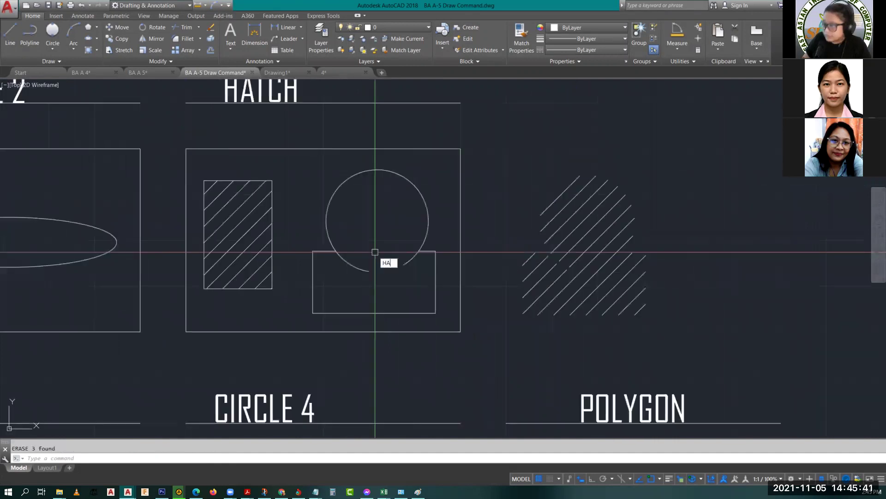
pyautogui.press('Return')
pyautogui.click(374, 250)
pyautogui.press('Return')
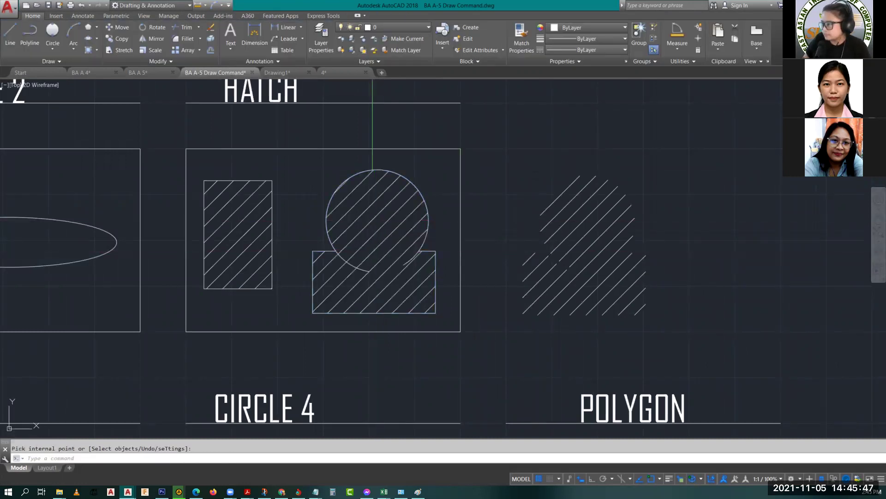
pyautogui.click(372, 241)
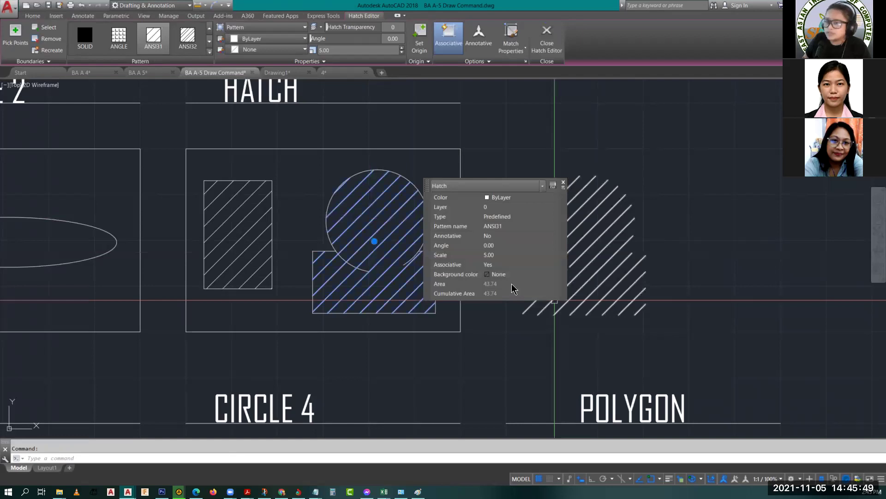
pyautogui.press('Escape')
# Step: Reselect the hatch to review its properties, then clear the selection
pyautogui.scroll(4, 461, 264)
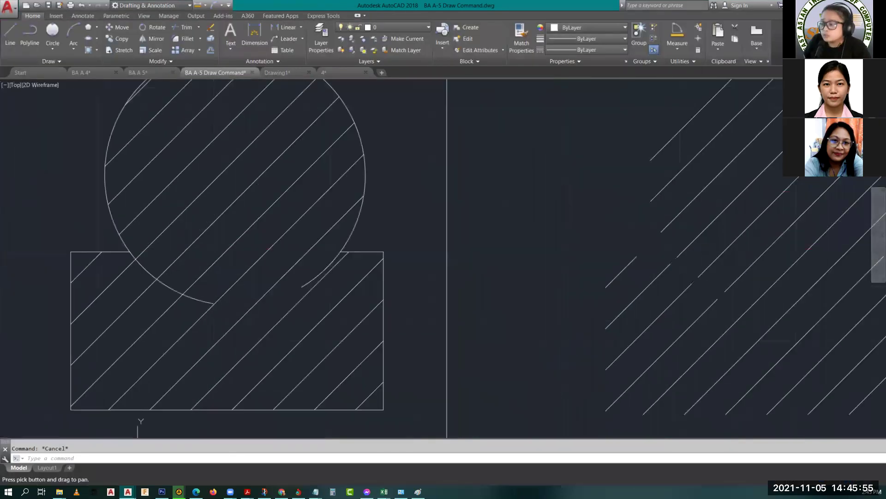
pyautogui.scroll(-4, 257, 273)
pyautogui.scroll(4, 341, 291)
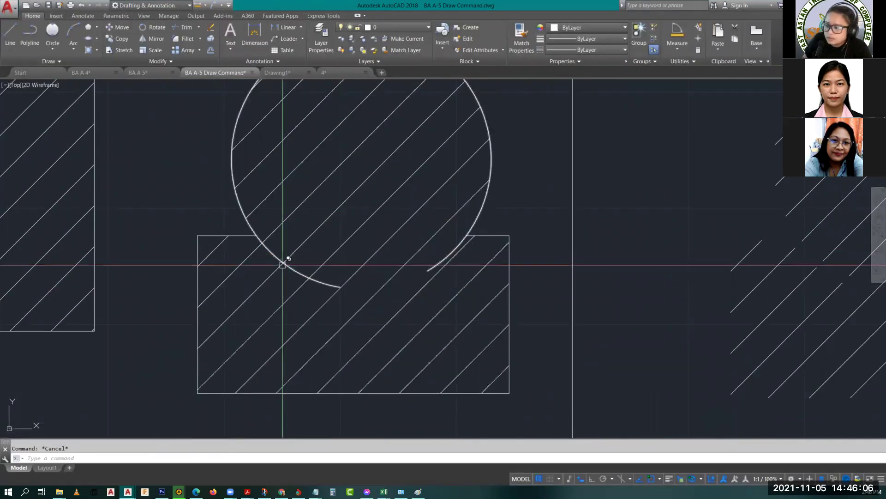
pyautogui.click(300, 250)
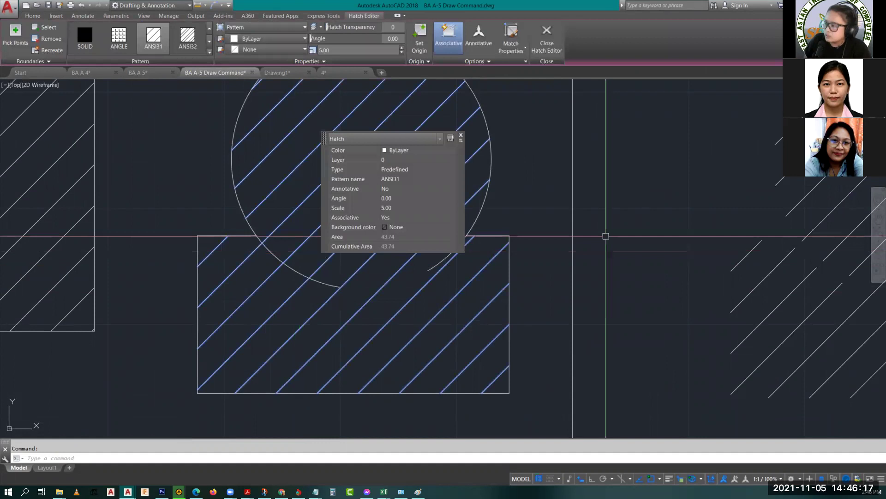
pyautogui.press('Escape')
pyautogui.scroll(-3, 606, 236)
pyautogui.scroll(-2, 693, 323)
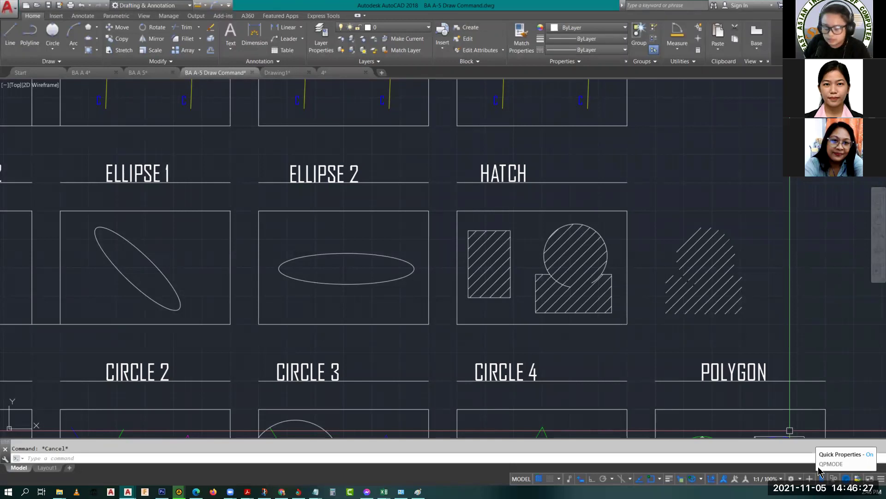
# Step: Use QP to show another hatch's properties: ANSI31, scale 5.00, area 40.73
pyautogui.write('QP')
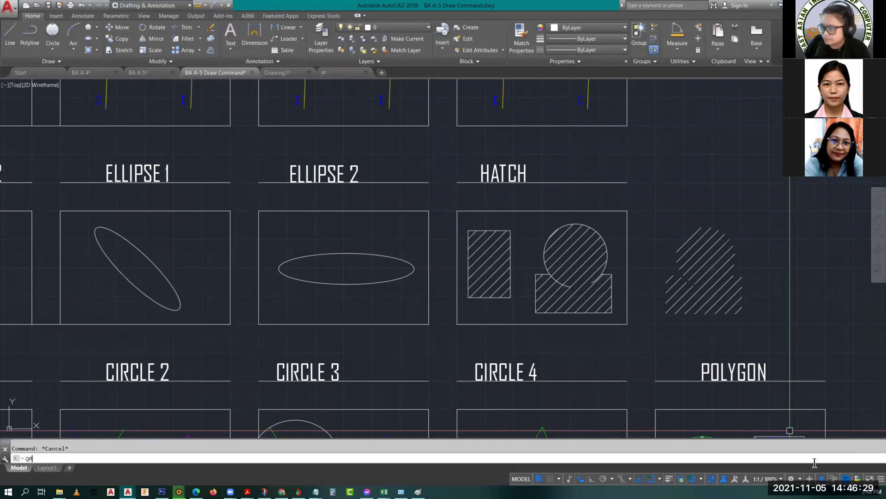
pyautogui.press('Return')
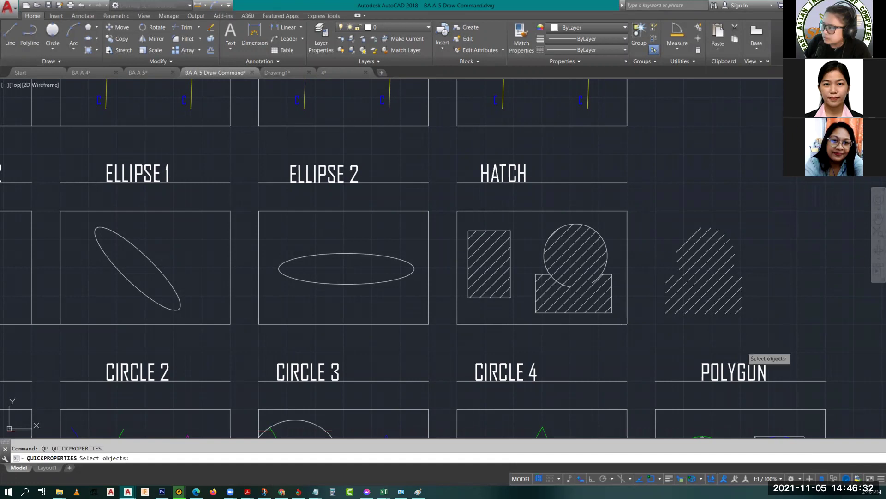
pyautogui.click(691, 253)
pyautogui.press('Return')
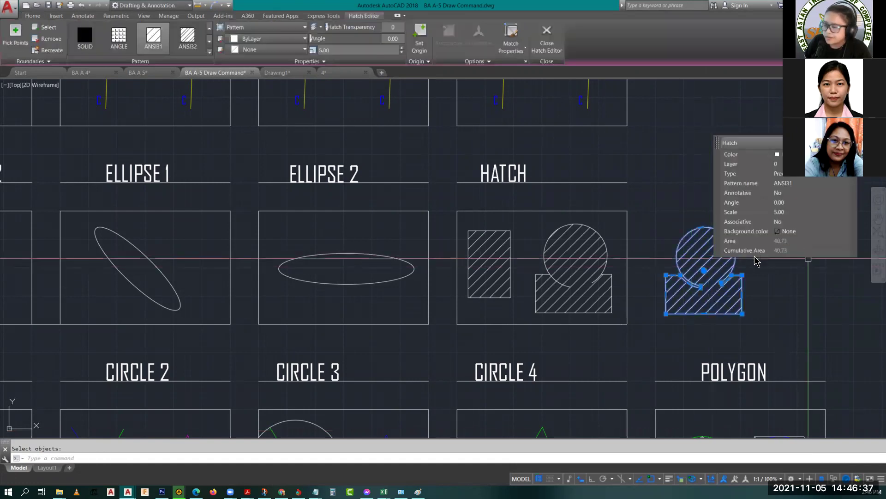
pyautogui.press('Escape')
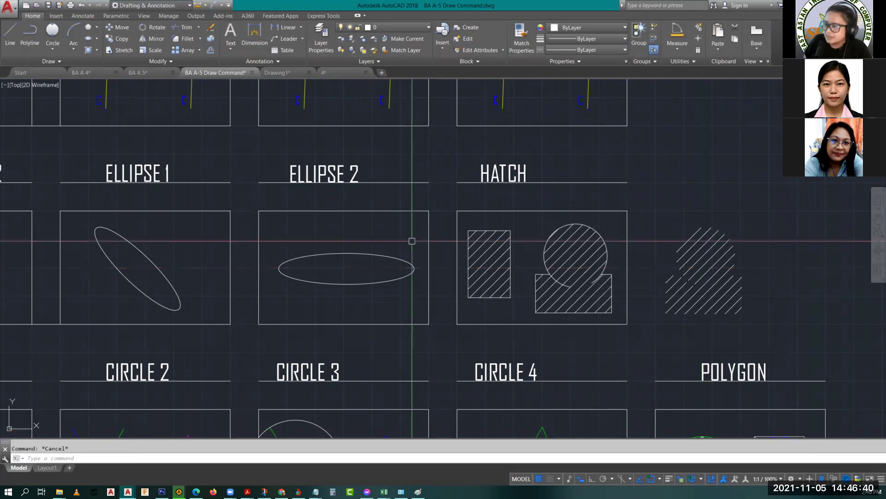
pyautogui.scroll(-2, 412, 241)
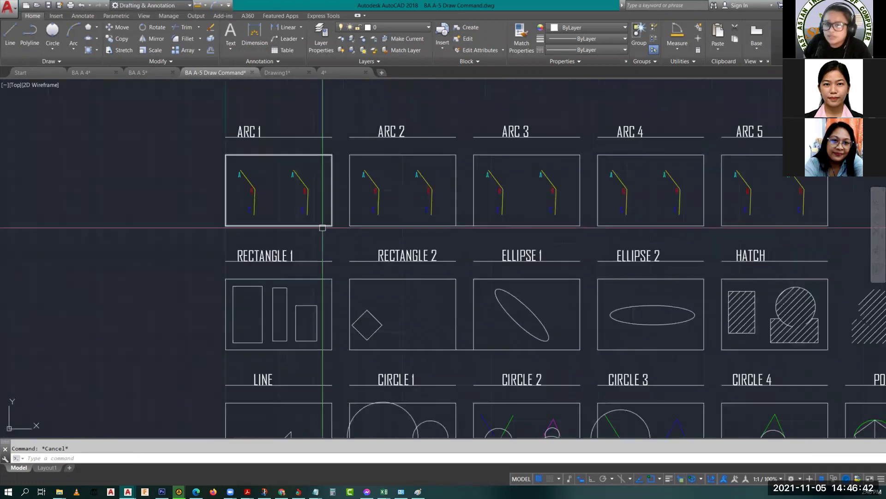
# Step: Look through the Arc dropdown's drawing methods, then start the ARC command
pyautogui.click(76, 53)
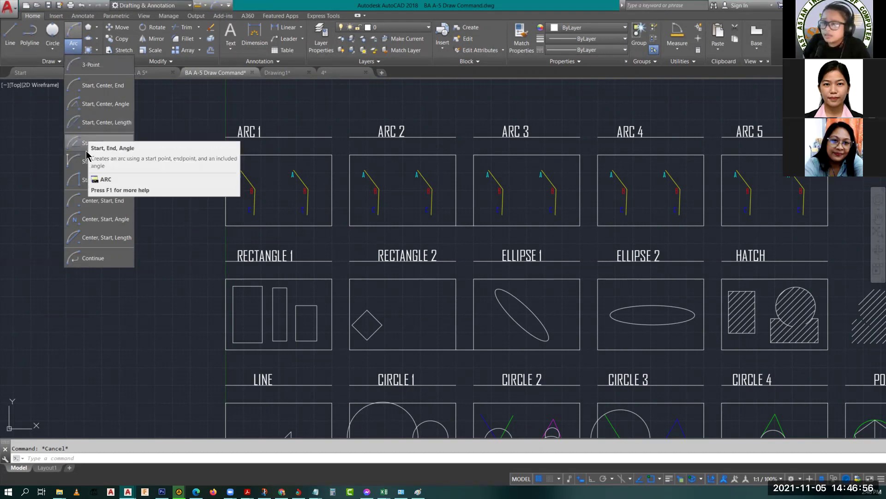
pyautogui.moveTo(106, 160)
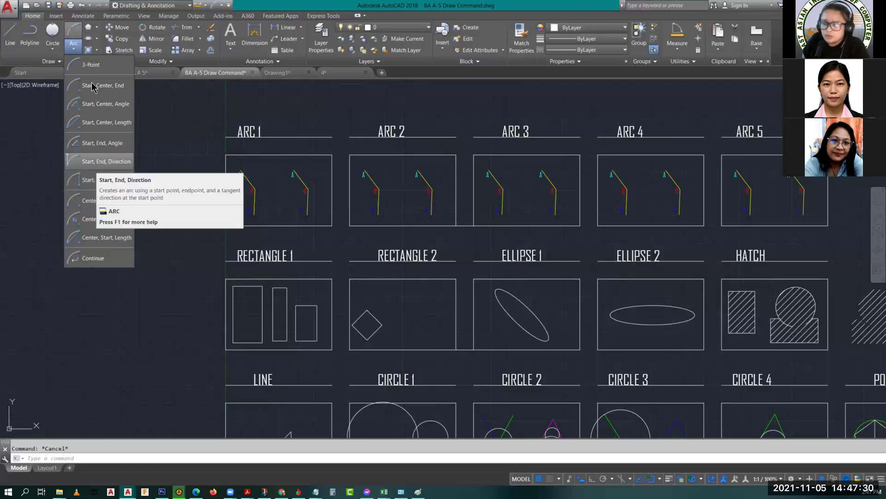
pyautogui.press('Escape')
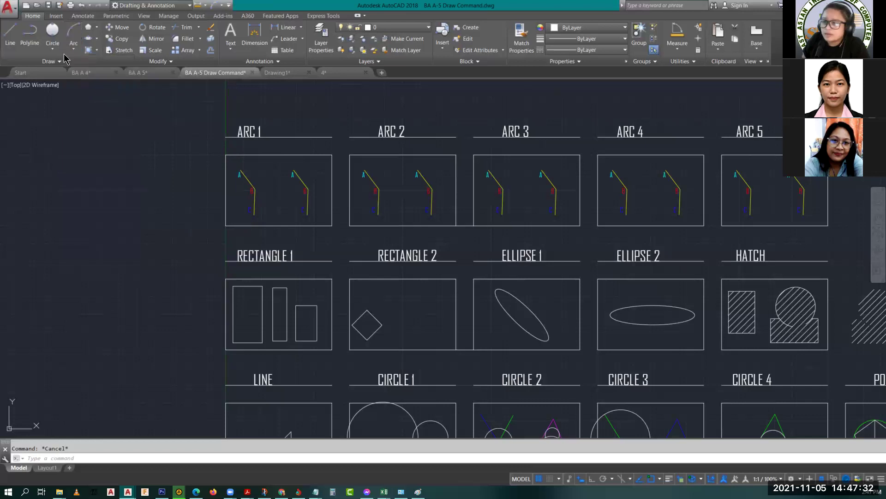
pyautogui.click(74, 49)
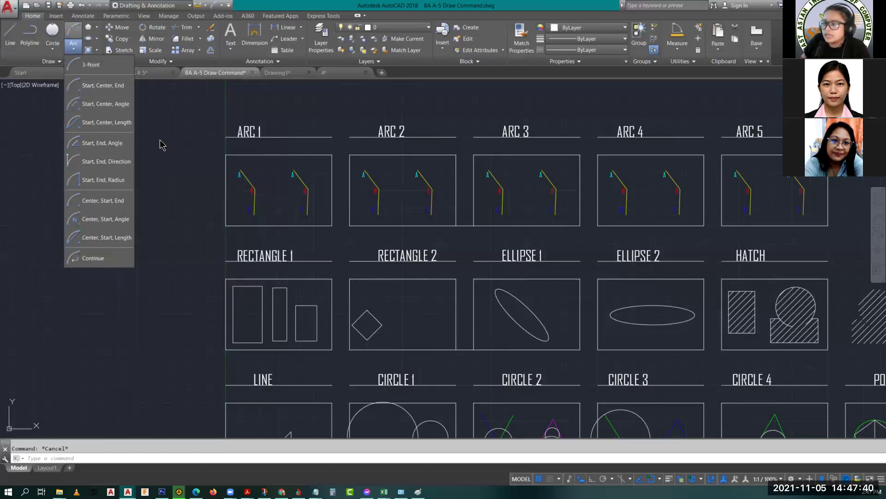
pyautogui.write('A')
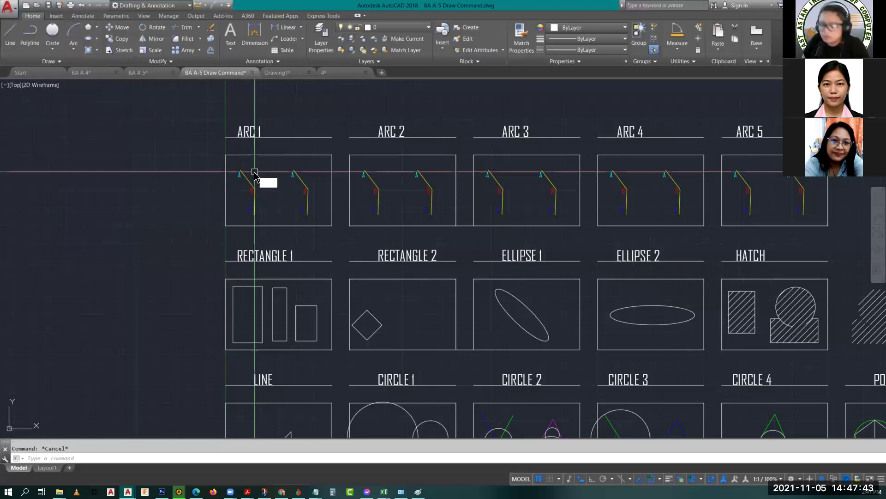
pyautogui.write('RC')
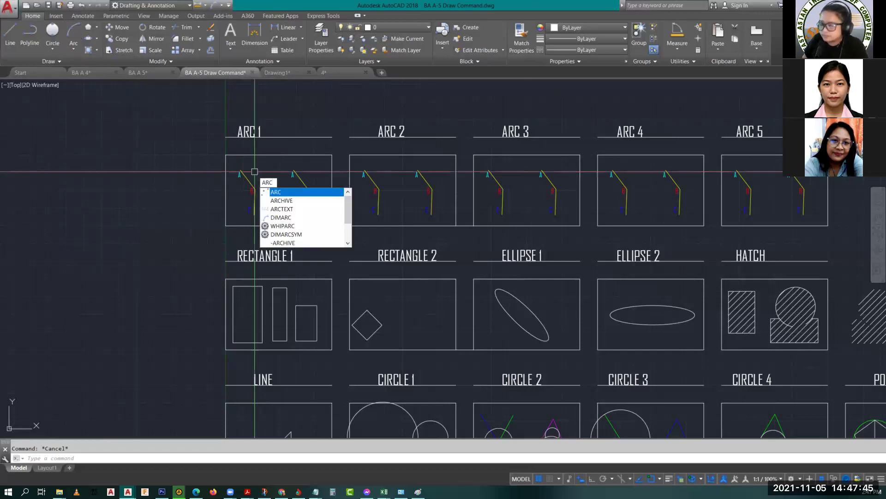
pyautogui.press('Return')
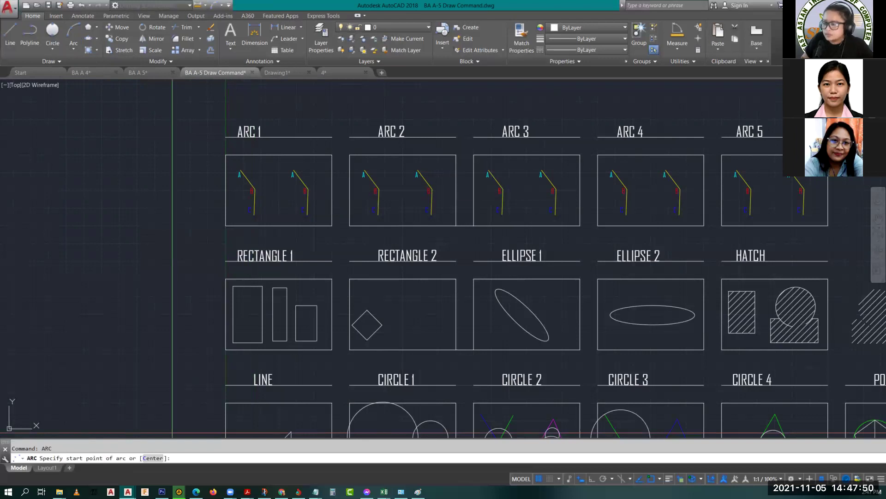
# Step: Begin an arc from A through B, then cancel the unfinished attempt
pyautogui.scroll(6, 249, 180)
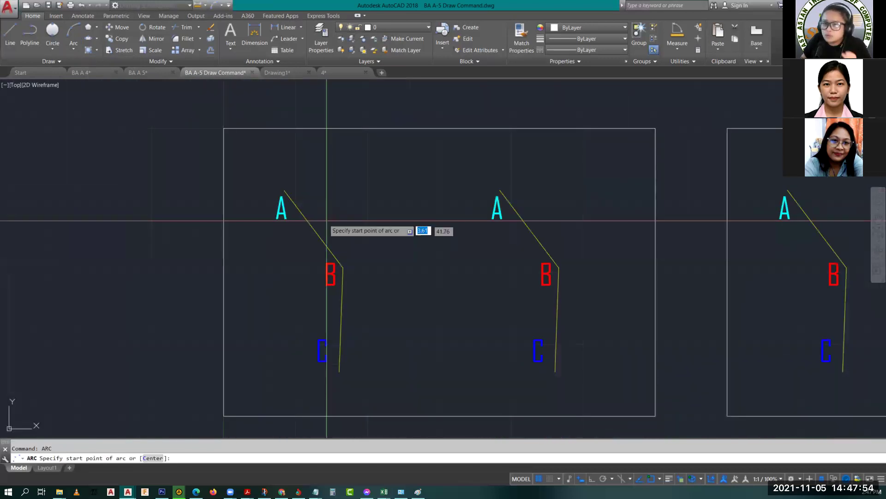
pyautogui.click(284, 190)
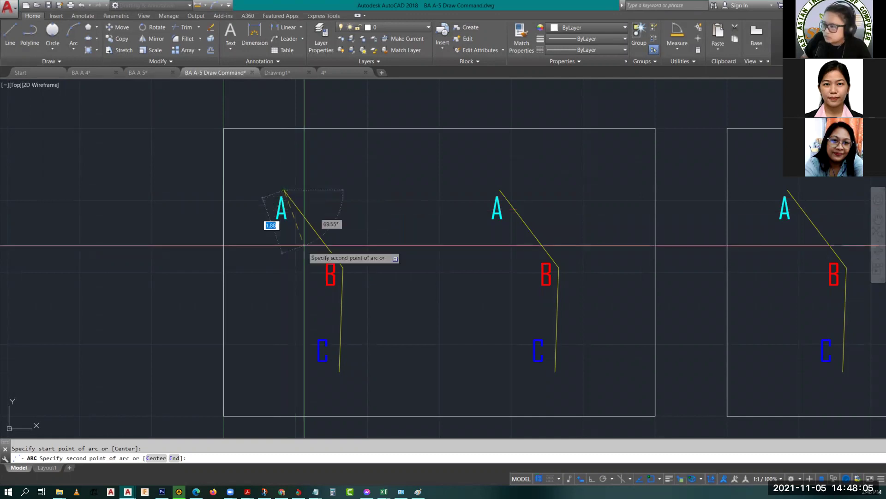
pyautogui.click(343, 268)
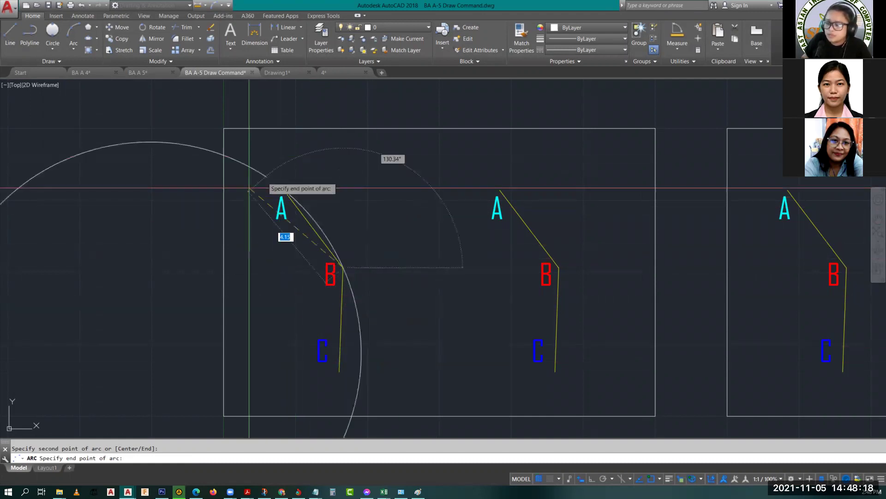
pyautogui.press('Escape')
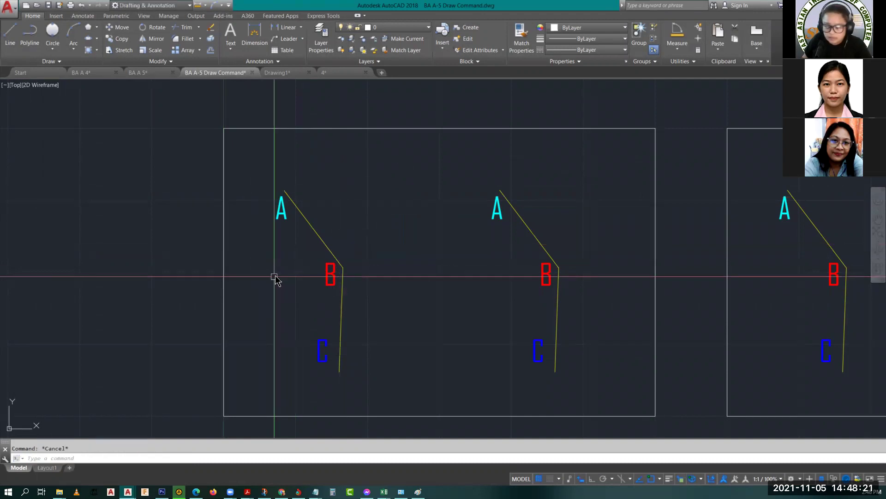
# Step: Redraw the arc from A through B, ending exactly on C with an END snap
pyautogui.write('arc')
pyautogui.press('Return')
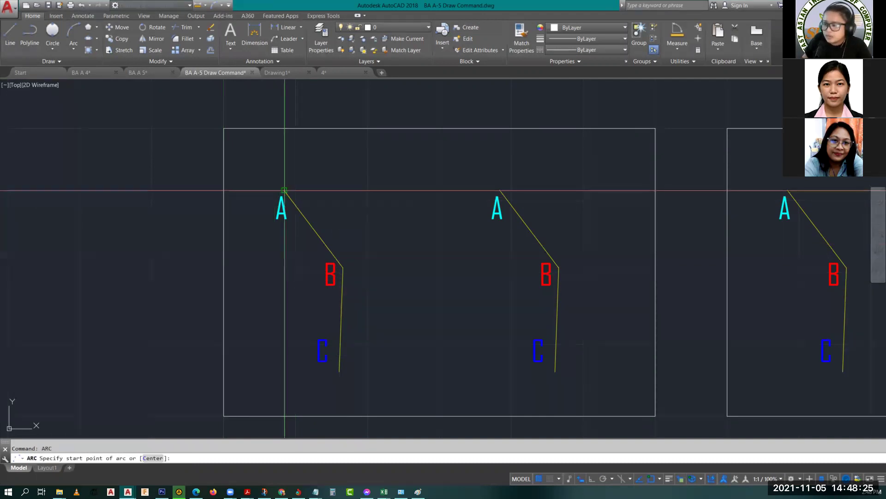
pyautogui.click(285, 191)
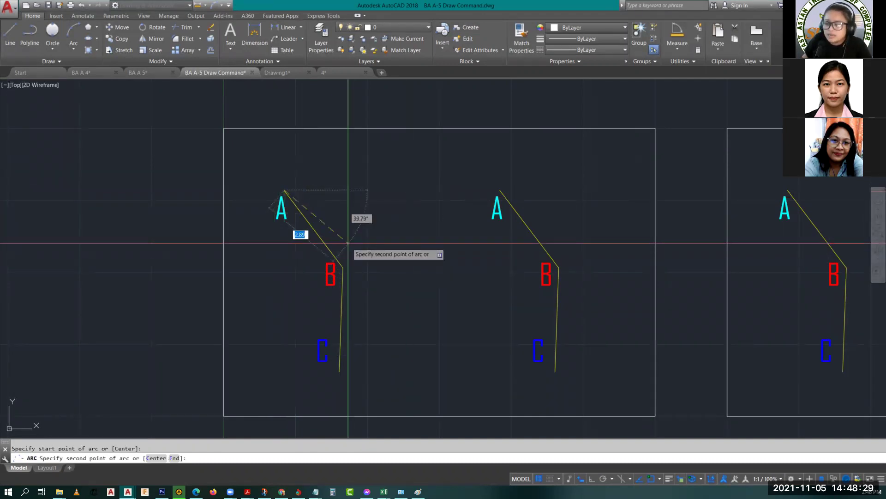
pyautogui.click(343, 267)
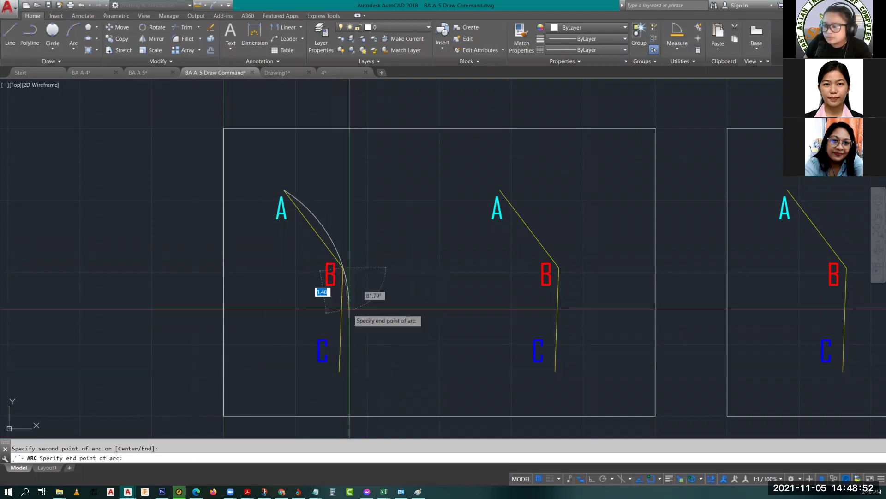
pyautogui.write('N')
pyautogui.press('BackSpace')
pyautogui.write('E')
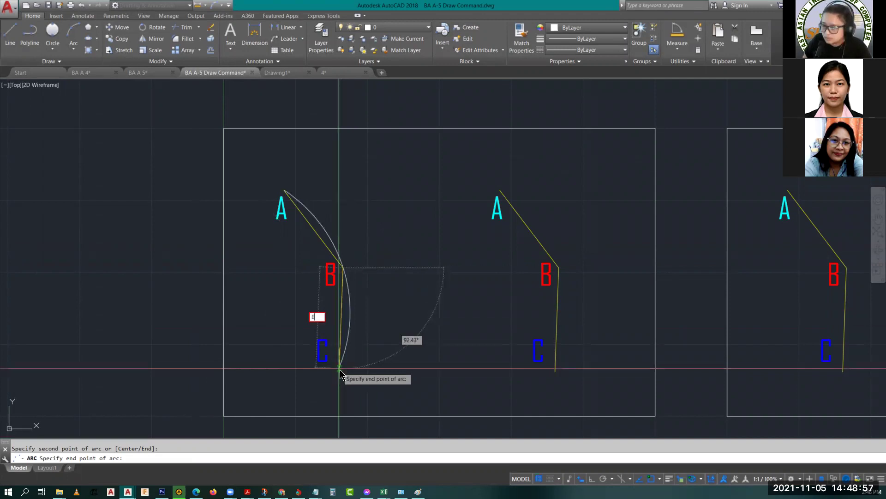
pyautogui.write('ND')
pyautogui.press('Return')
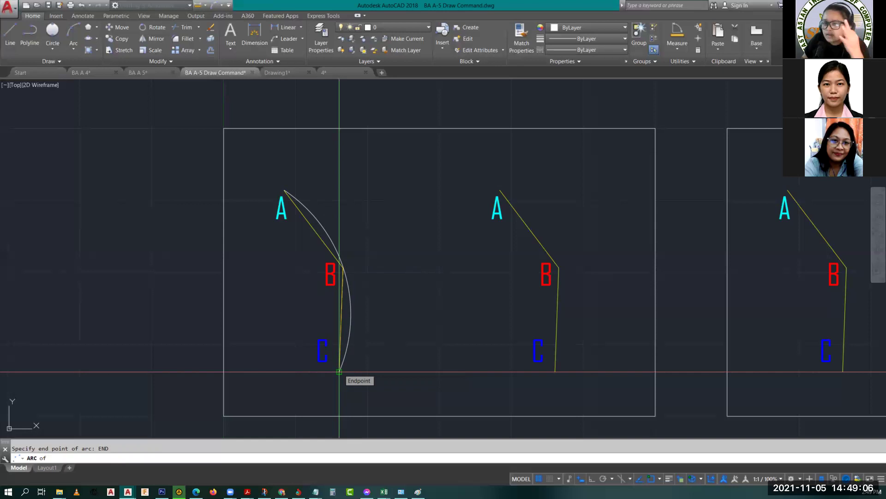
pyautogui.click(339, 372)
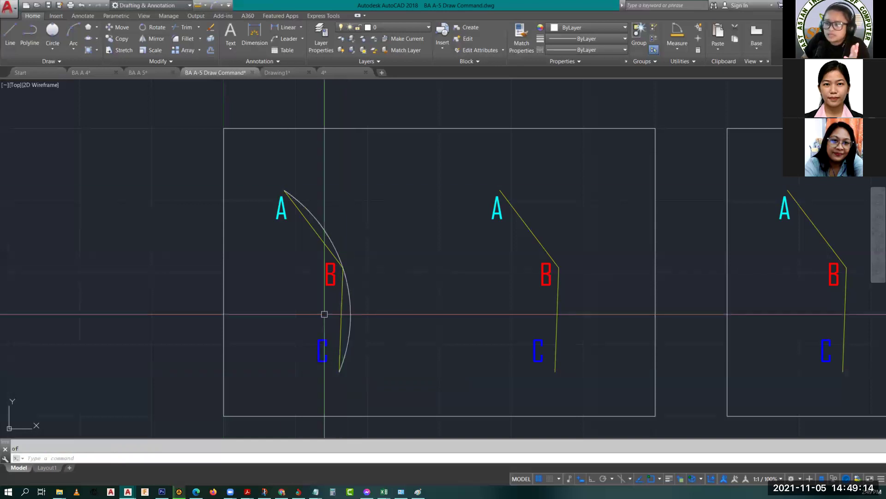
# Step: Select the new arc to check its properties, then deselect it
pyautogui.click(350, 314)
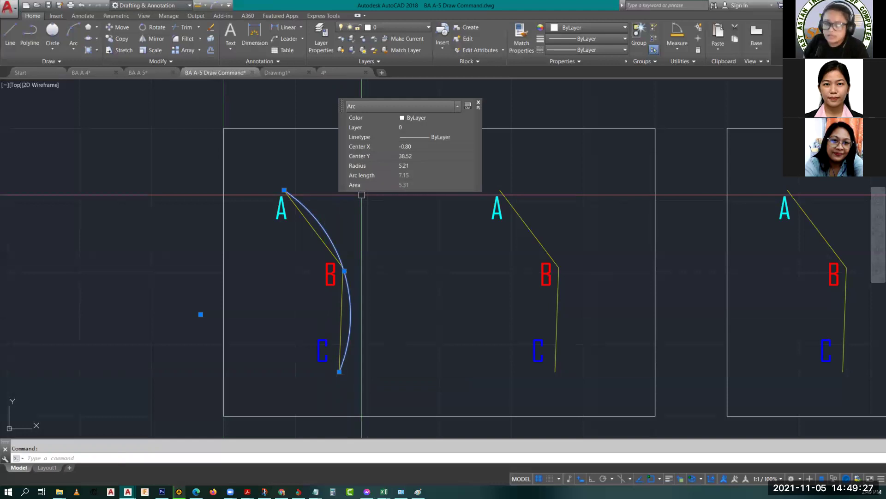
pyautogui.press('Escape')
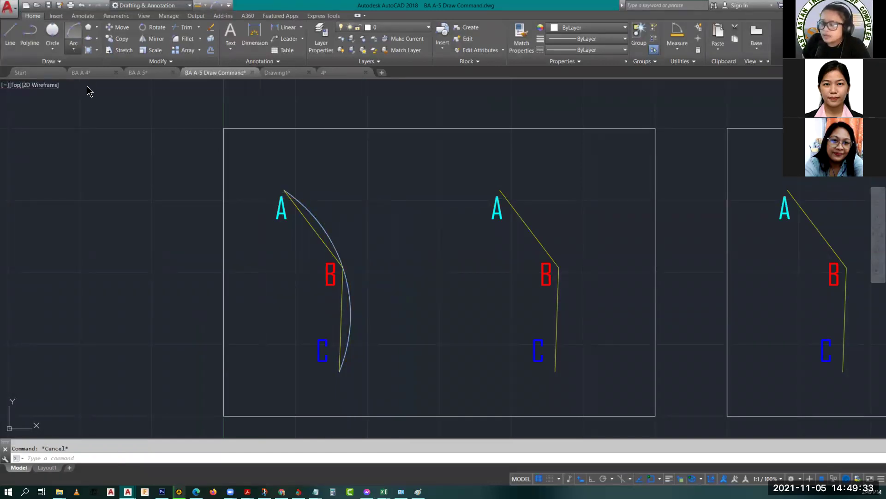
pyautogui.click(73, 46)
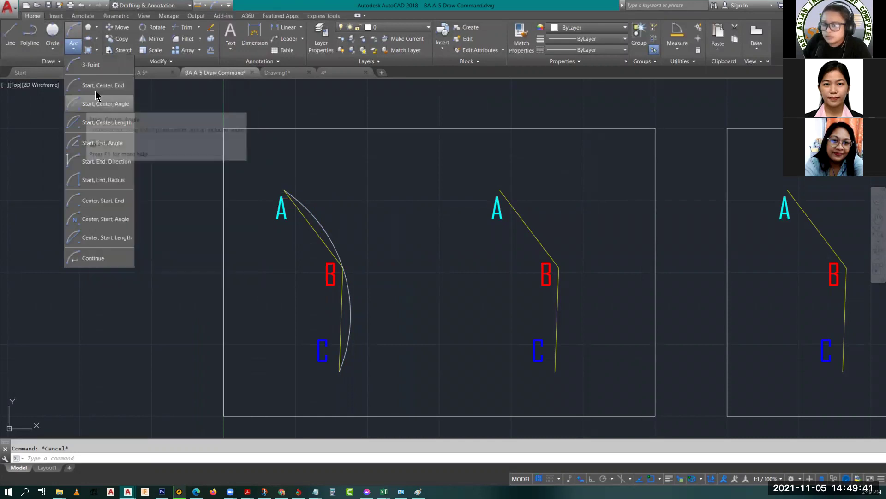
# Step: Draw a Start-Center-End arc from A, centred on B, ending at C, and zoom to check
pyautogui.click(97, 87)
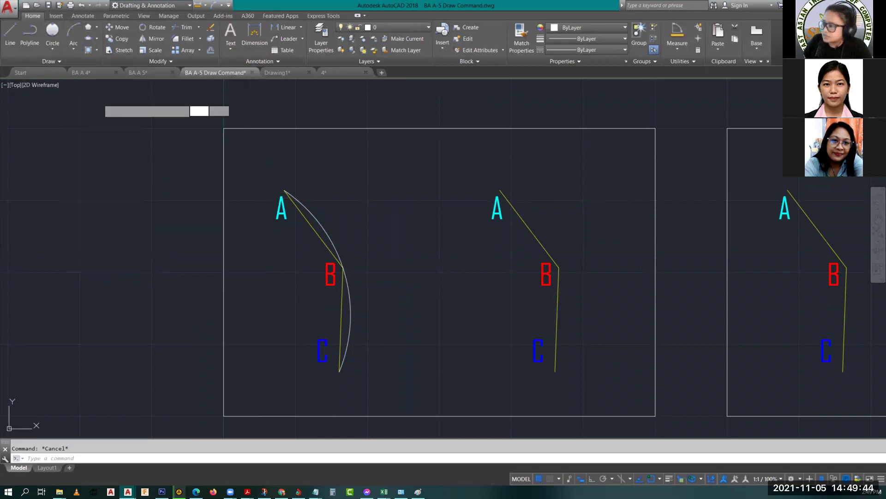
pyautogui.click(499, 190)
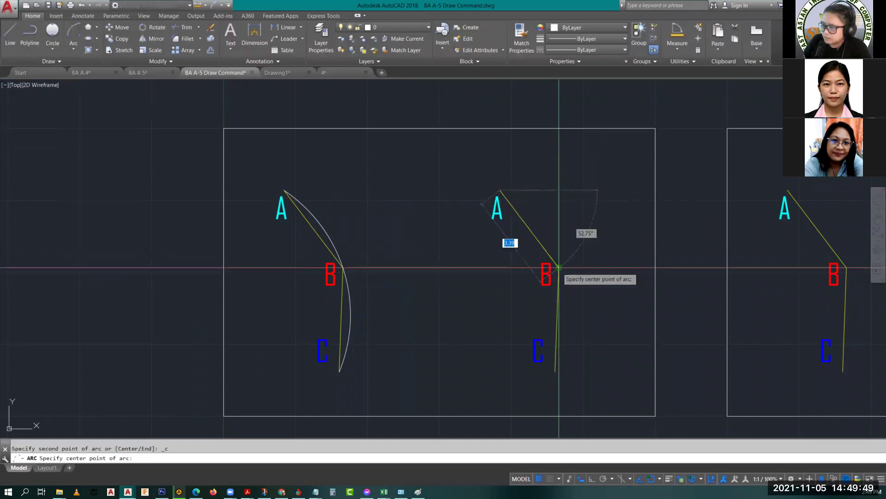
pyautogui.click(559, 268)
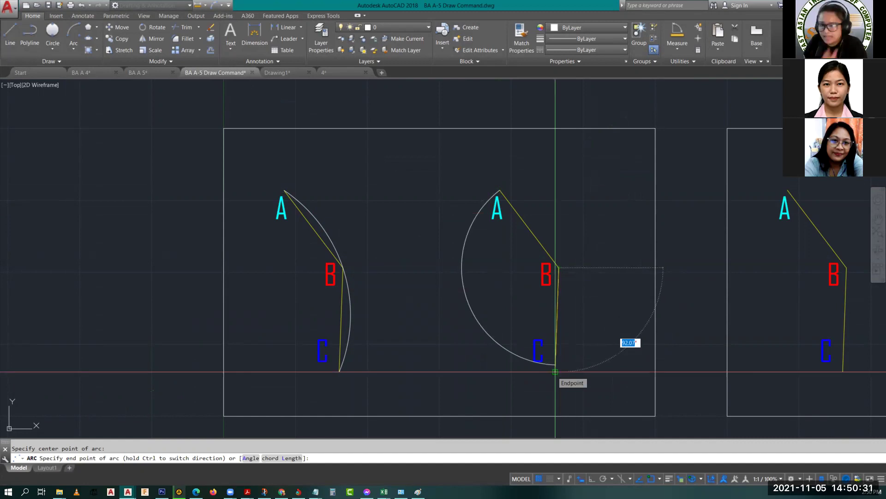
pyautogui.click(556, 372)
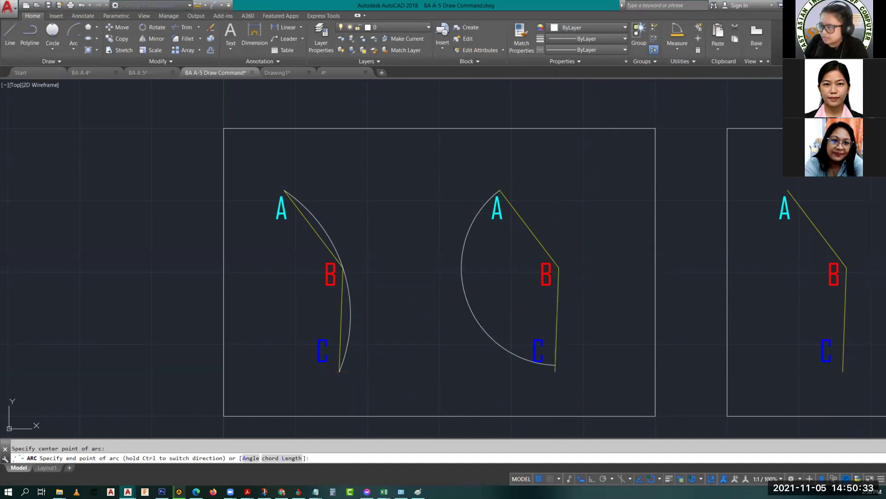
pyautogui.scroll(8, 556, 371)
pyautogui.moveTo(548, 362); pyautogui.dragTo(499, 254, button='middle')
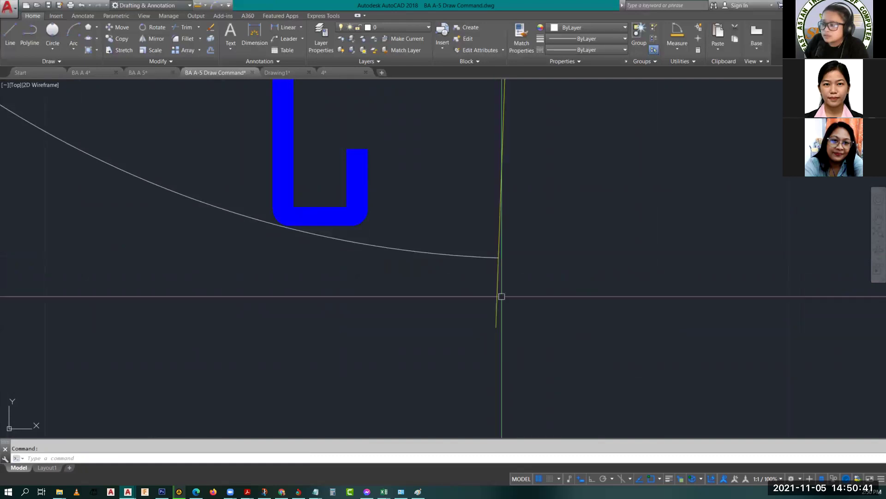
pyautogui.scroll(-2, 504, 295)
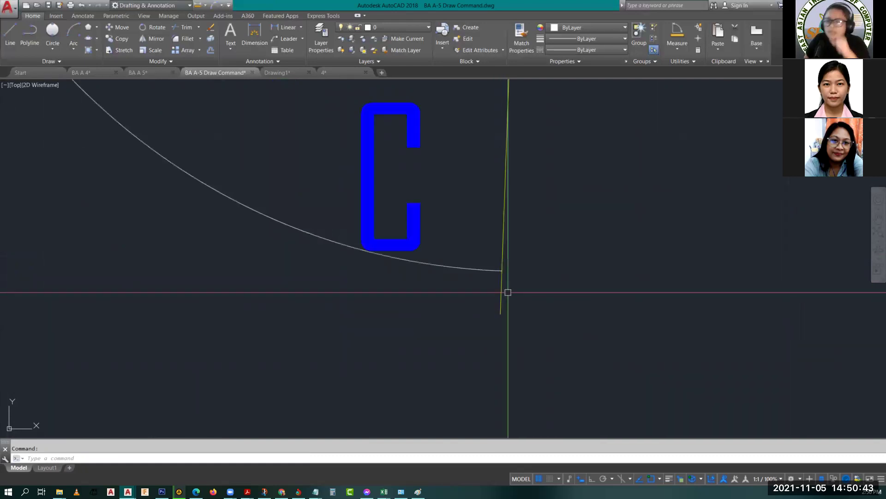
# Step: Zoom out and pan until the exercise boxes from ARC 1 to POLYGON are visible
pyautogui.scroll(-2, 562, 238)
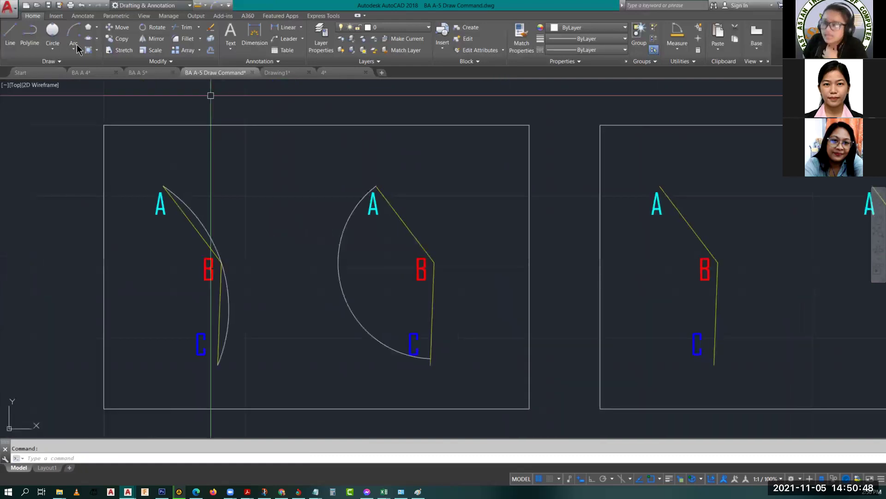
pyautogui.click(74, 44)
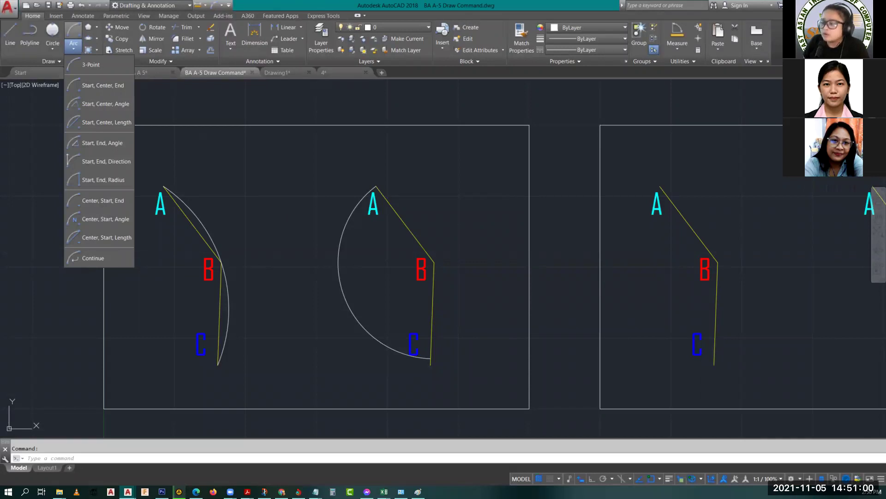
pyautogui.press('Escape')
pyautogui.scroll(-8, 317, 208)
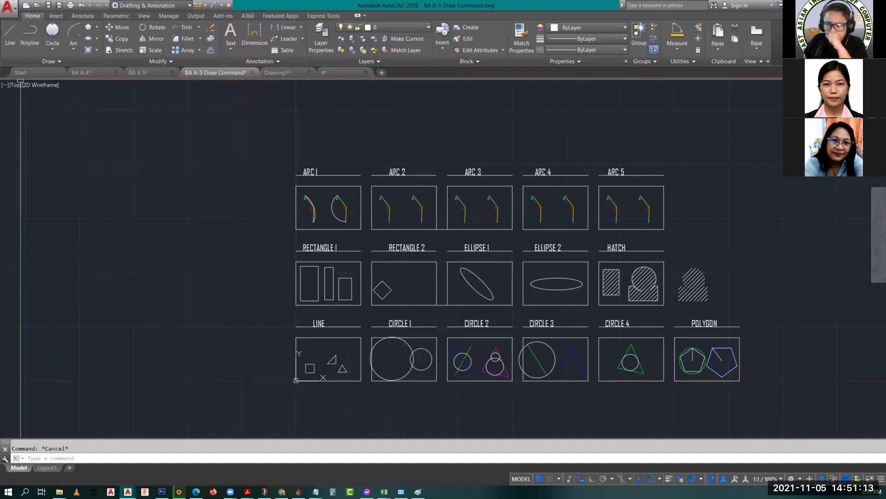
pyautogui.moveTo(462, 277); pyautogui.dragTo(415, 255, button='middle')
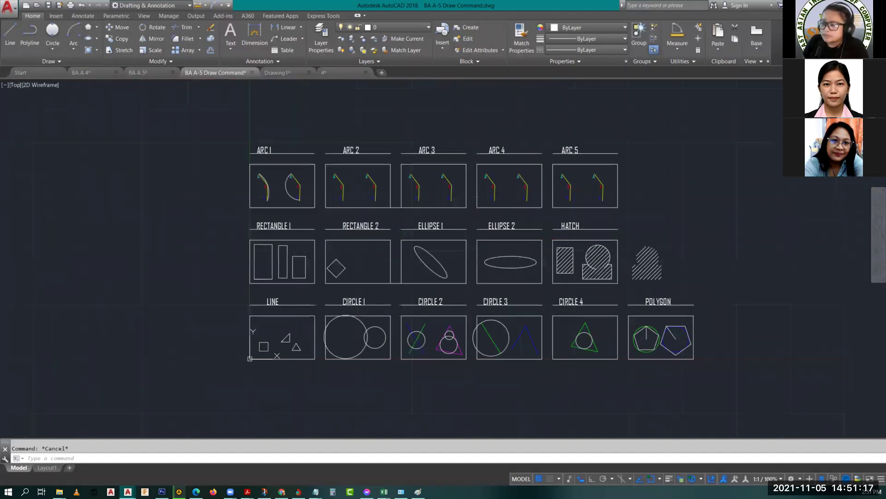
pyautogui.moveTo(368, 214); pyautogui.dragTo(347, 209, button='middle')
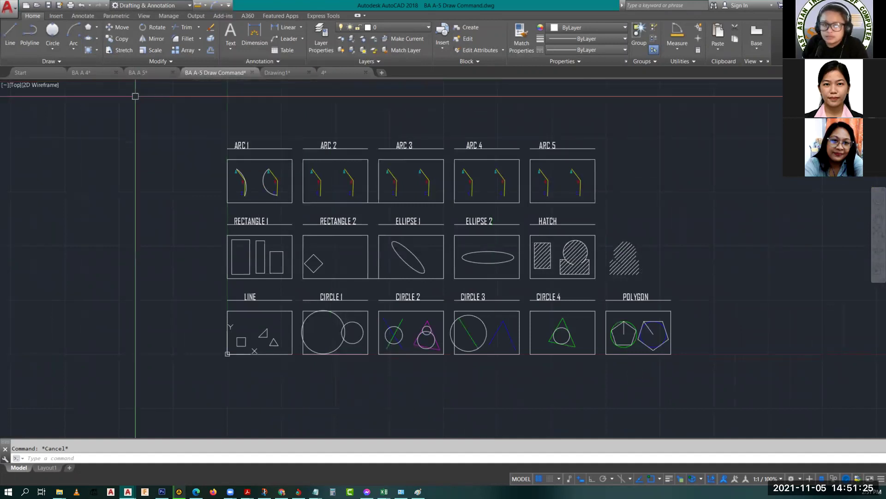
# Step: Switch to the BA A 5 drawing and show layout 7 with Activity Sheet BA A-5.1
pyautogui.hotkey('ctrl', 'shift', 'Tab')
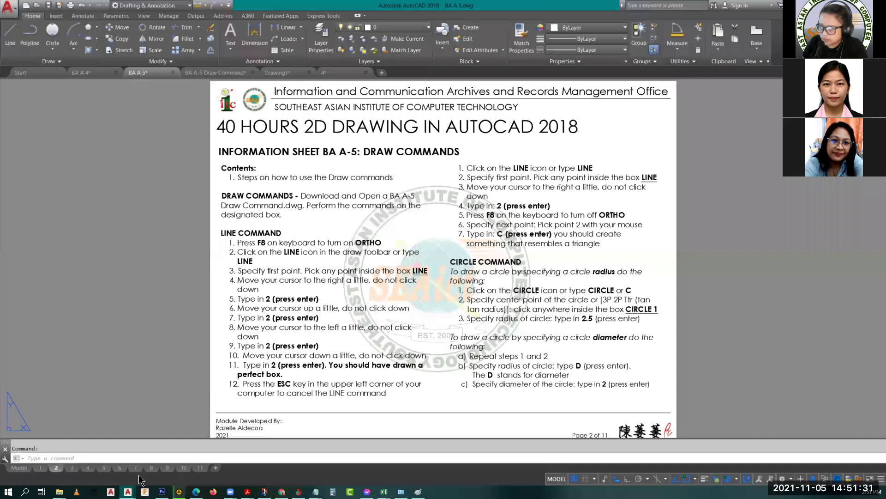
pyautogui.click(138, 472)
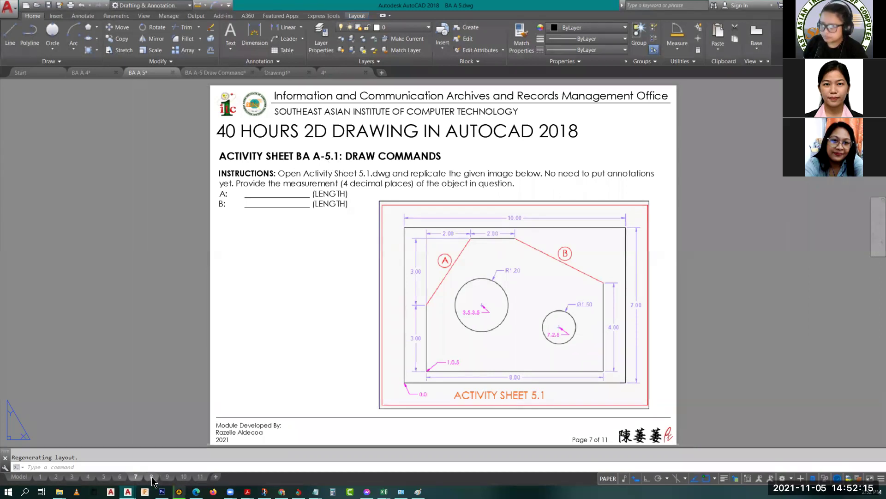
# Step: Switch to layout 8, which shows Activity Sheet BA A-5.2: Draw Commands
pyautogui.click(152, 478)
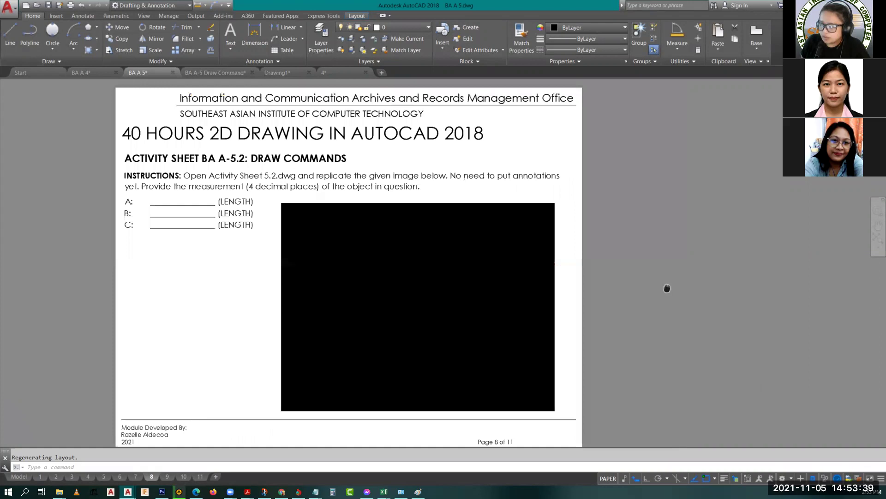
# Step: Draw the first tilted sides right of the sheet, then erase the wrong 5.1-long line
pyautogui.moveTo(667, 289); pyautogui.dragTo(545, 288, button='middle')
pyautogui.write('l')
pyautogui.press('Return')
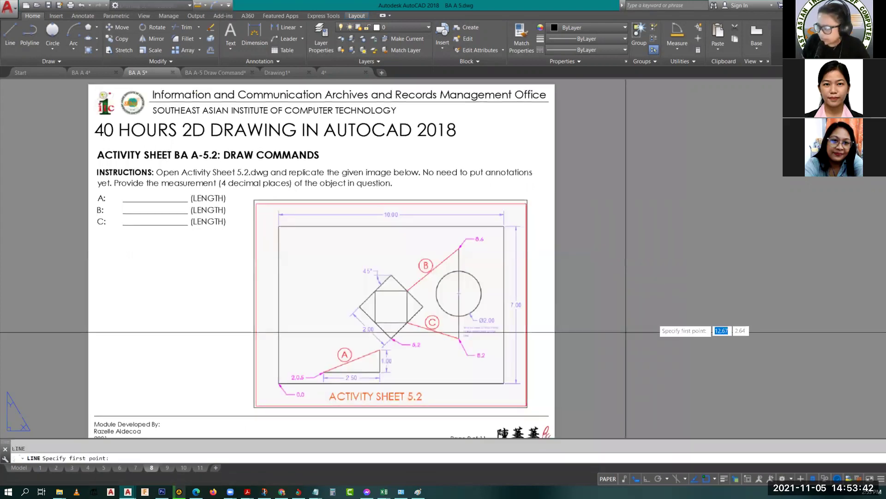
pyautogui.click(696, 313)
pyautogui.click(639, 231)
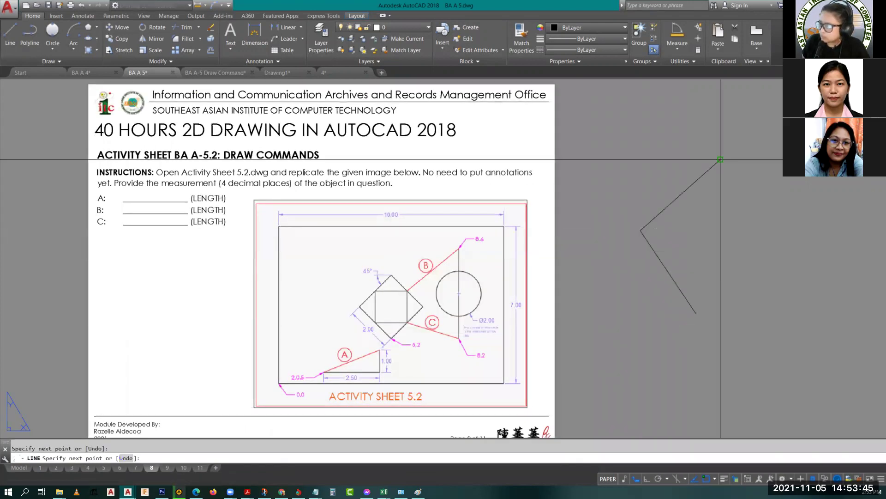
pyautogui.click(720, 160)
pyautogui.write('5.1')
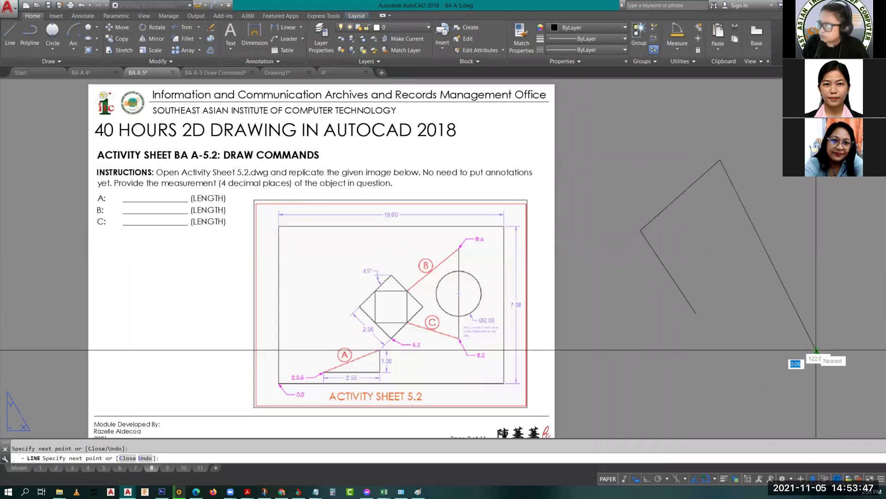
pyautogui.press('Return')
pyautogui.press('Return')
pyautogui.click(784, 288)
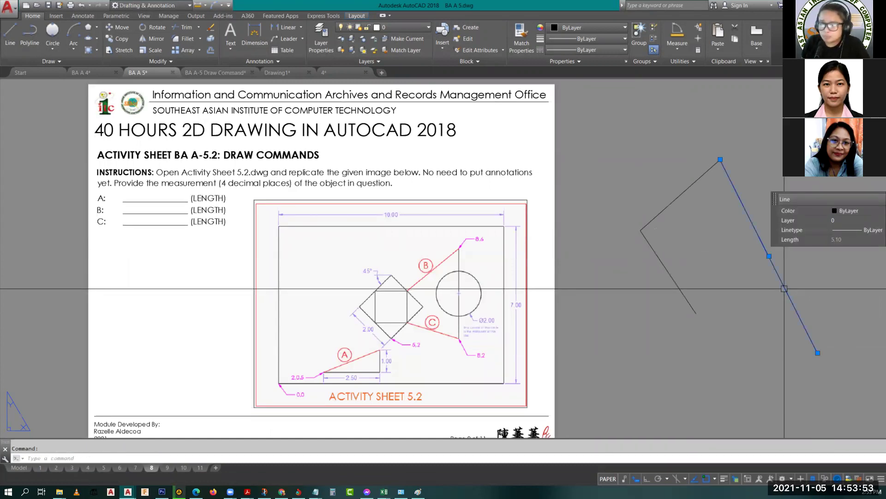
pyautogui.press('Delete')
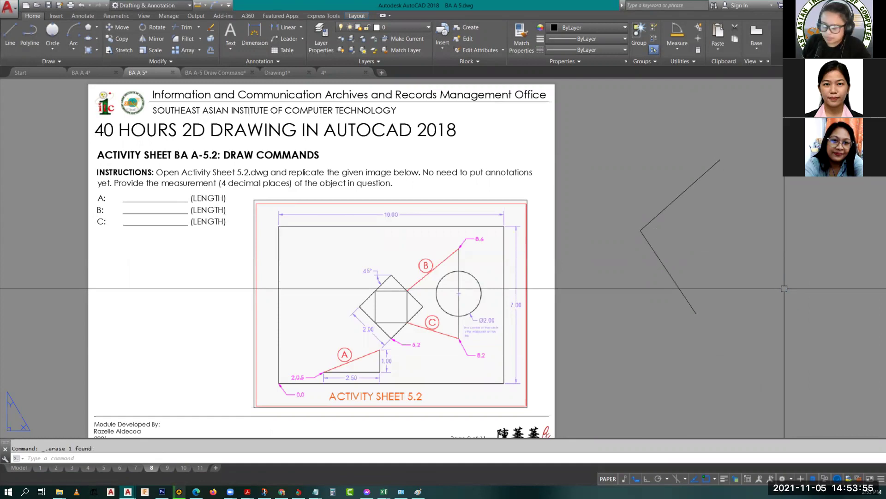
# Step: Redraw lines from the top vertex via the right corner to close the square
pyautogui.write('L')
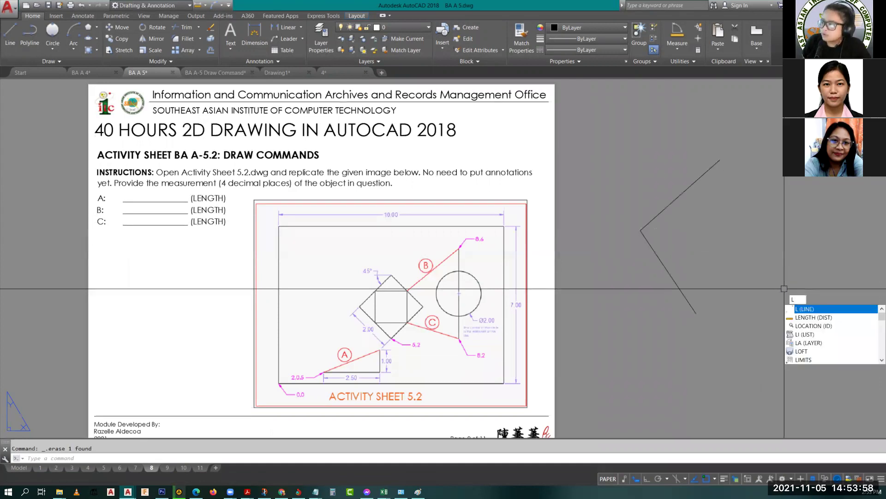
pyautogui.press('Return')
pyautogui.click(721, 160)
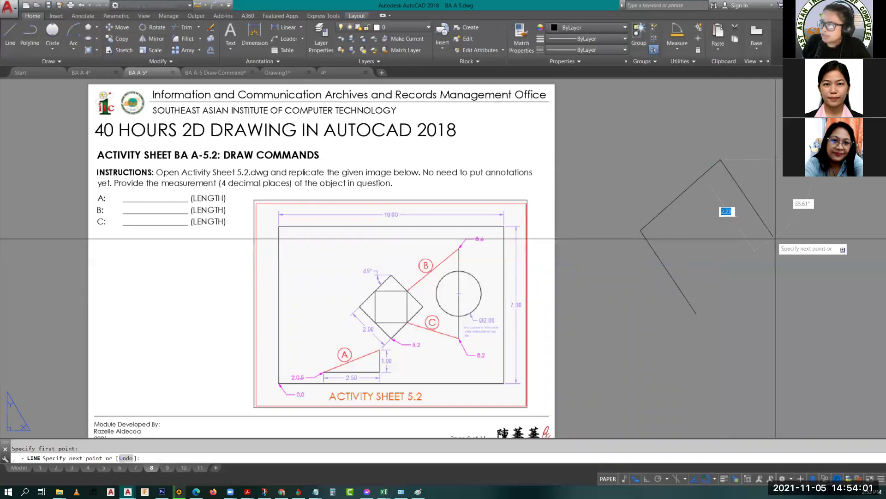
pyautogui.click(781, 244)
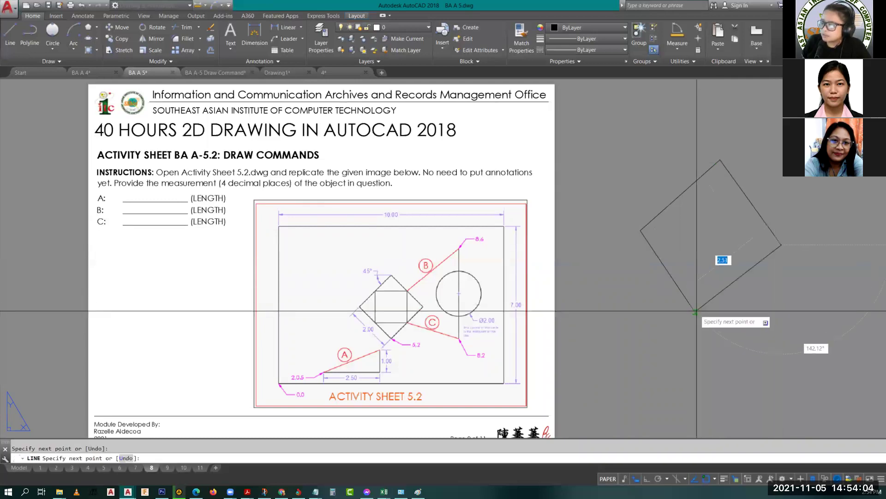
pyautogui.click(695, 312)
pyautogui.press('Escape')
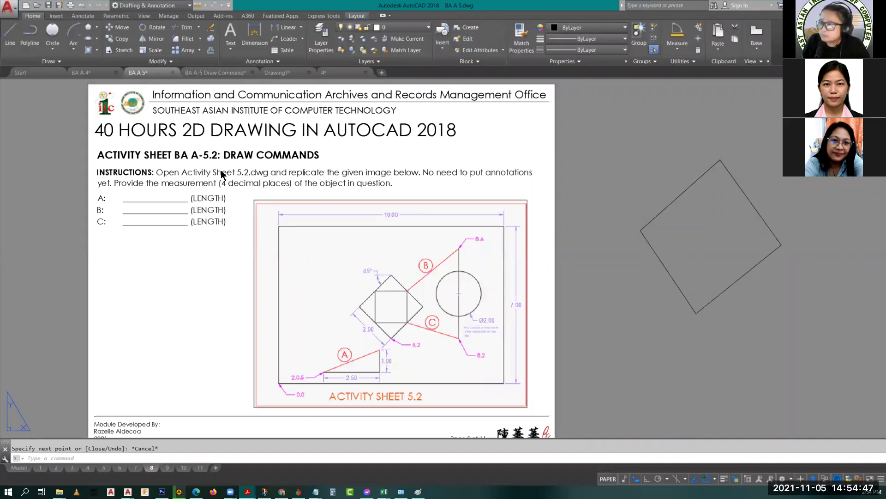
# Step: Go through layout 10 to layout 11, showing Job Sheet BA A-5.2
pyautogui.click(184, 467)
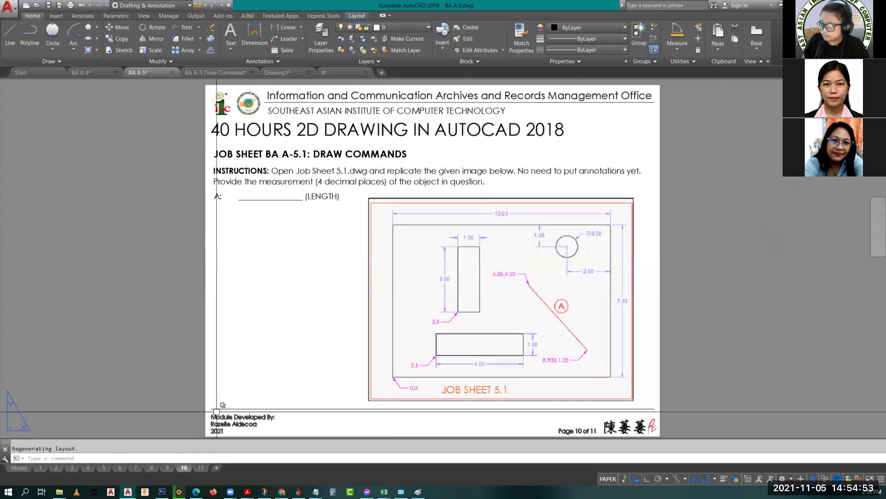
pyautogui.click(201, 469)
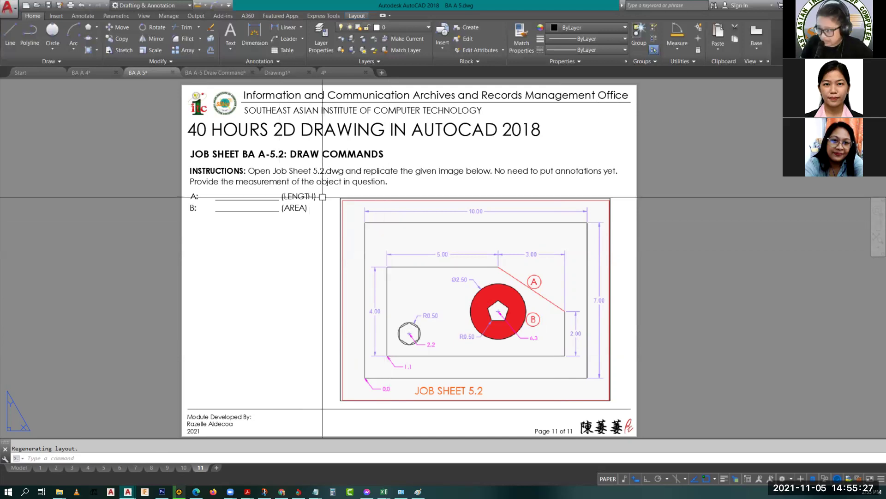
pyautogui.scroll(5, 501, 310)
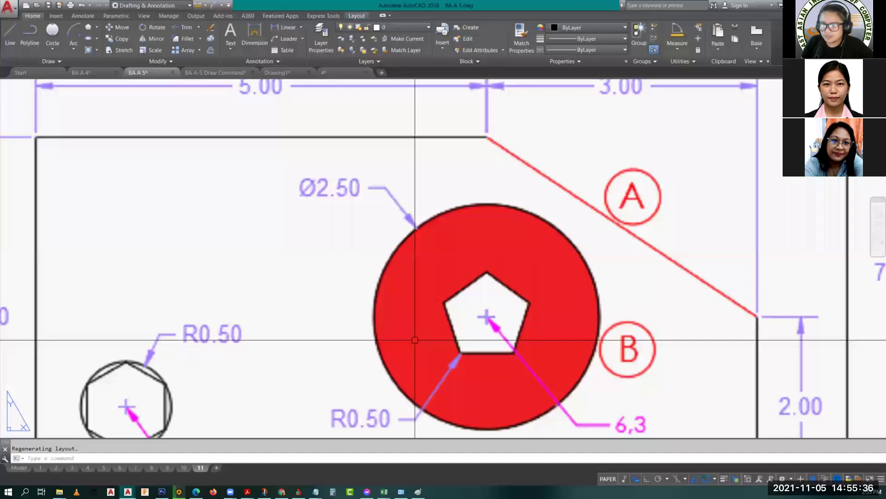
pyautogui.scroll(-5, 443, 316)
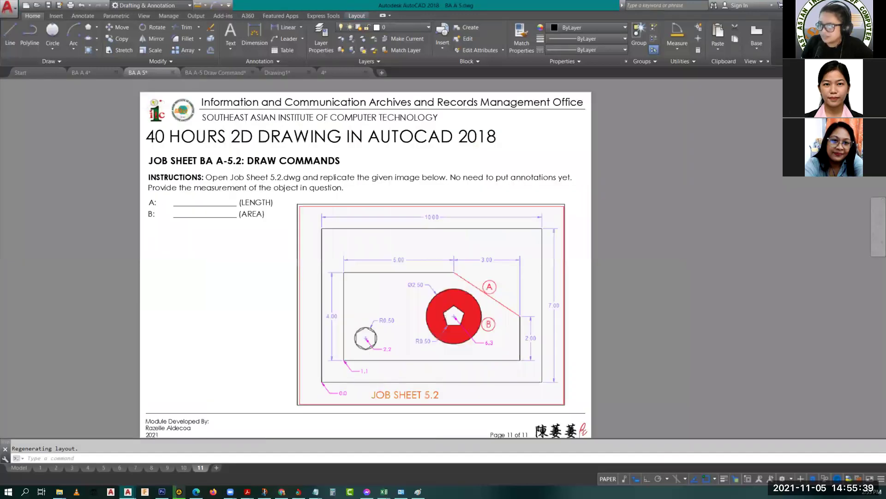
pyautogui.scroll(-2, 477, 291)
pyautogui.scroll(2, 297, 275)
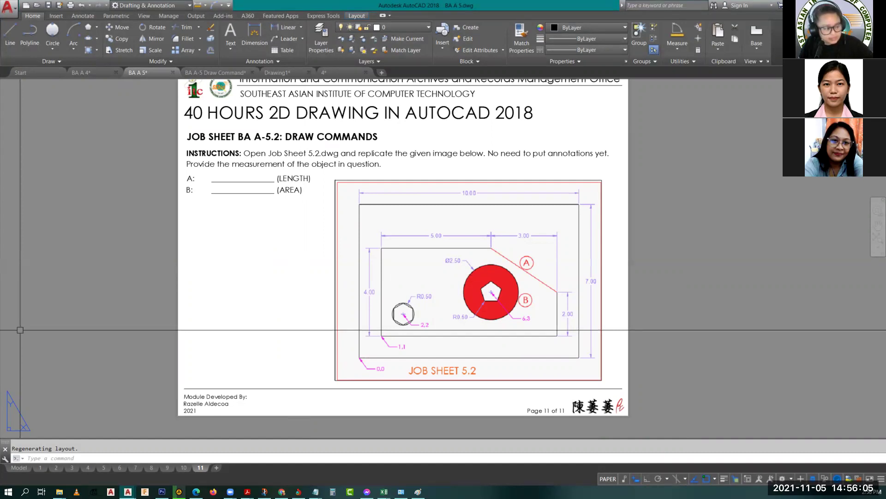
# Step: Go through layout 2 back to layout 7, showing Activity Sheet BA A-5.1
pyautogui.click(55, 468)
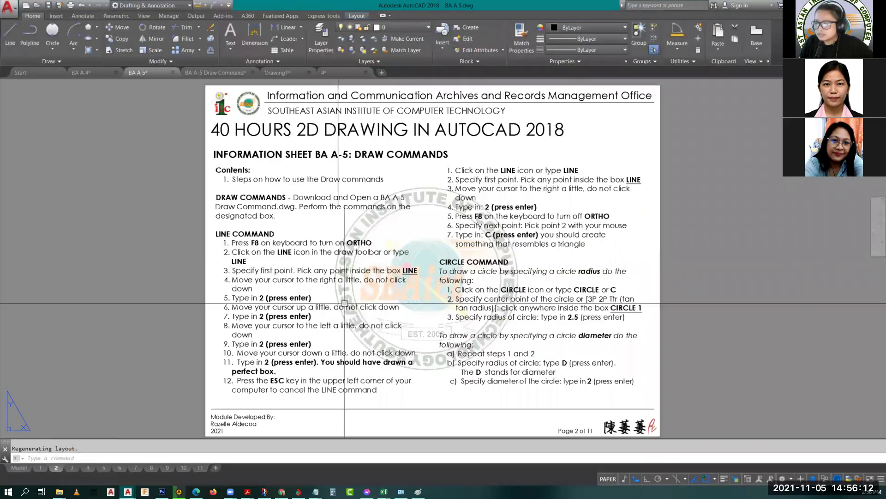
pyautogui.click(135, 468)
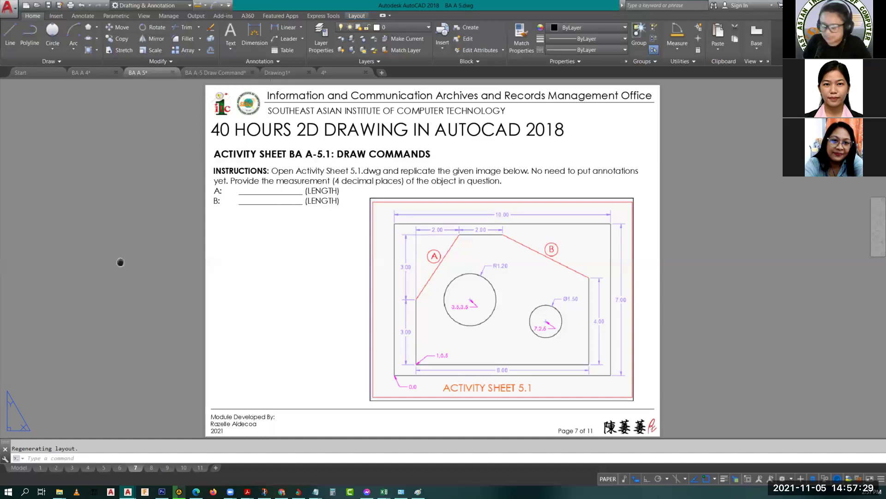
# Step: Draw a two-corner rectangle left of Activity Sheet 5.1 with REC
pyautogui.moveTo(119, 259); pyautogui.dragTo(234, 280, button='middle')
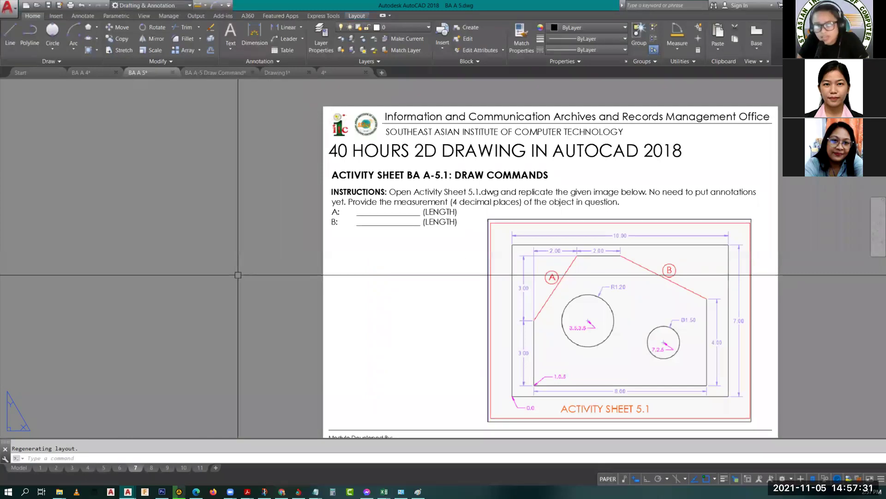
pyautogui.write('RECTAN')
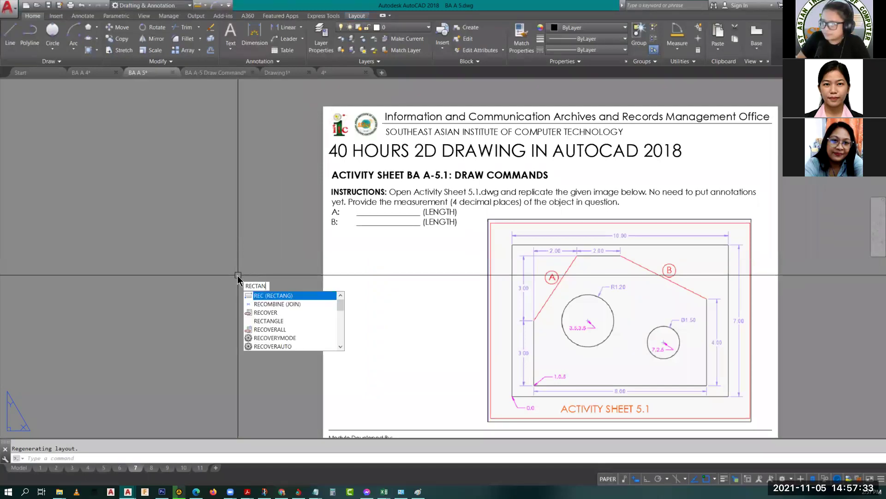
pyautogui.press('Return')
pyautogui.click(100, 186)
pyautogui.click(258, 323)
# Step: Fill the rectangle with ANSI31 hatching and check the hatch's properties
pyautogui.write('HA')
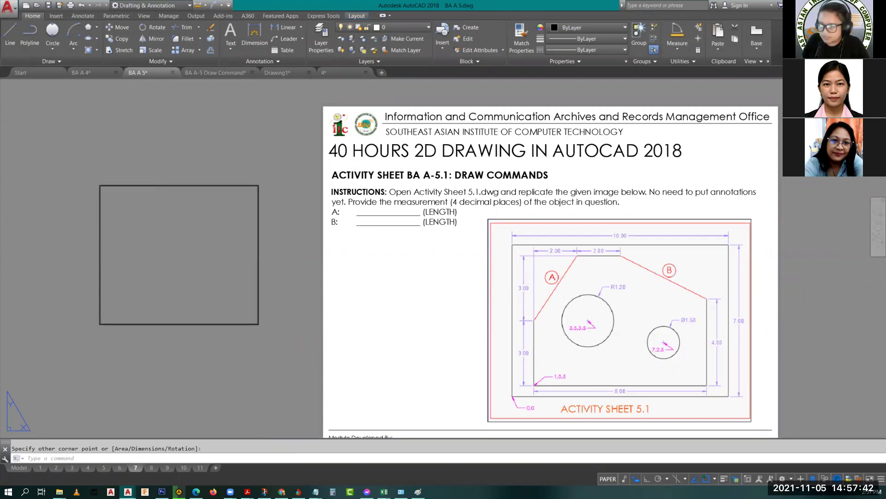
pyautogui.press('Return')
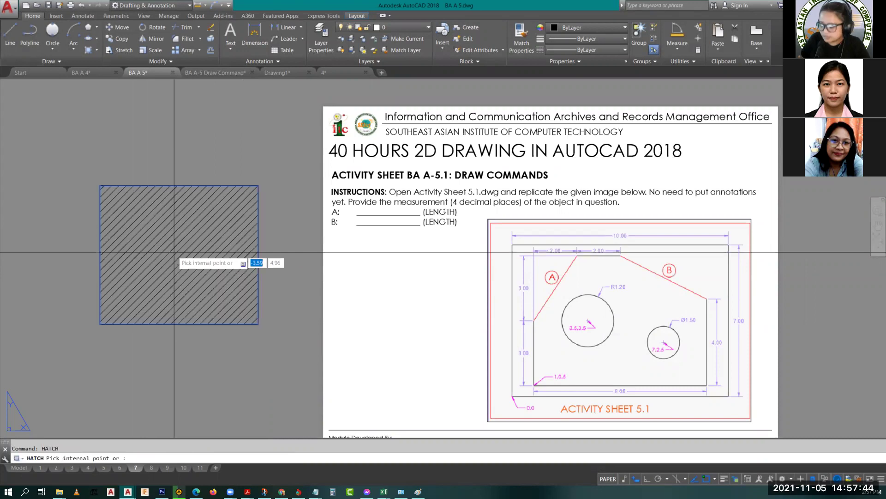
pyautogui.click(173, 252)
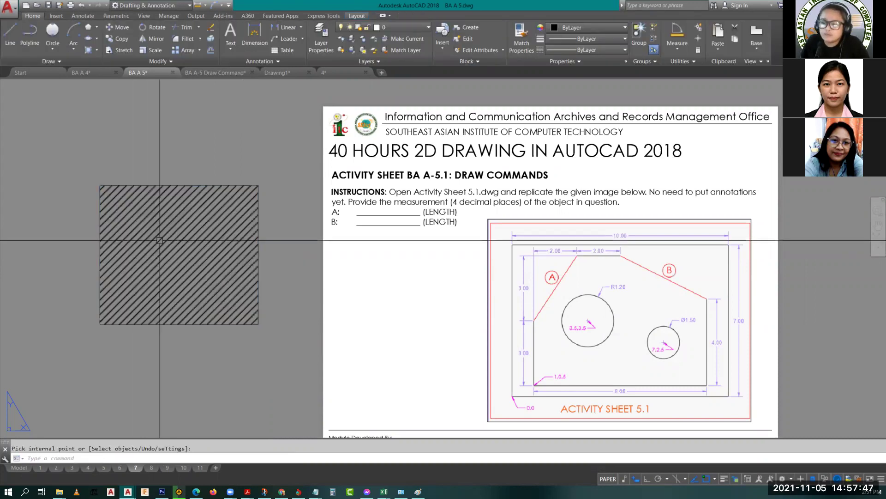
pyautogui.press('Return')
pyautogui.click(153, 248)
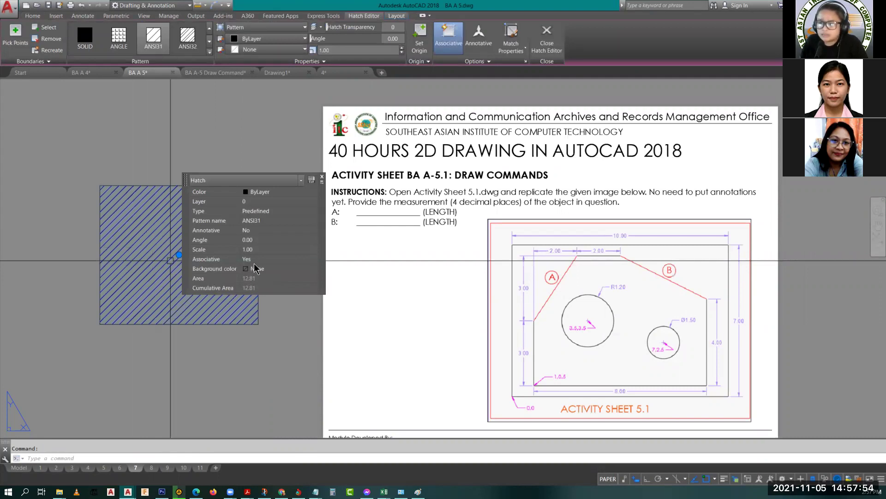
pyautogui.press('Escape')
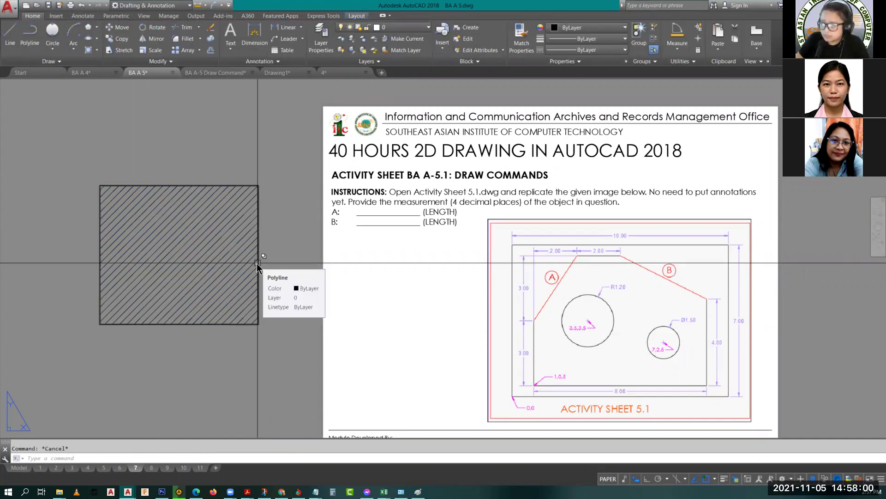
# Step: List the hatch's properties with the LI command
pyautogui.write('LI')
pyautogui.press('Return')
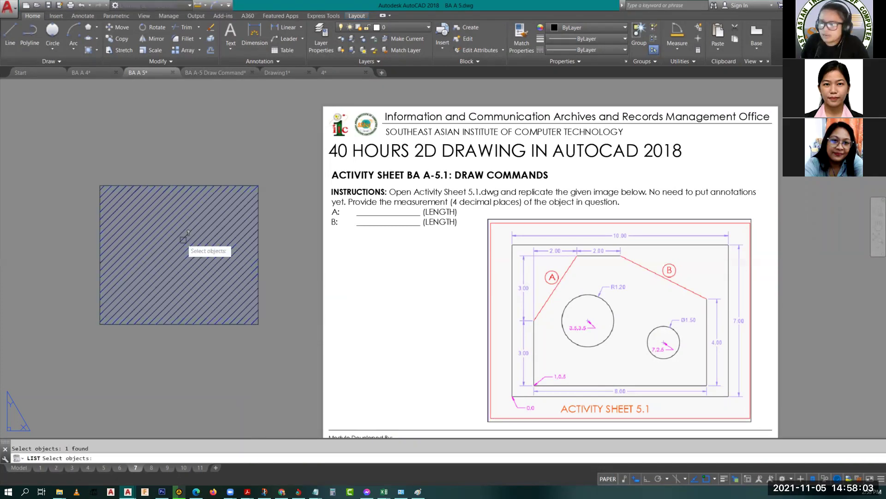
pyautogui.click(182, 240)
pyautogui.press('Return')
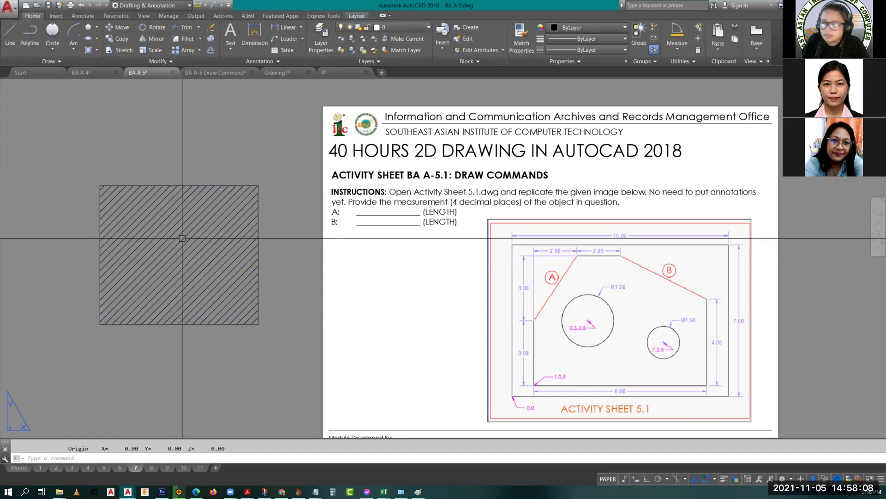
# Step: Highlight the Area 12.81 line in the text window, then deselect the hatch
pyautogui.hotkey('ctrl', 'F2')
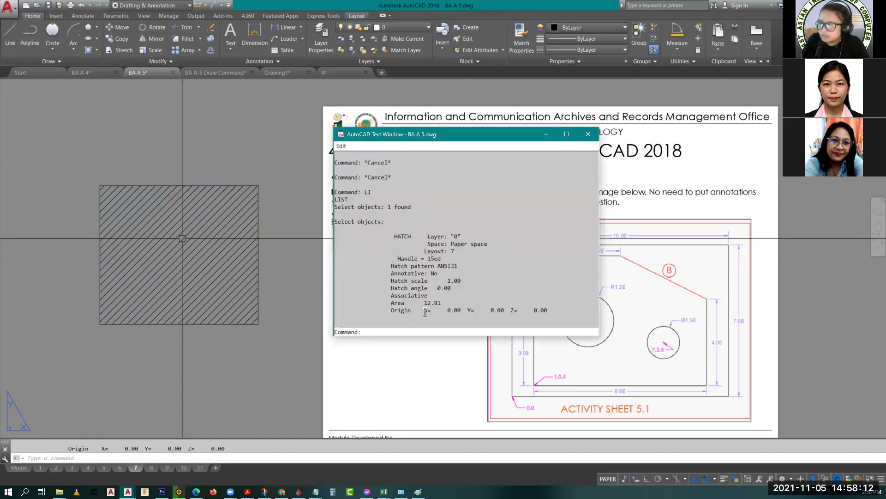
pyautogui.moveTo(441, 305); pyautogui.dragTo(391, 305)
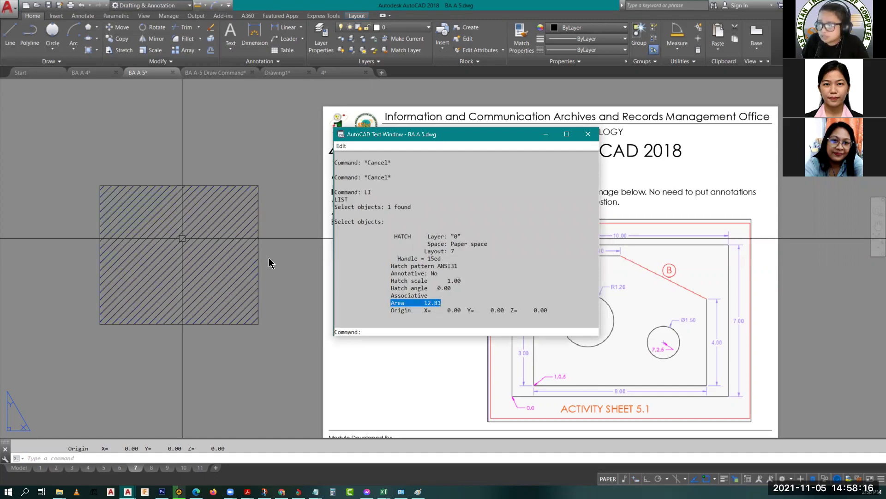
pyautogui.click(224, 254)
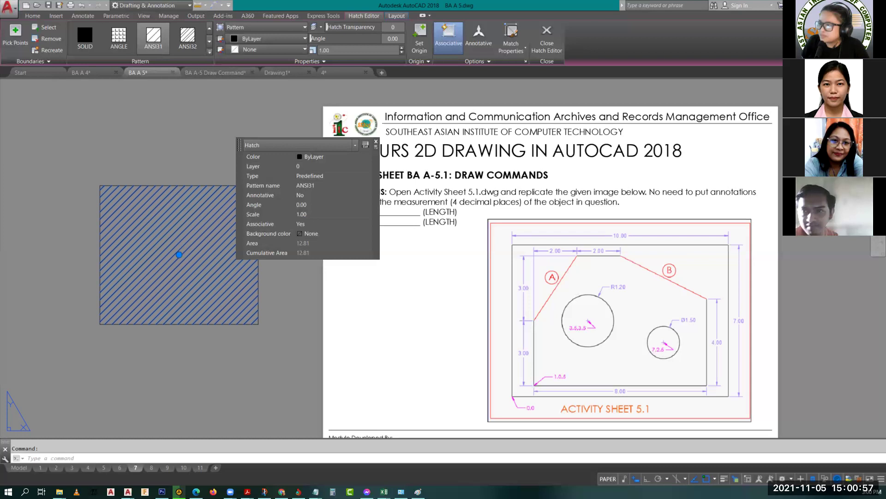
pyautogui.click(376, 142)
pyautogui.press('Escape')
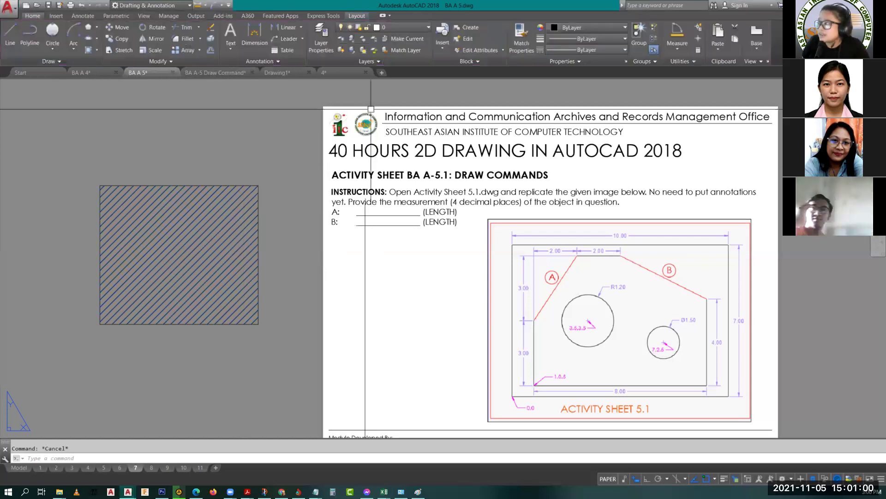
pyautogui.hotkey('ctrl', 'F2')
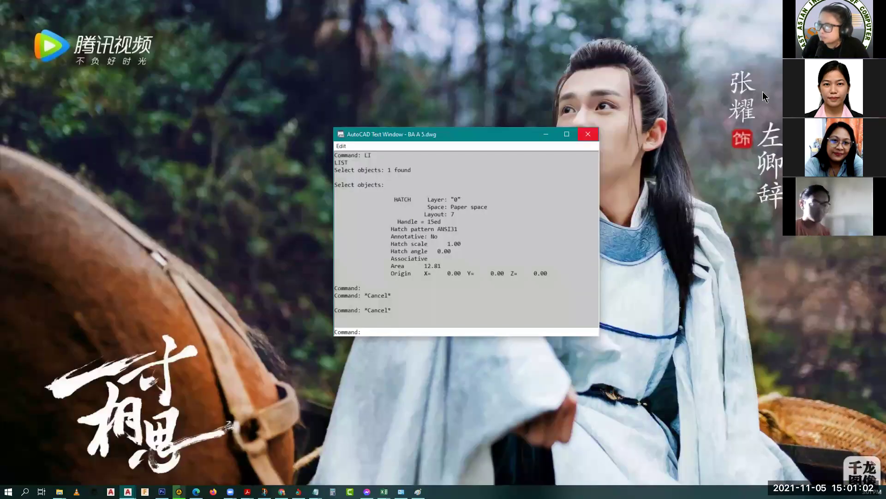
pyautogui.press('F2')
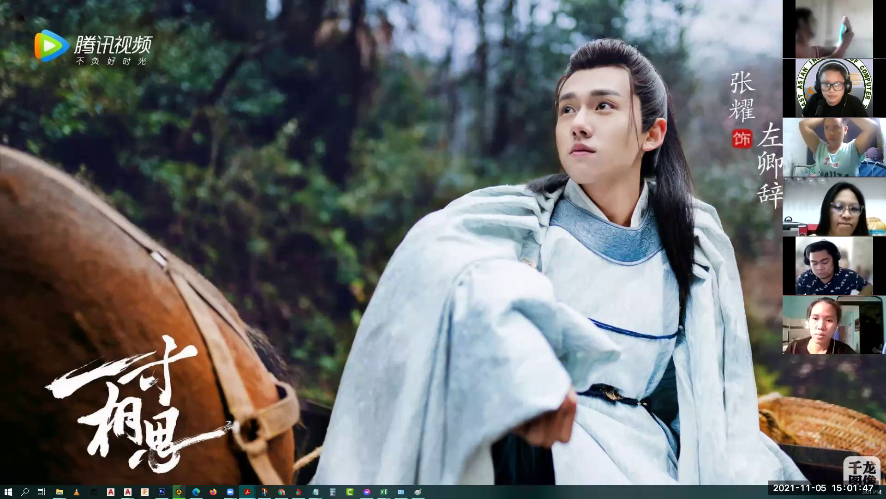
pyautogui.hotkey('alt', 'Tab')
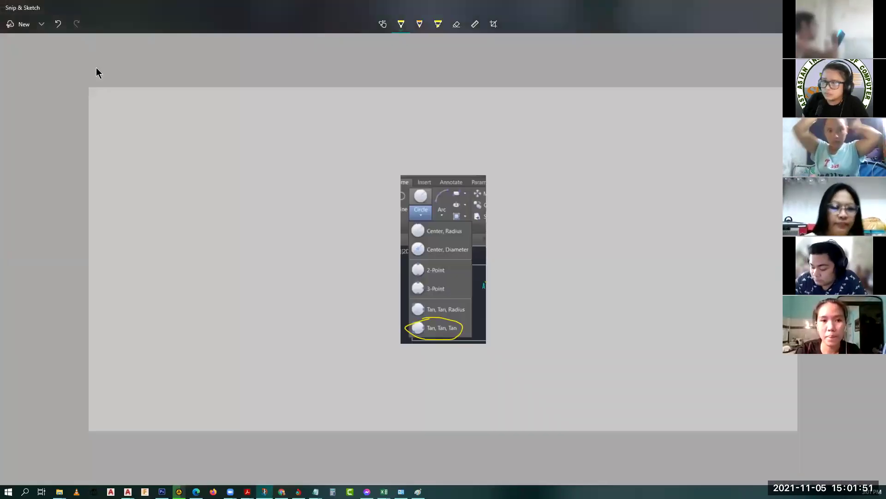
pyautogui.press('super+d')
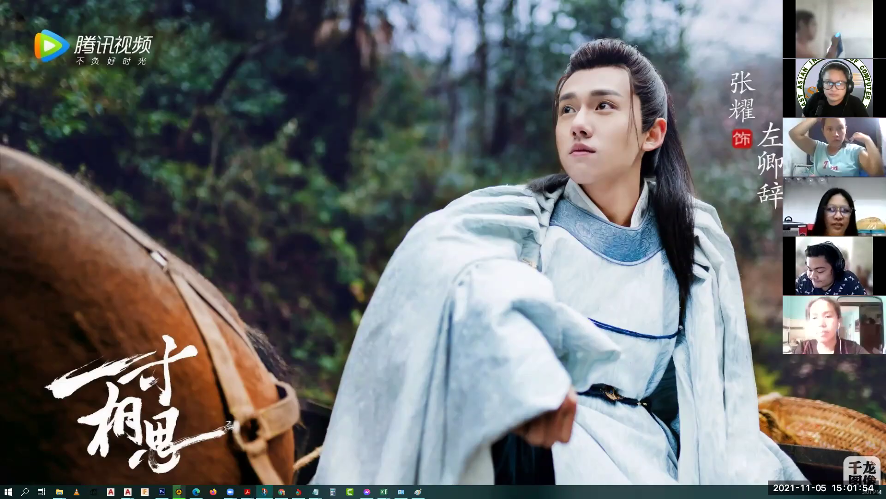